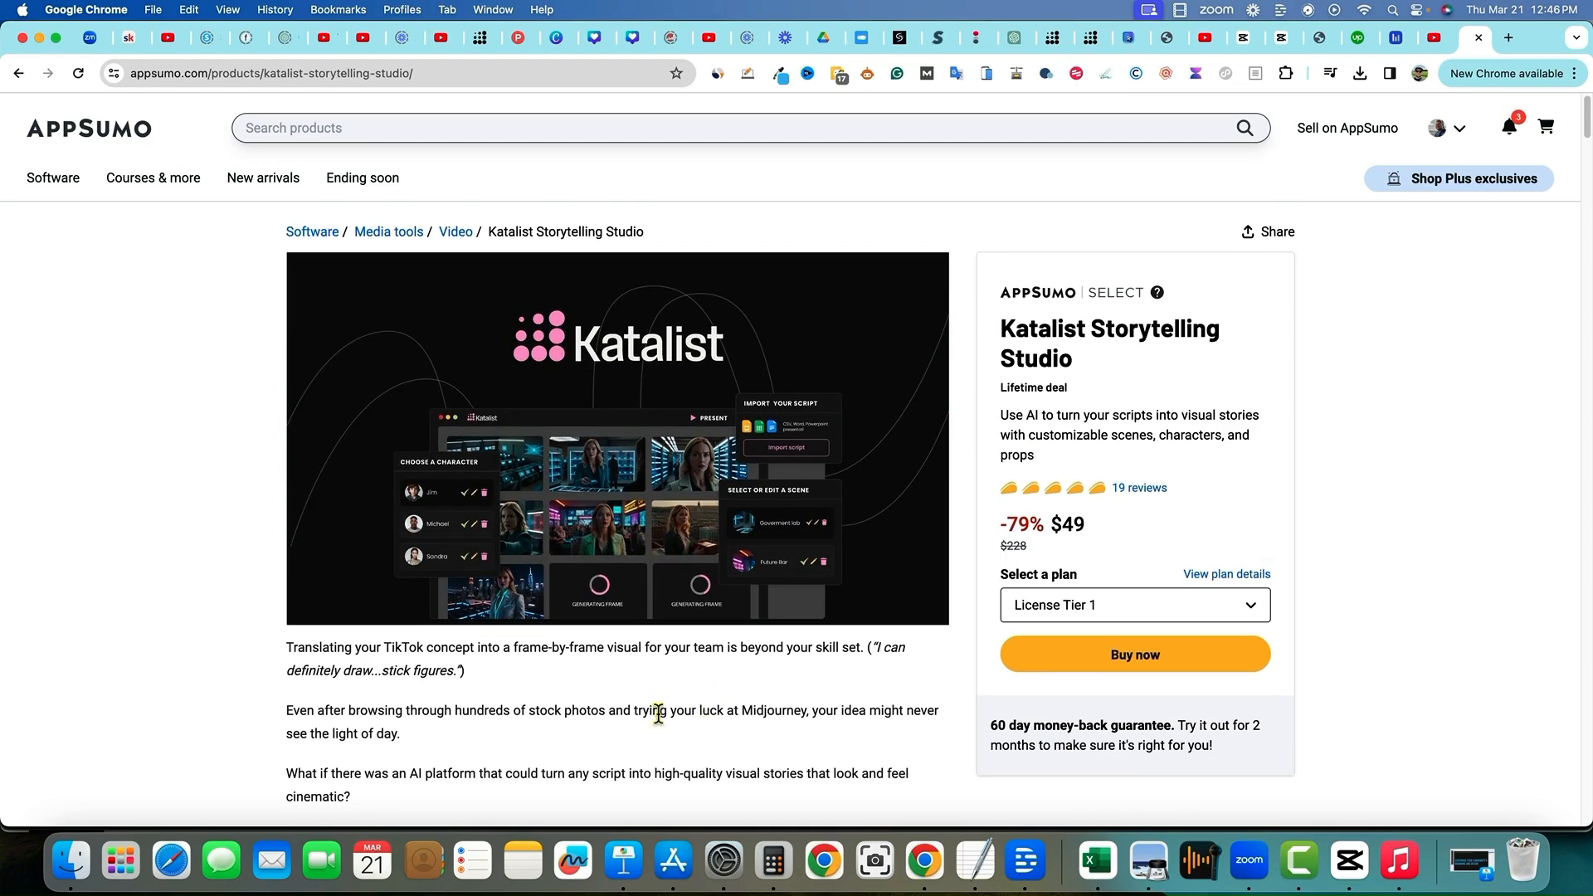
Step: Review the Katalist Storytelling Studio deal page on AppSumo, from the overview and feature descriptions down to the plan details
scroll(658, 714, "down", 6)
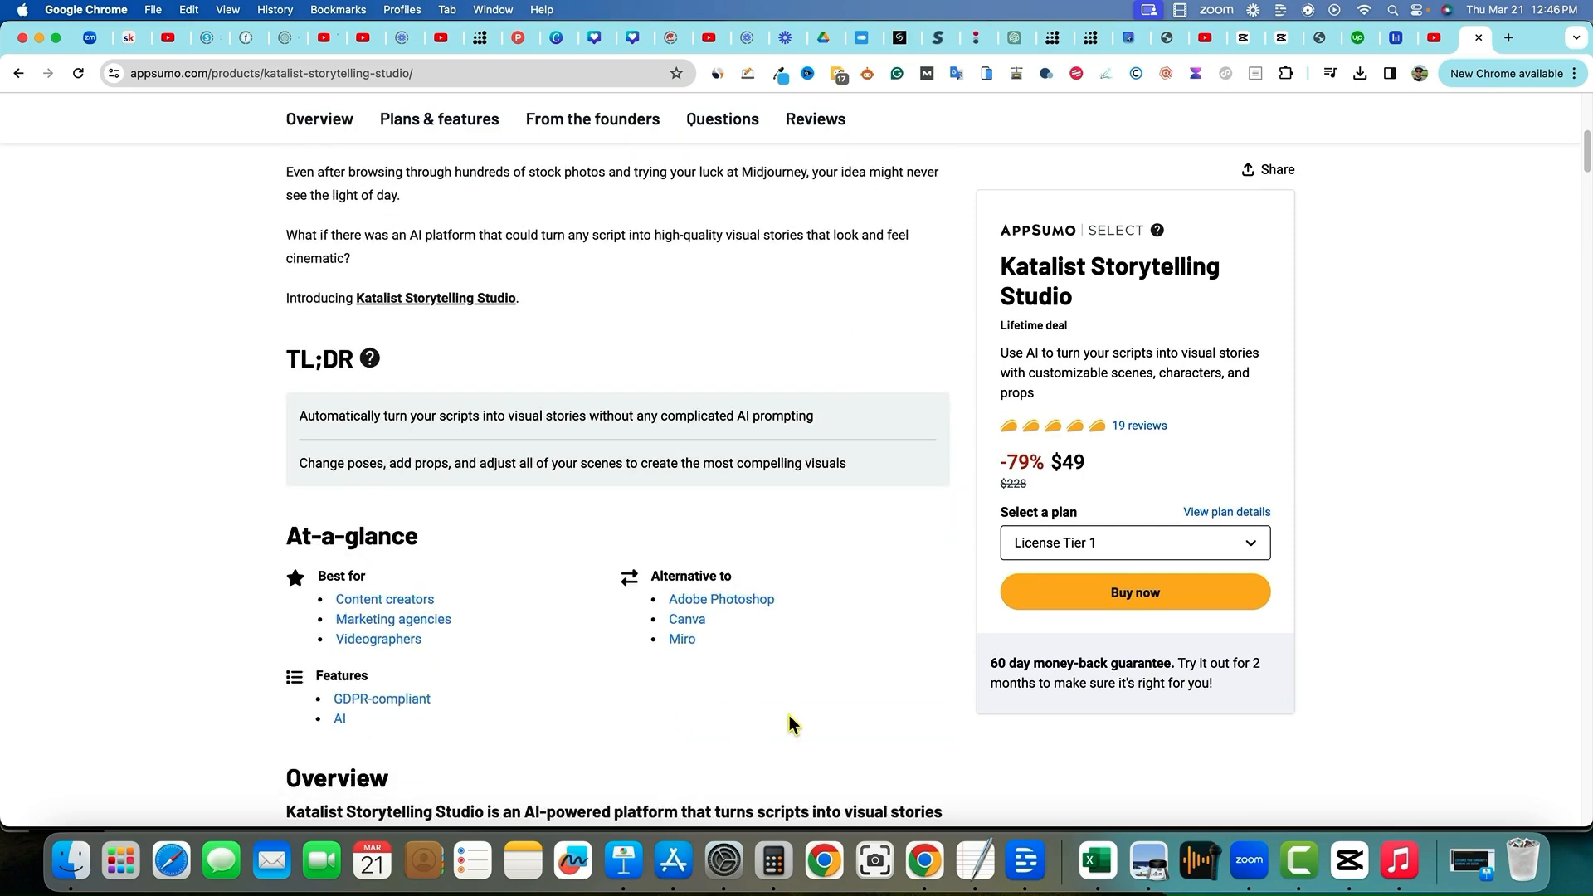
scroll(792, 719, "down", 4)
scroll(871, 622, "up", 10)
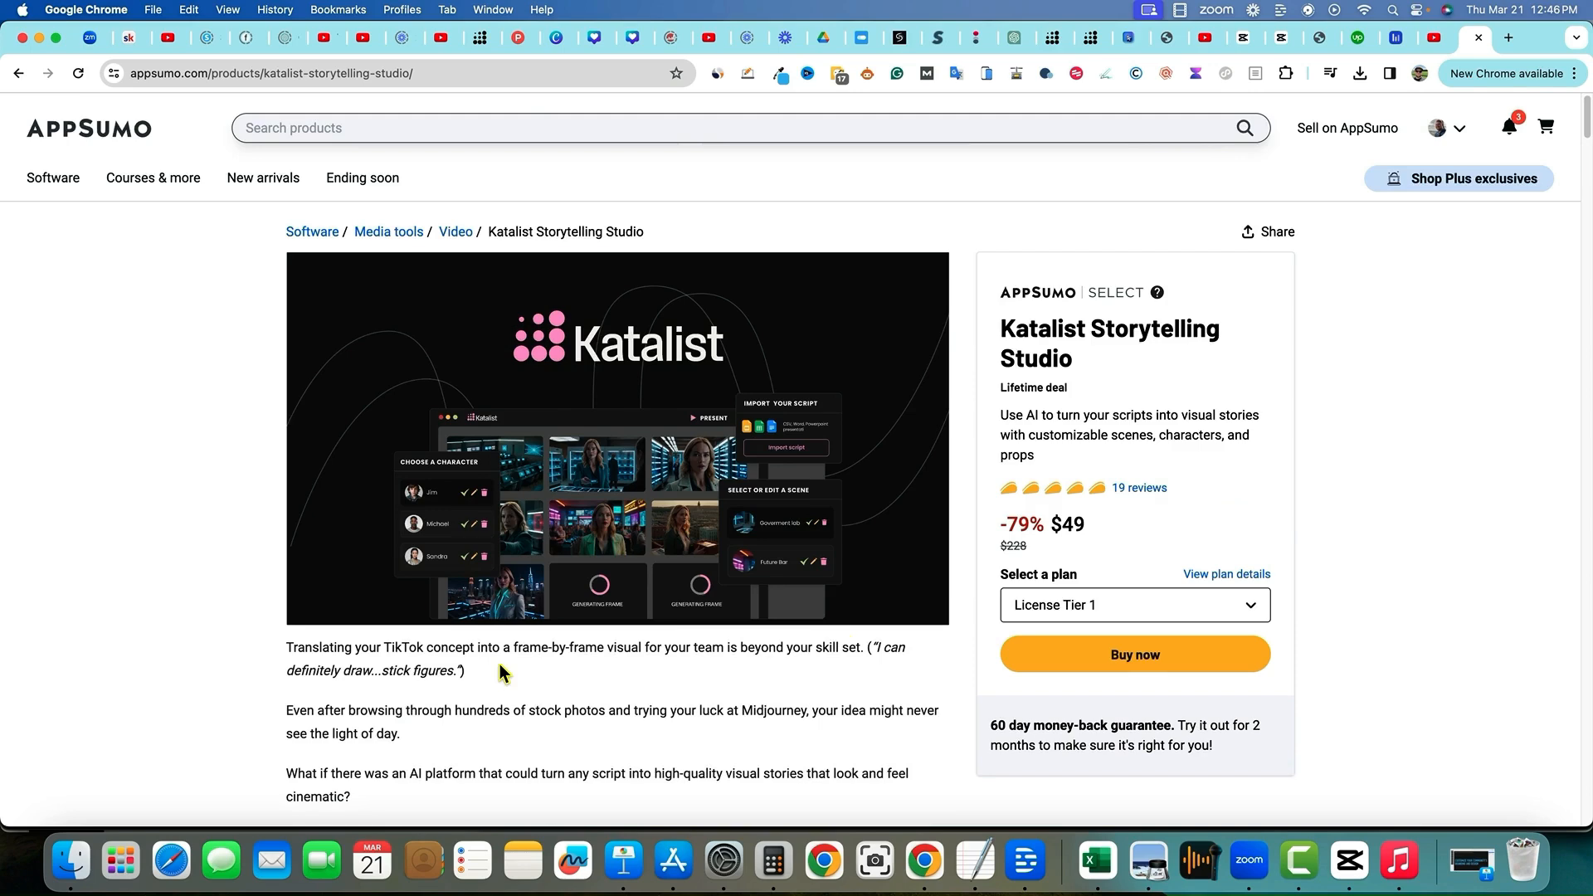
scroll(500, 665, "down", 1)
scroll(501, 672, "down", 1)
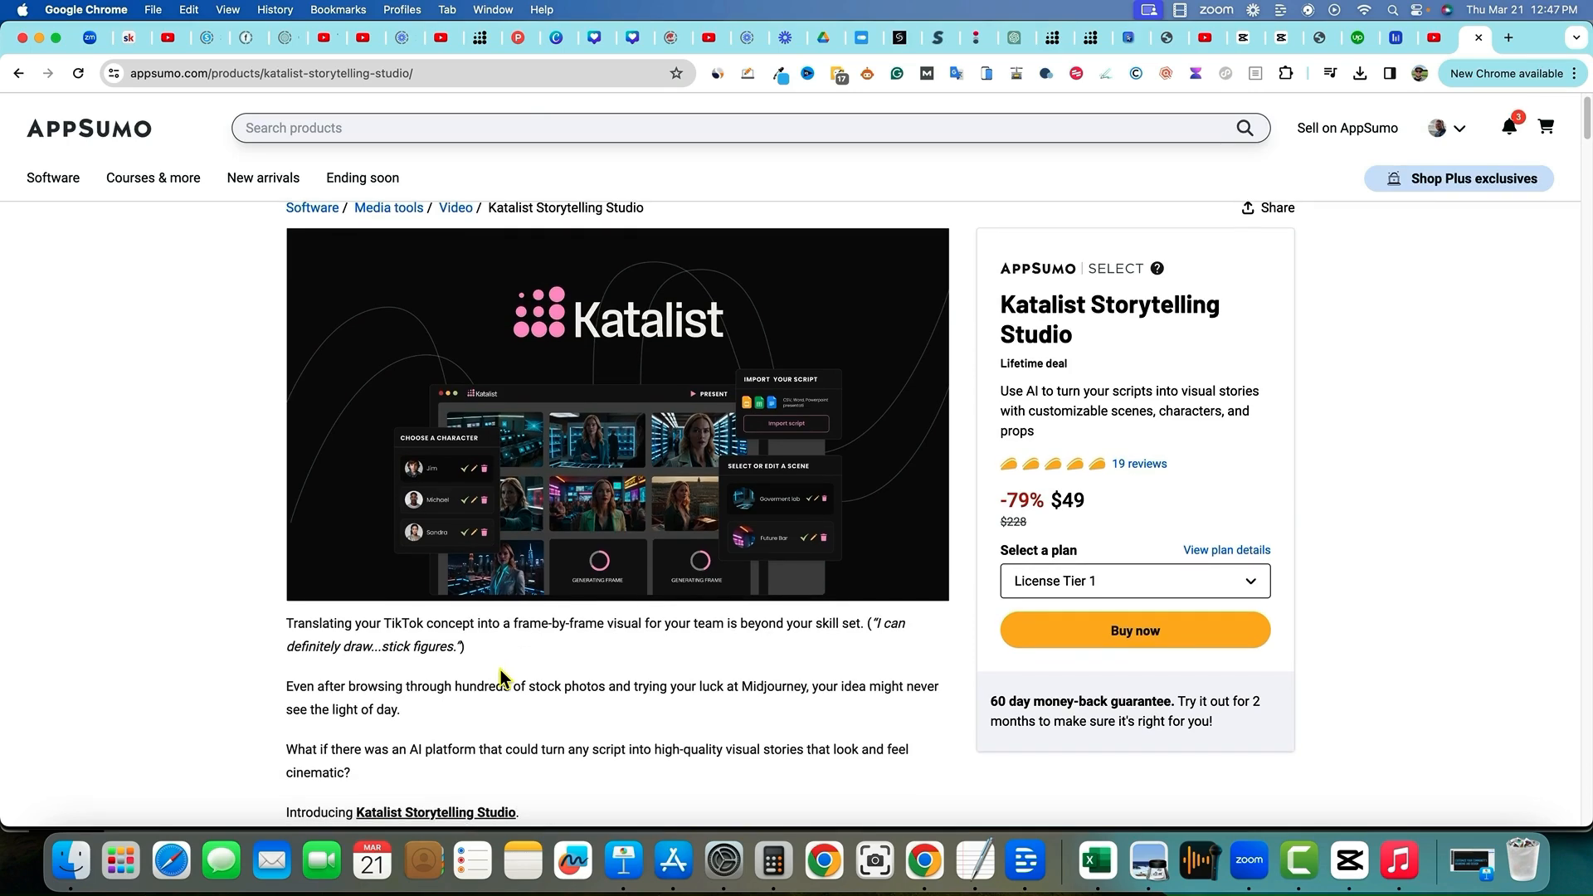
scroll(501, 669, "down", 10)
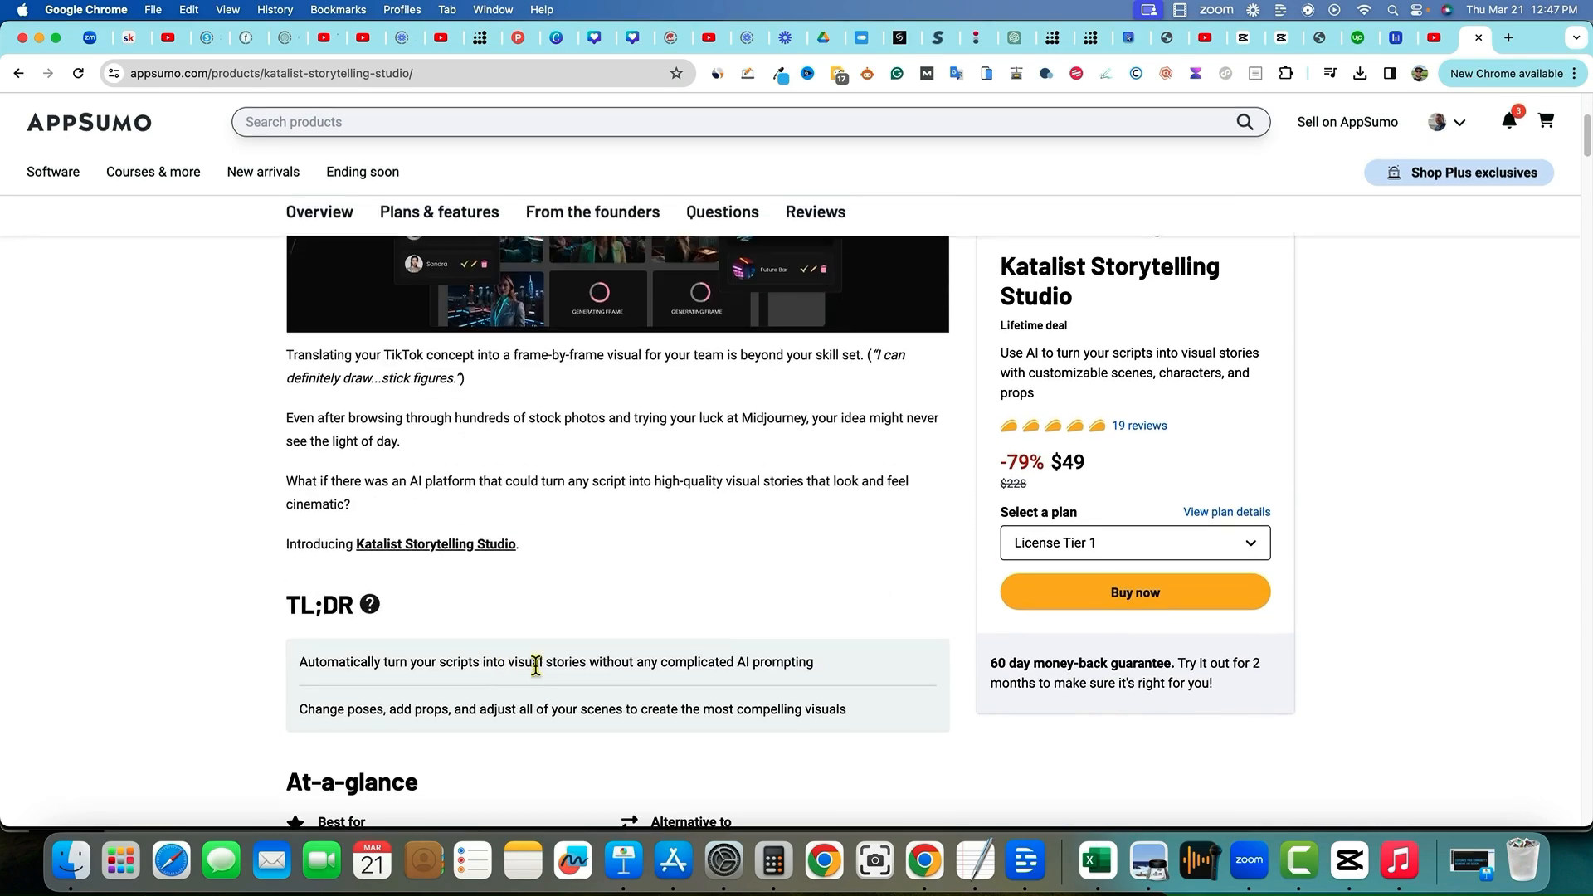
scroll(852, 679, "down", 15)
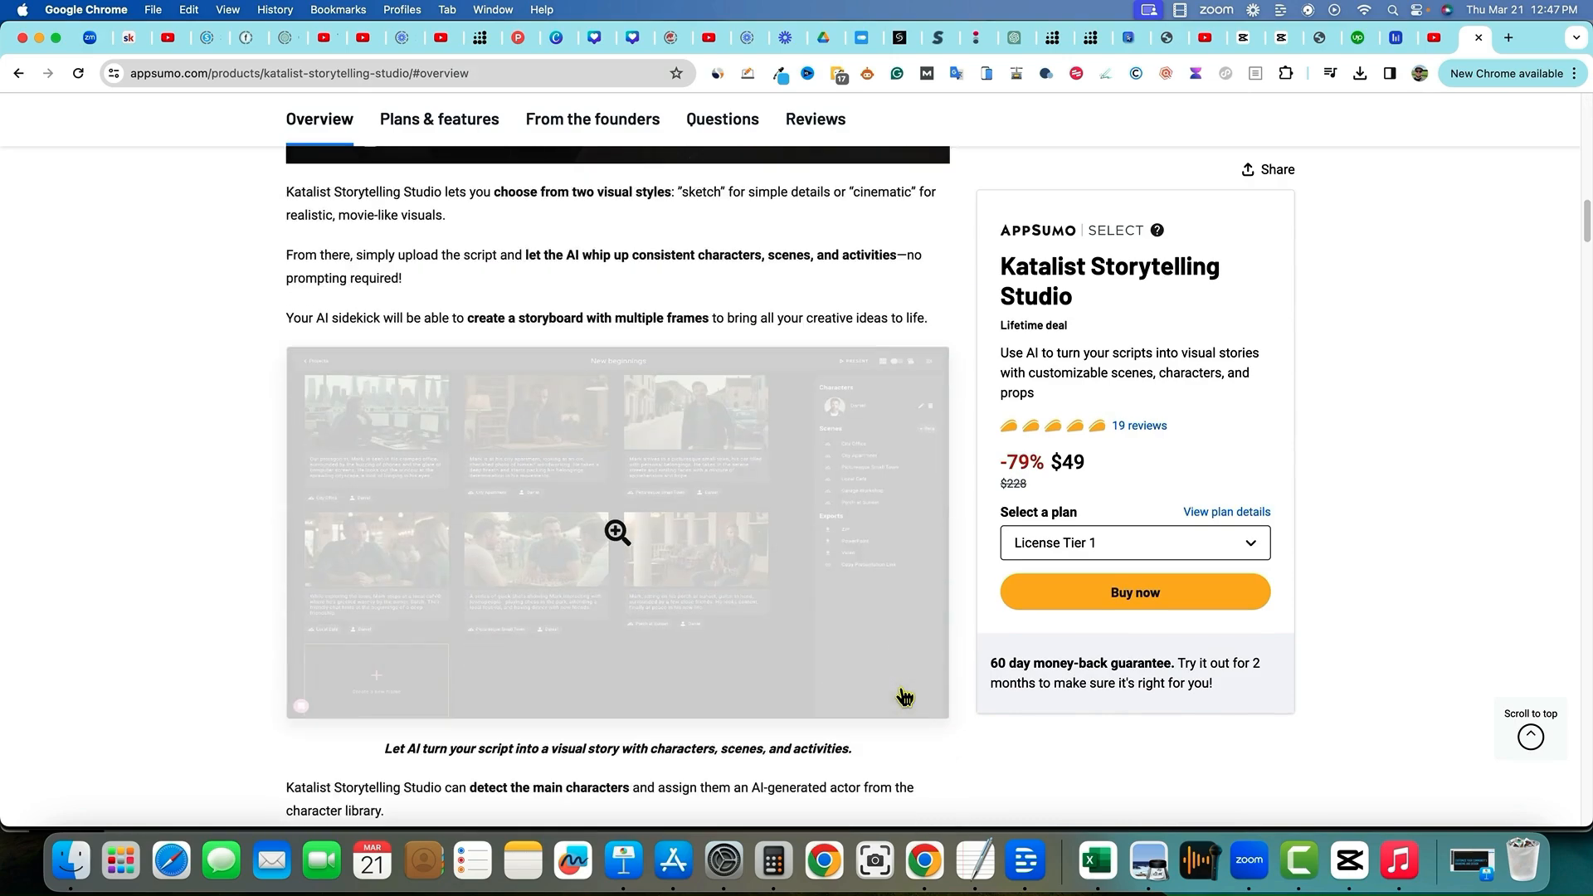
scroll(922, 689, "down", 15)
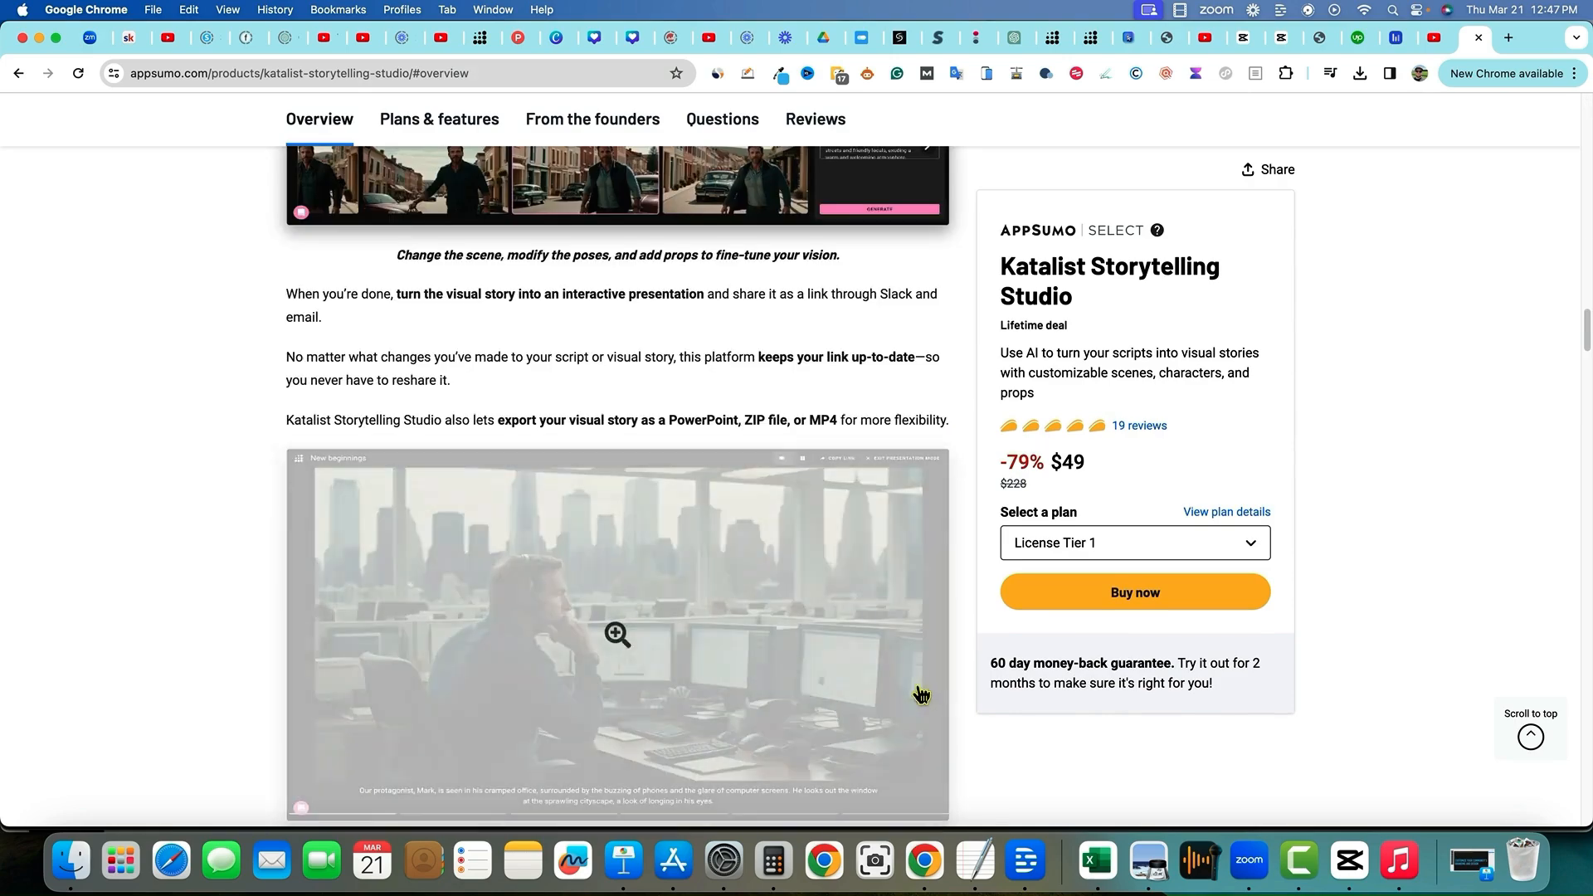
scroll(911, 684, "down", 5)
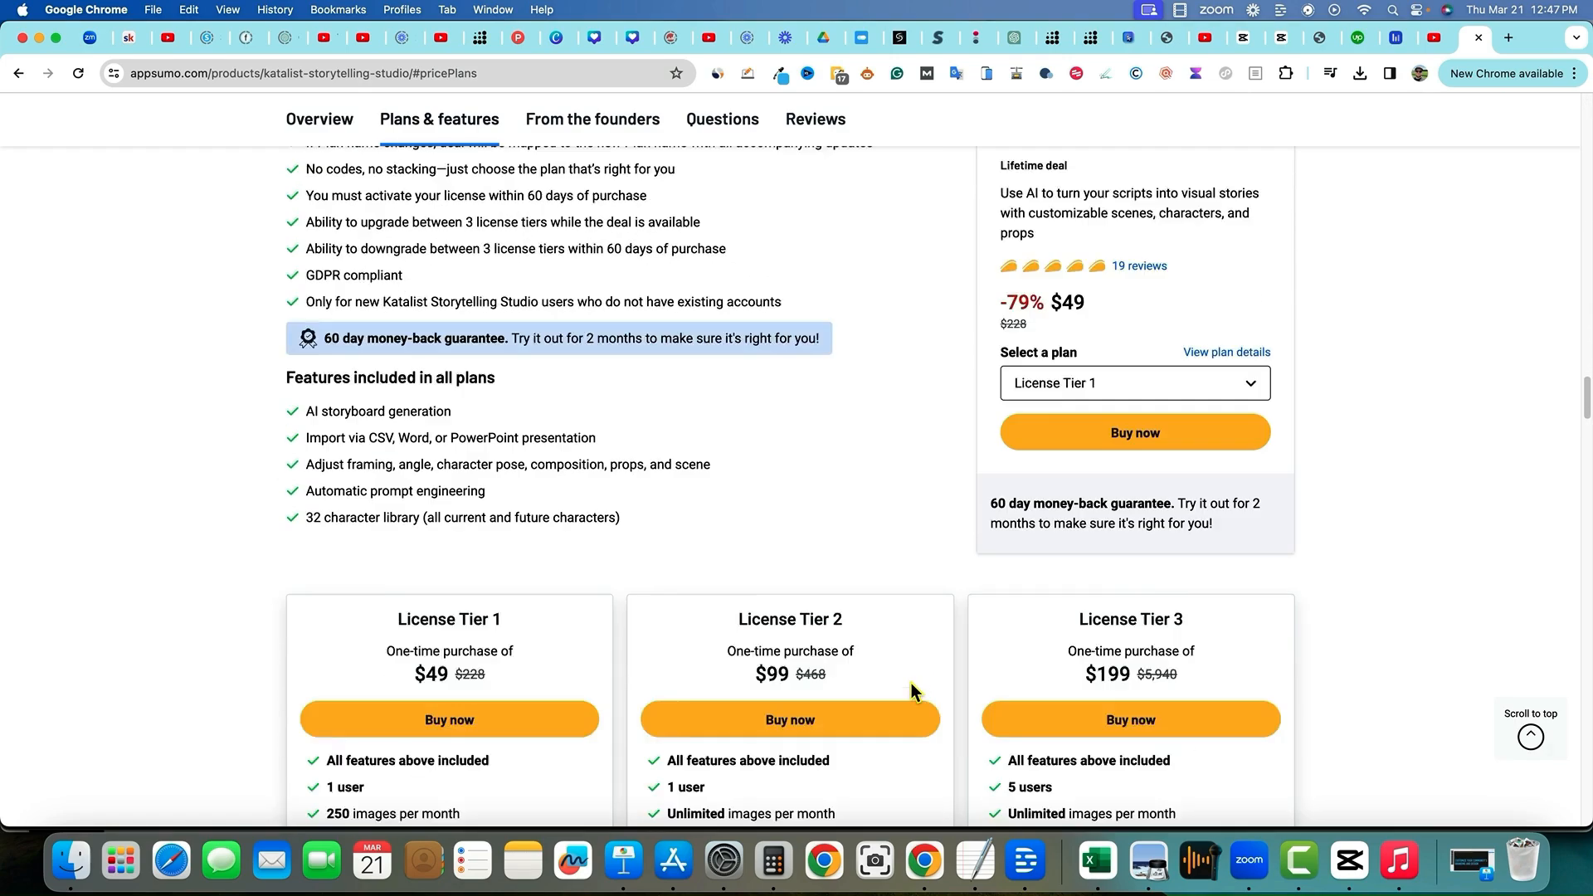
Step: Compare the three license tiers on price, users and monthly images, then check the deal terms and included features
scroll(899, 681, "down", 1)
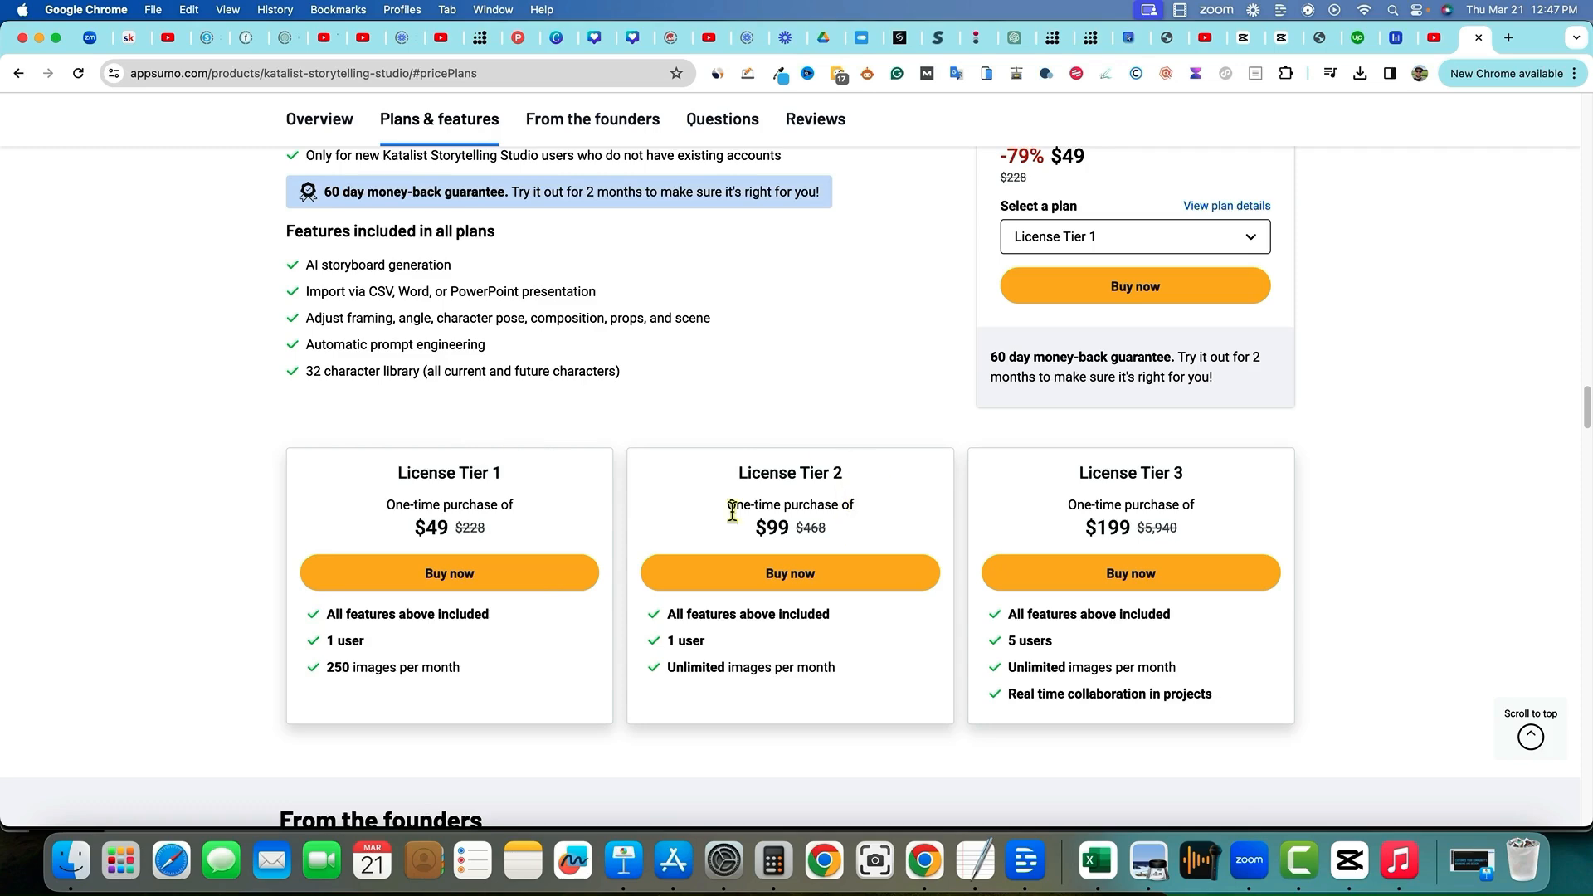
left_click_drag(684, 667, 837, 668)
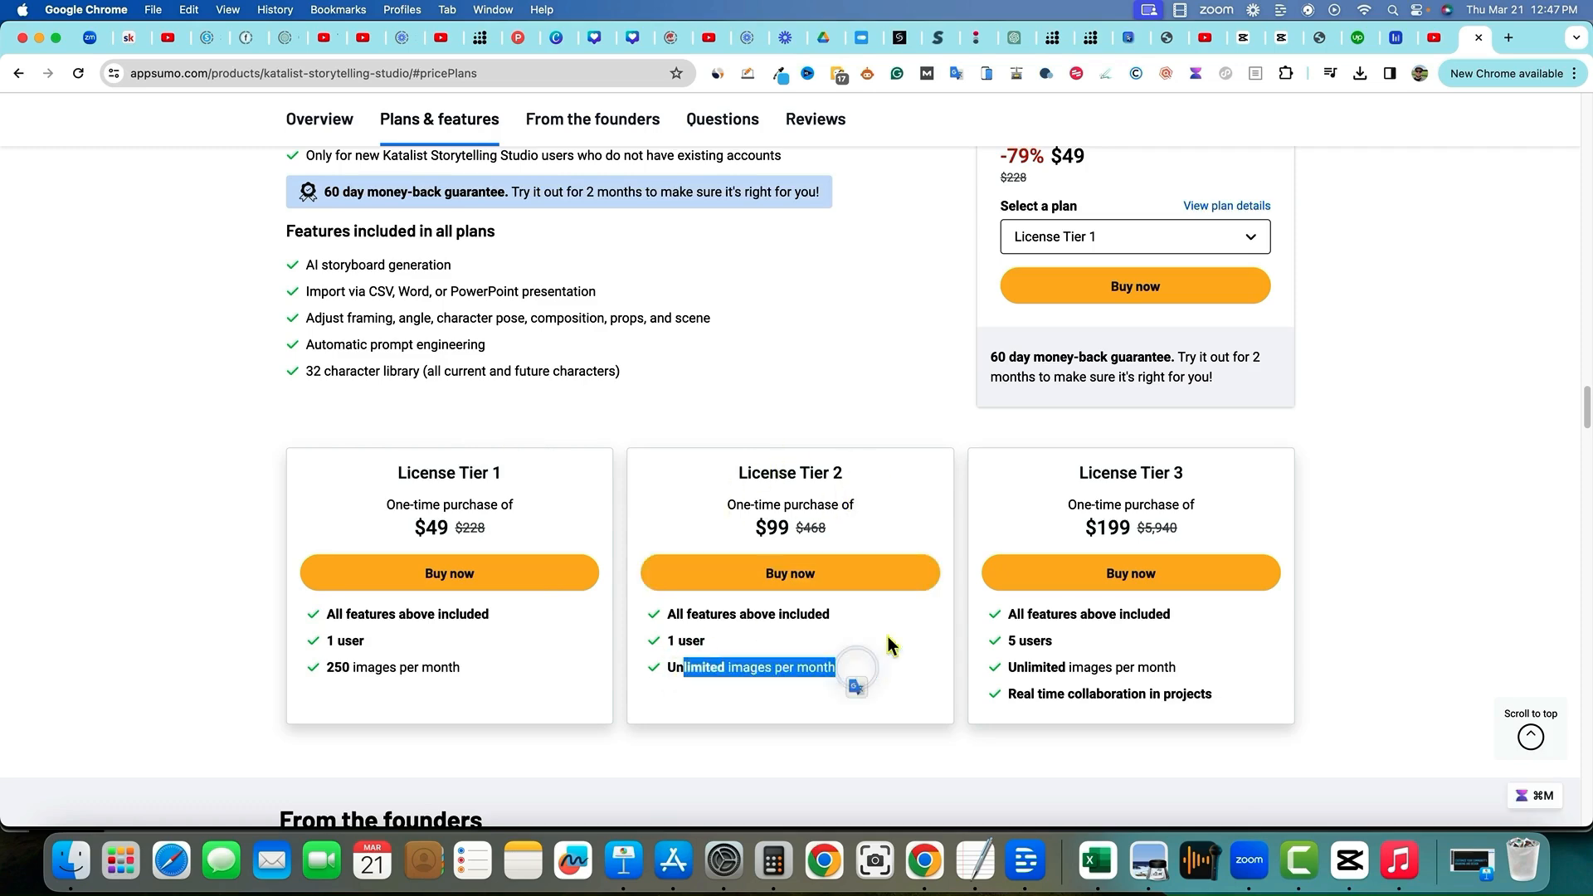
left_click(786, 356)
scroll(873, 400, "down", 5)
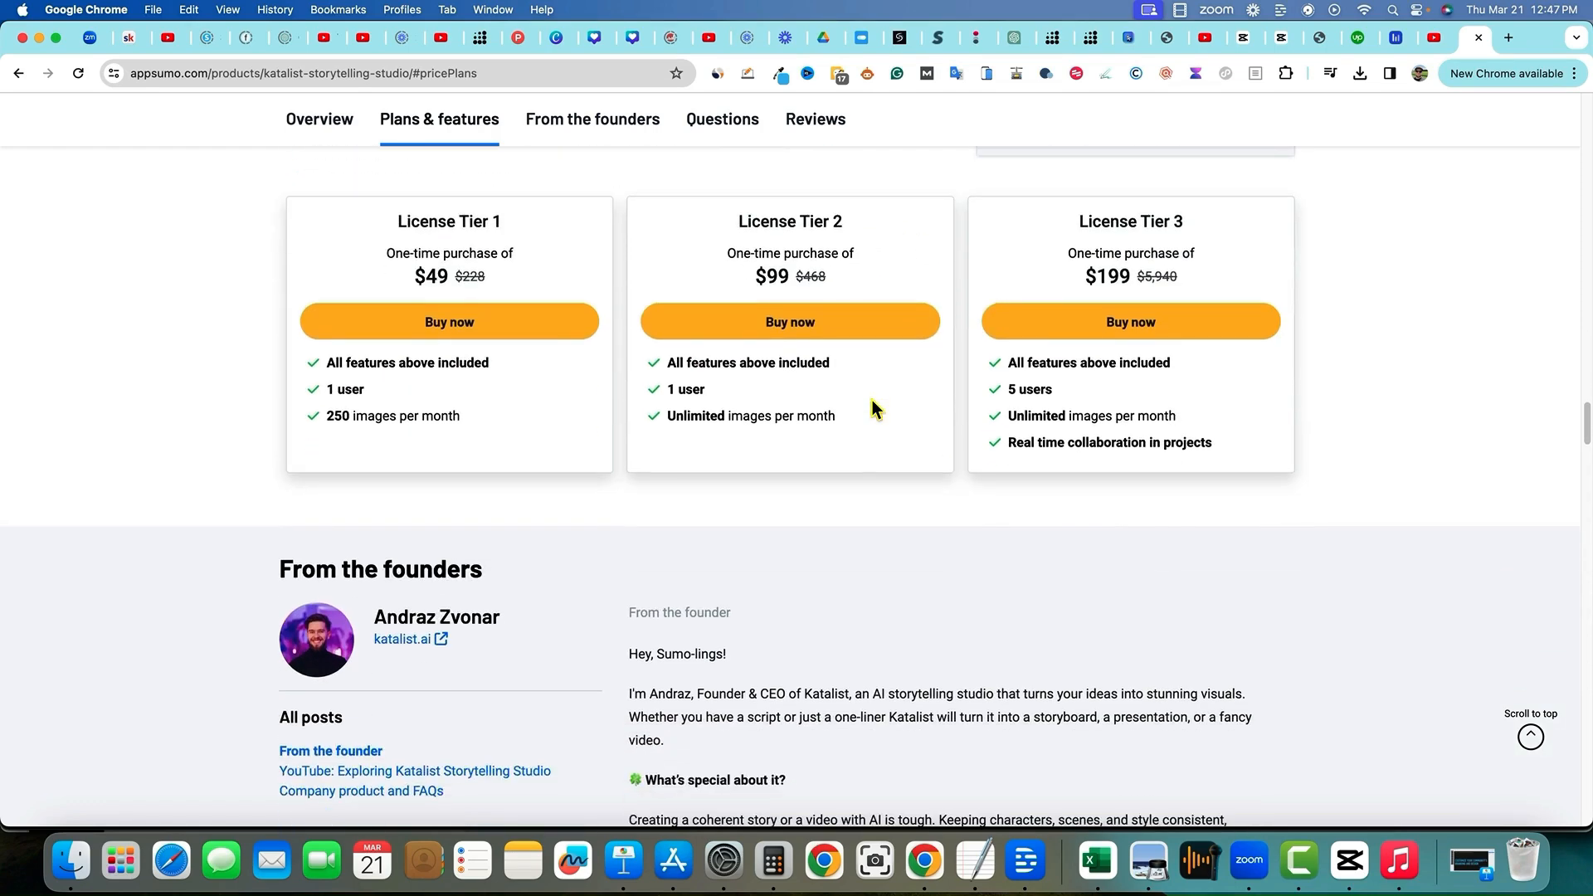
scroll(873, 400, "down", 3)
scroll(960, 420, "up", 10)
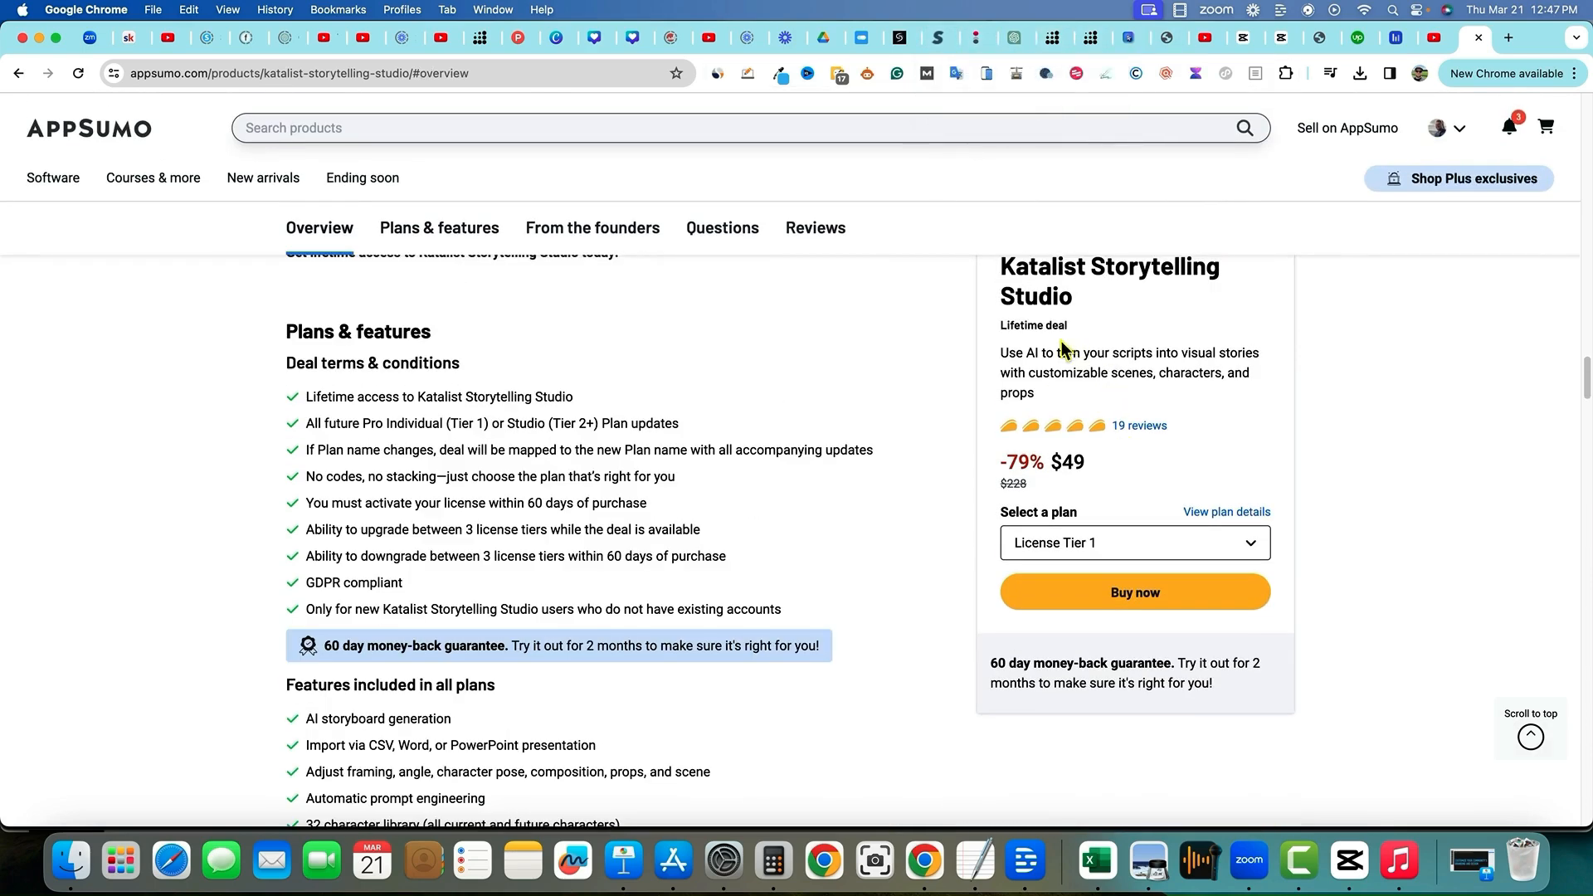
Step: Switch to the ChatGPT conversation and copy the highlighted opening paragraphs of the funny alien science fiction story
left_click(1016, 37)
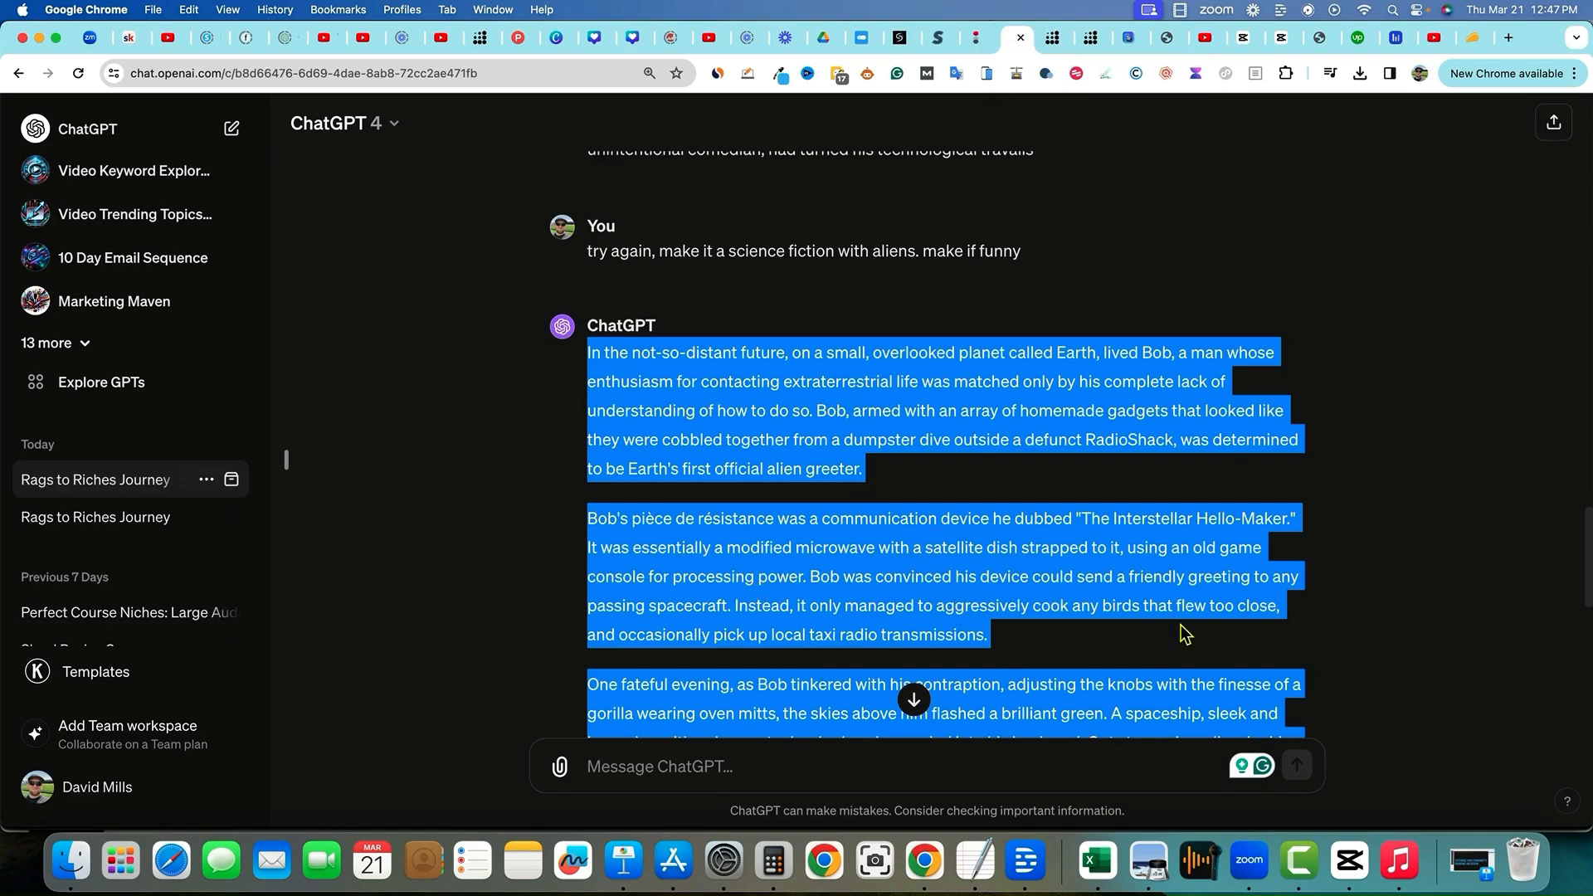
right_click(814, 417)
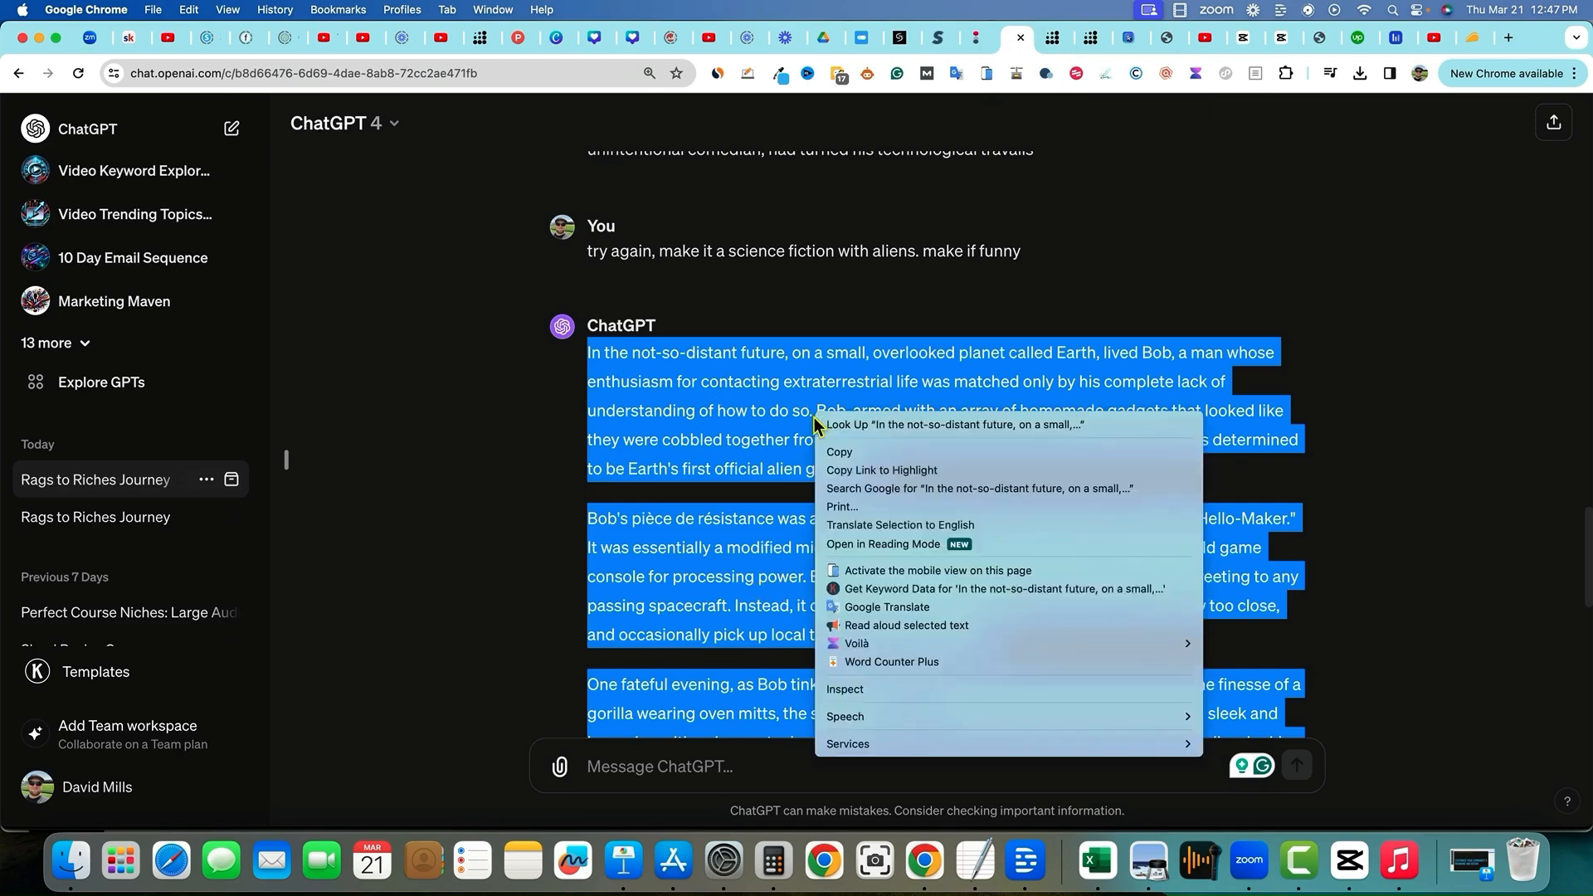
left_click(851, 459)
Step: Read through the generated alien story, comparing the highlighted opening paragraphs with the remaining text
scroll(851, 459, "down", 6)
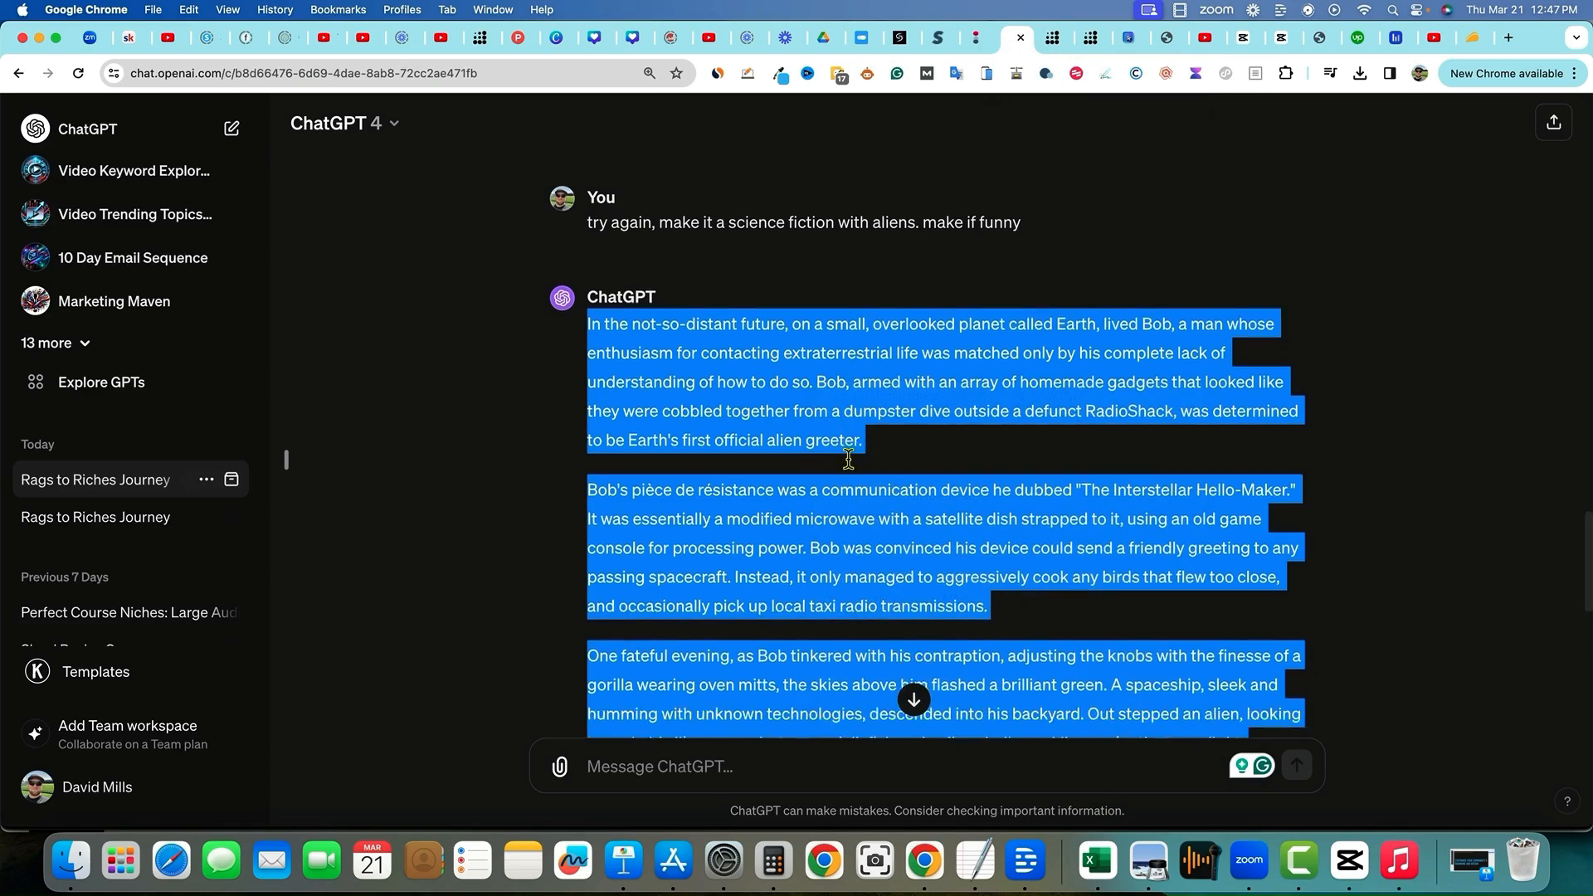
scroll(852, 379, "down", 5)
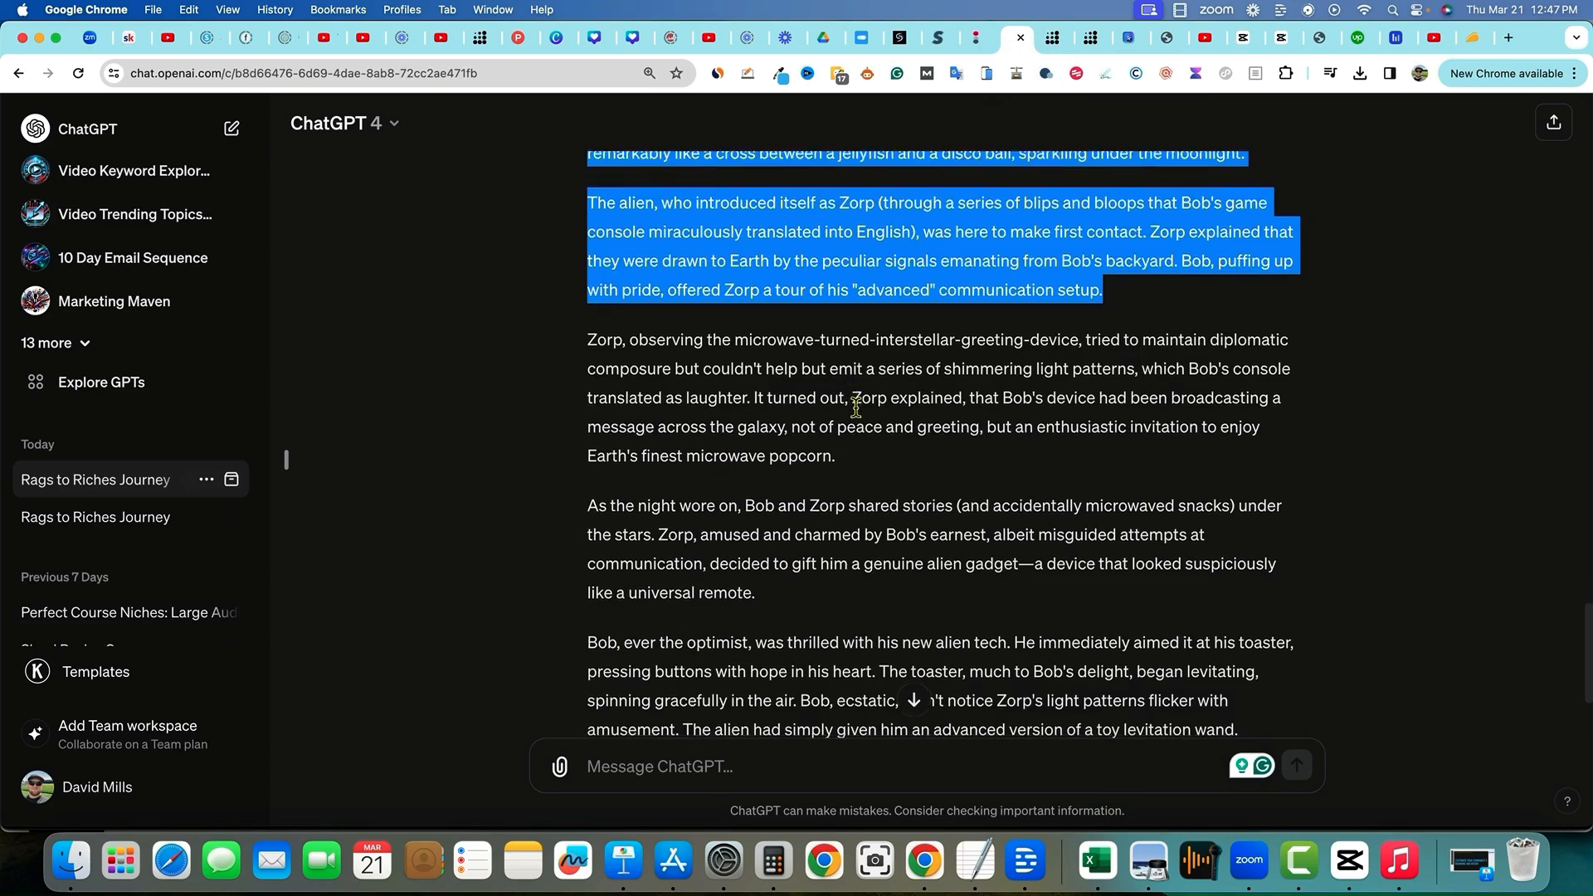
scroll(904, 467, "up", 3)
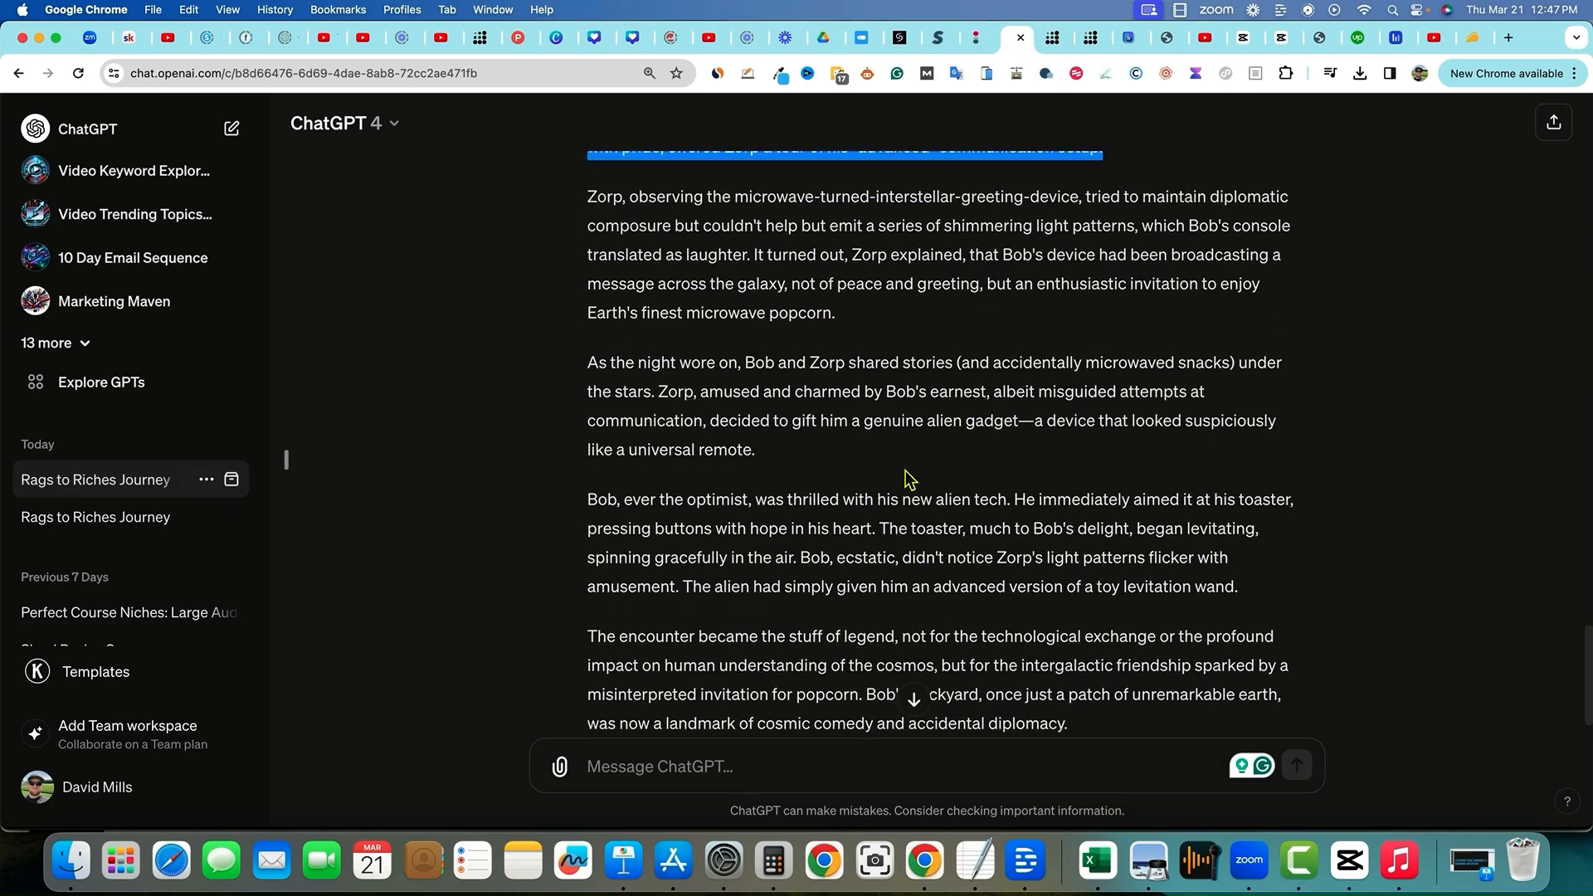
scroll(904, 470, "up", 2)
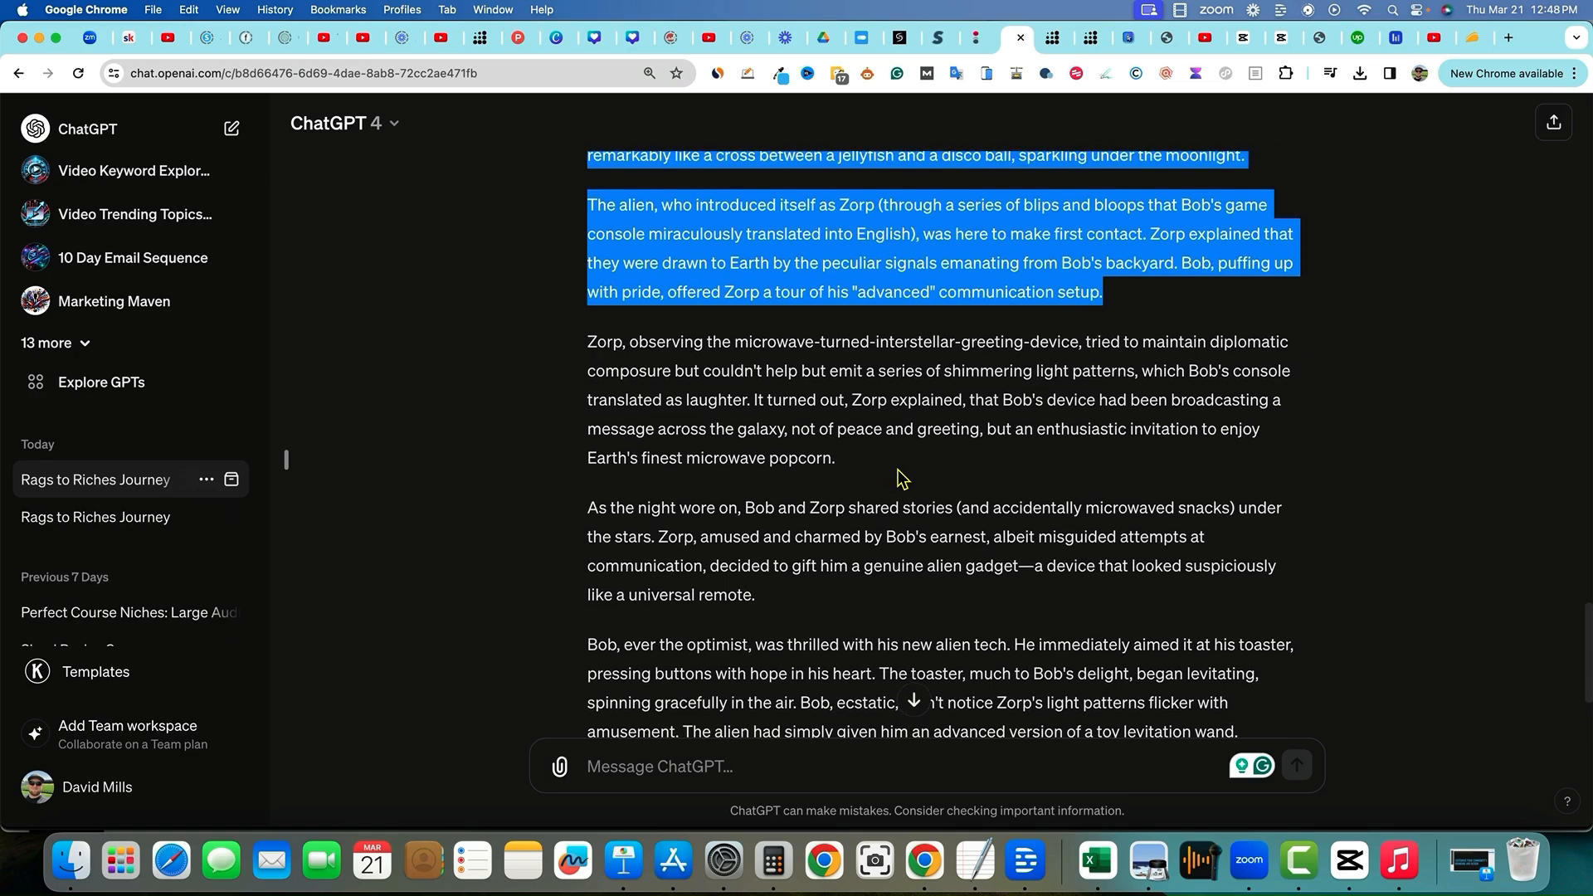
scroll(932, 467, "up", 4)
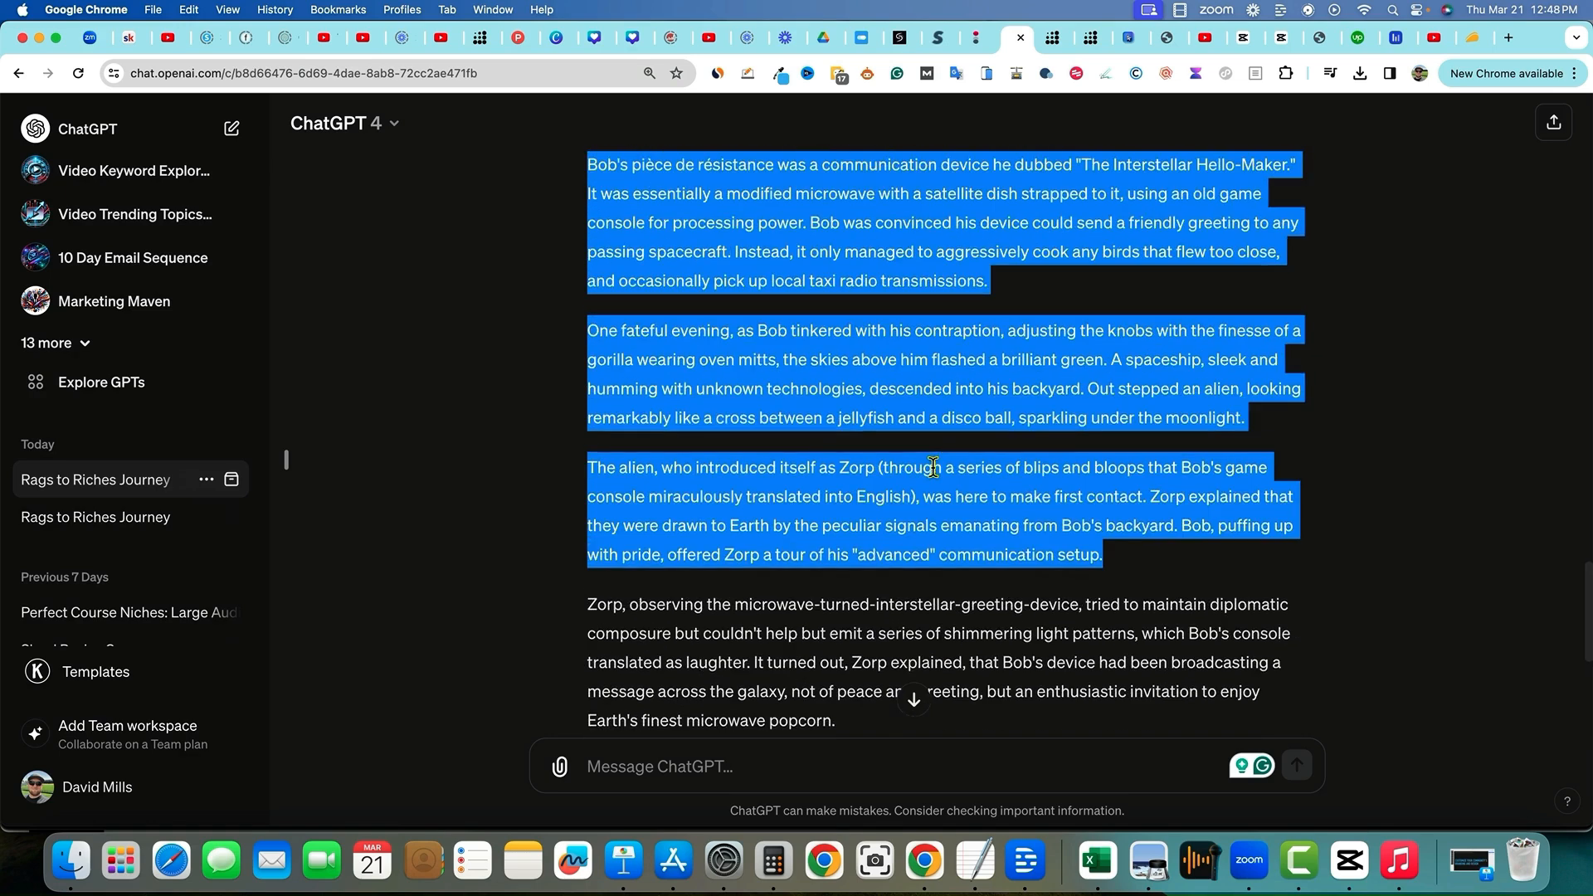
scroll(932, 469, "up", 1)
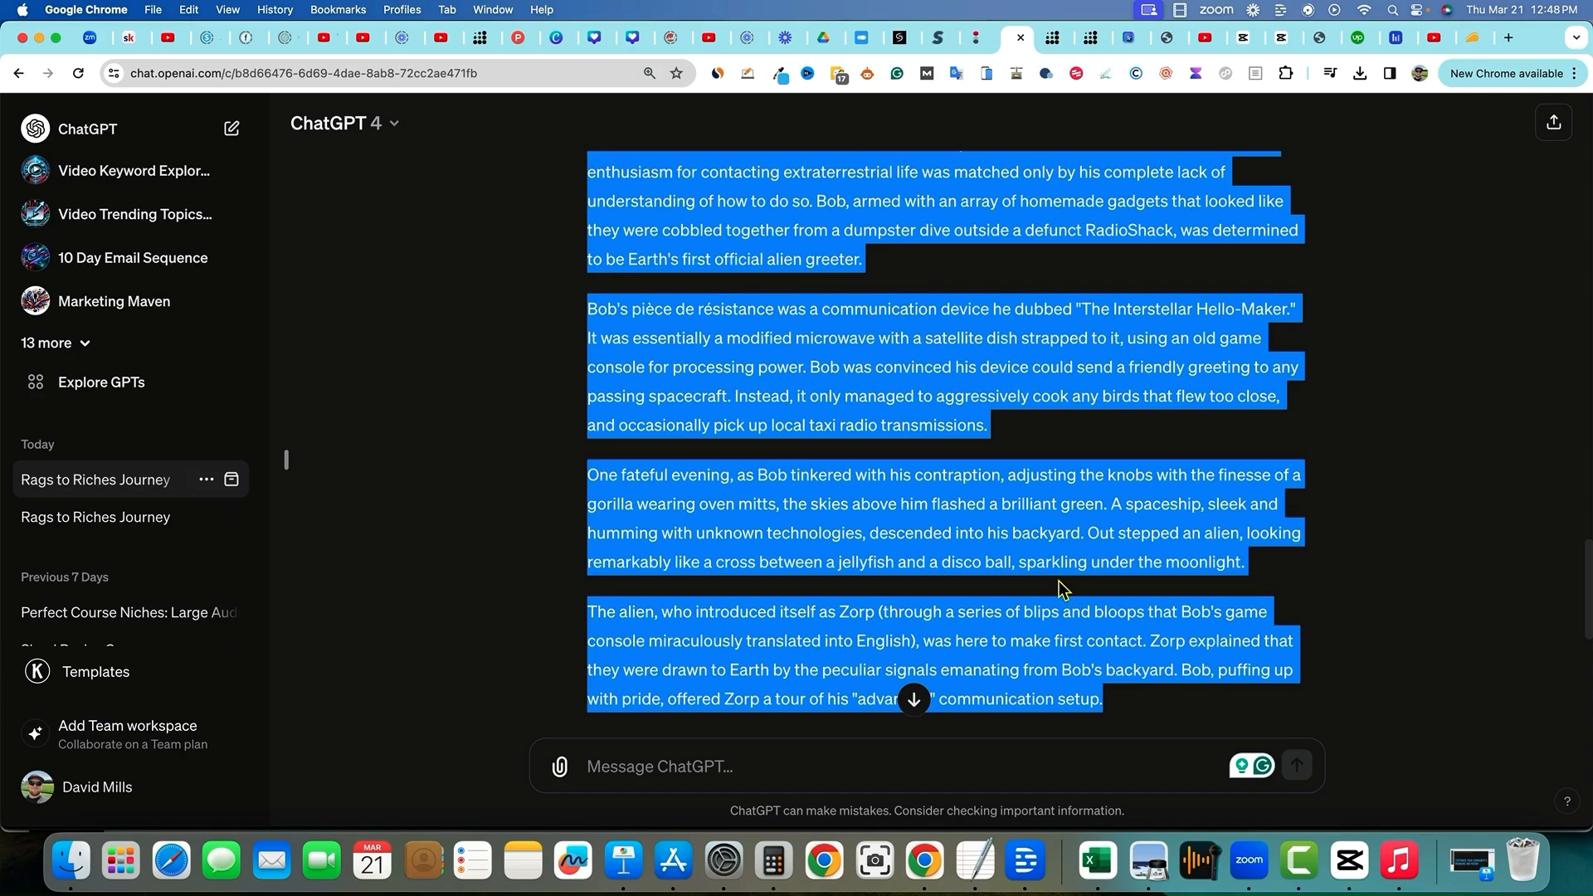
scroll(1059, 573, "up", 2)
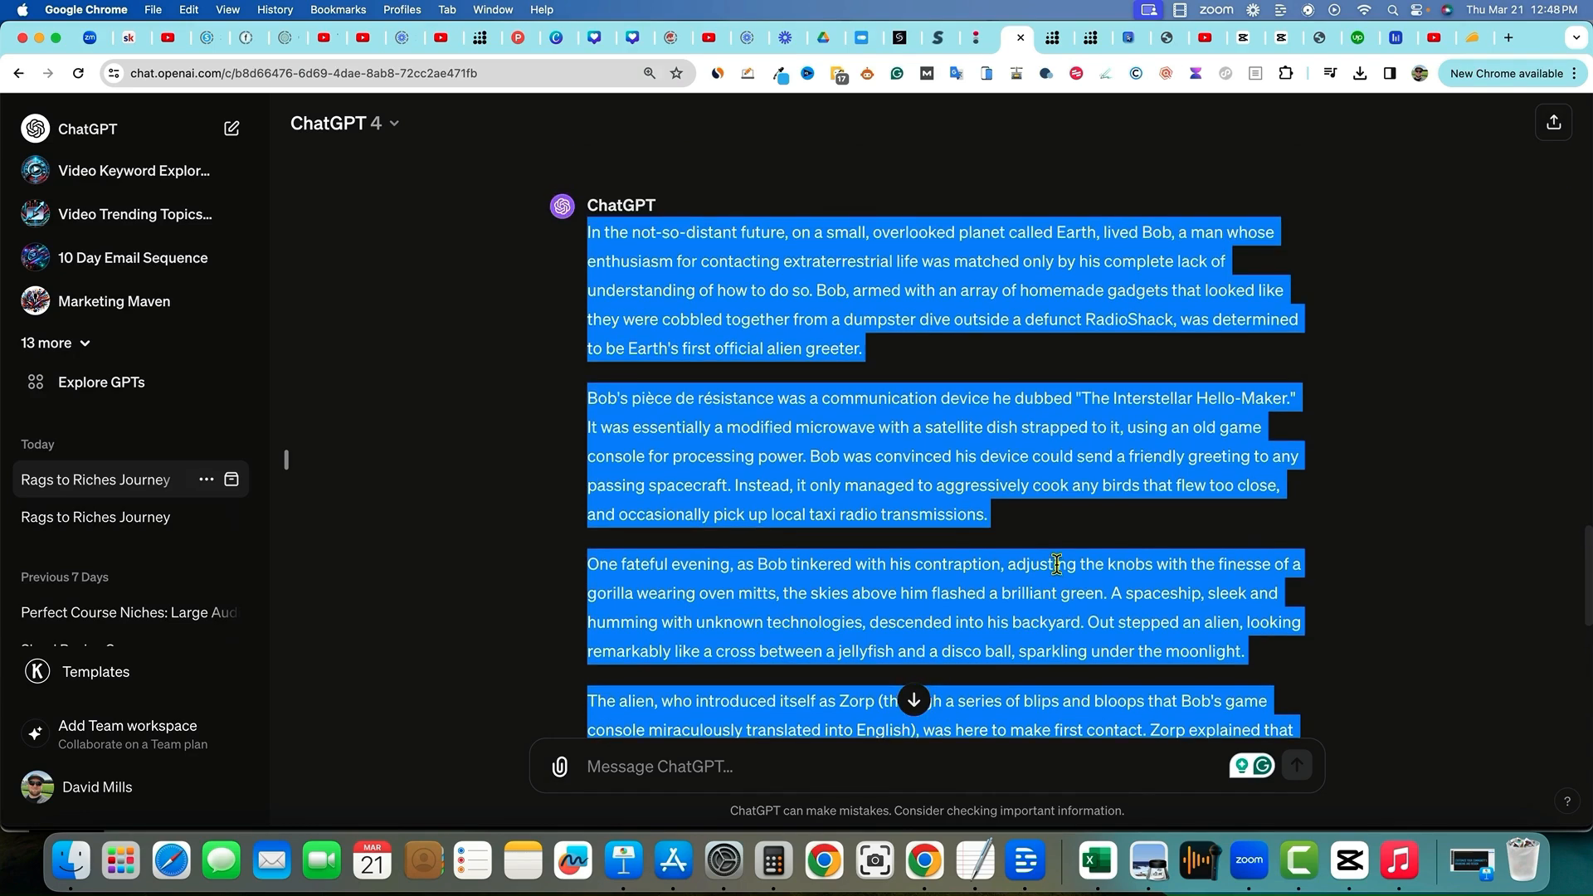
scroll(746, 350, "down", 5)
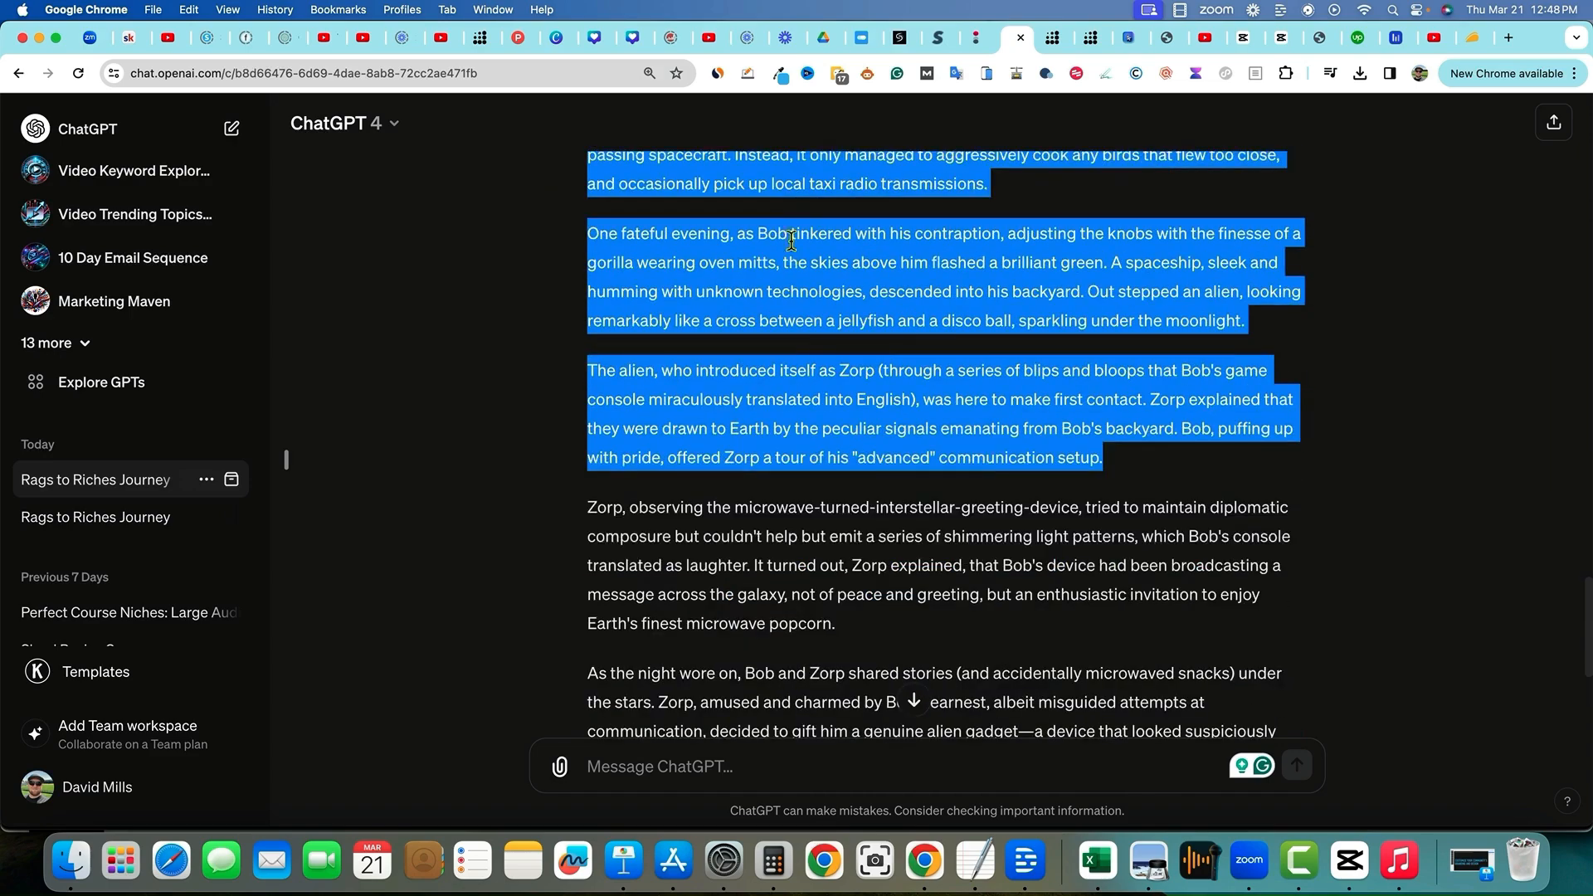
scroll(830, 484, "down", 6)
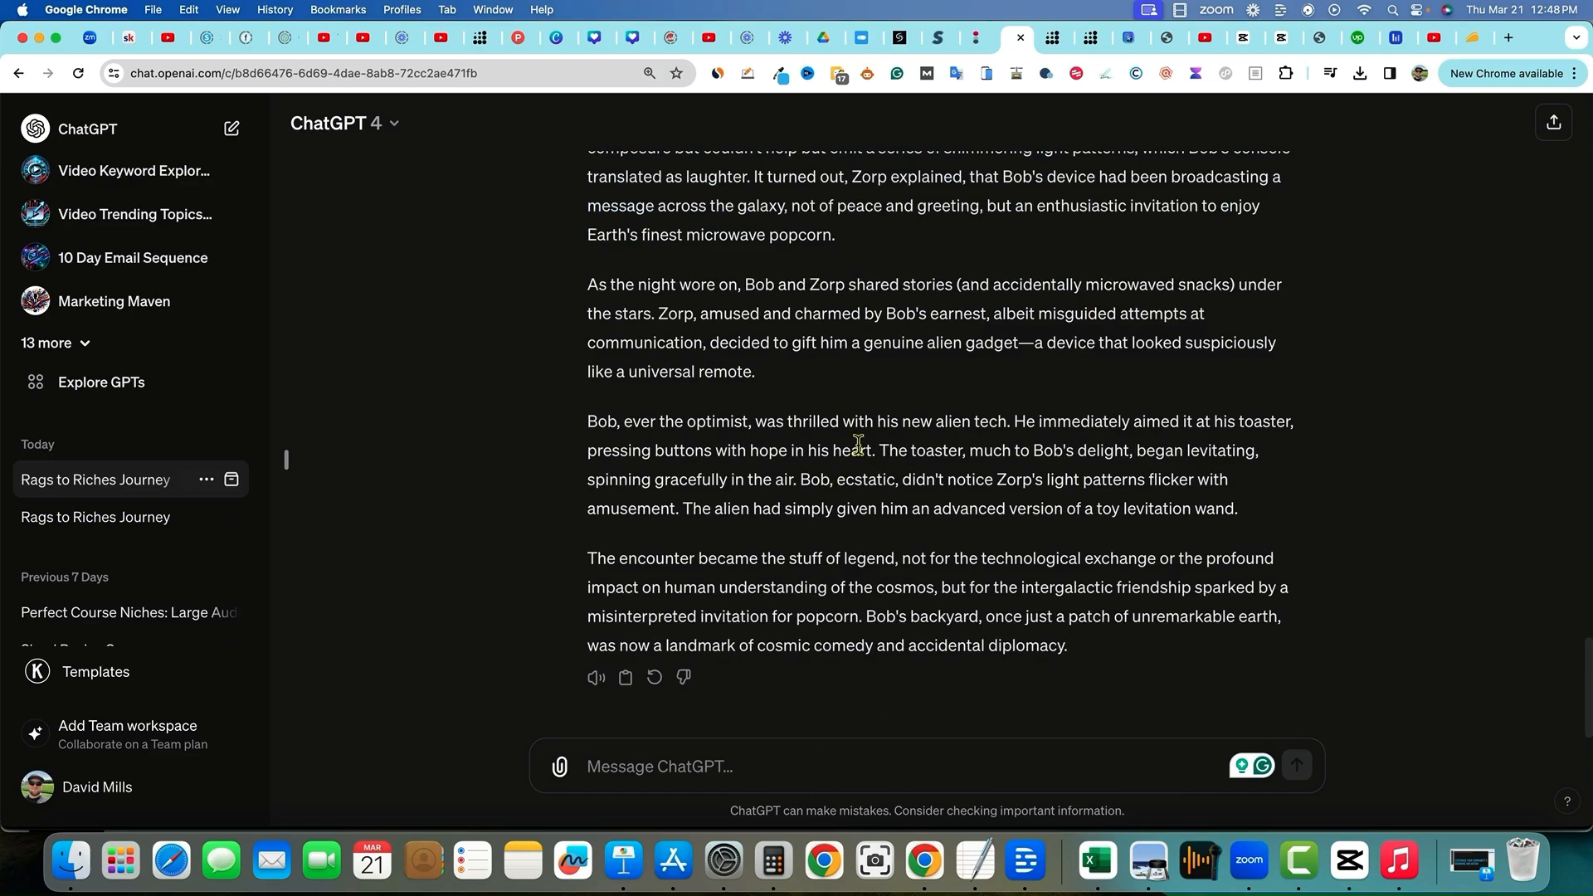
scroll(858, 444, "up", 12)
scroll(885, 406, "down", 3)
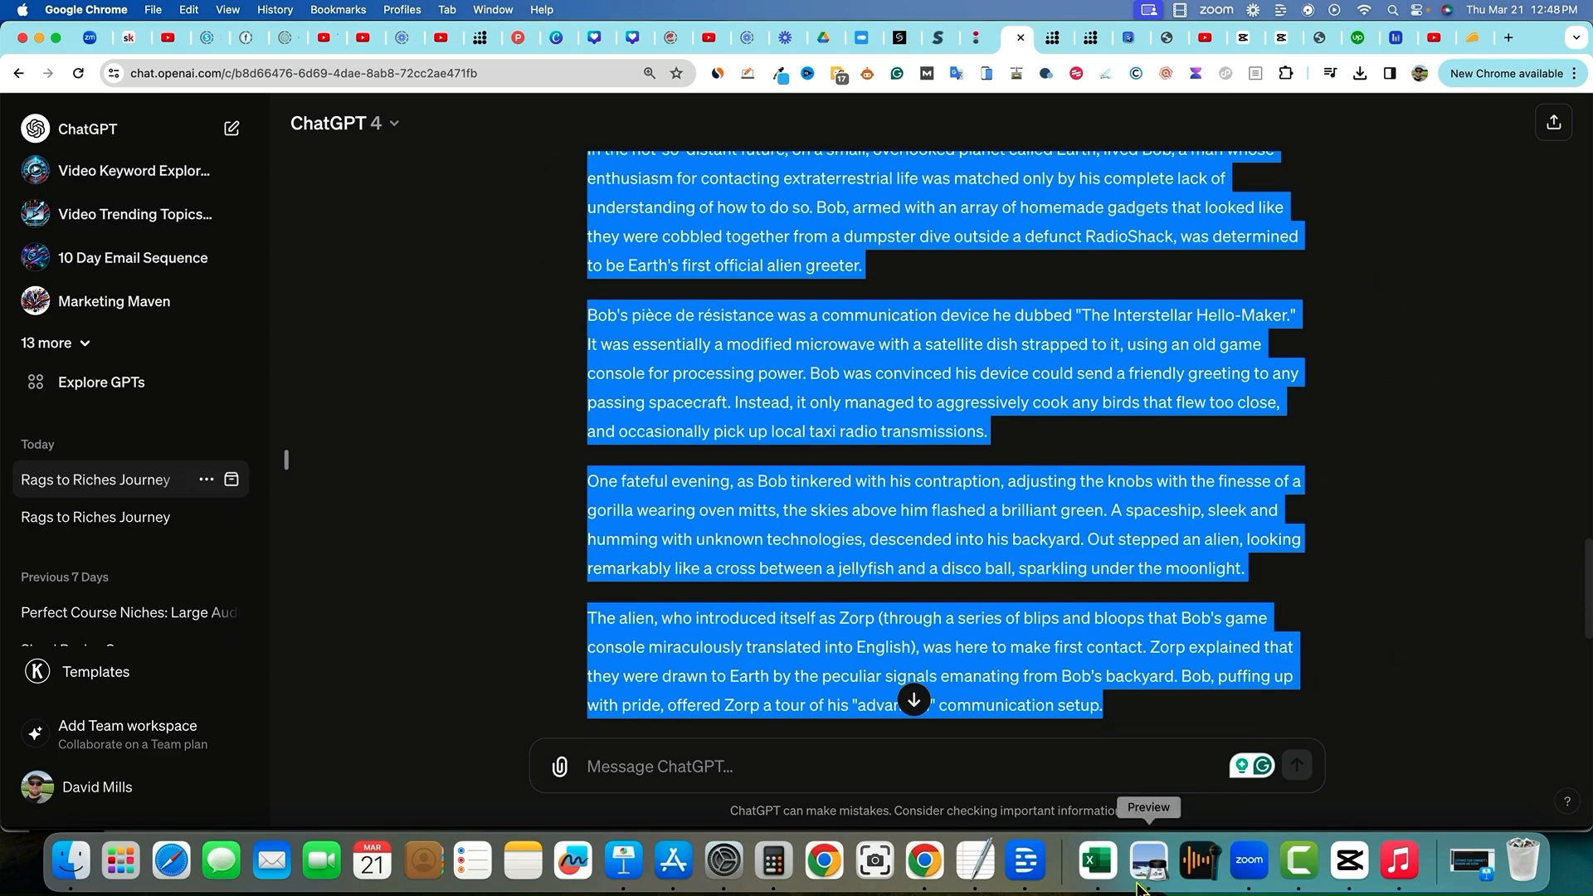
Step: Switch to Microsoft Excel and create a new blank workbook with cell A1 selected
left_click(1103, 869)
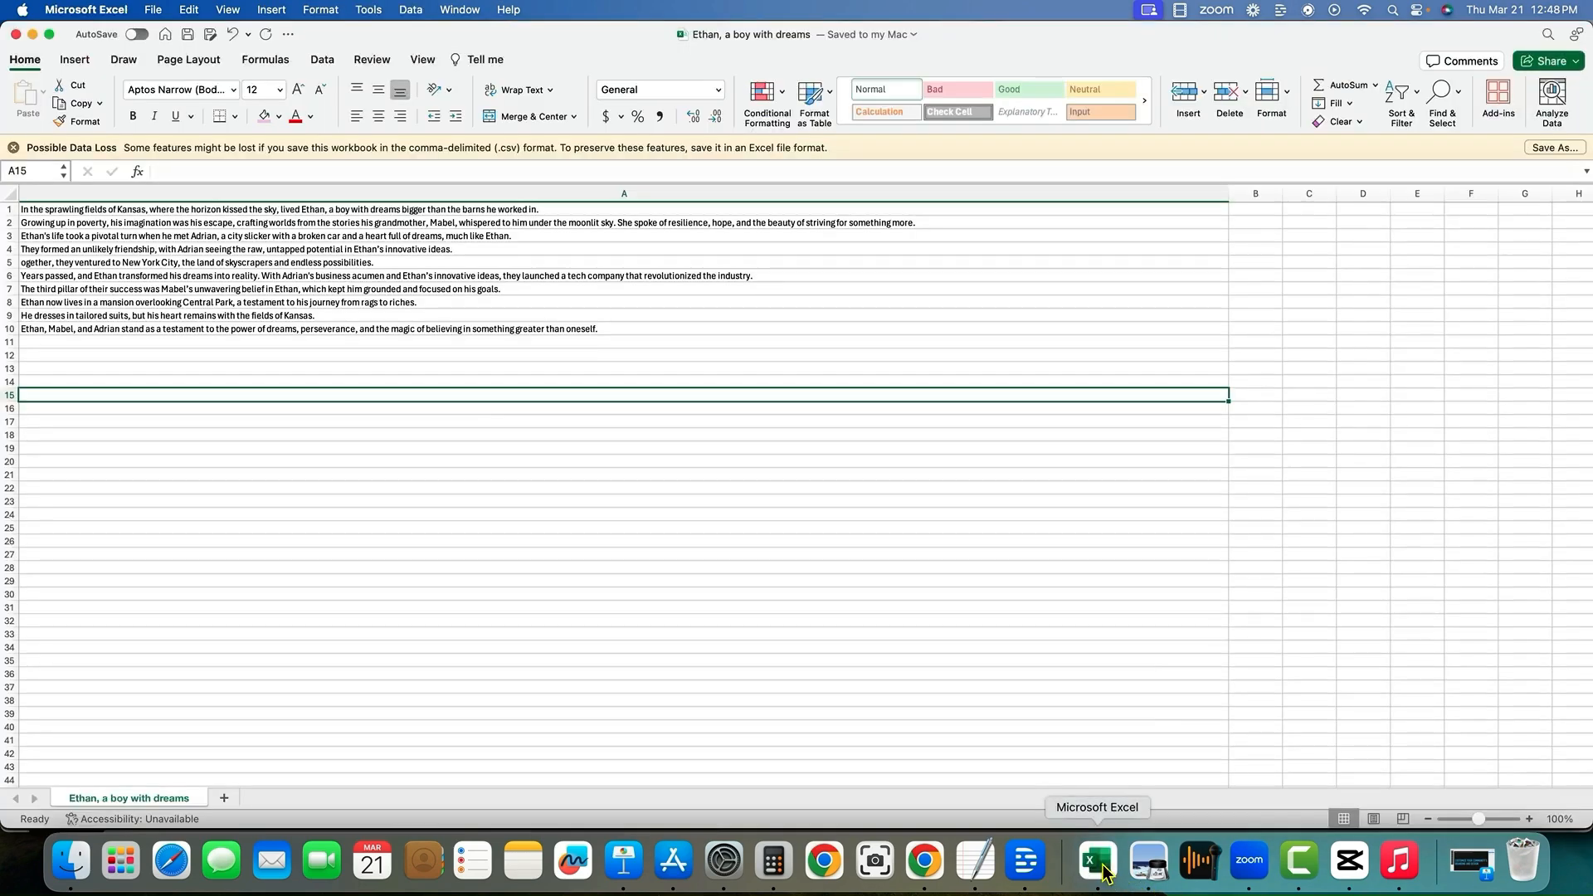
left_click(477, 462)
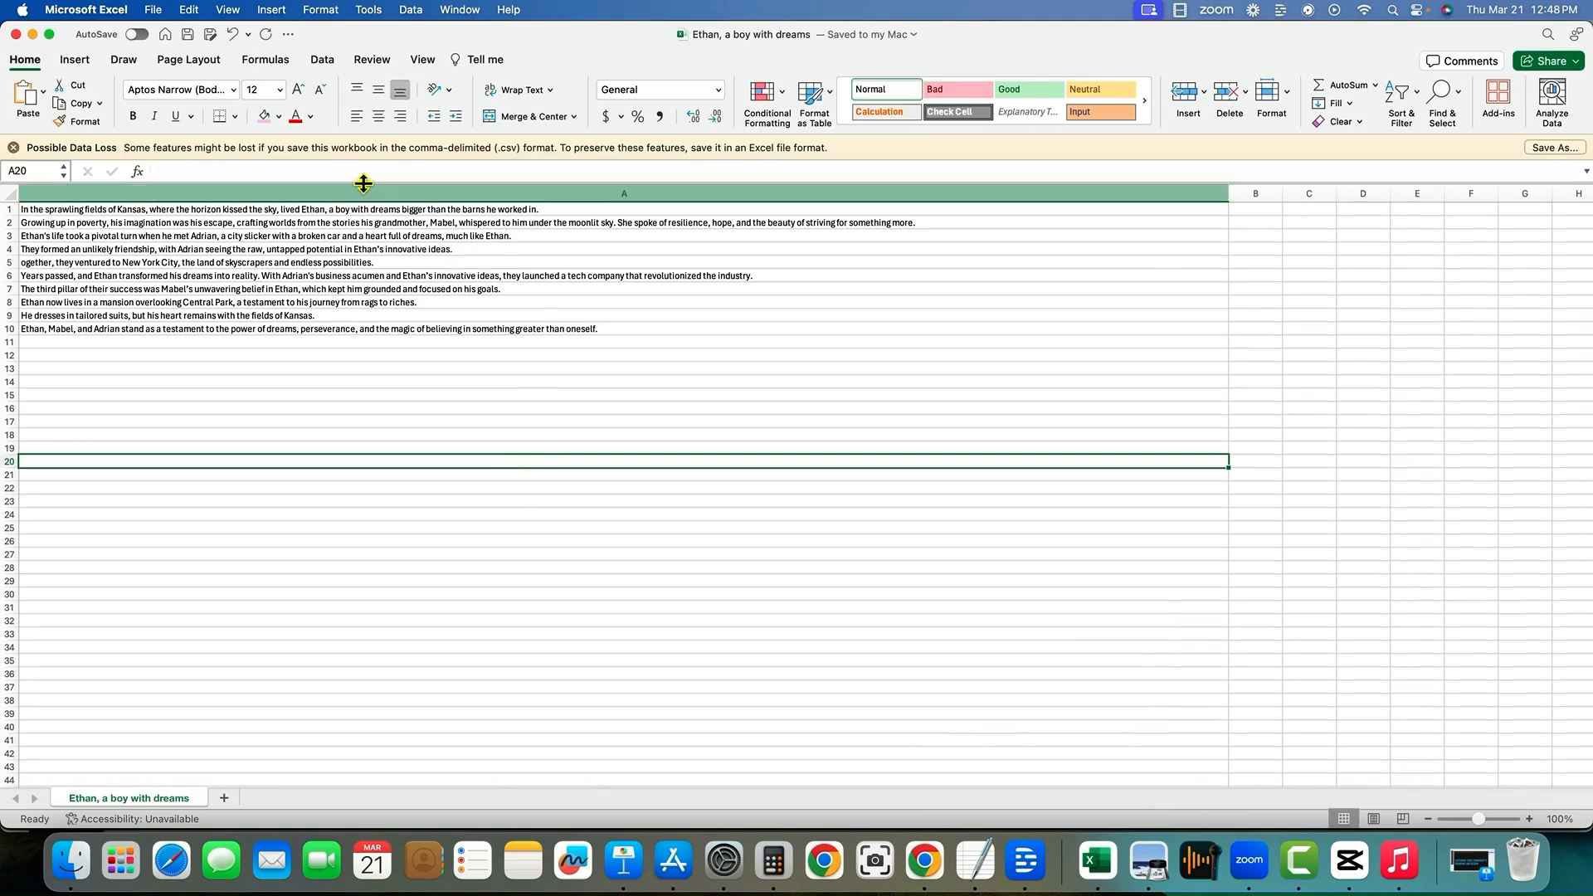
key("super+n")
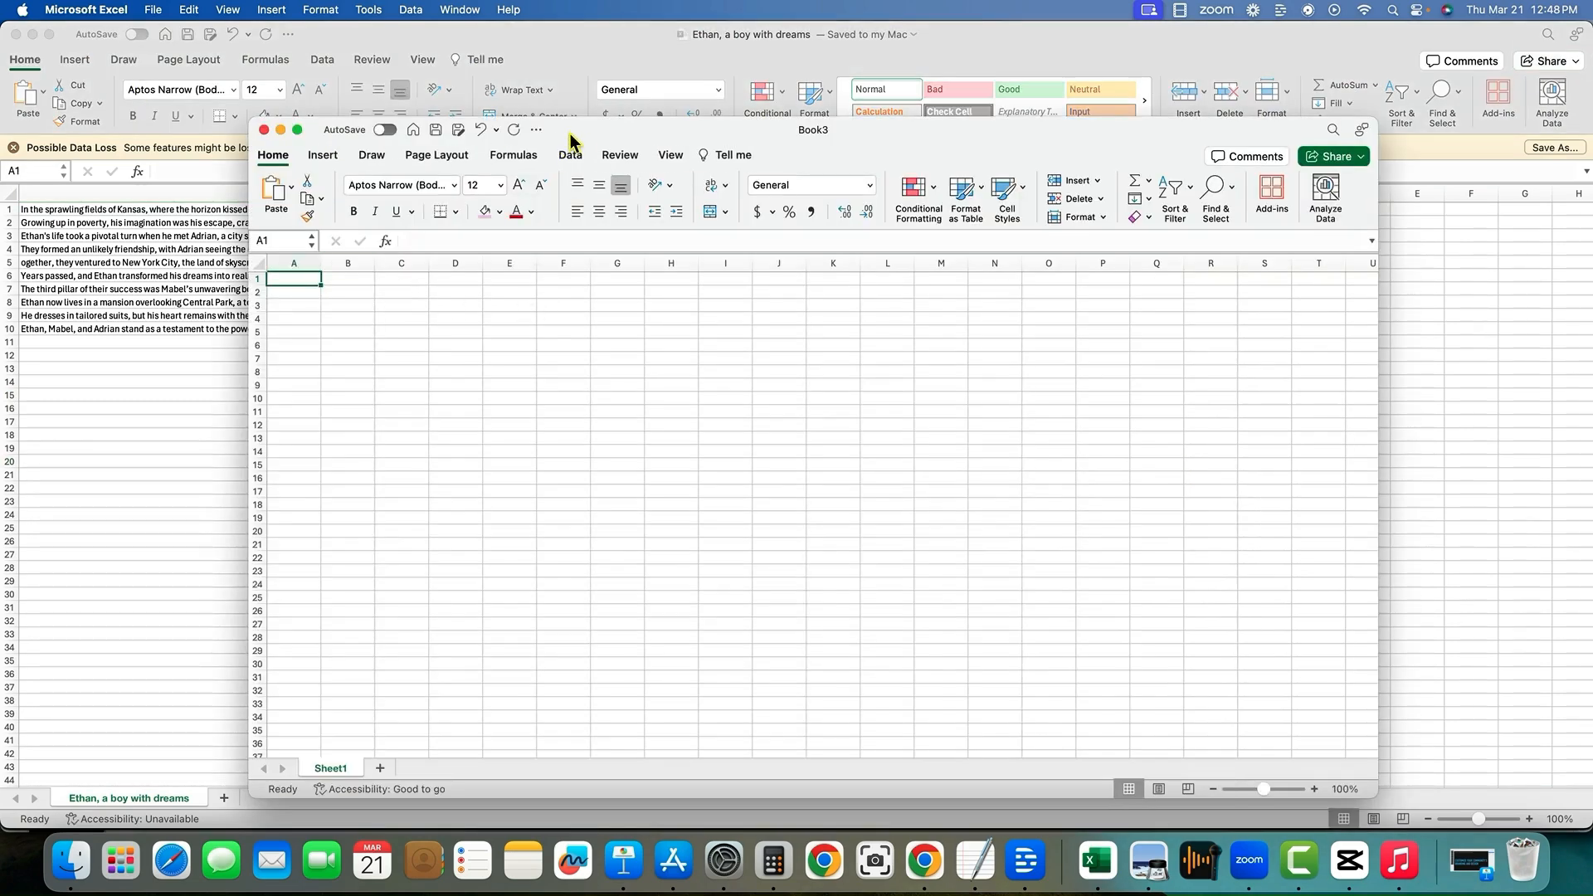
left_click_drag(570, 133, 450, 92)
left_click(191, 239)
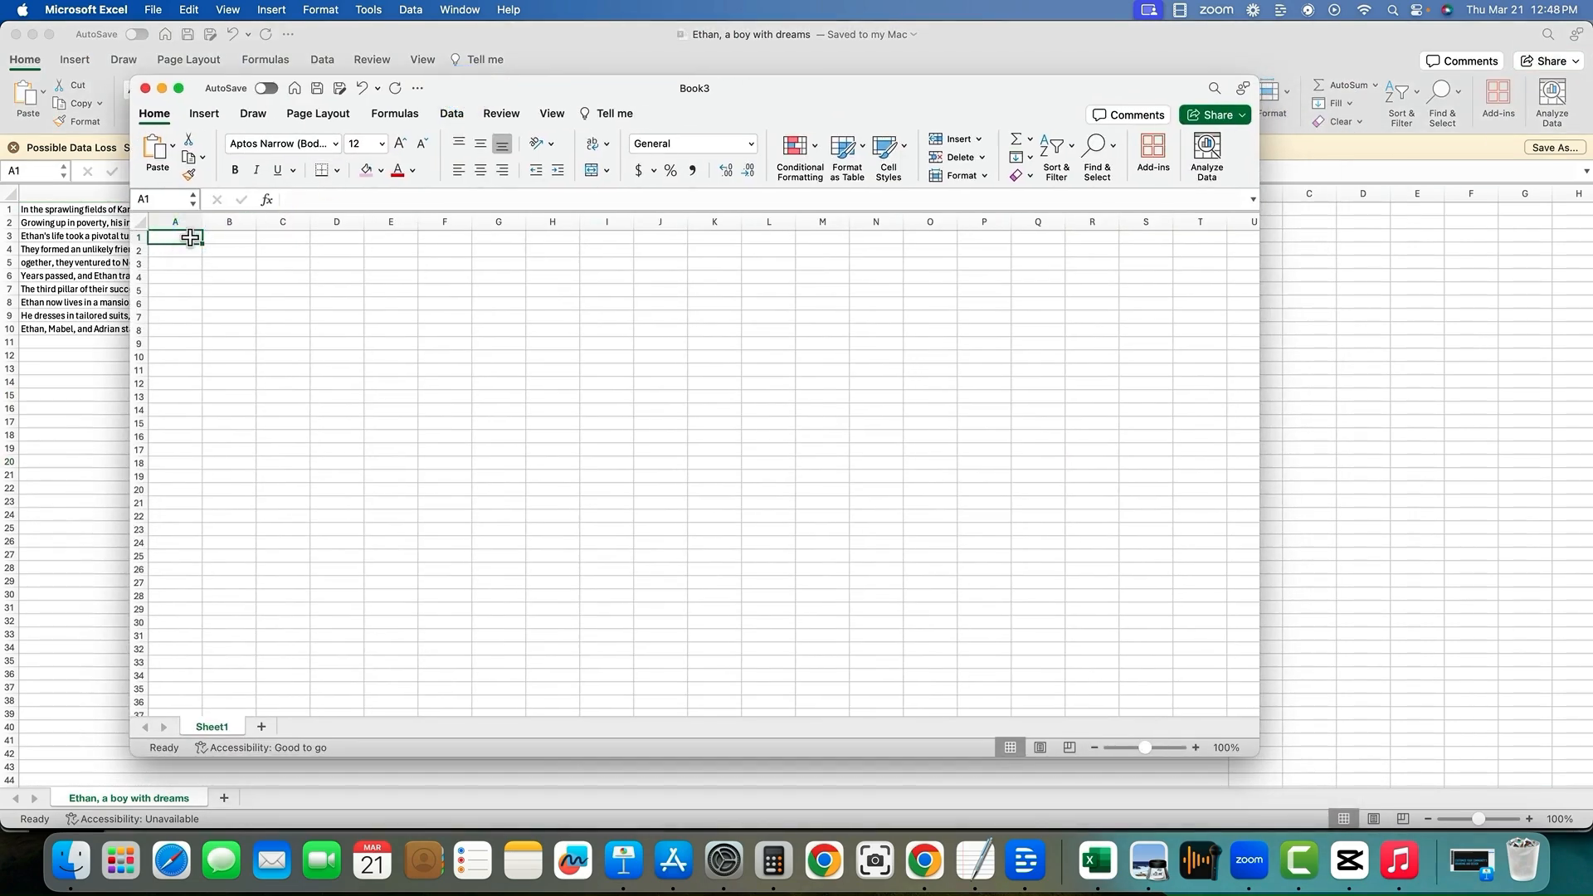
Step: Paste the copied story paragraphs from cell A1 down, matching the destination formatting
right_click(191, 238)
mouse_move(352, 315)
key("super+v")
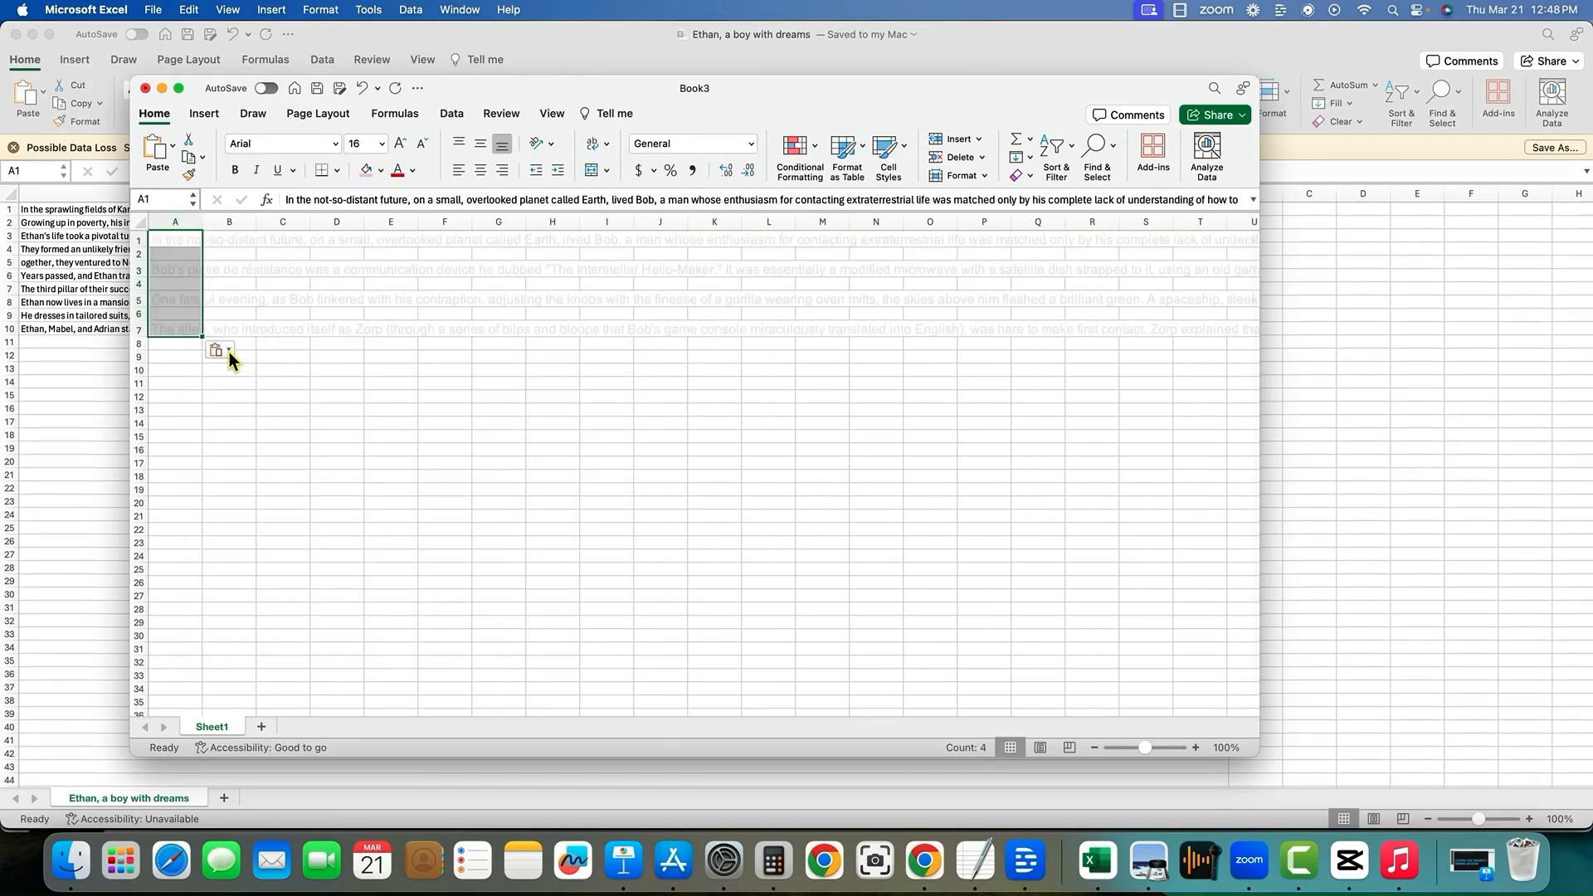
left_click(229, 352)
left_click(292, 401)
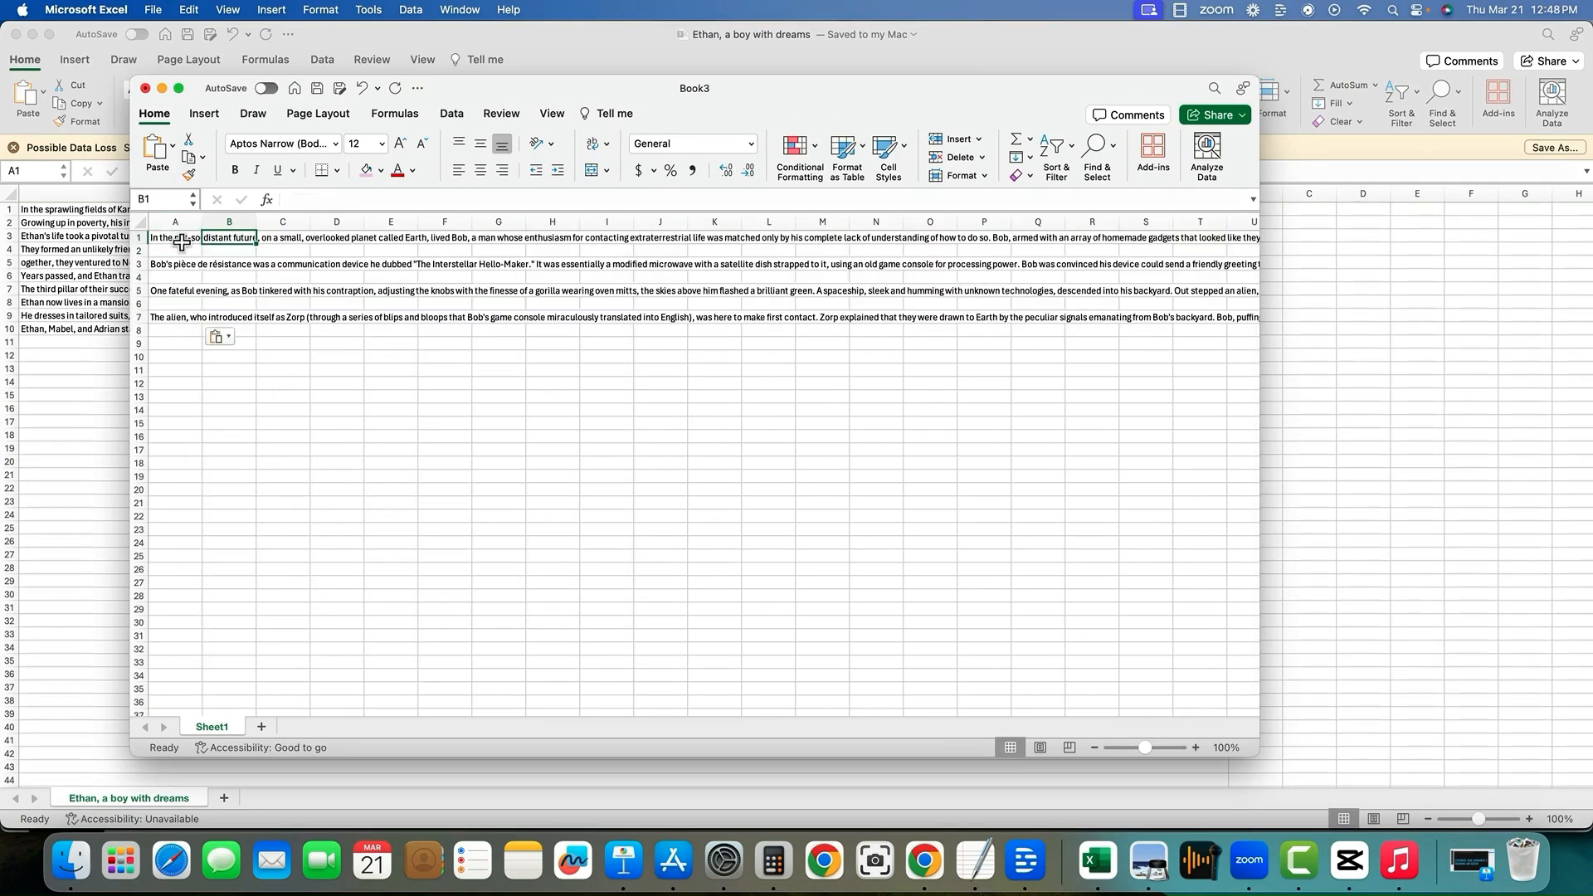
Step: Move the second sentence of cell A1, starting "Bob, armed with an array of homemade gadgets", into cell A2
left_click(178, 239)
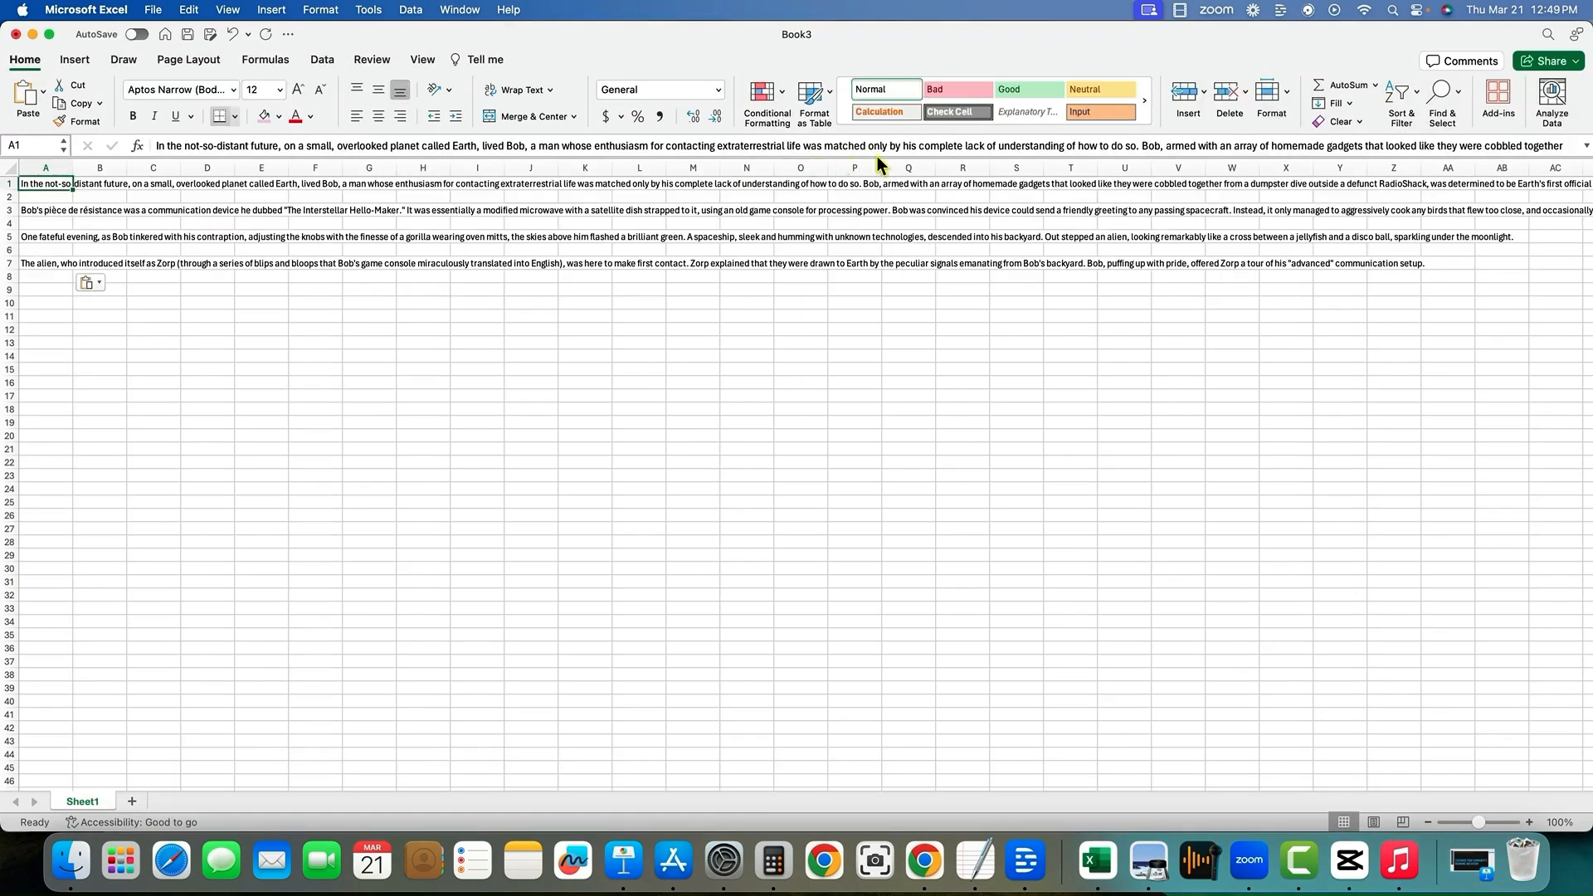
left_click_drag(1144, 147, 1587, 147)
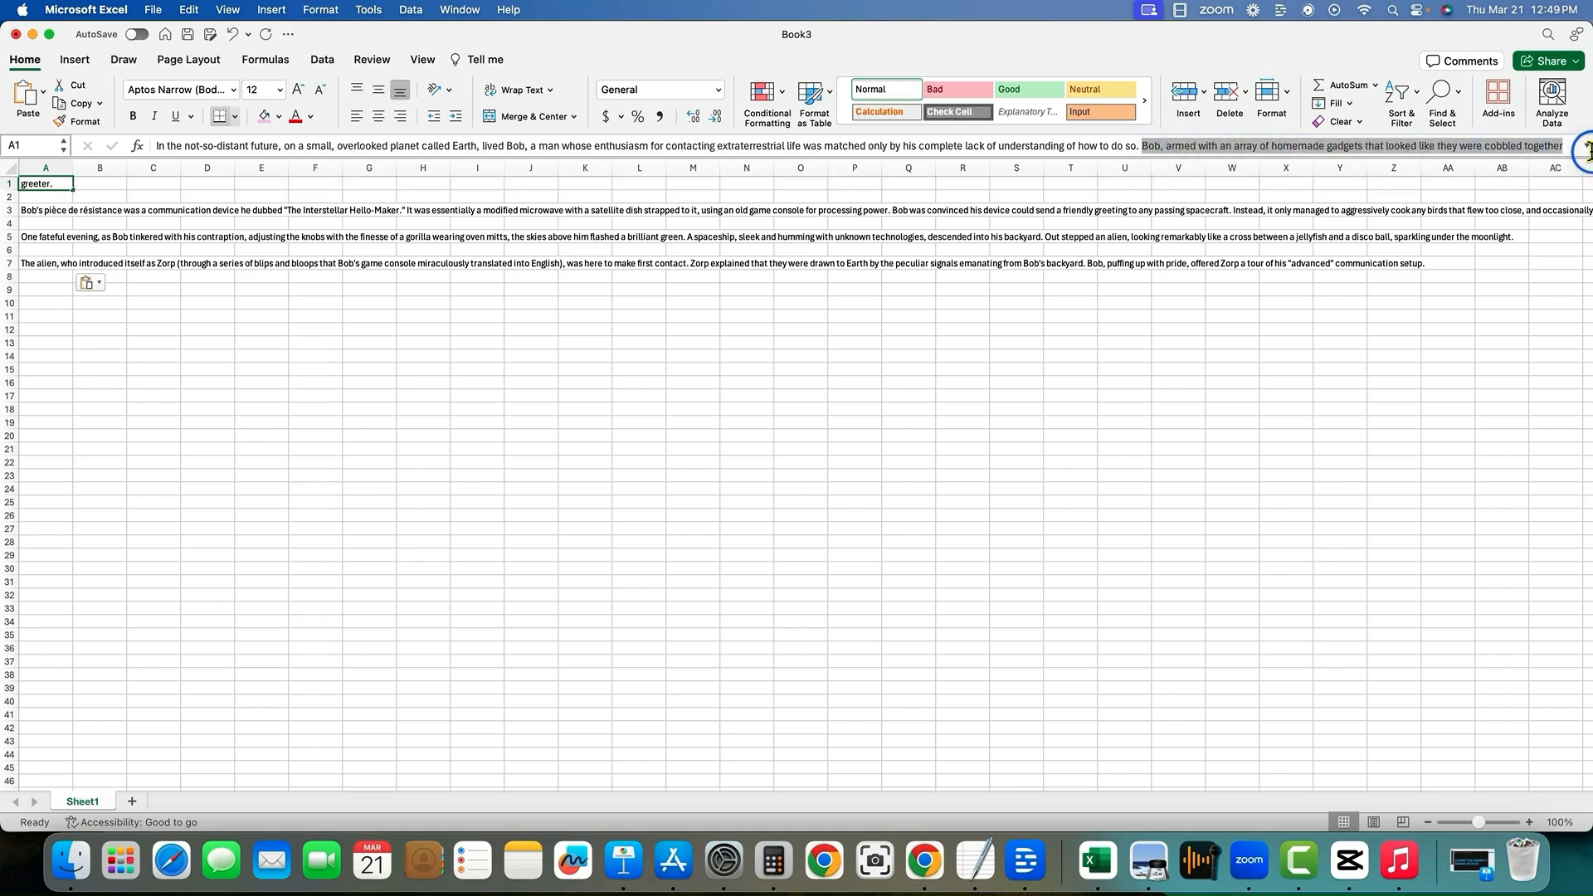
key("BackSpace")
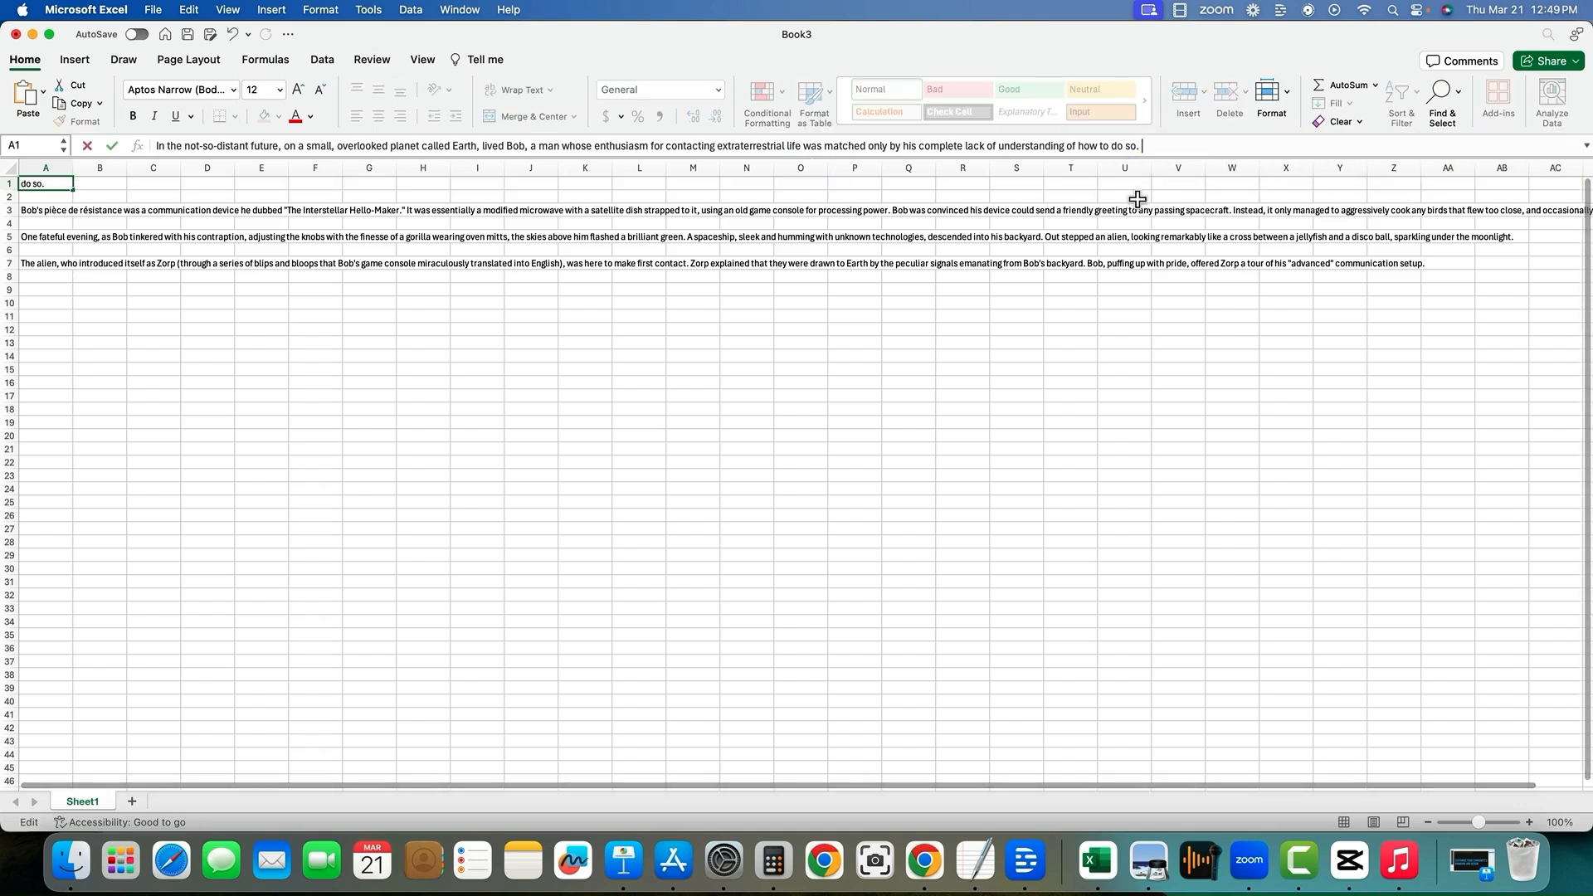
left_click(37, 196)
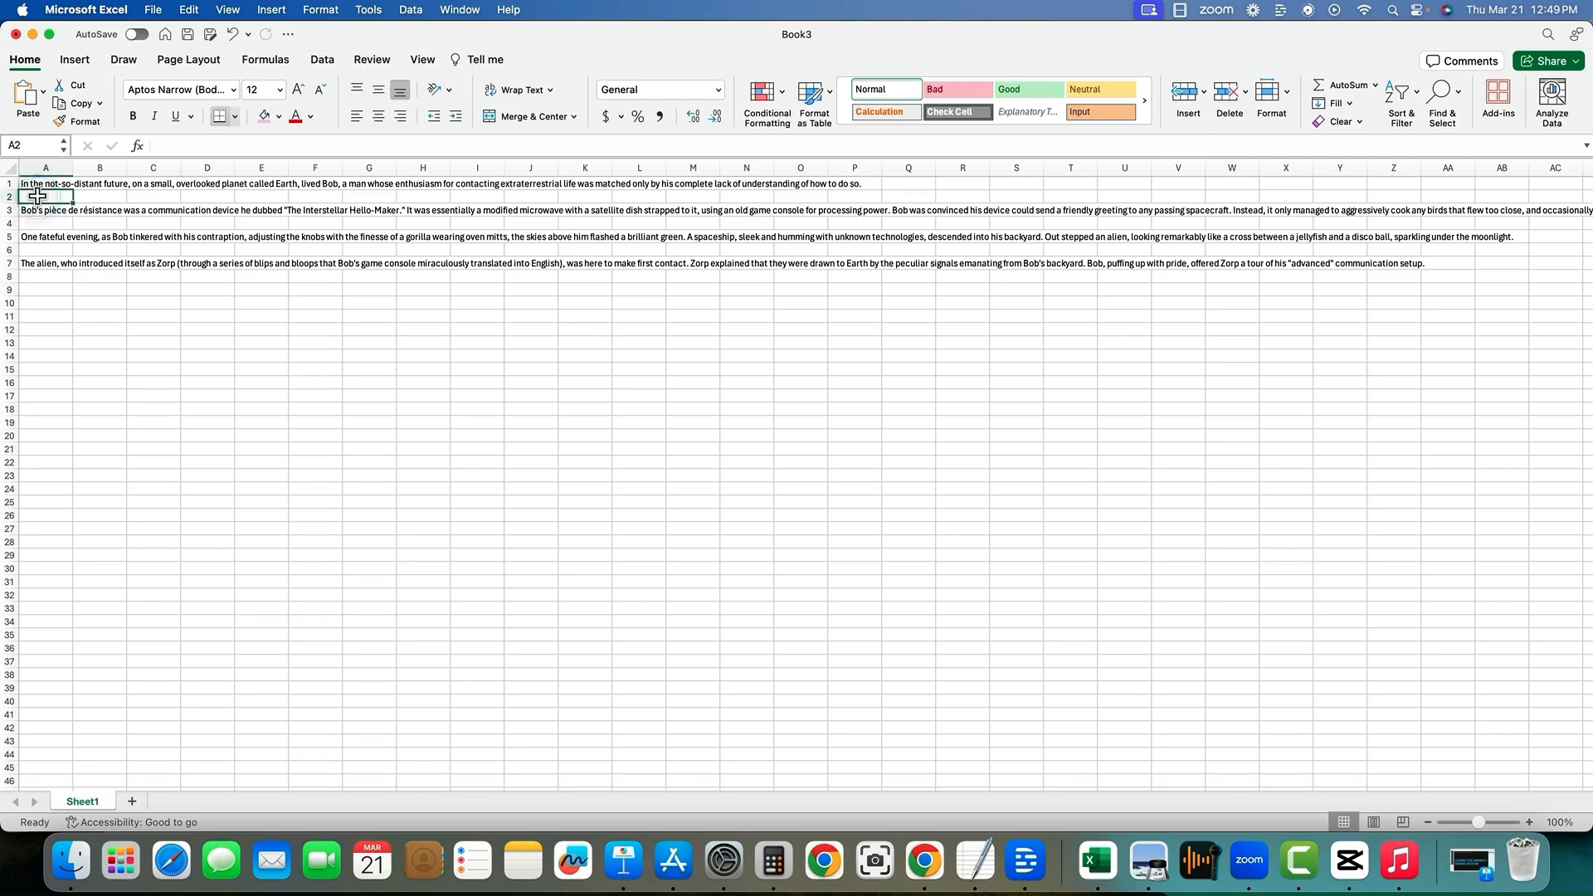
type("Bob, armed with an array of homemade gadgets that looked like they were cobbled together from a dumpster dive outside a defunct RadioShack, was determined to be Earth's first official alien greeter.")
Step: Move cell A3's sentence starting "Bob was convinced his device" into A4, and widen column A for the script text
left_click(46, 210)
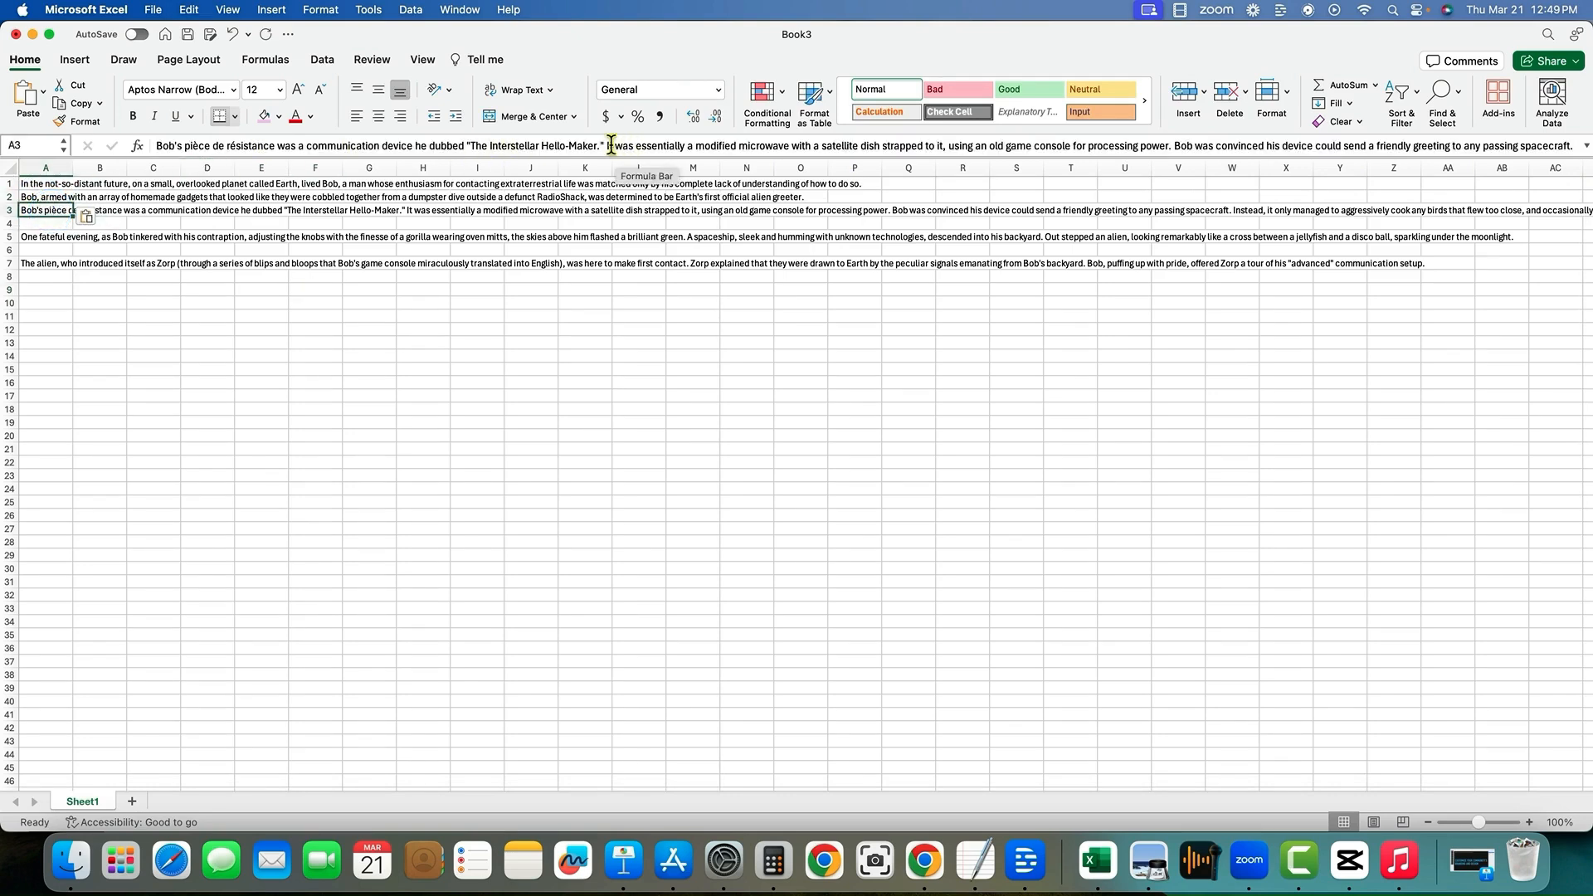
left_click_drag(606, 145, 1586, 152)
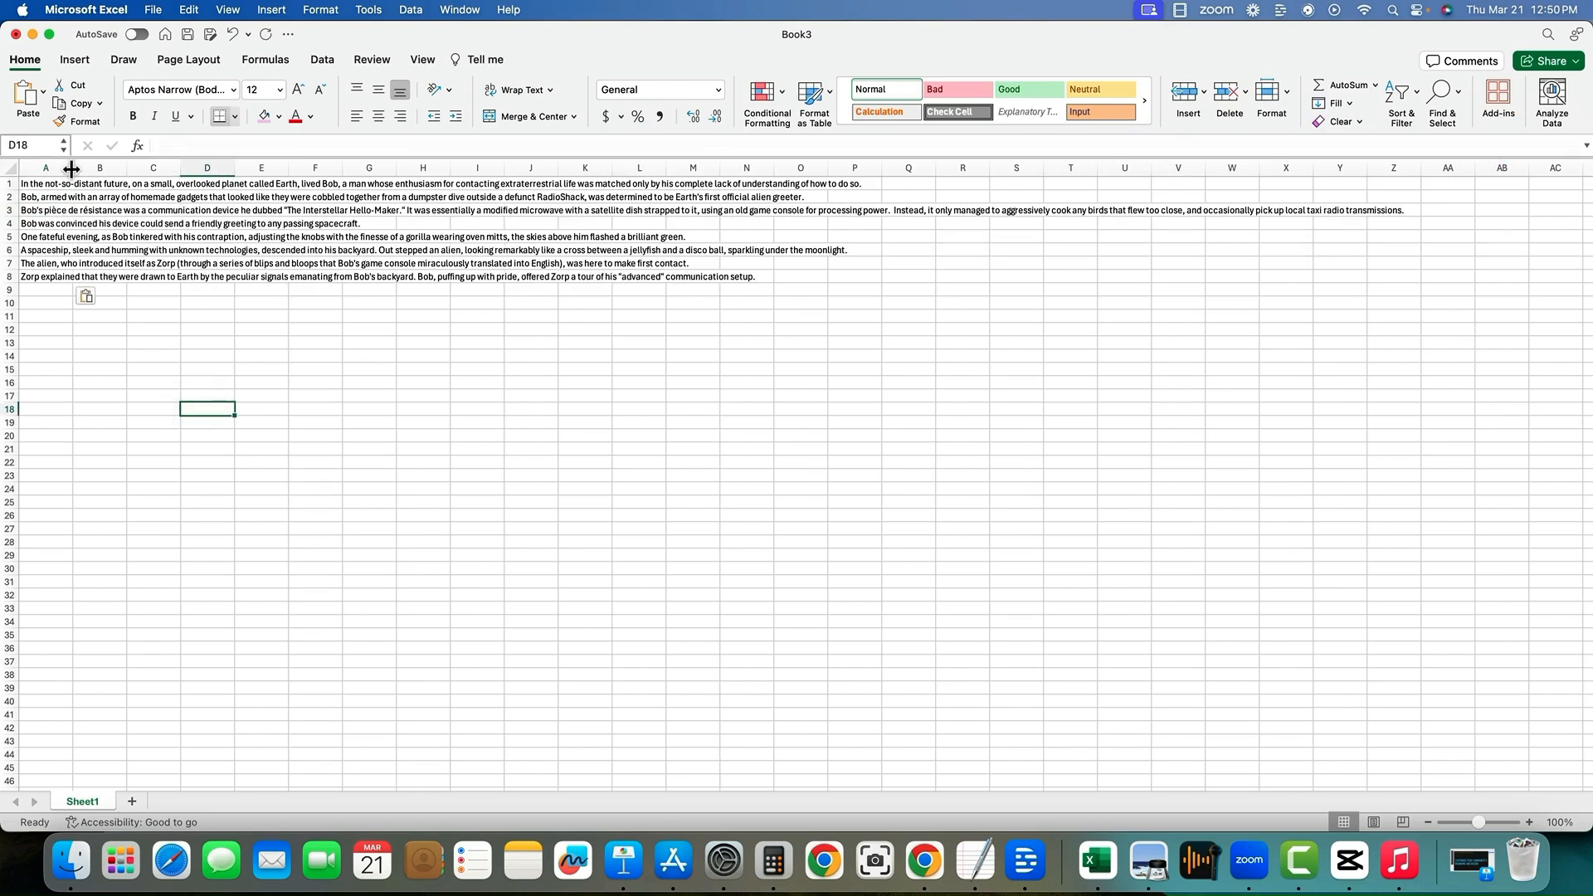
left_click_drag(74, 167, 1292, 168)
left_click(715, 423)
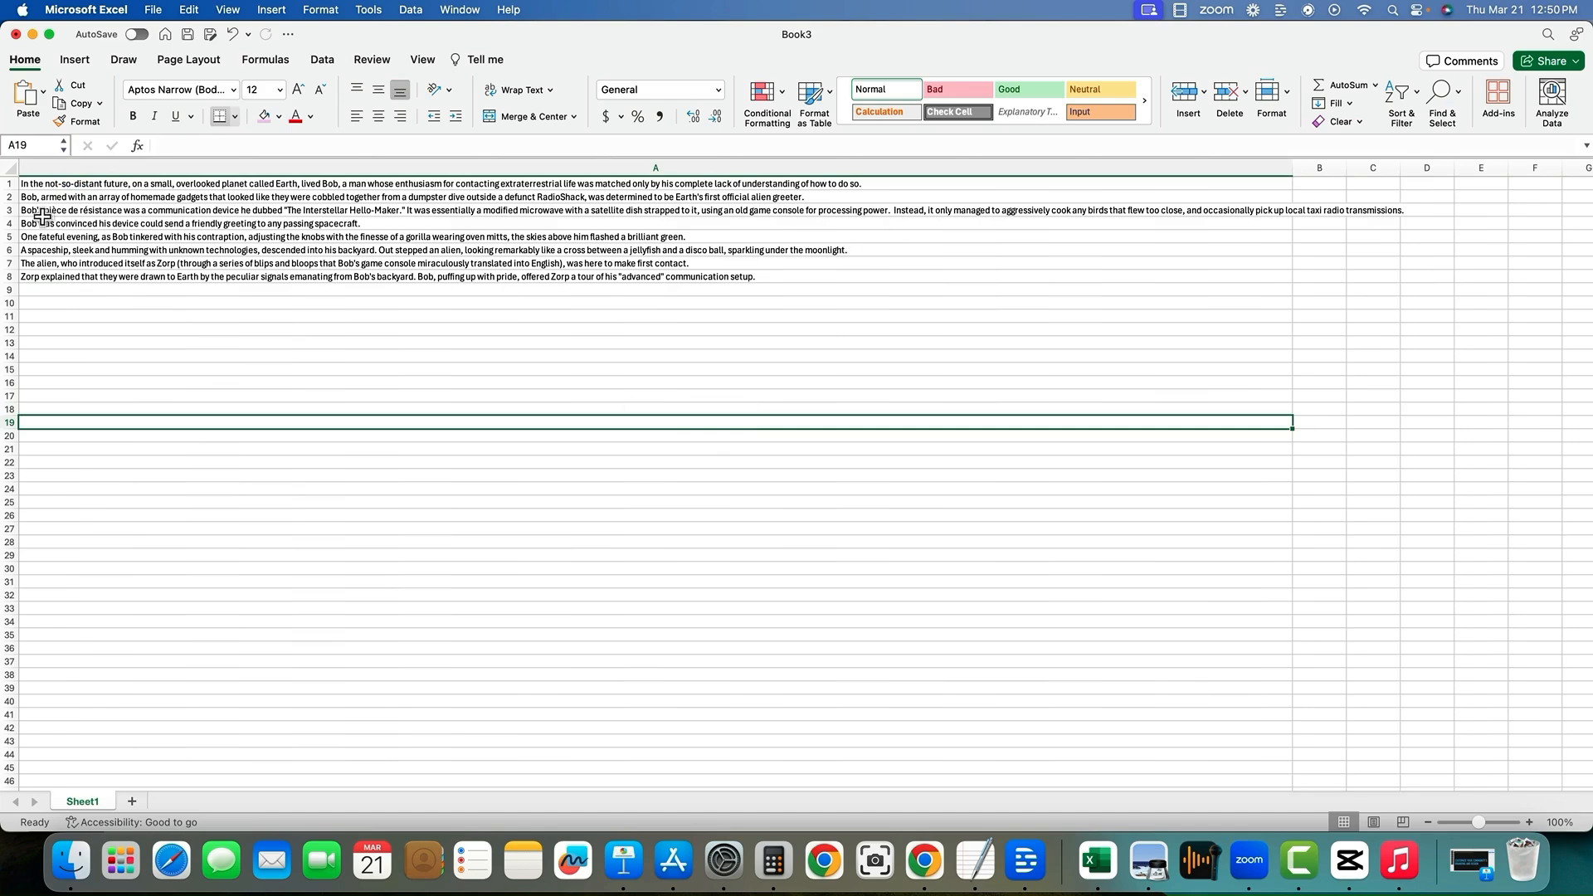
Step: Insert a blank row above row 4 and move A3's sentence starting "Instead, it only managed" into A4
right_click(6, 223)
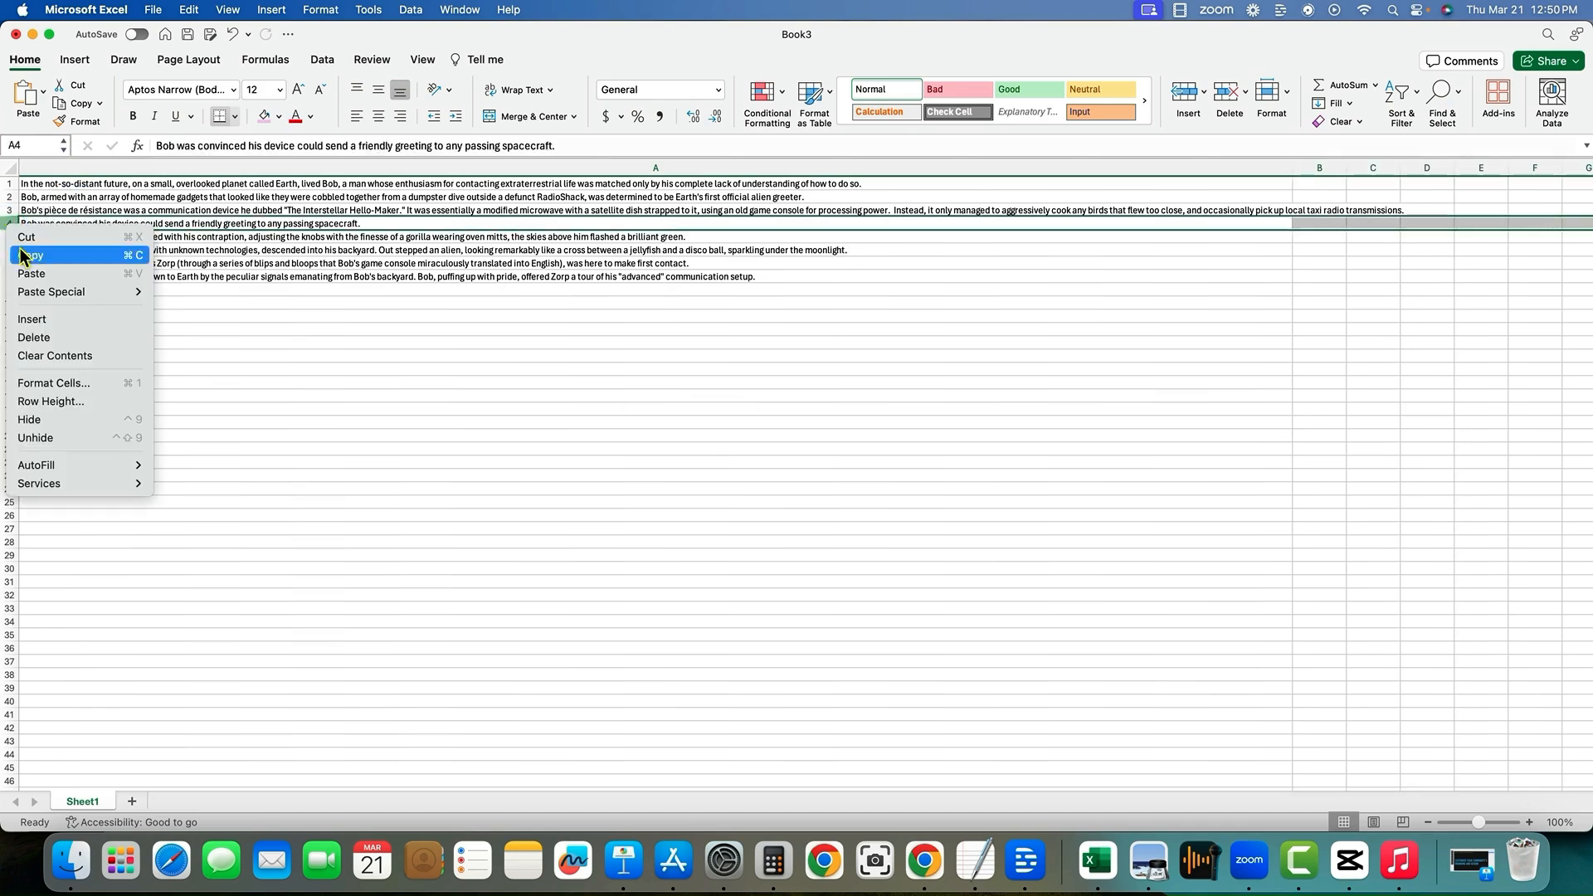
left_click(30, 320)
left_click(462, 366)
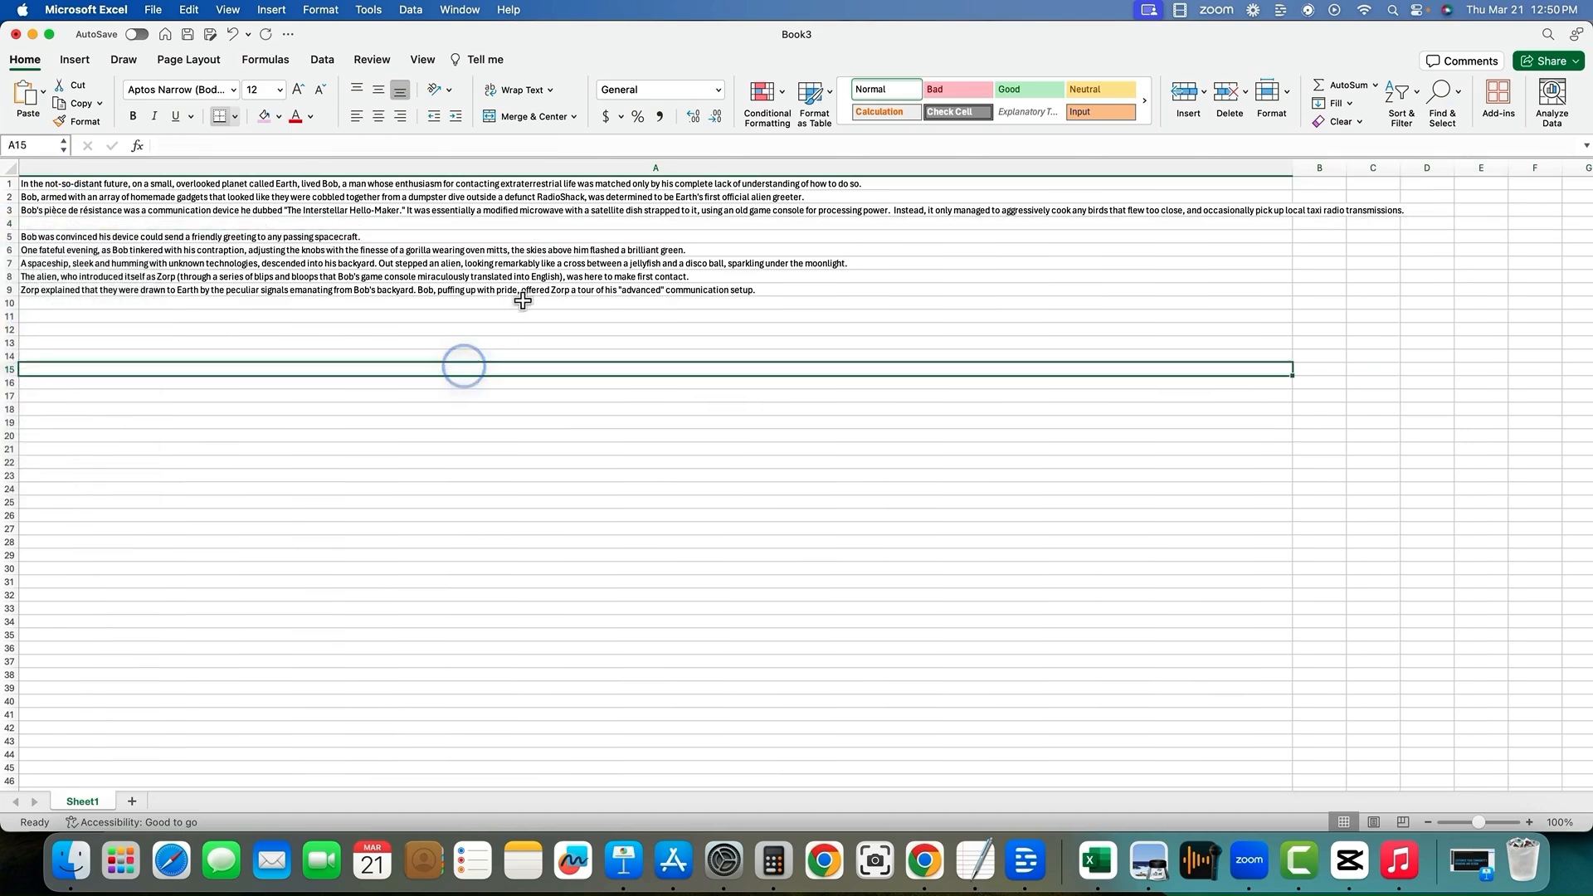
left_click(130, 211)
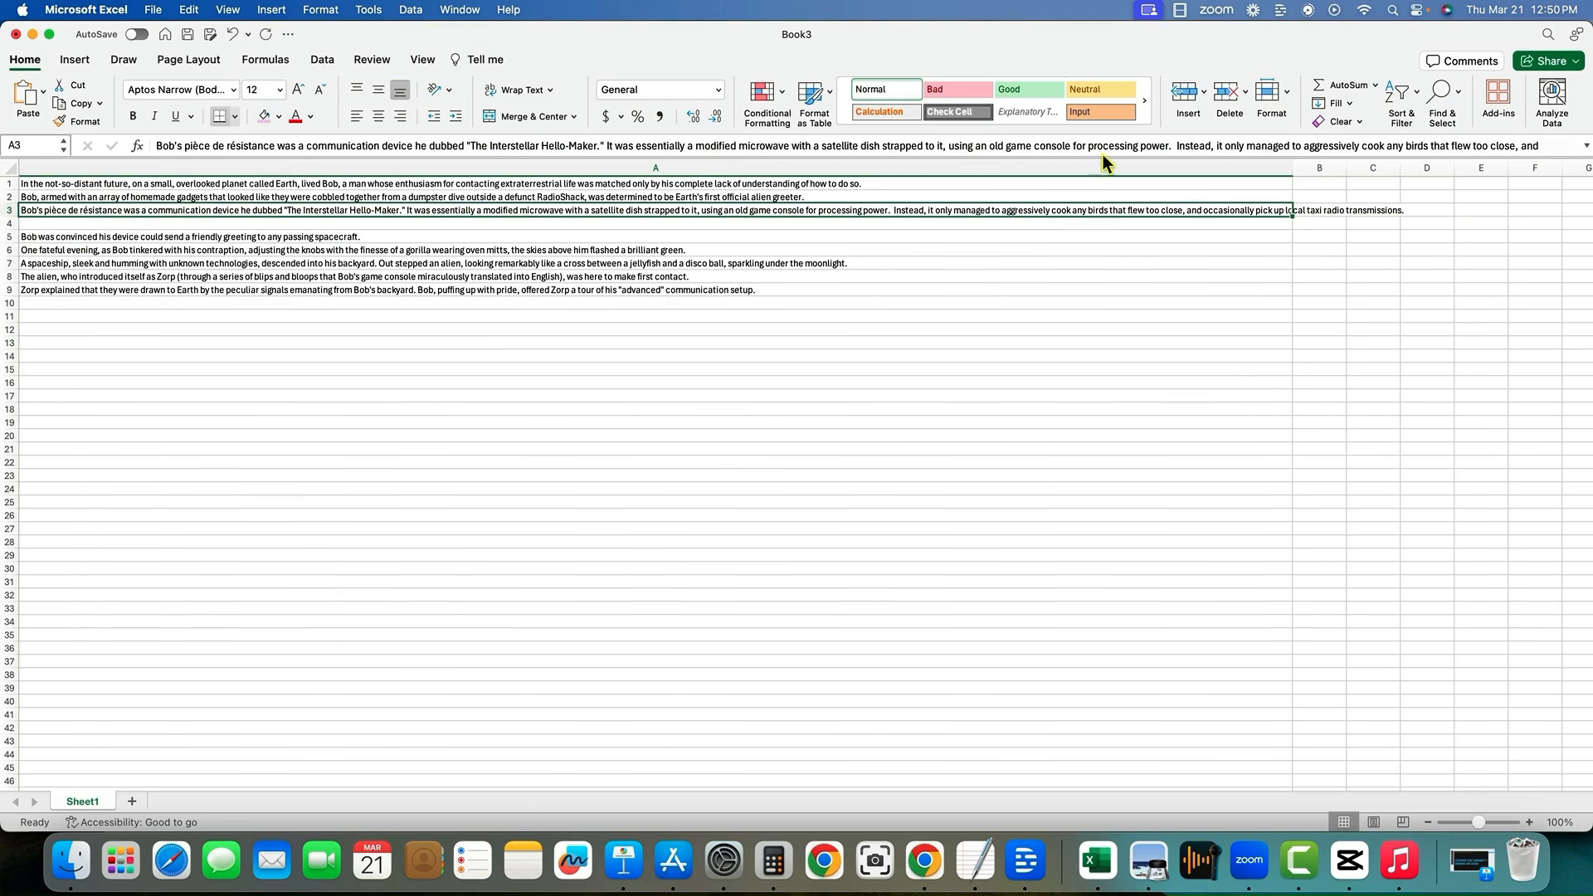
left_click(1175, 146)
left_click_drag(1175, 146, 1584, 146)
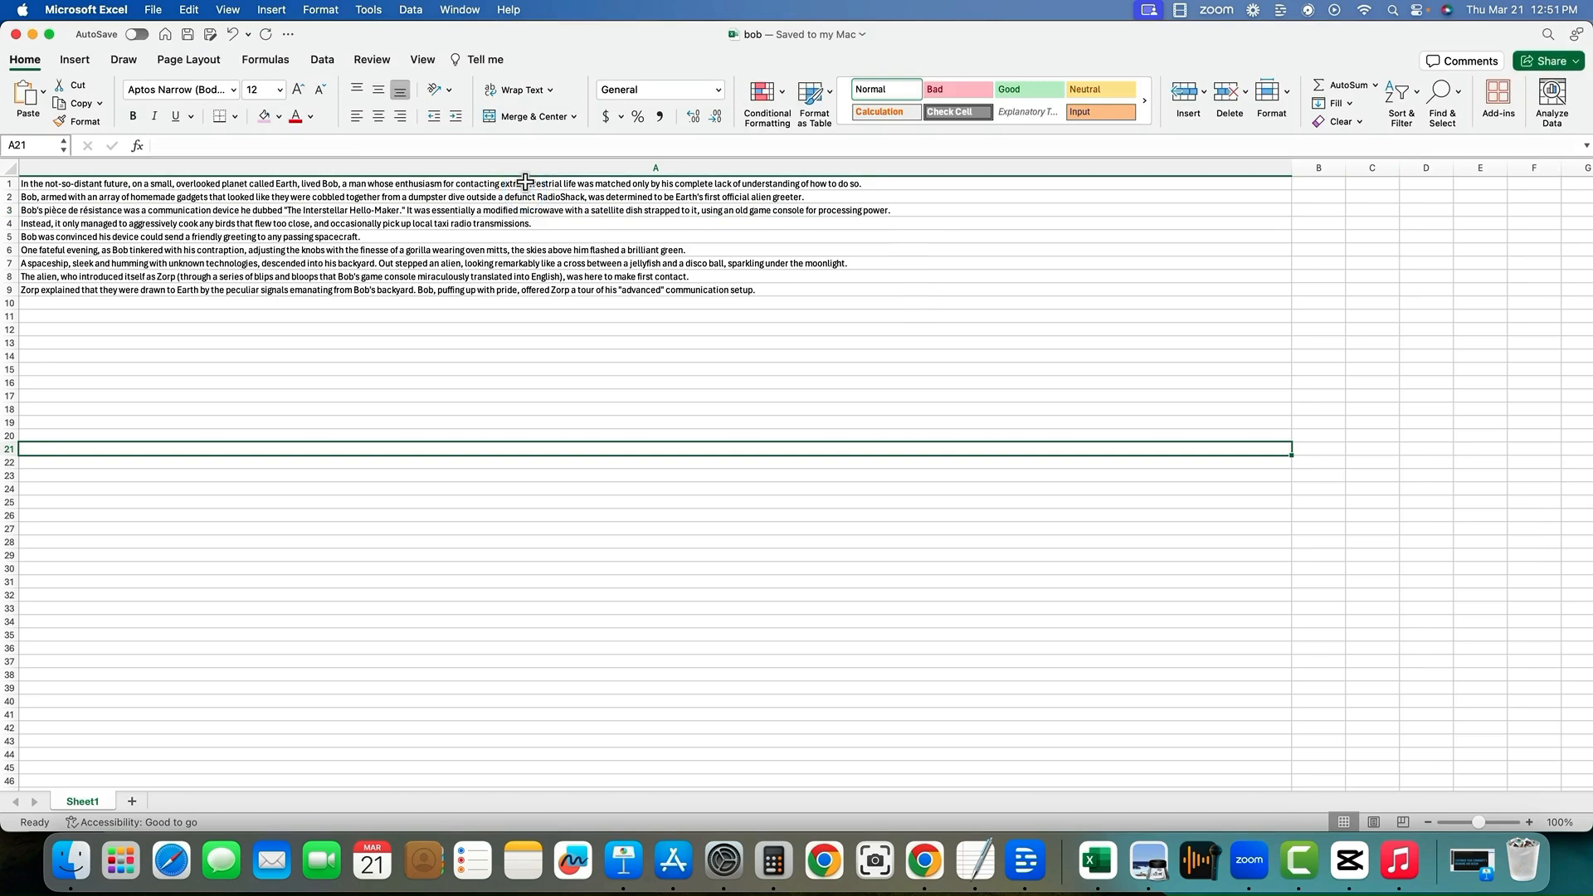
left_click_drag(527, 180, 525, 302)
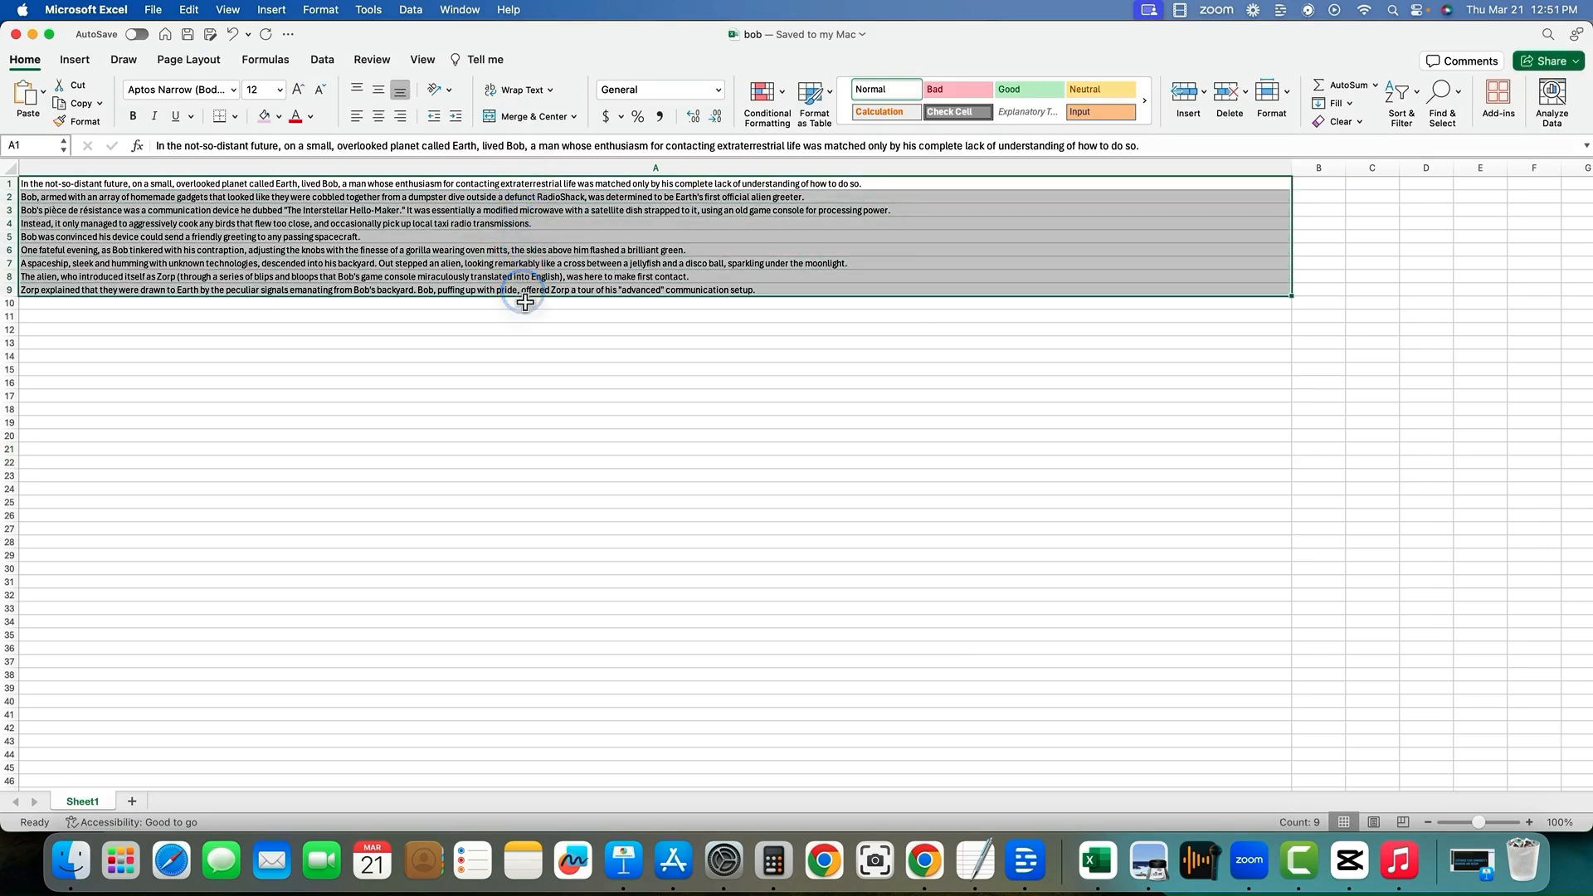
left_click(559, 397)
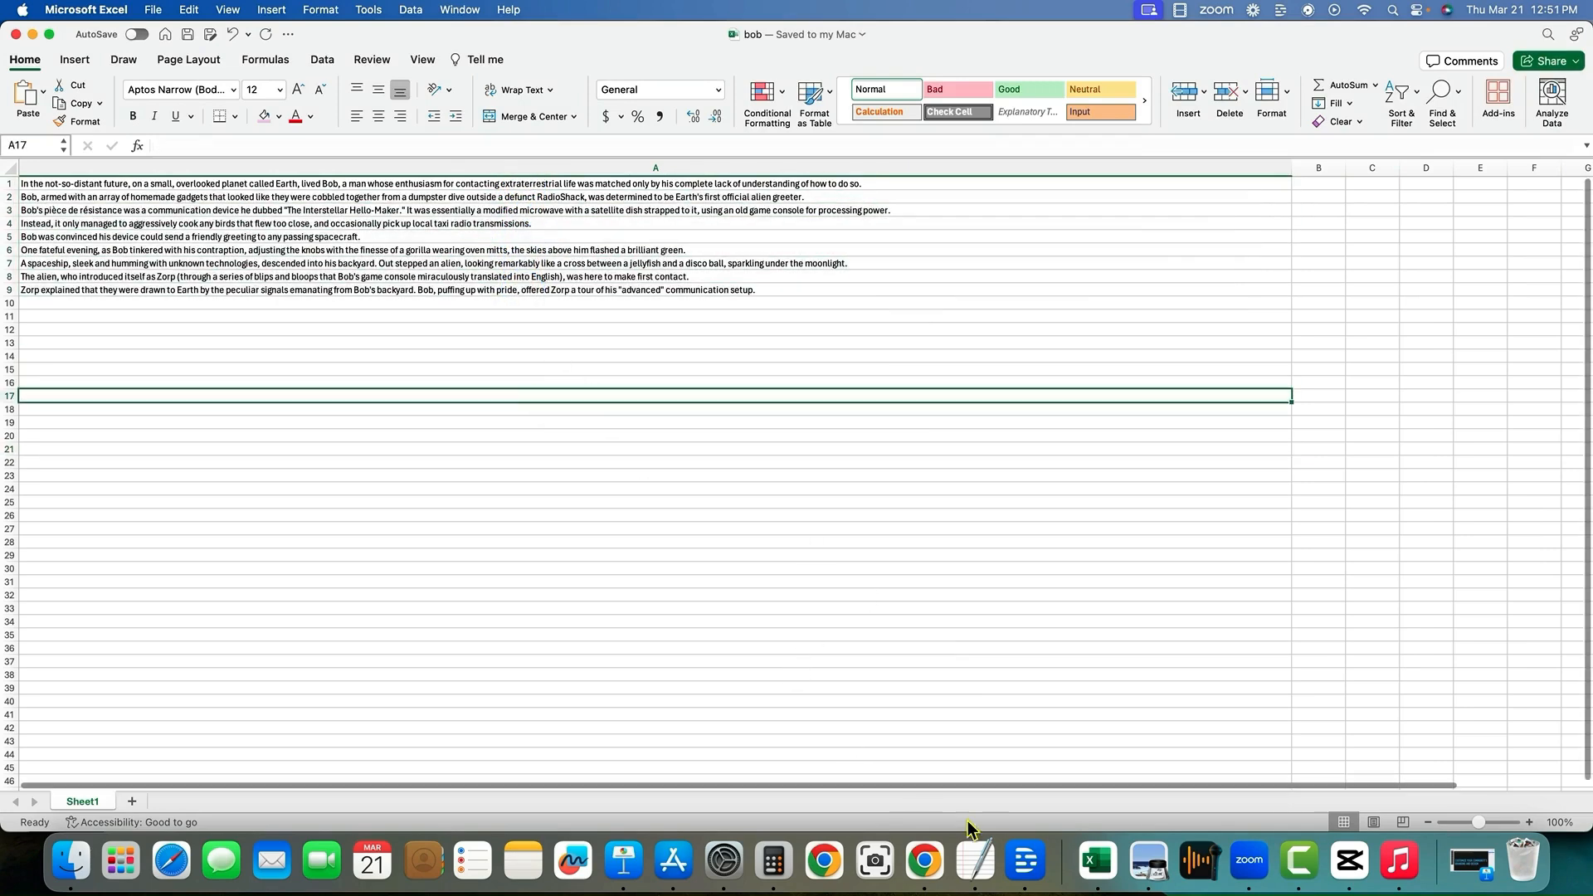
Step: Switch to Katalist in Chrome and create a project named bob with the Cinematic art style and 16:9 Landscape aspect ratio
left_click(924, 861)
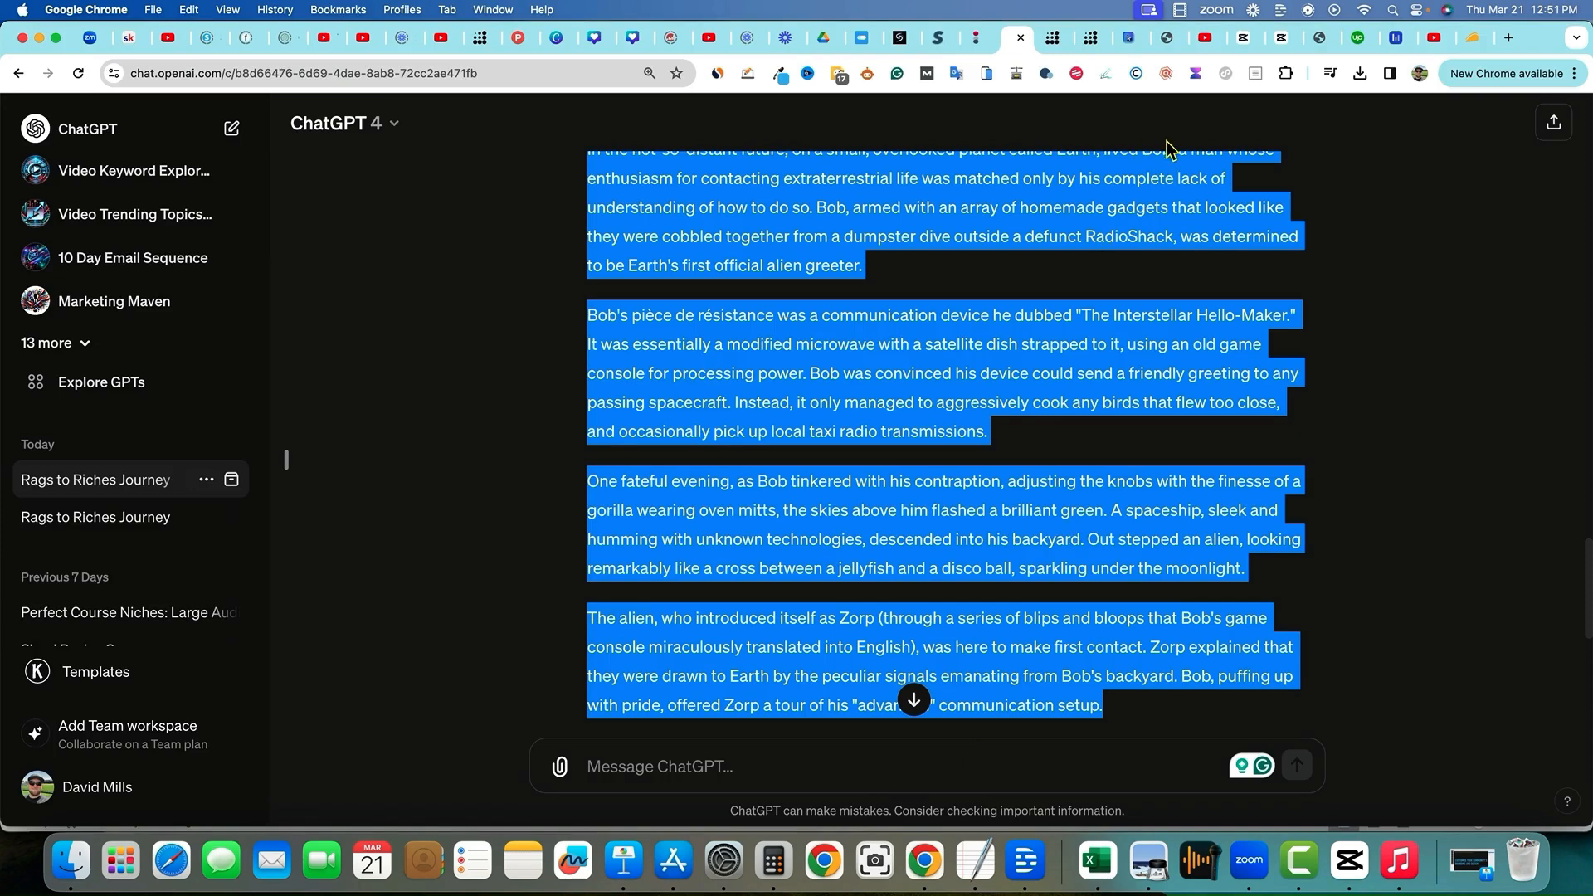
left_click(1052, 38)
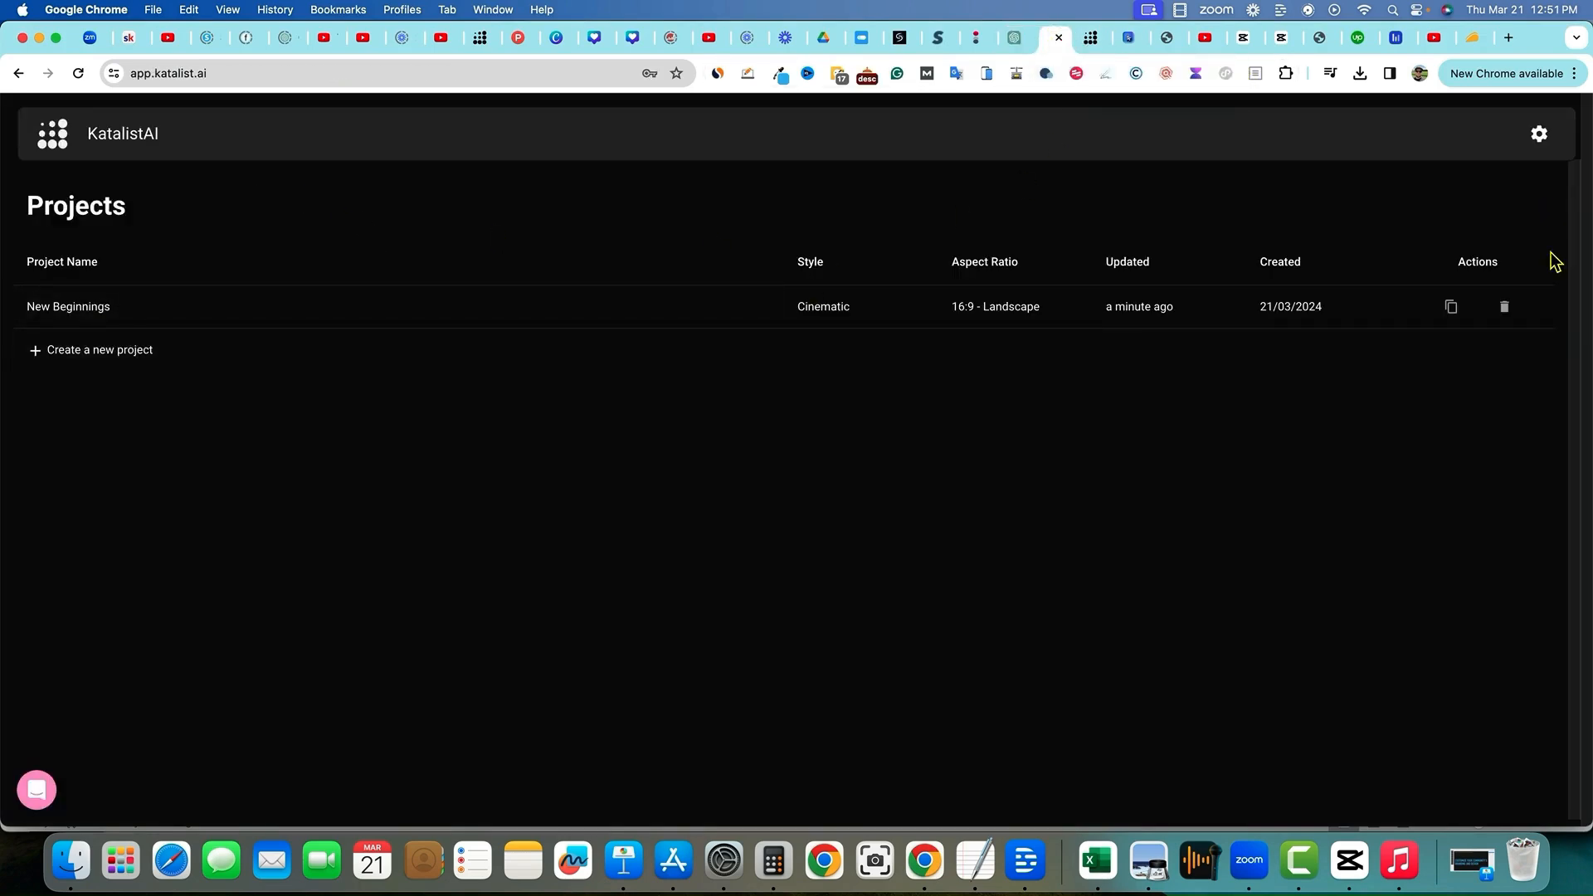
left_click(146, 357)
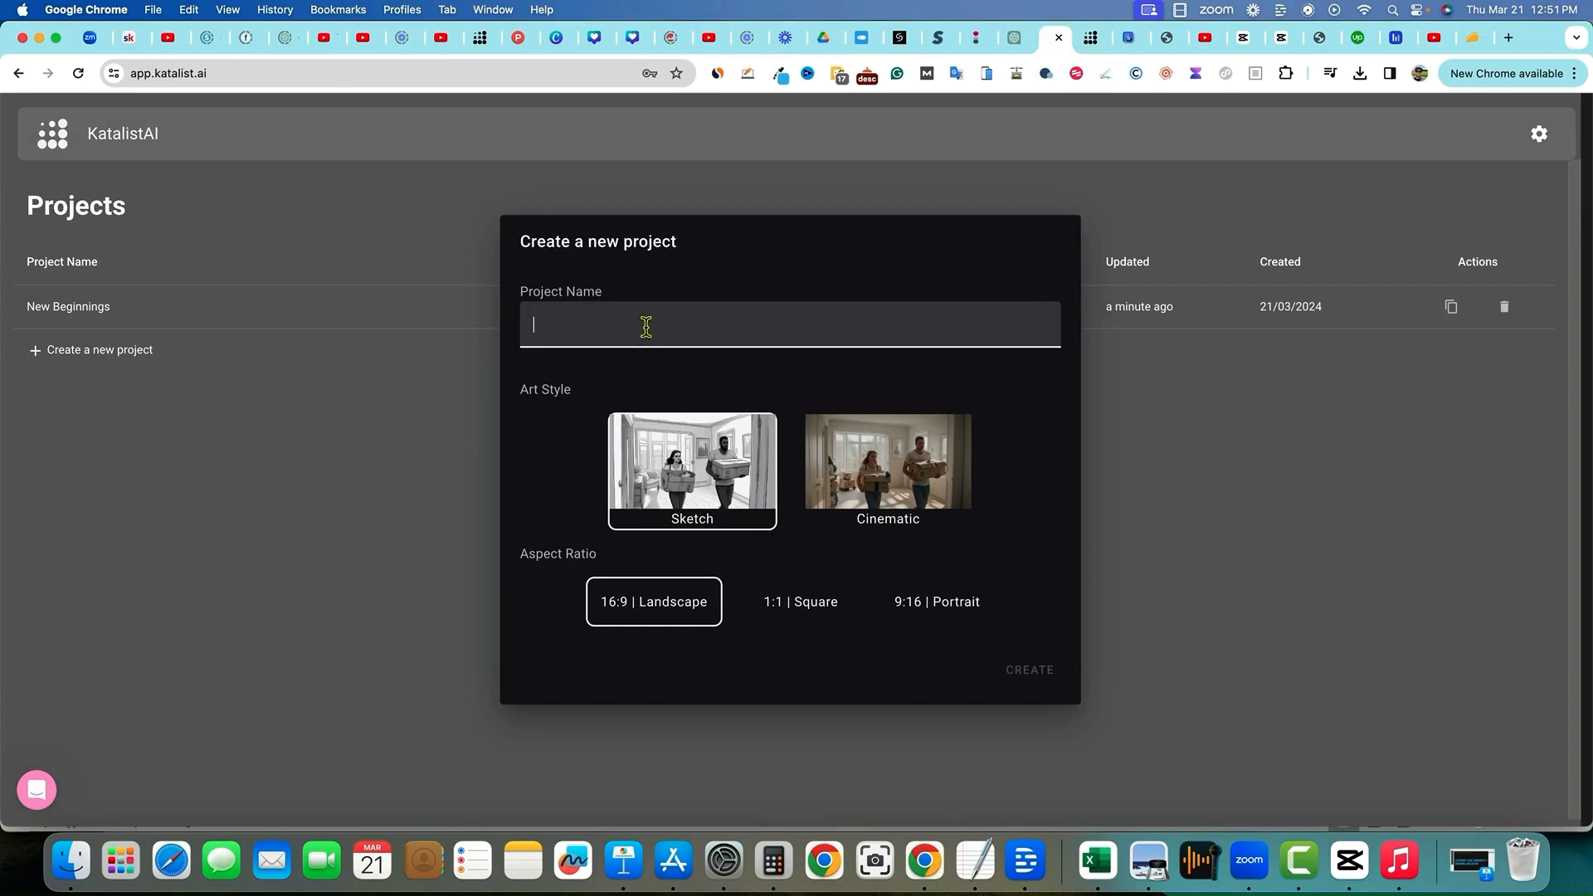
type("bob")
left_click(927, 494)
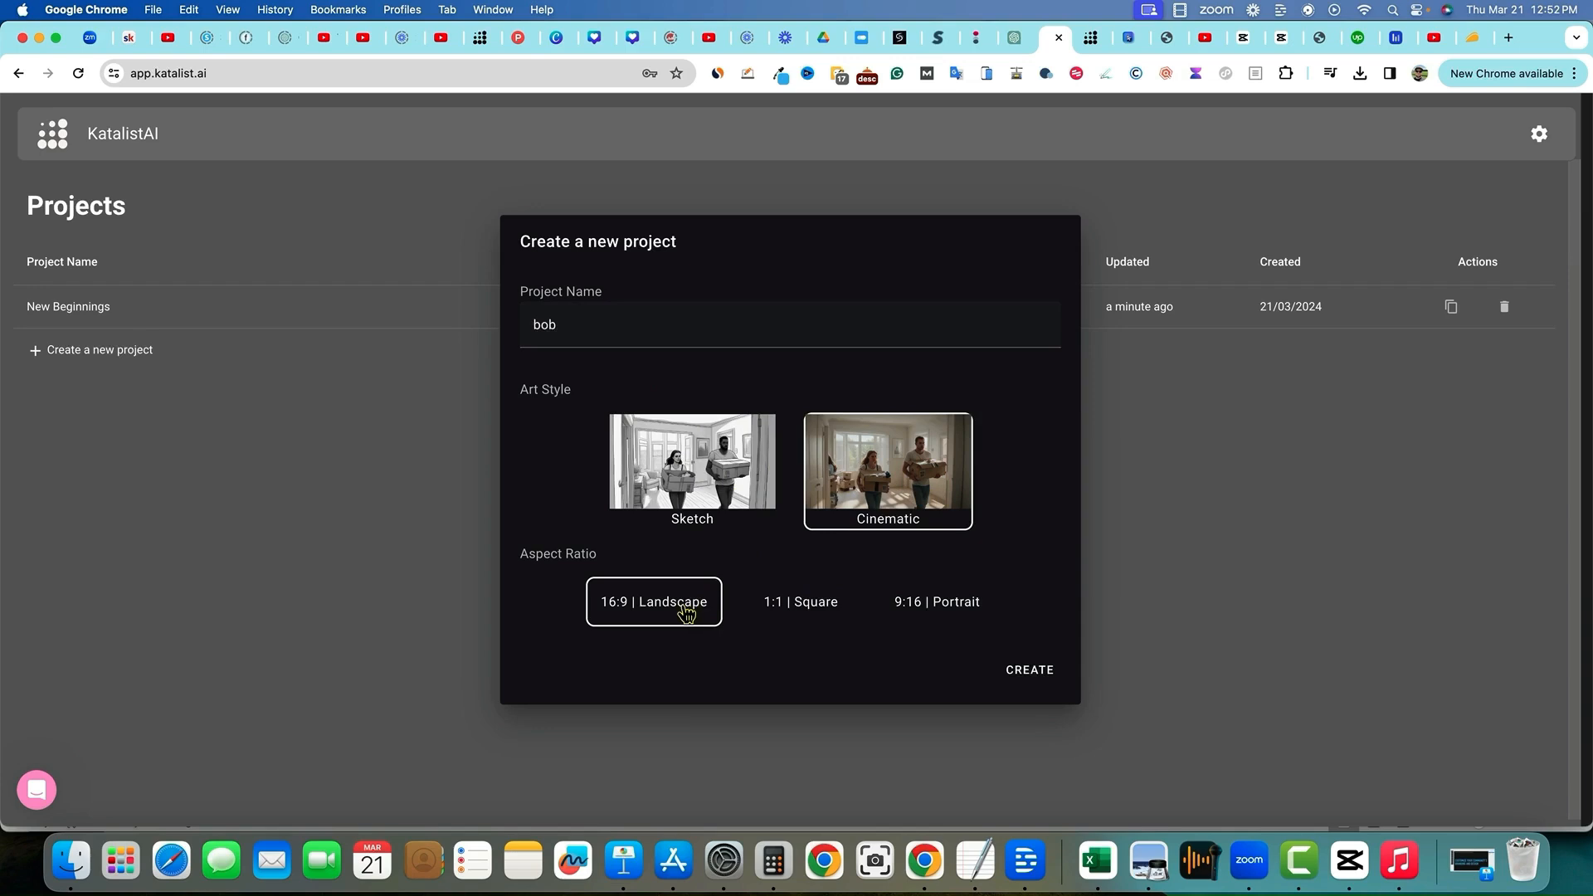
left_click(1037, 677)
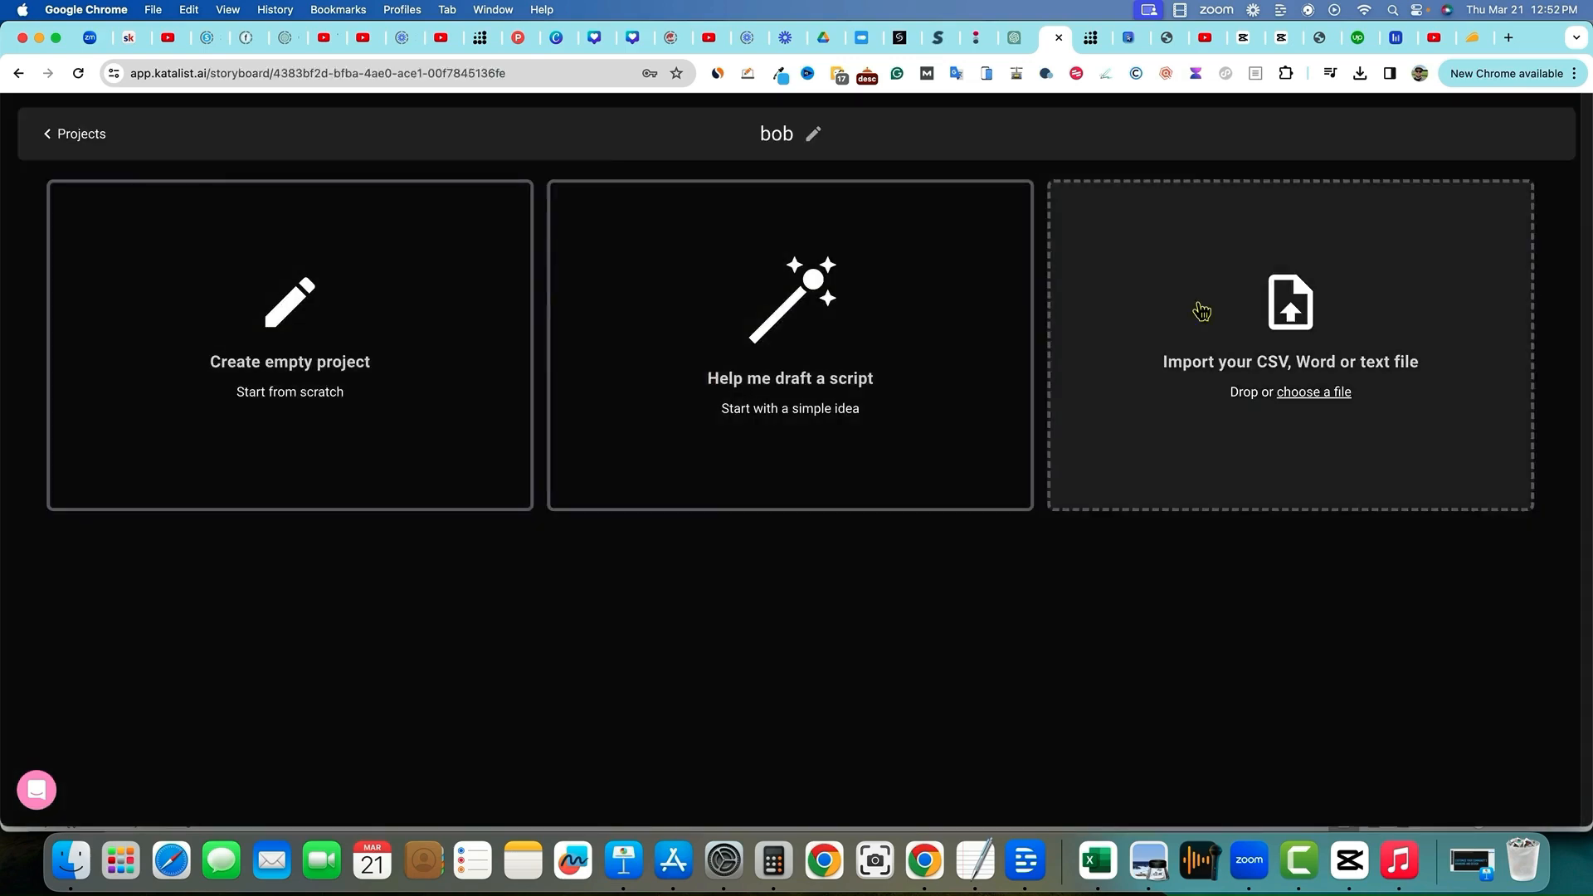
Step: Try to import bob.xlsx from Downloads as the project's script
left_click(1317, 400)
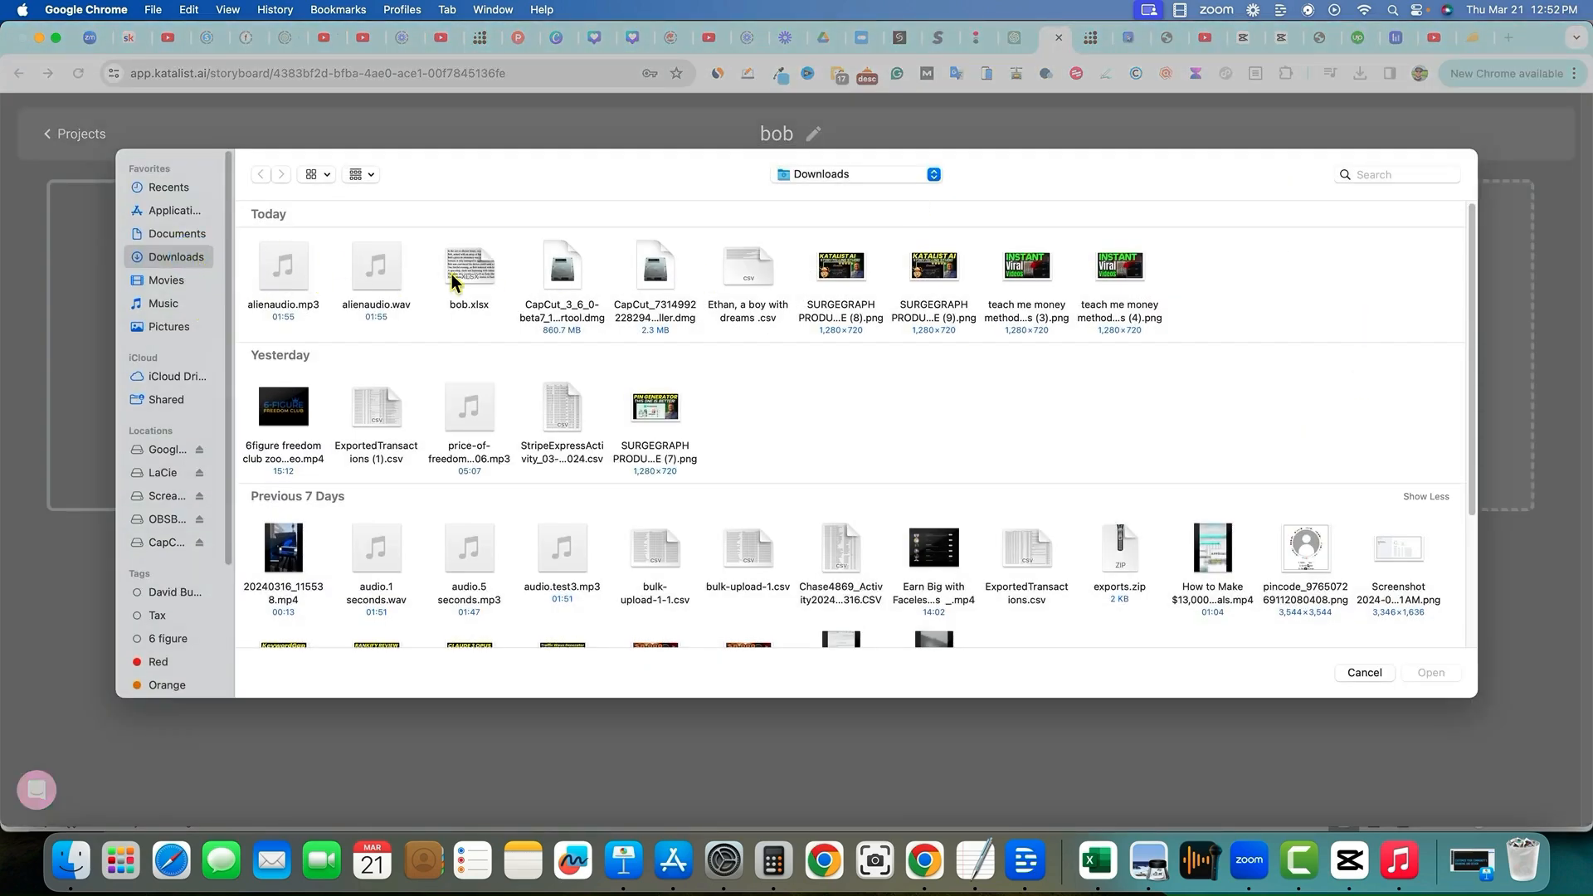
left_click(481, 274)
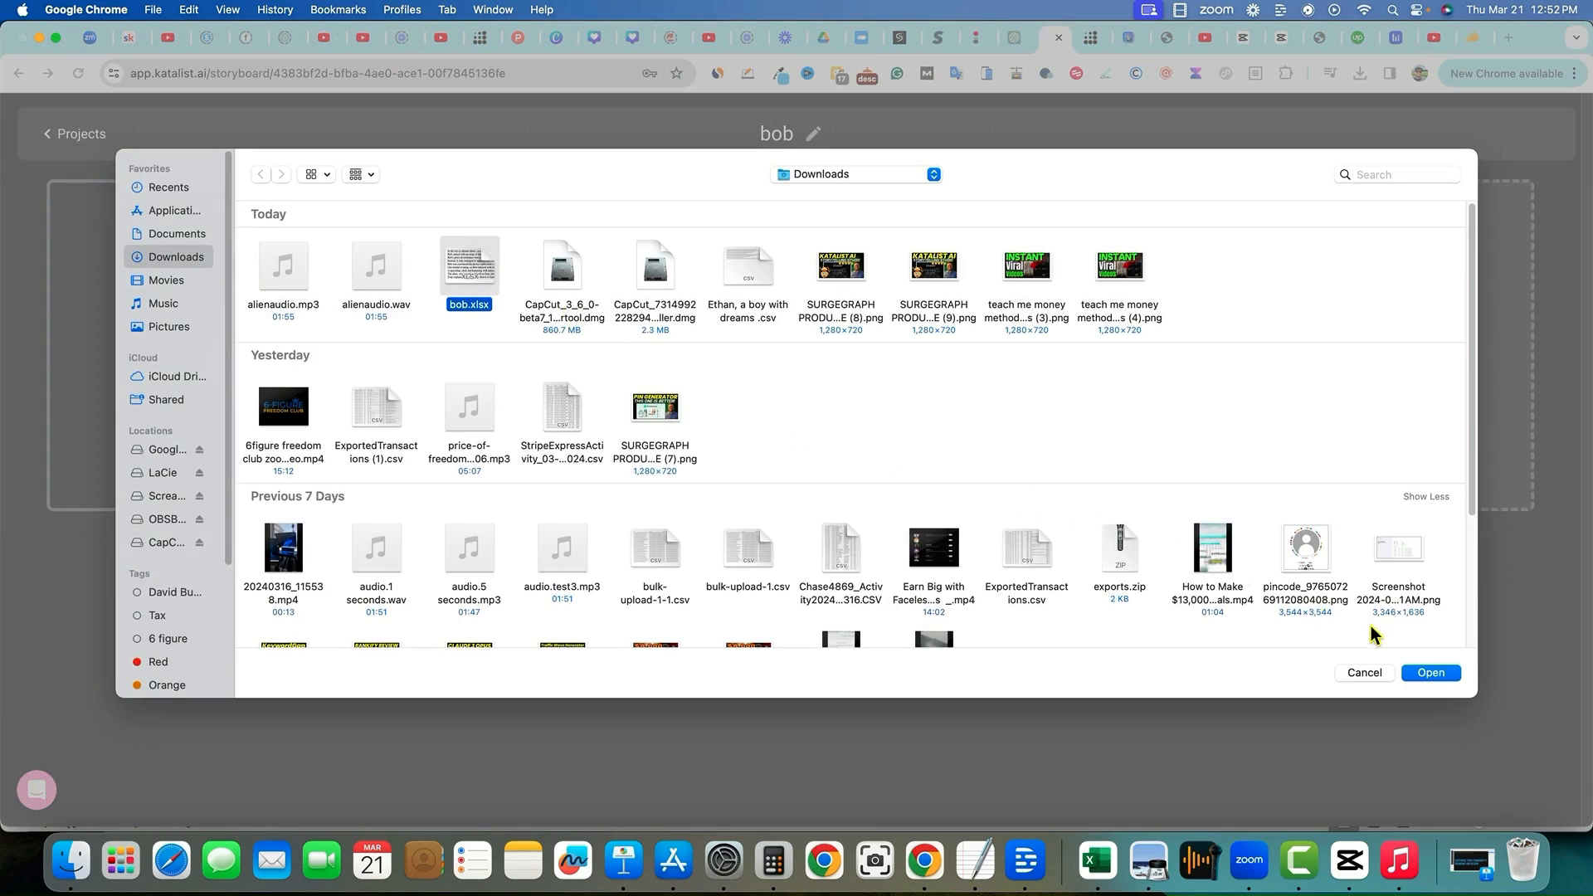
left_click(1427, 669)
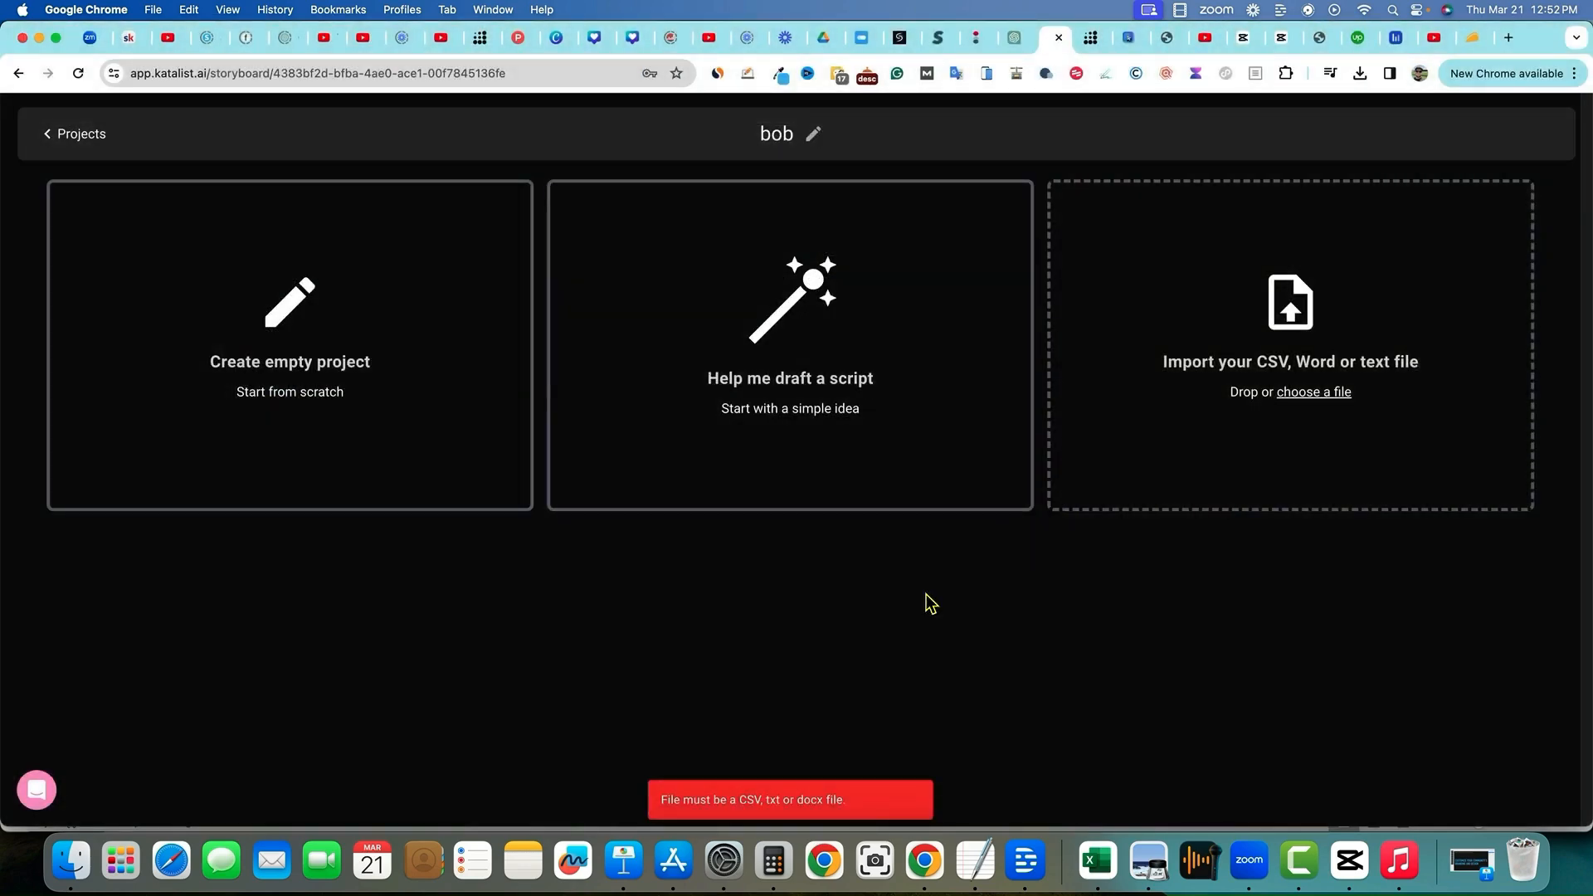
Step: Switch to Microsoft Excel and save the bob workbook to Downloads as CSV UTF-8 (Comma delimited)
left_click(1098, 860)
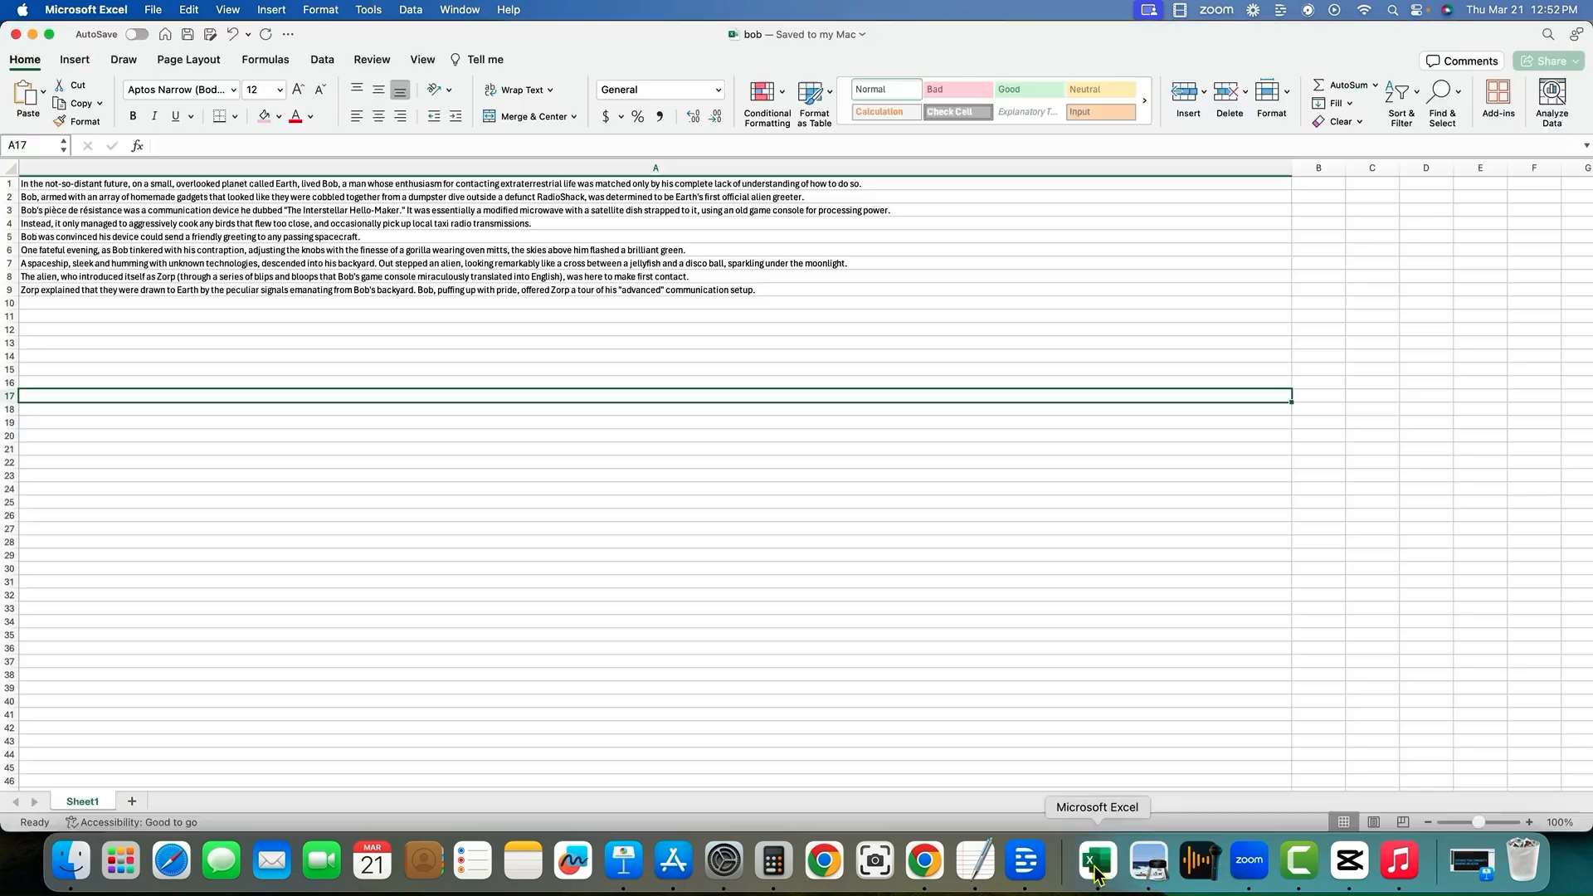
left_click(152, 12)
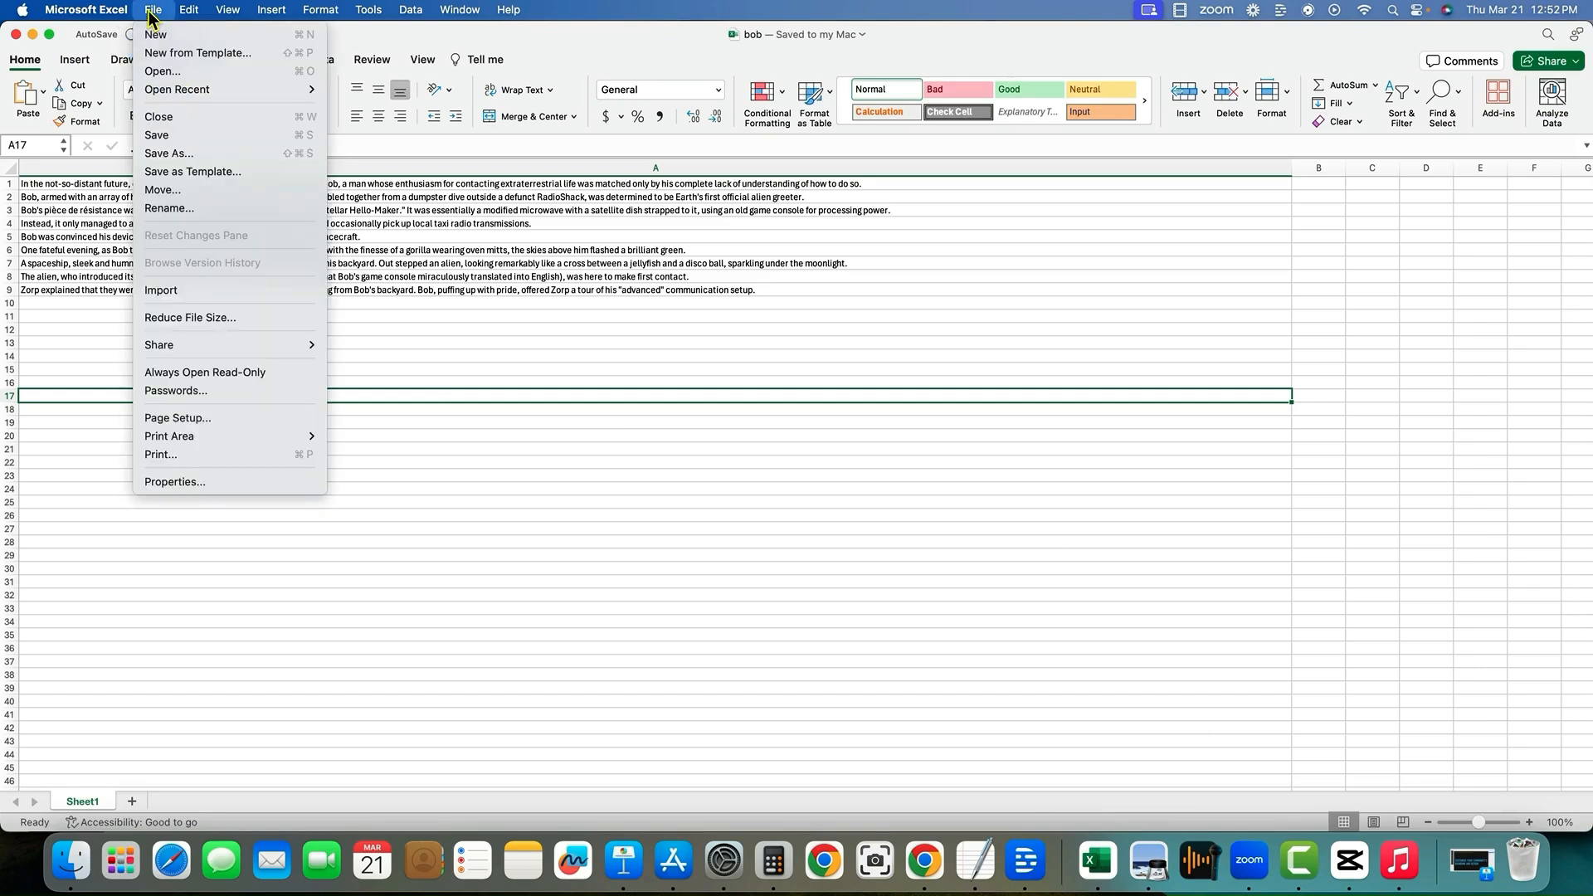
left_click(166, 154)
left_click(947, 529)
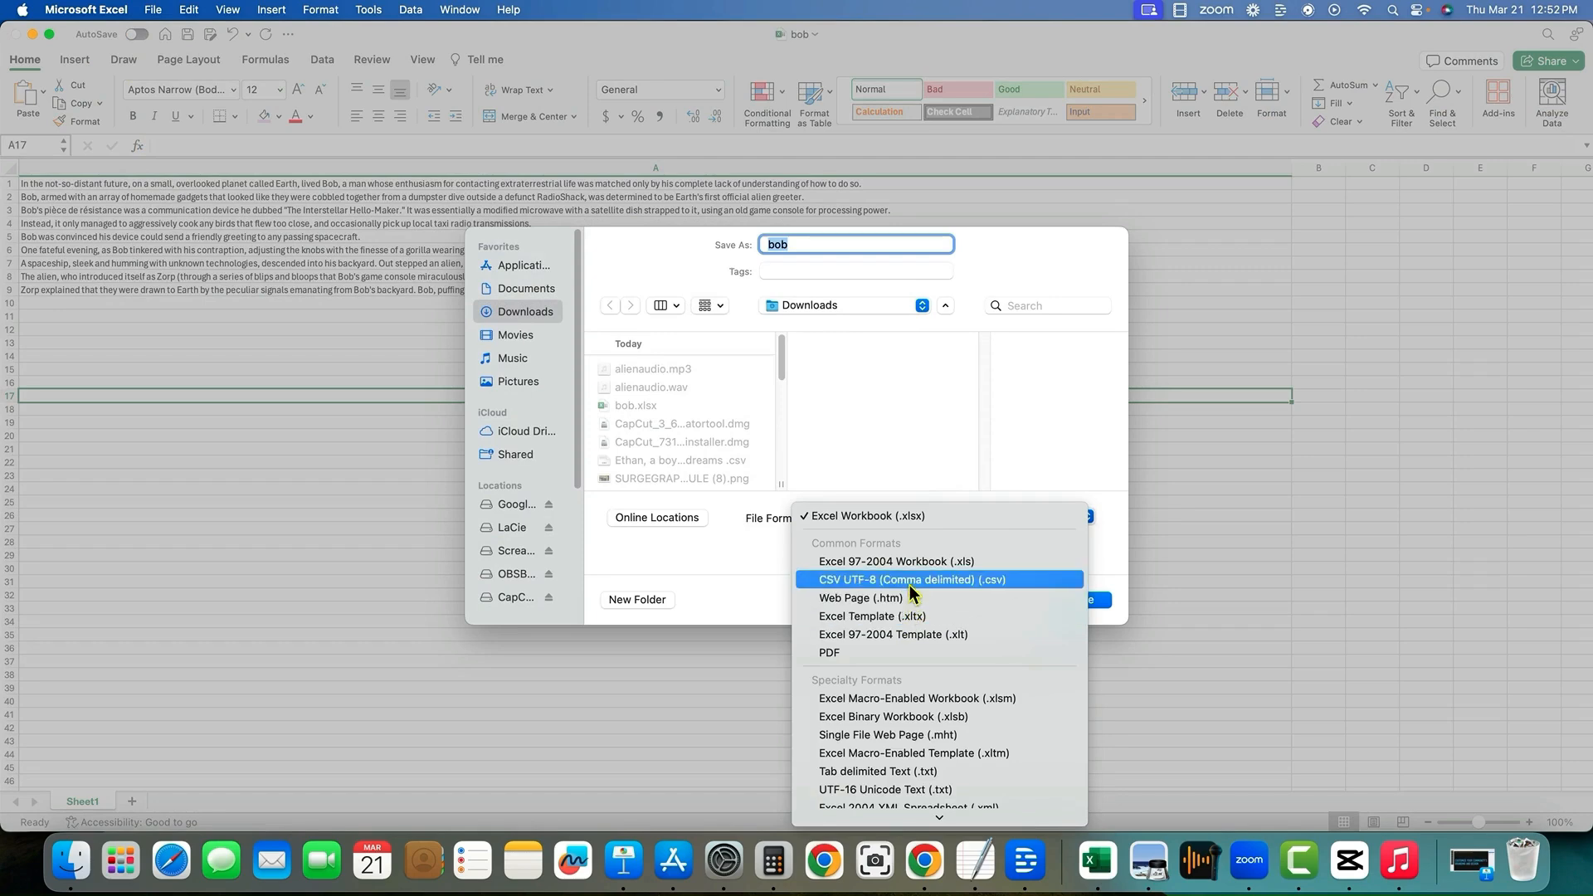
left_click(911, 579)
left_click(1081, 594)
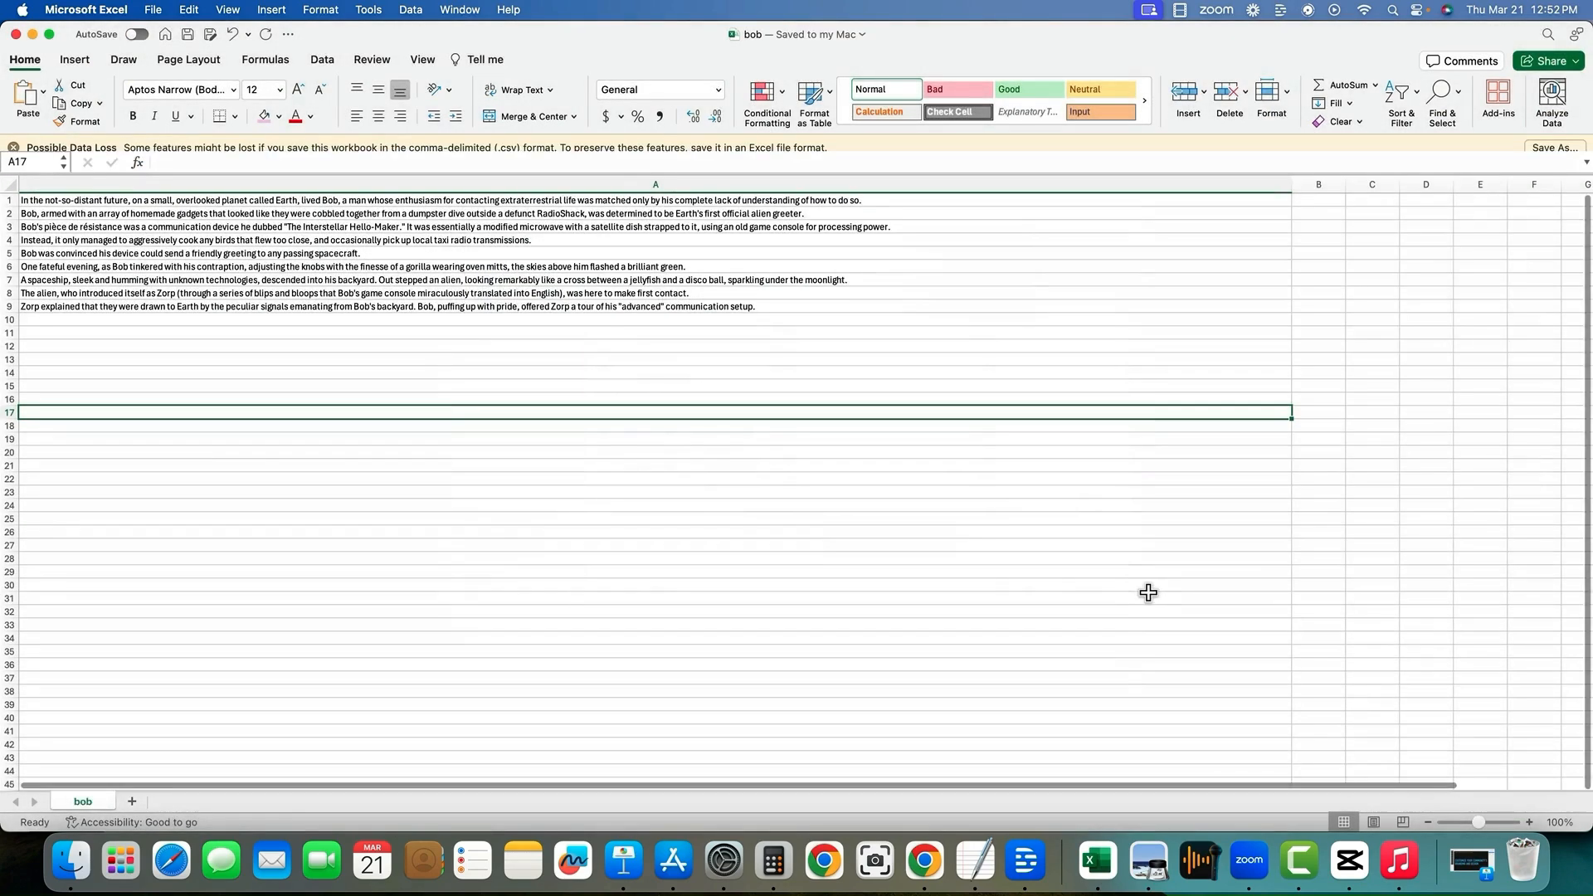
Step: Switch back to Katalist in Chrome and import bob.csv from Downloads as the storyboard script
left_click(924, 860)
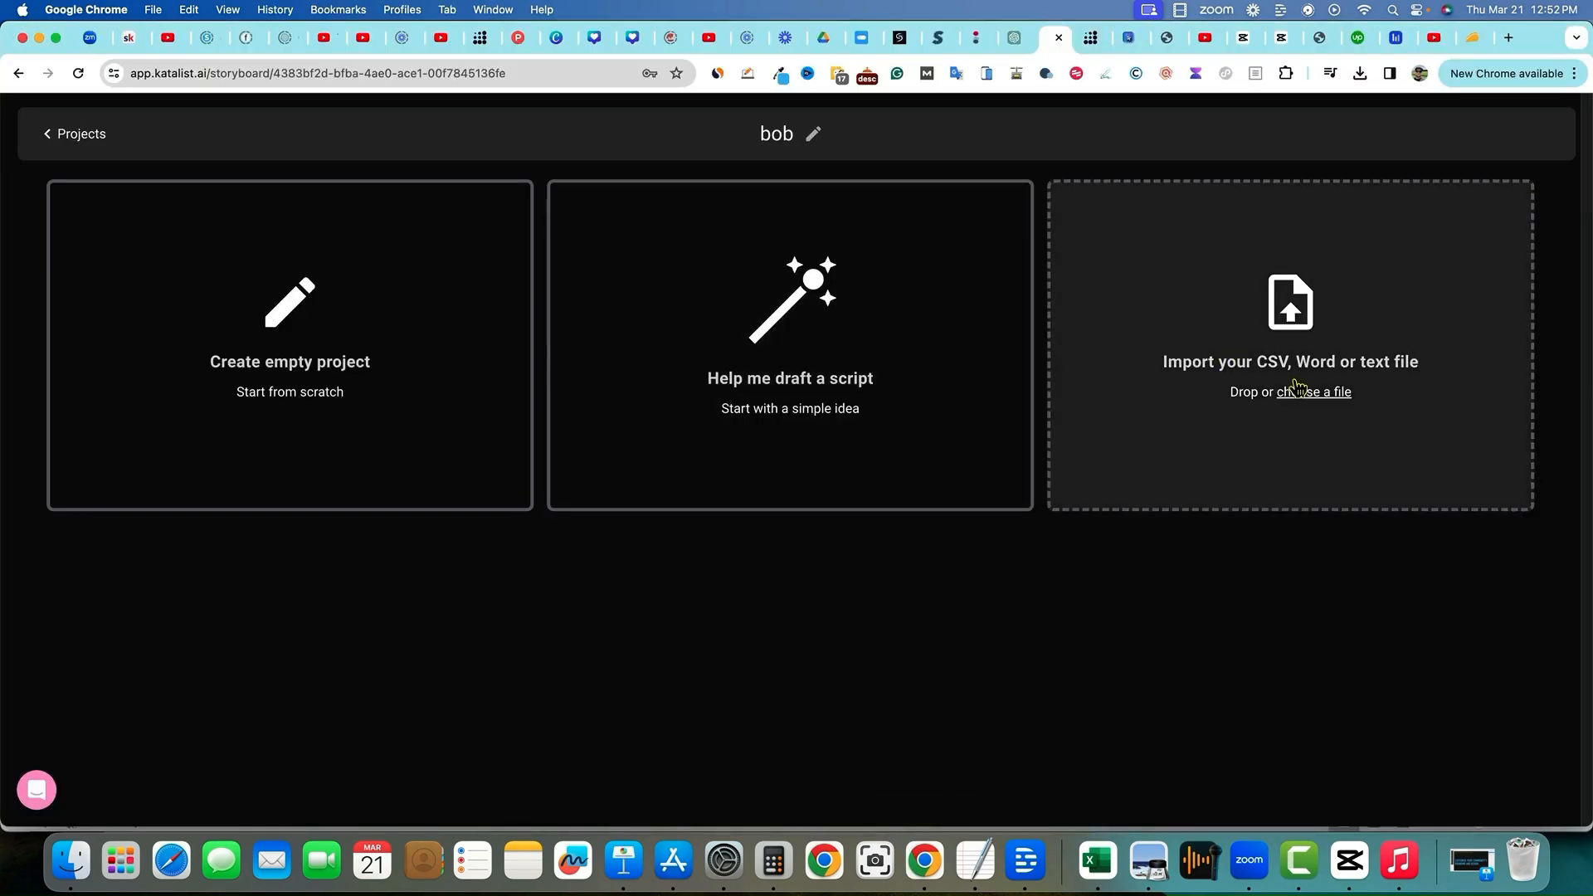
left_click(1305, 393)
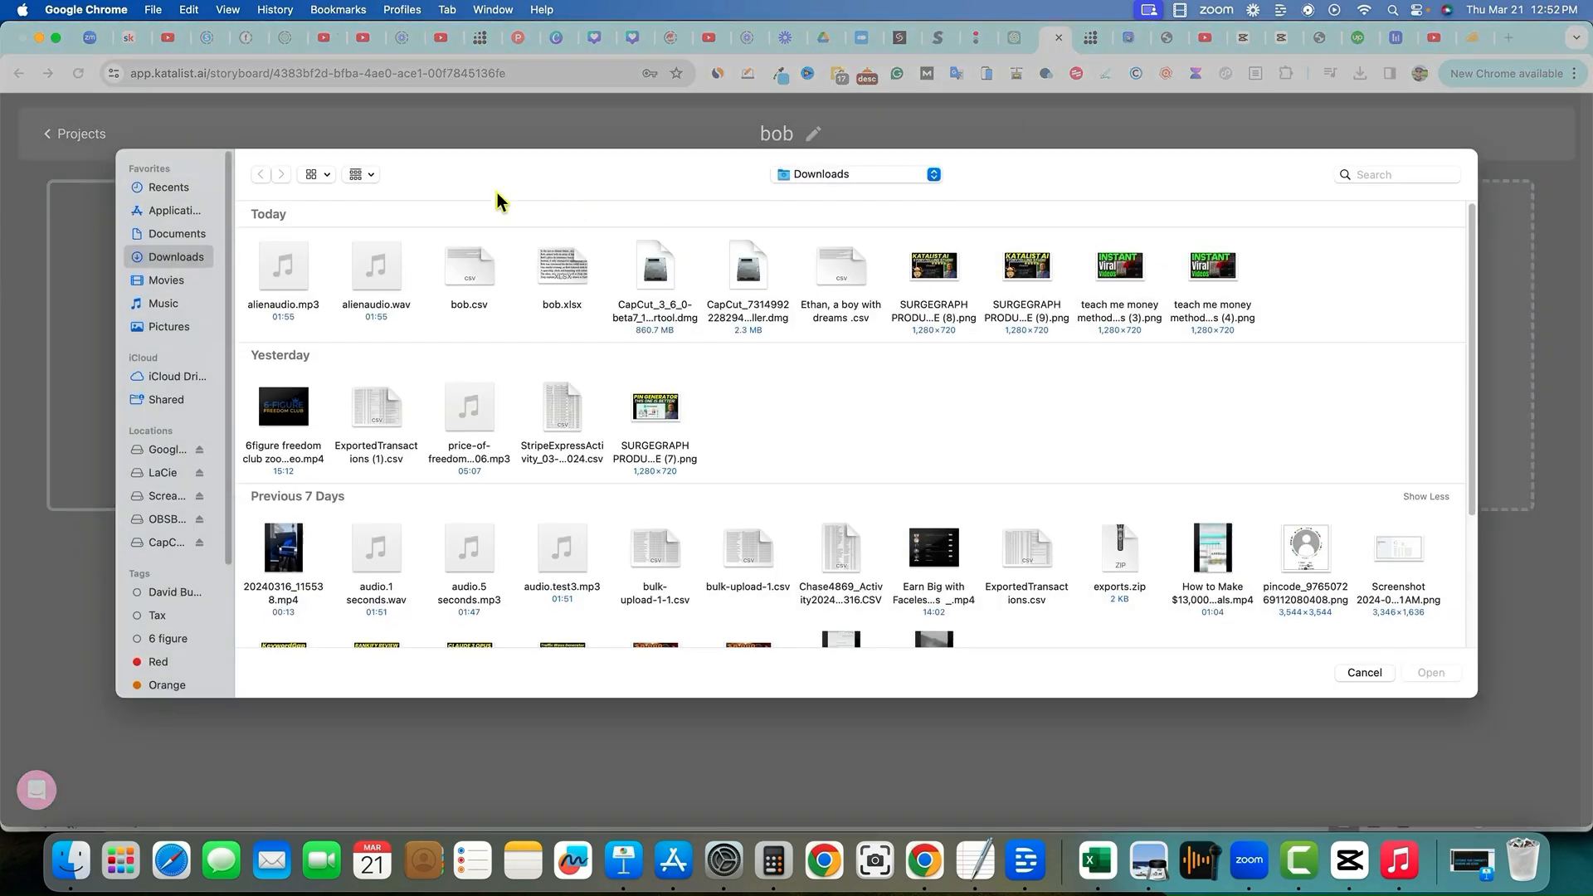
left_click(473, 270)
left_click(1429, 672)
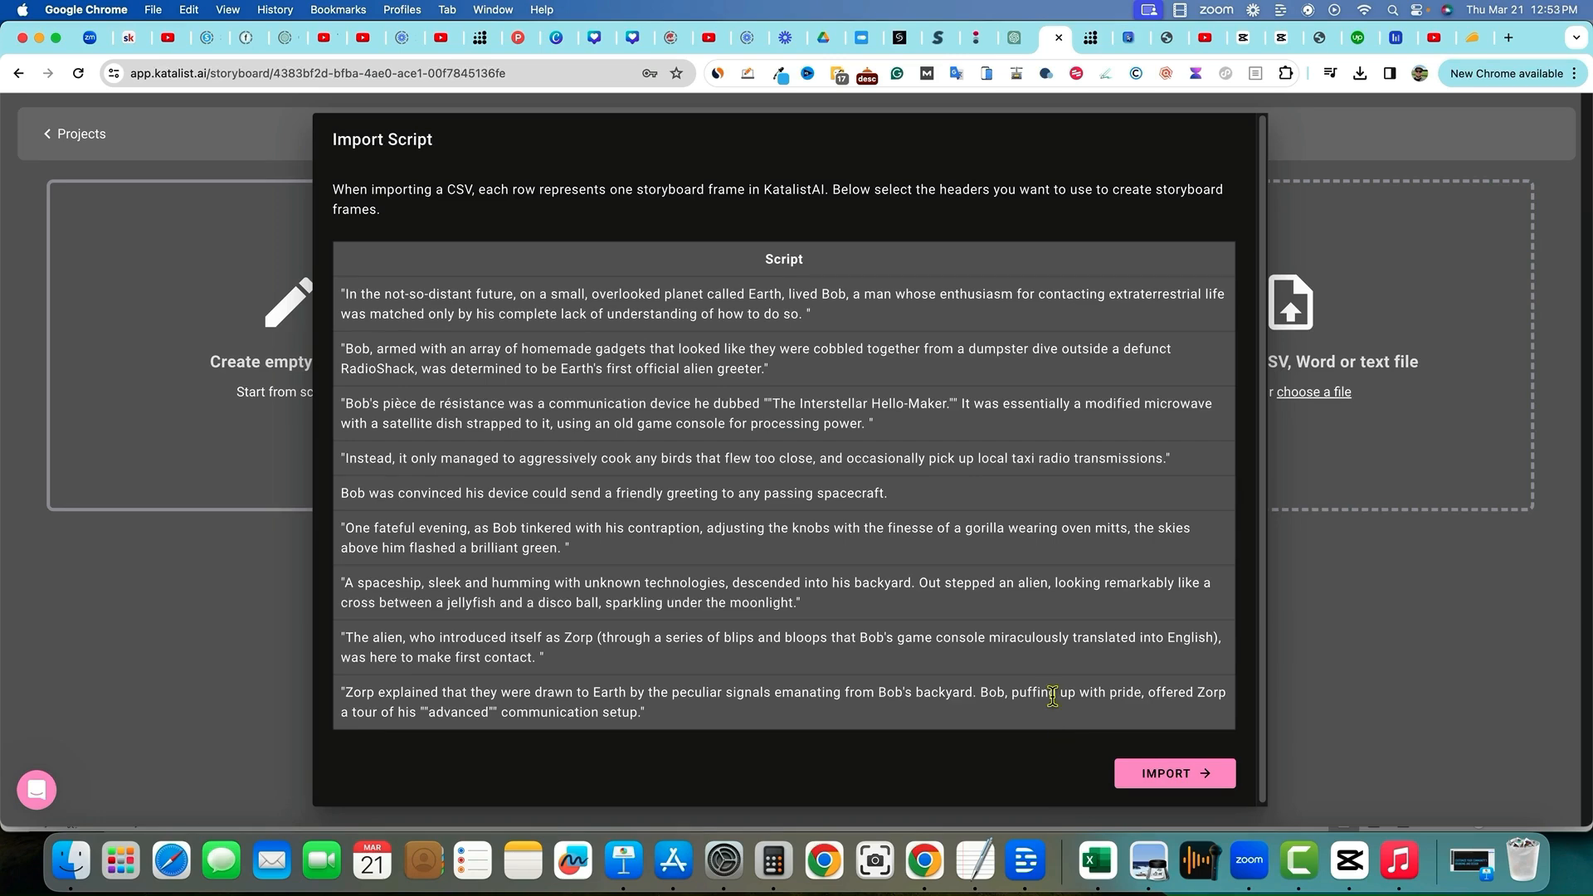
left_click(1187, 776)
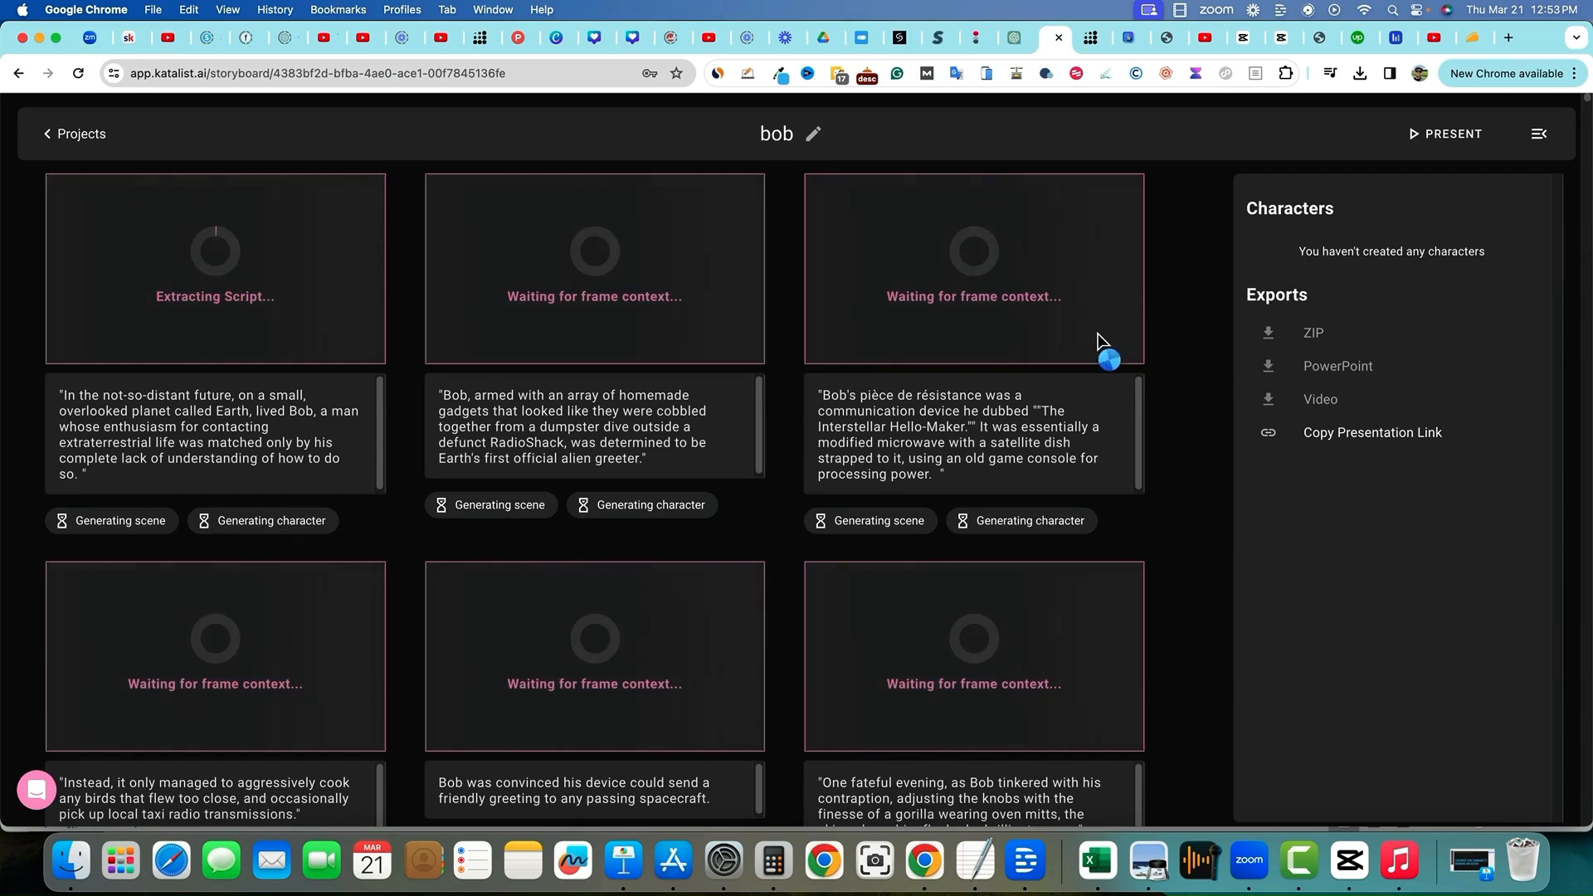
Step: Examine the generated storyboard, the second frame's scene options, and how the third frame's image matches its Interstellar Hello-Maker script
scroll(822, 619, "down", 3)
scroll(818, 623, "up", 3)
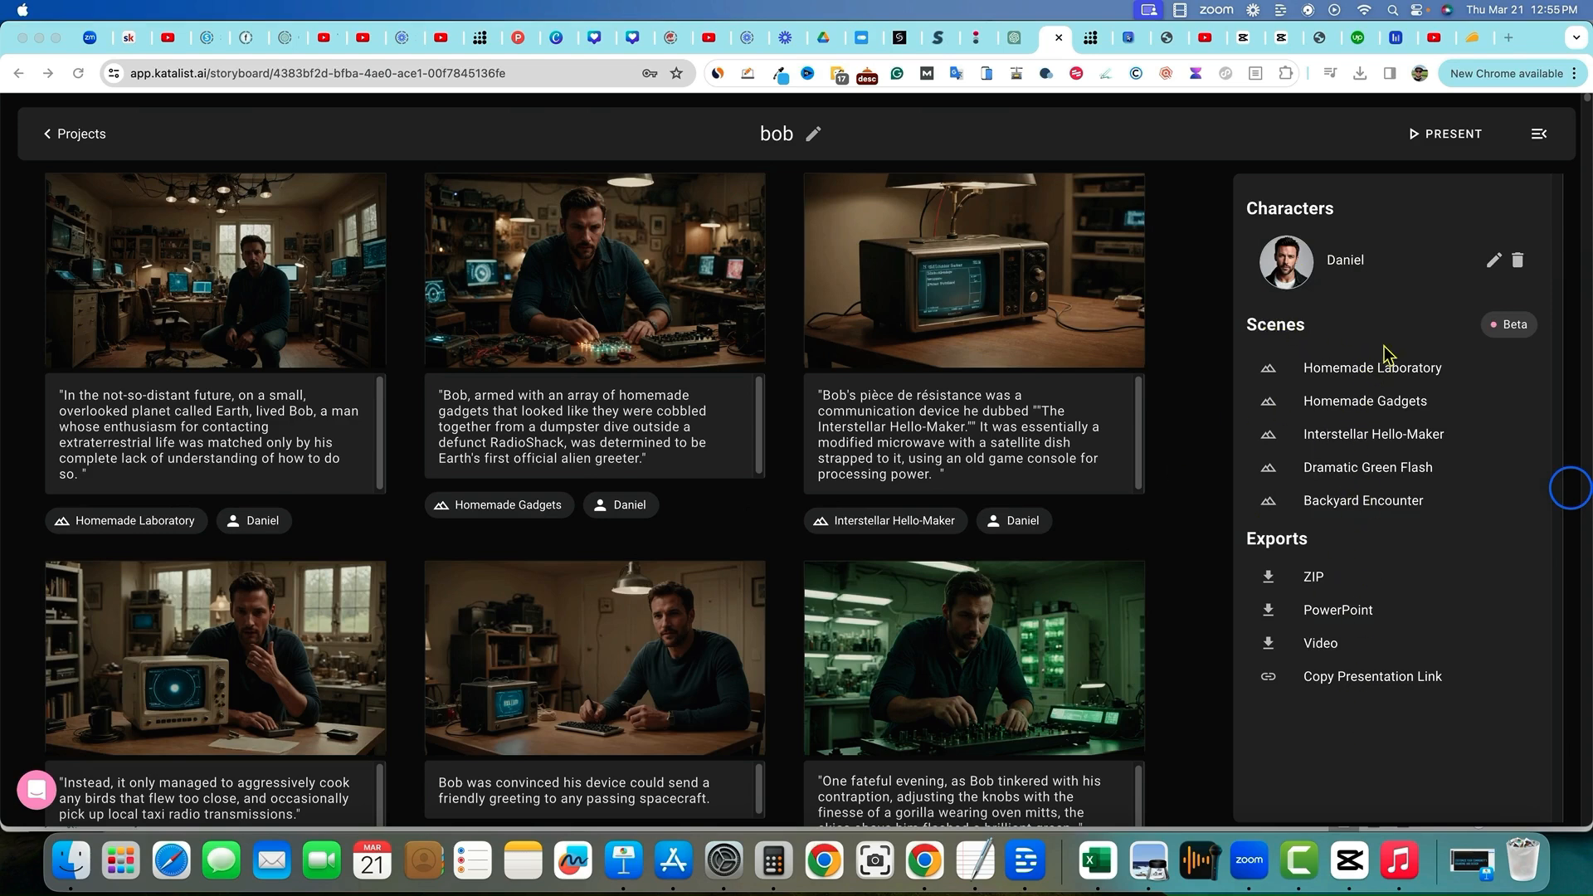
left_click(510, 506)
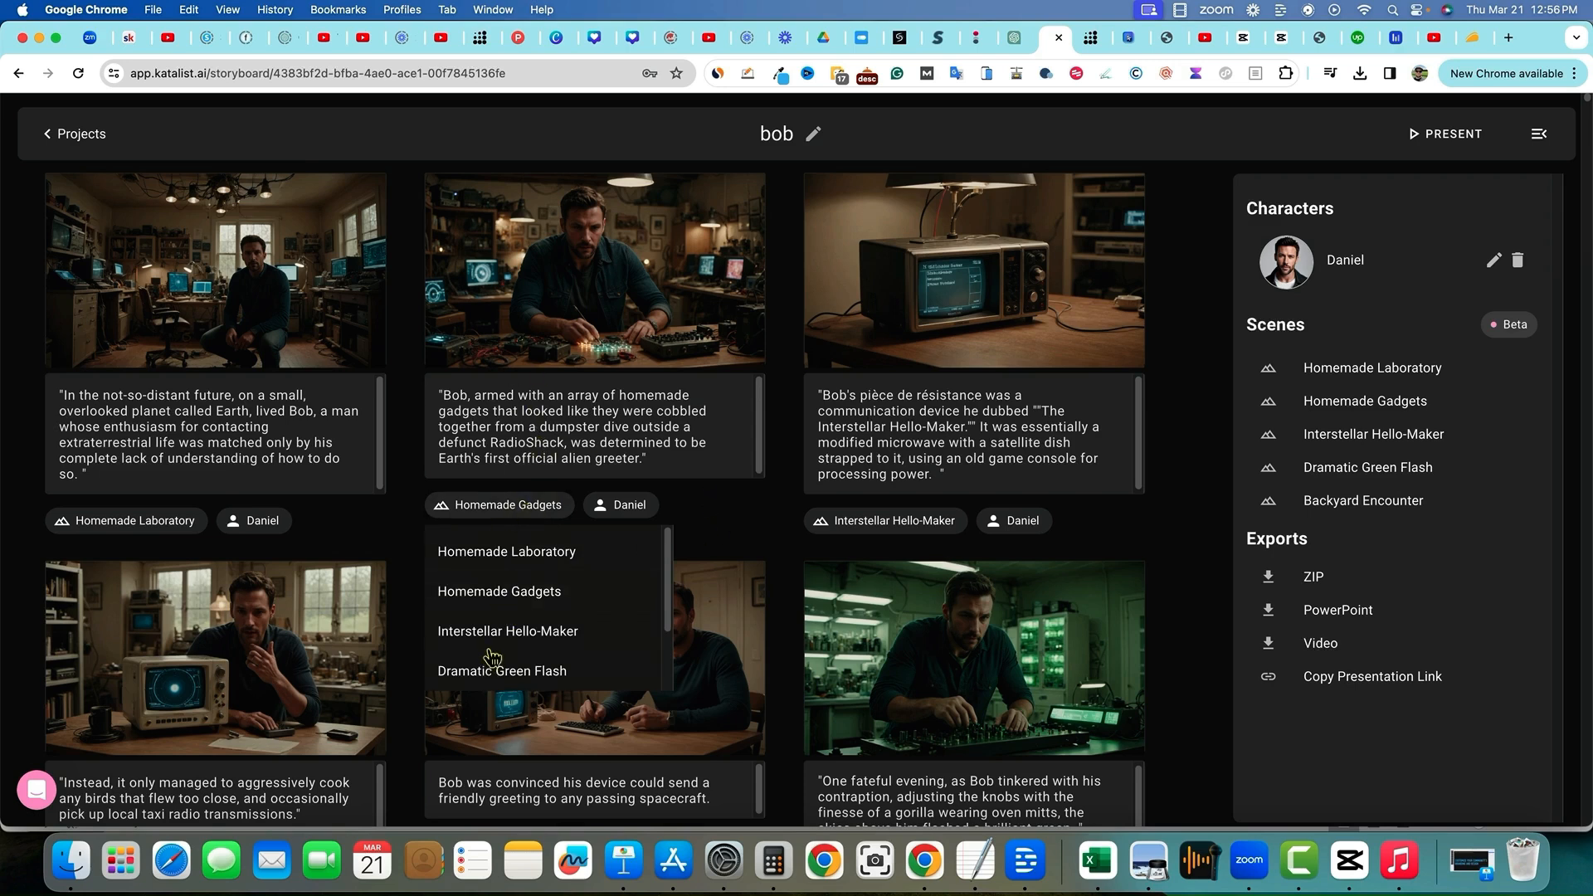
left_click(753, 531)
mouse_move(637, 595)
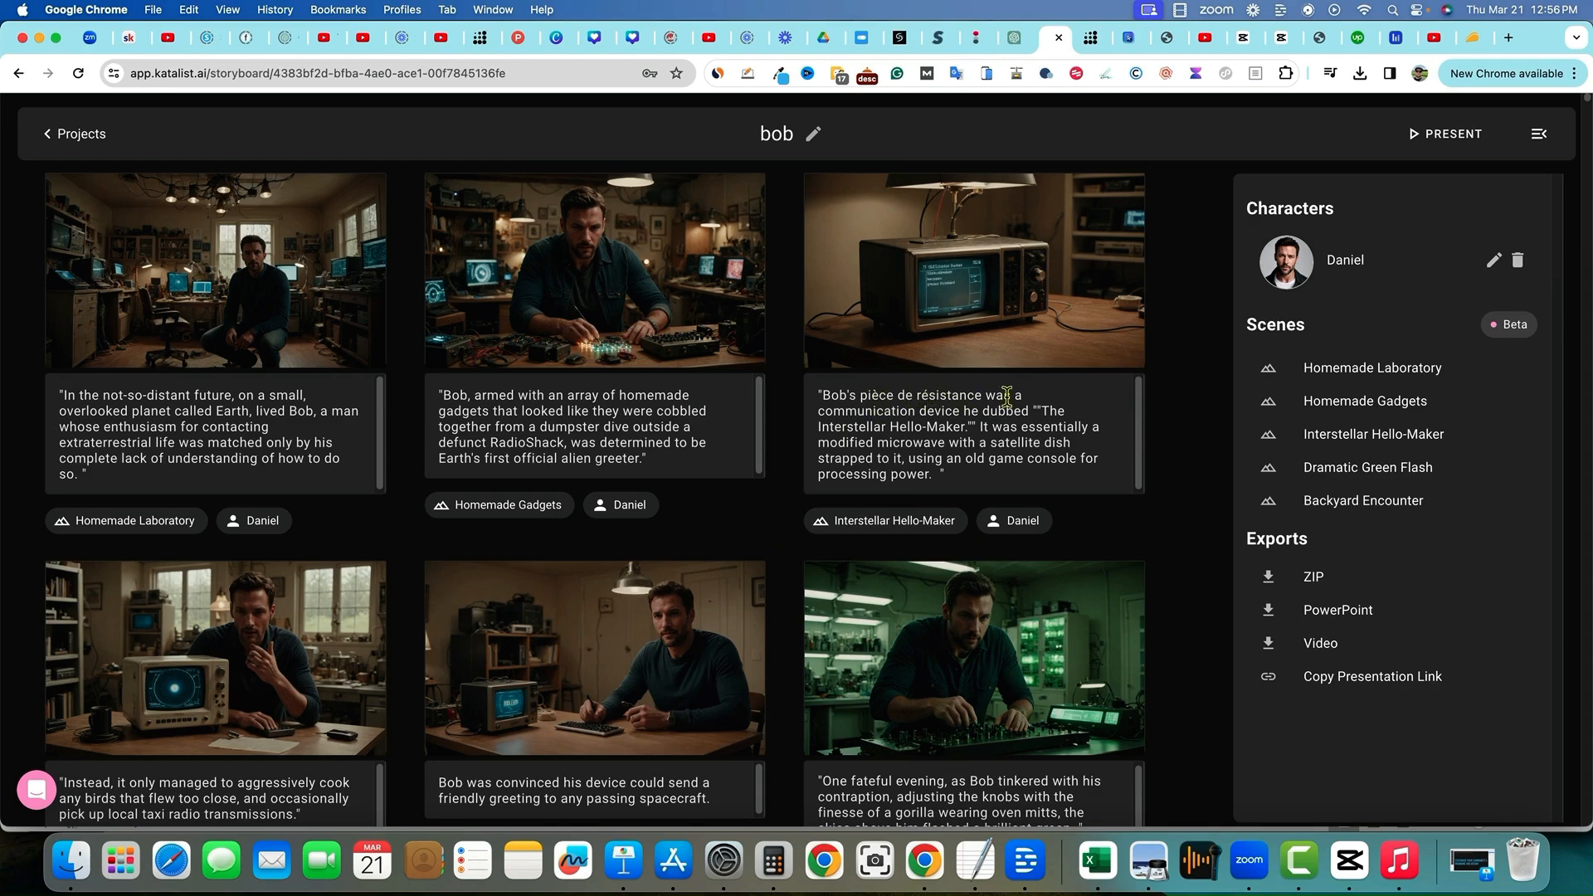
left_click_drag(852, 426, 1070, 458)
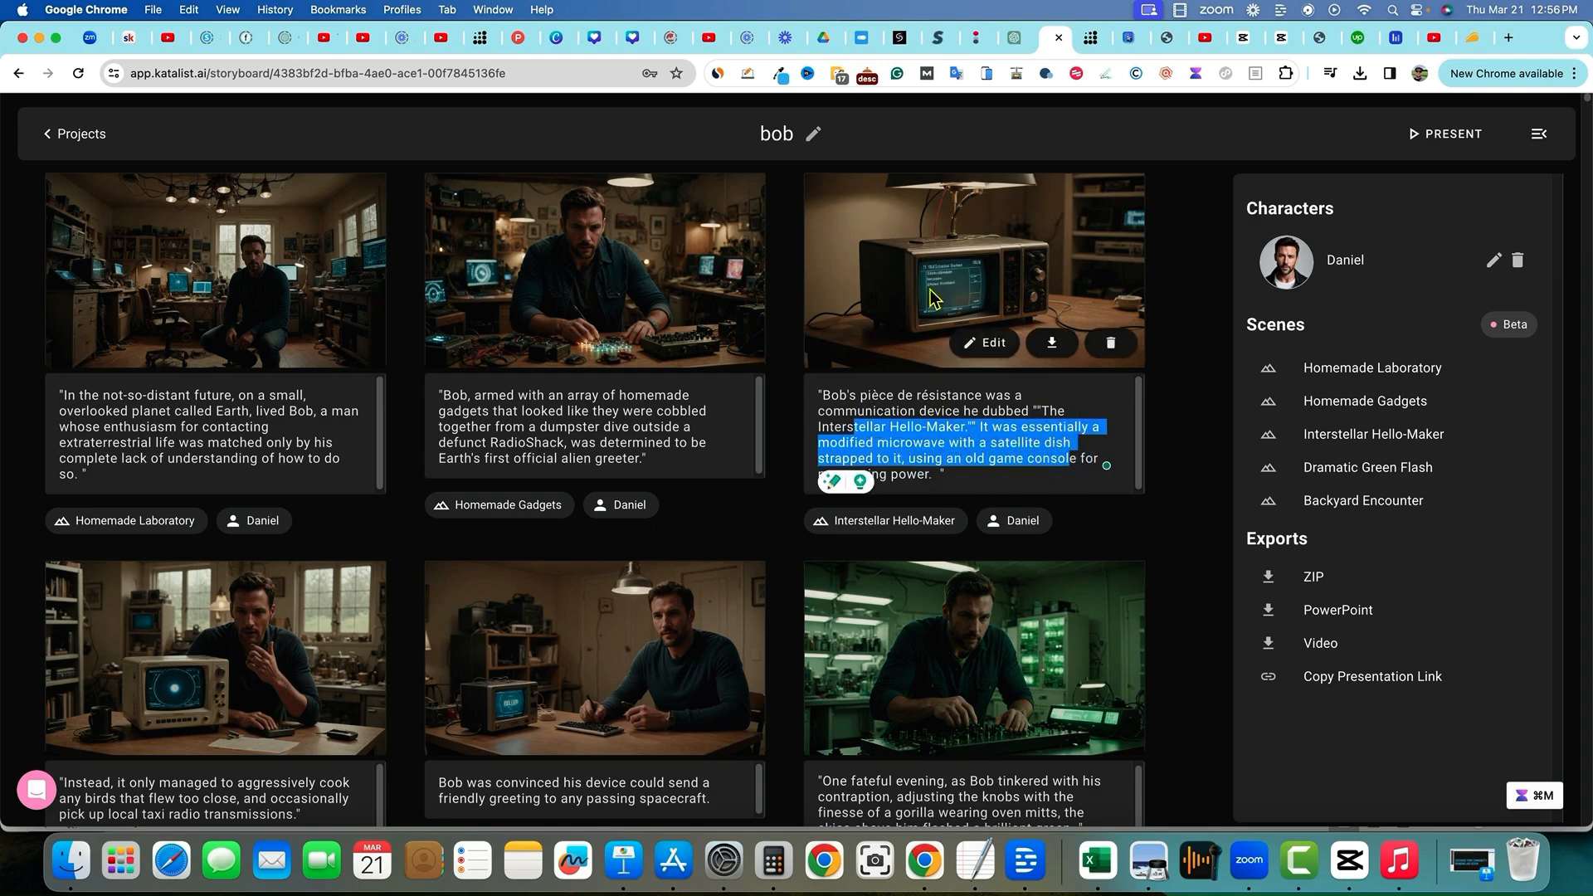
scroll(809, 661, "down", 1)
scroll(809, 661, "up", 1)
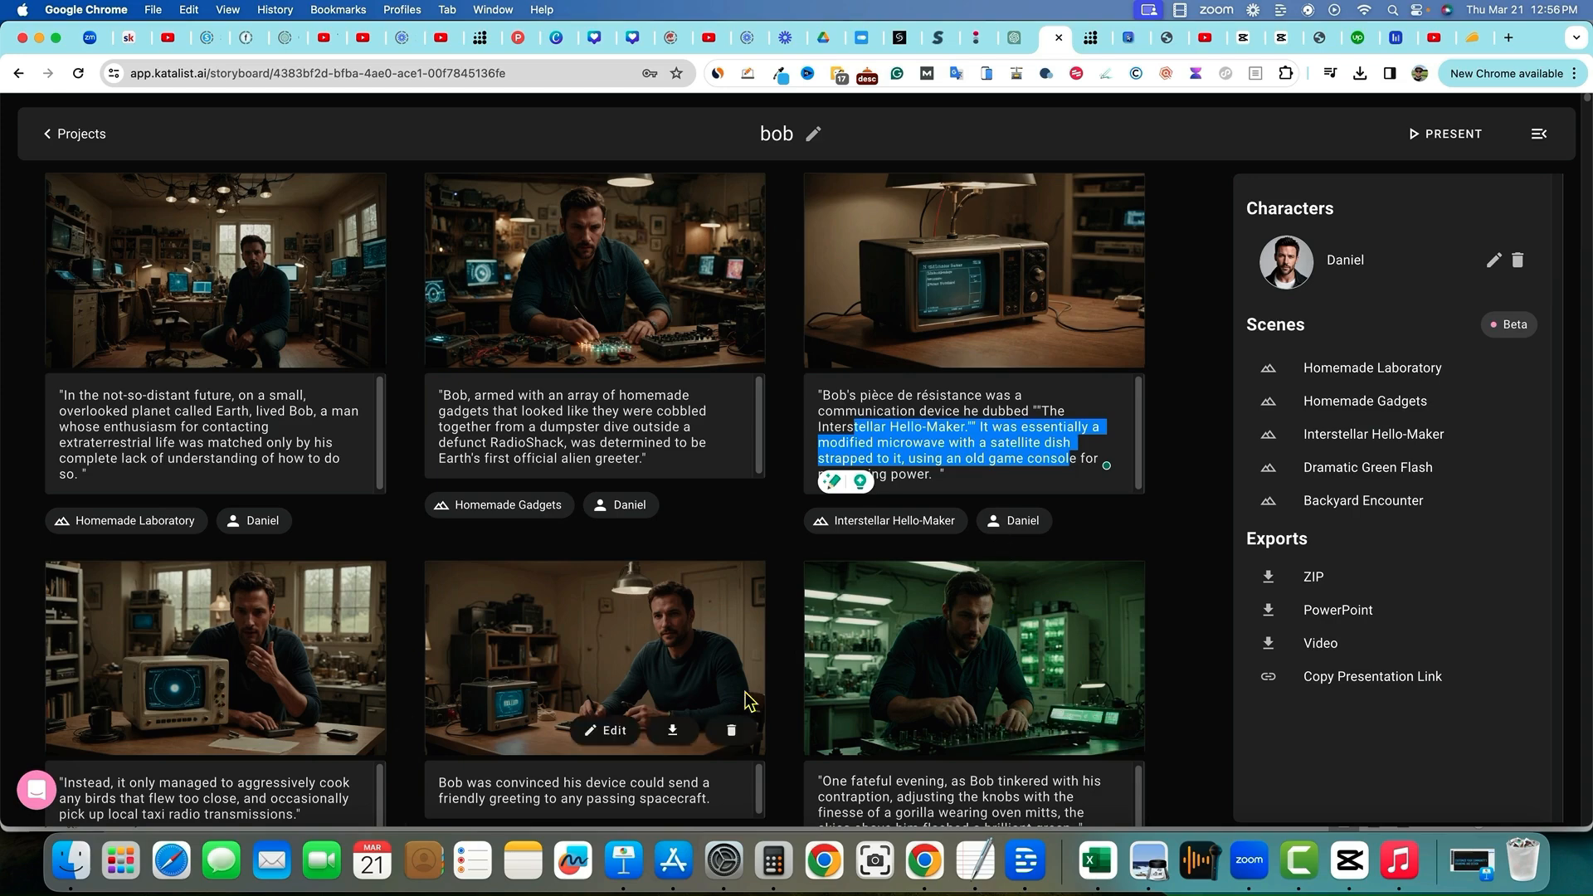
Step: Review the remaining storyboard frames, comparing each image with its script line, assigned scene and character
scroll(963, 704, "down", 5)
scroll(963, 704, "down", 3)
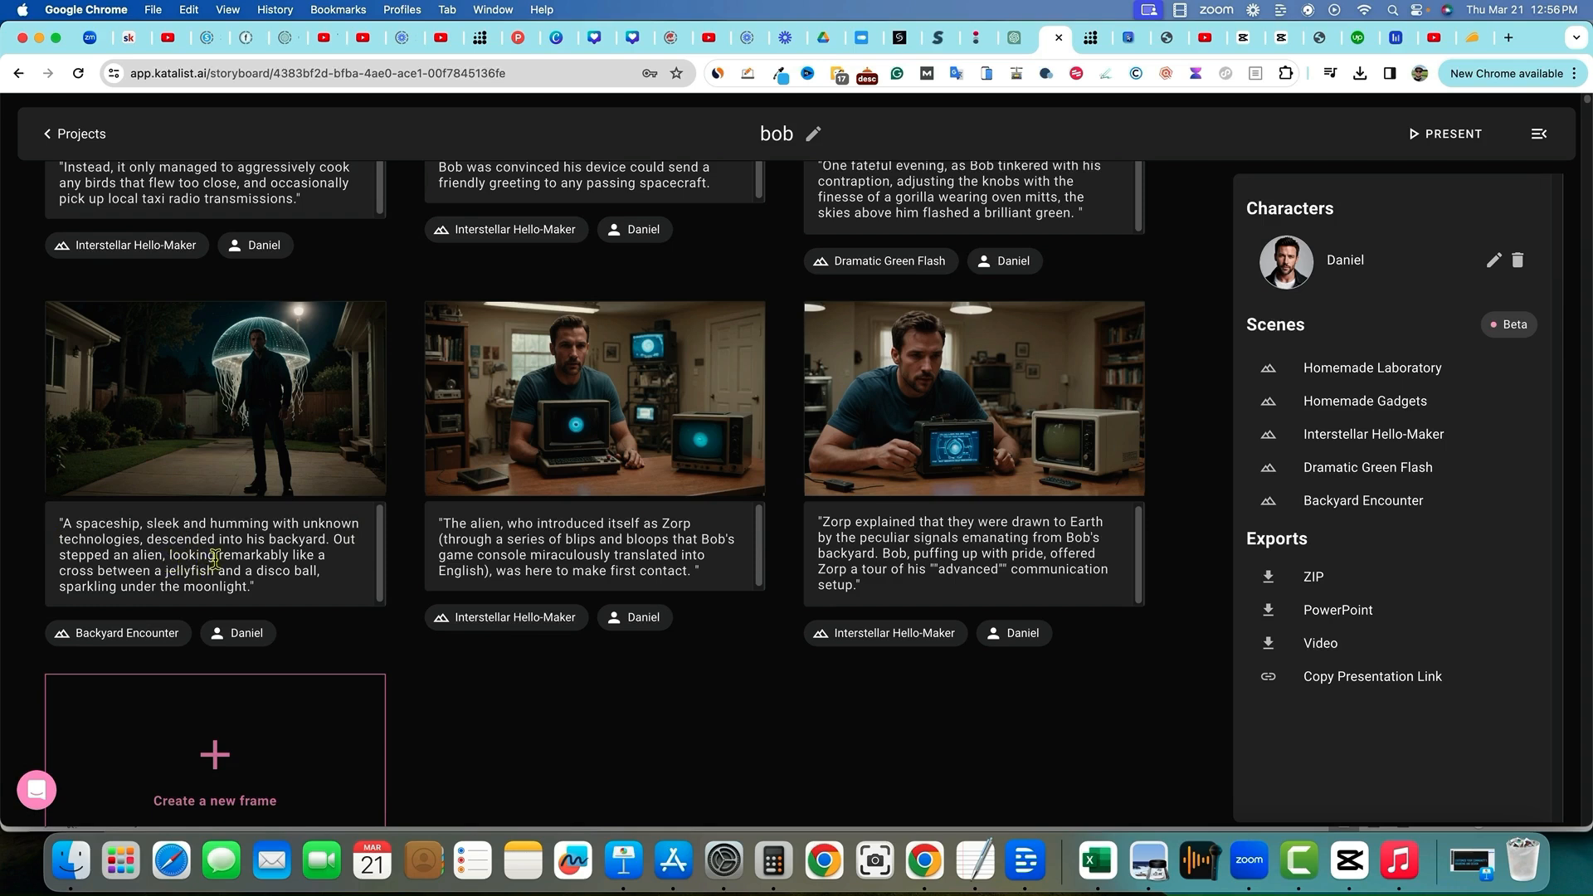
mouse_move(292, 378)
mouse_move(608, 461)
scroll(776, 660, "up", 4)
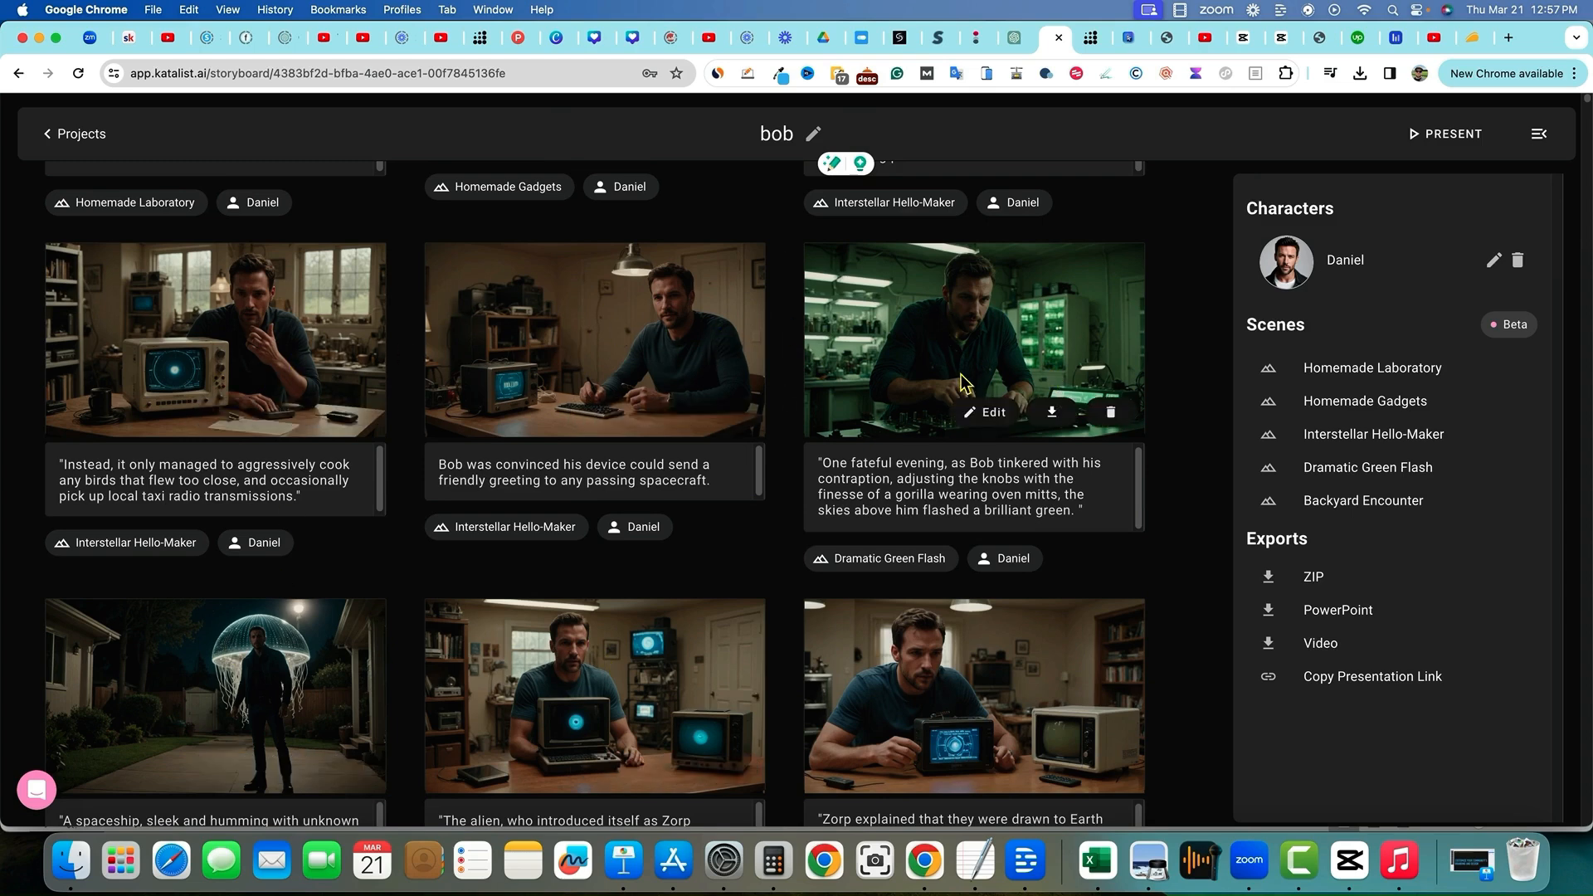
scroll(786, 728, "up", 4)
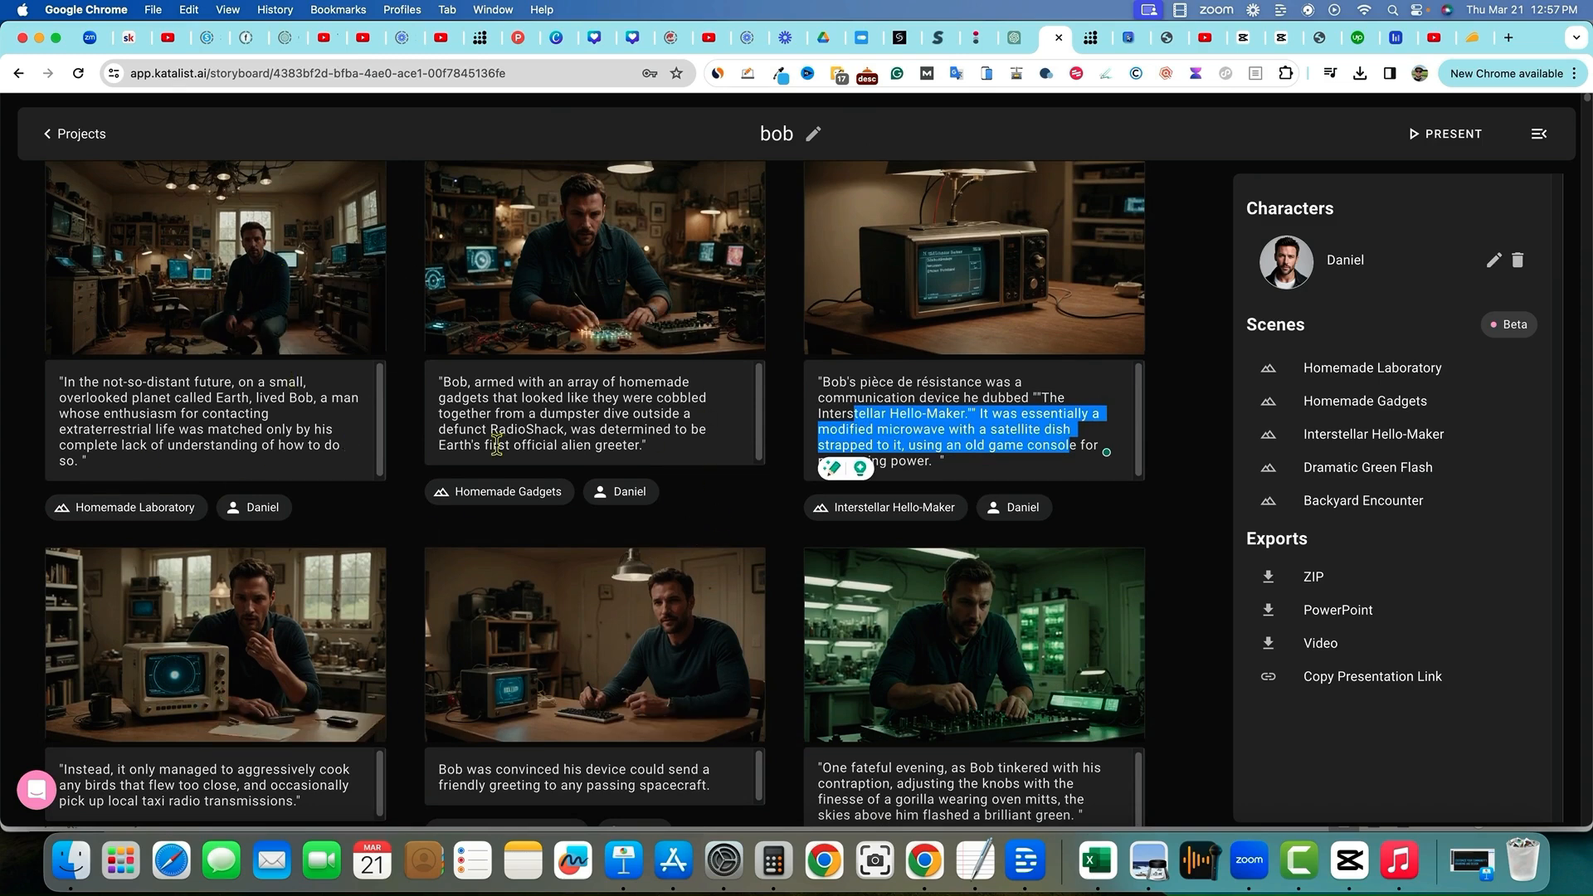
scroll(496, 445, "down", 1)
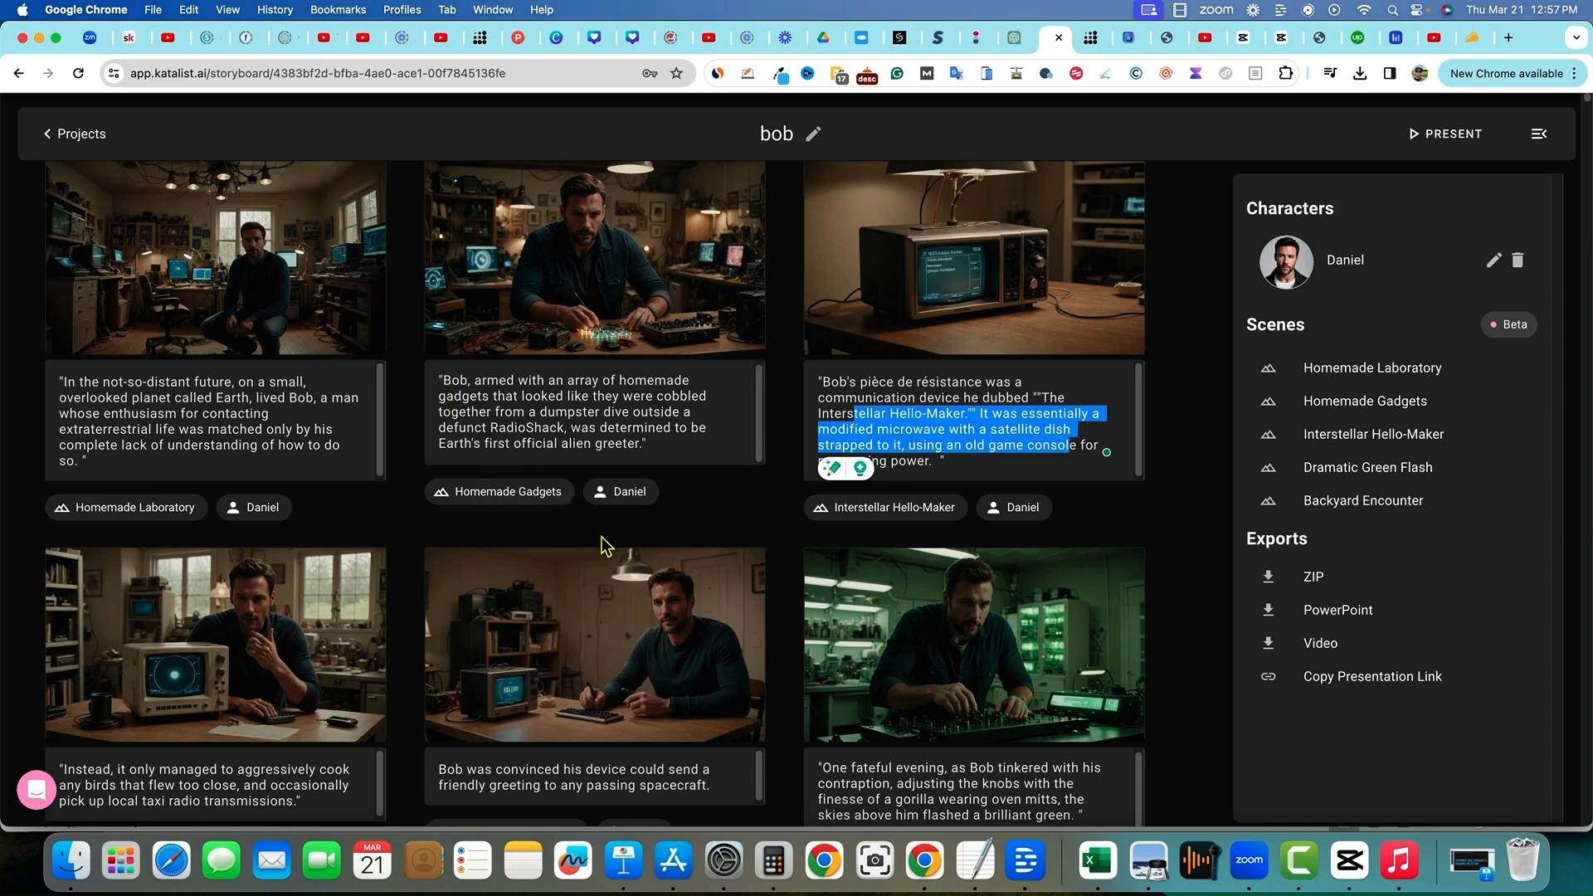
scroll(581, 664, "down", 3)
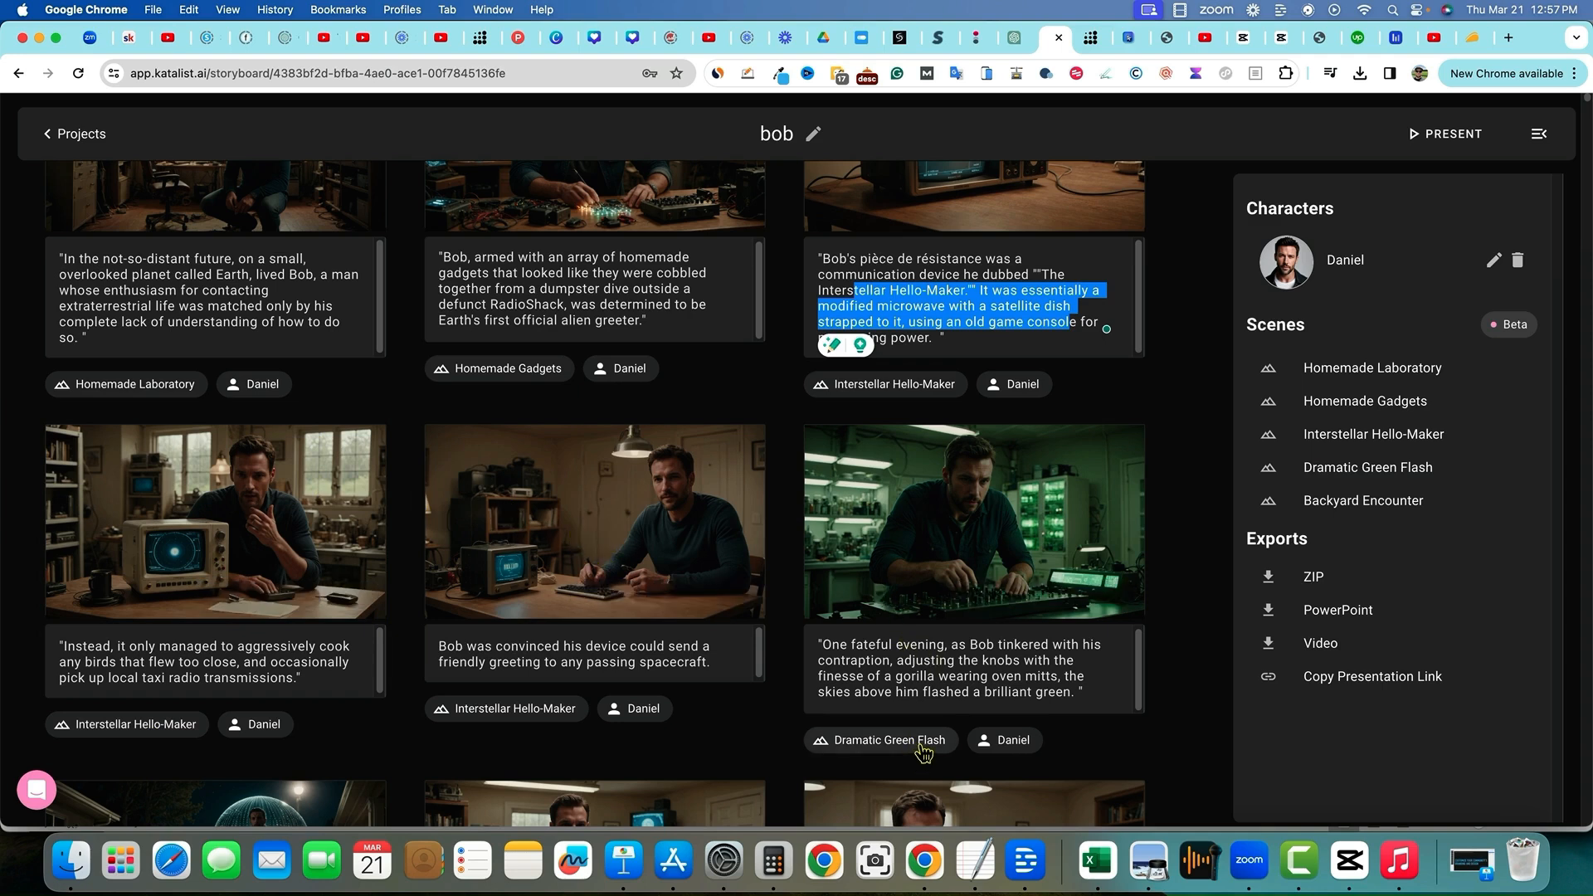
Step: Change the fifth frame's scene to Backyard Encounter, regenerate the frame, and compare the new image with its script line
left_click(543, 715)
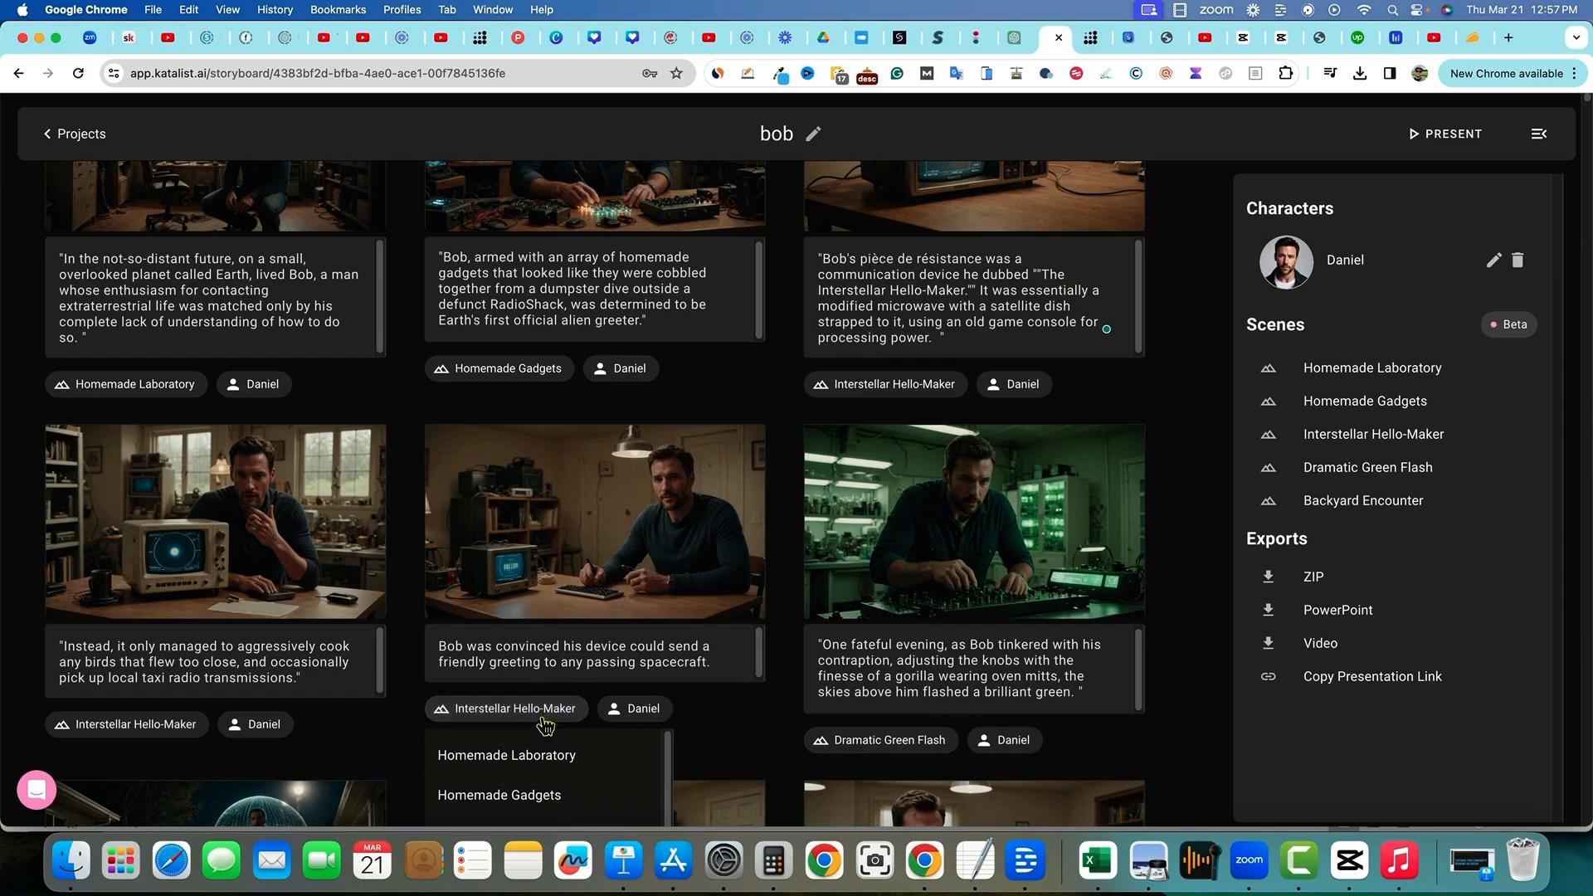
scroll(544, 776, "down", 5)
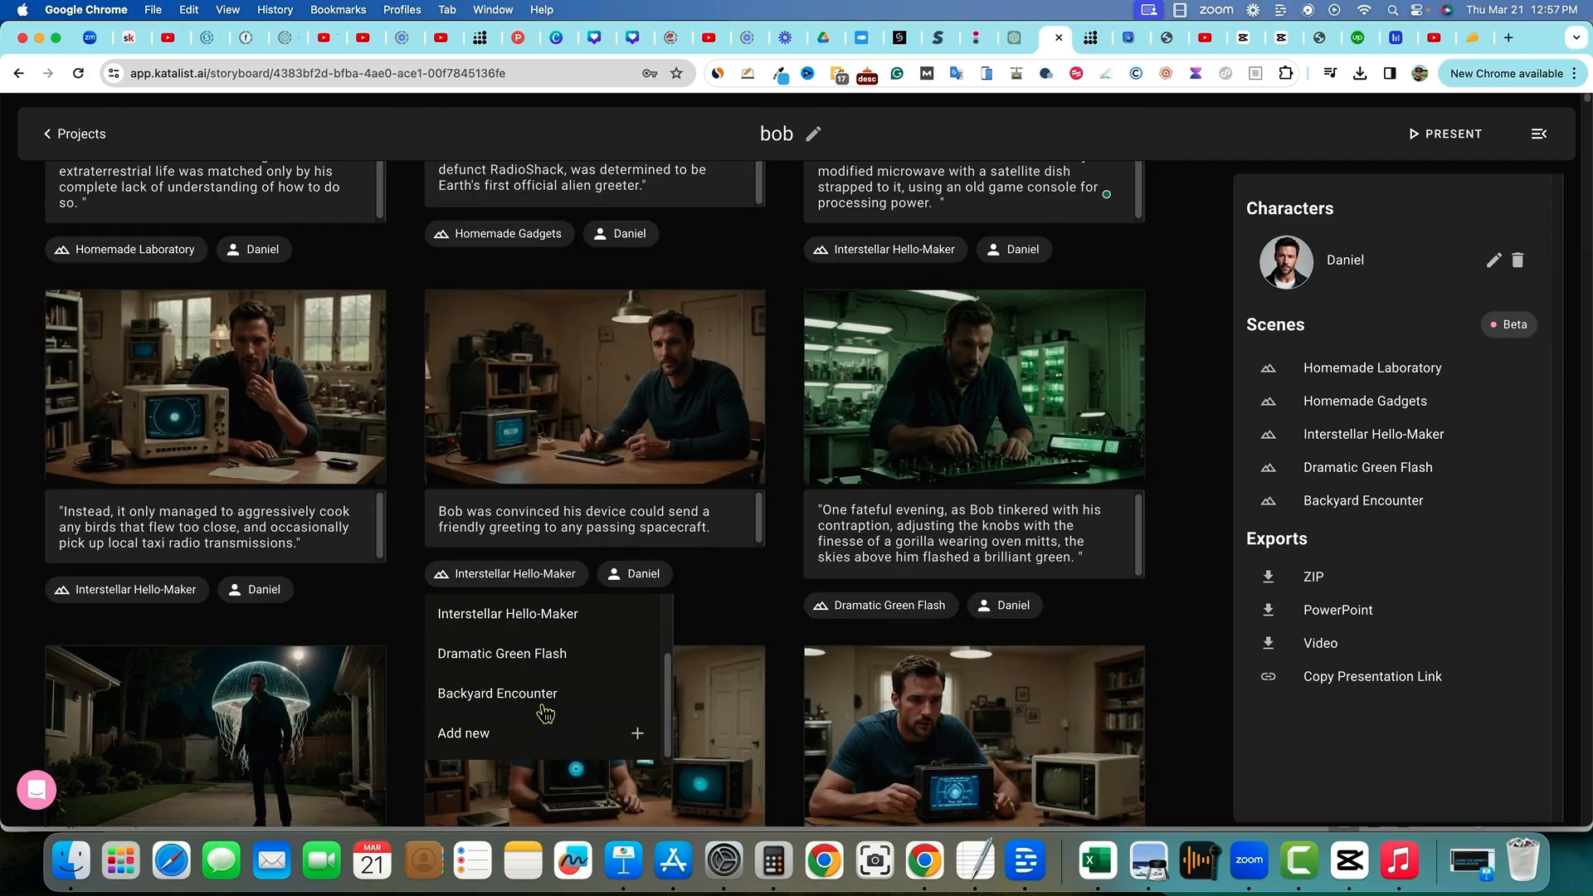
left_click(552, 693)
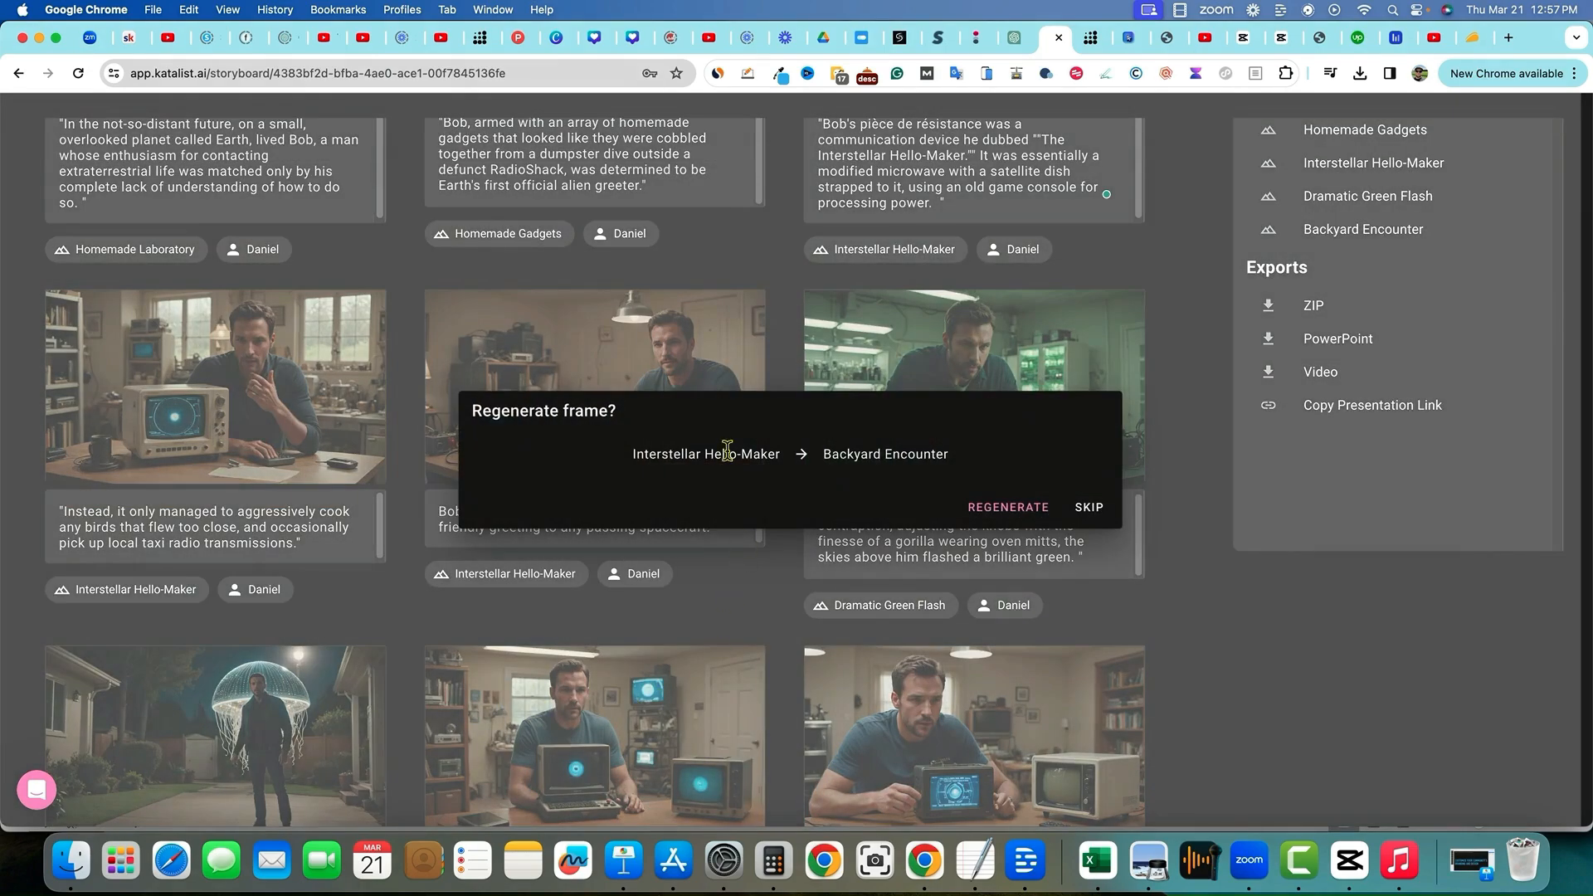
left_click(1007, 507)
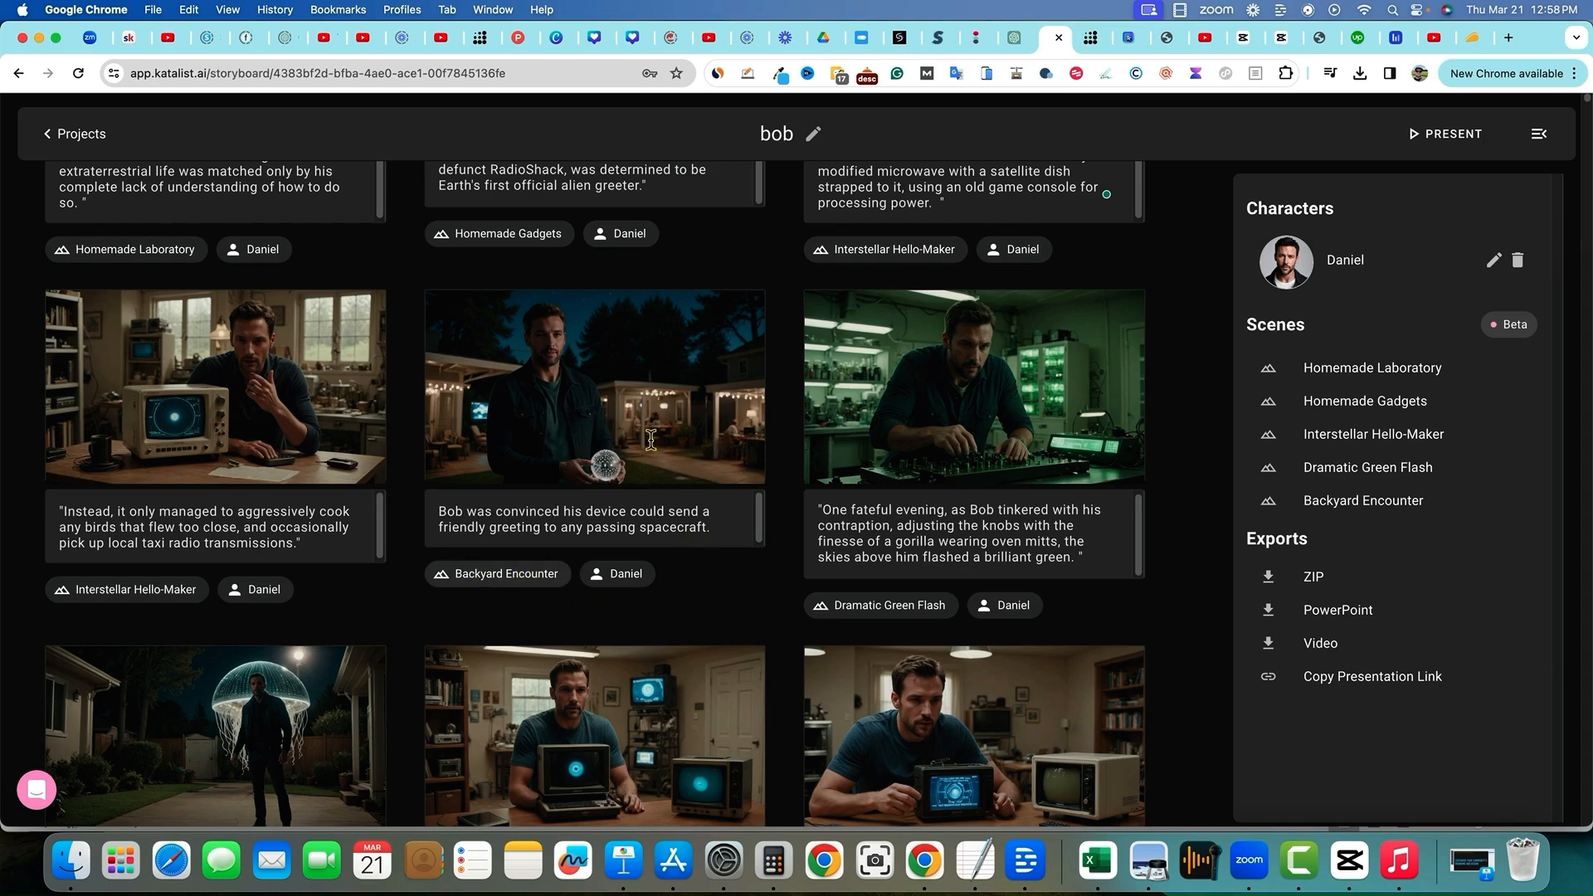
mouse_move(526, 343)
left_click_drag(478, 514, 753, 545)
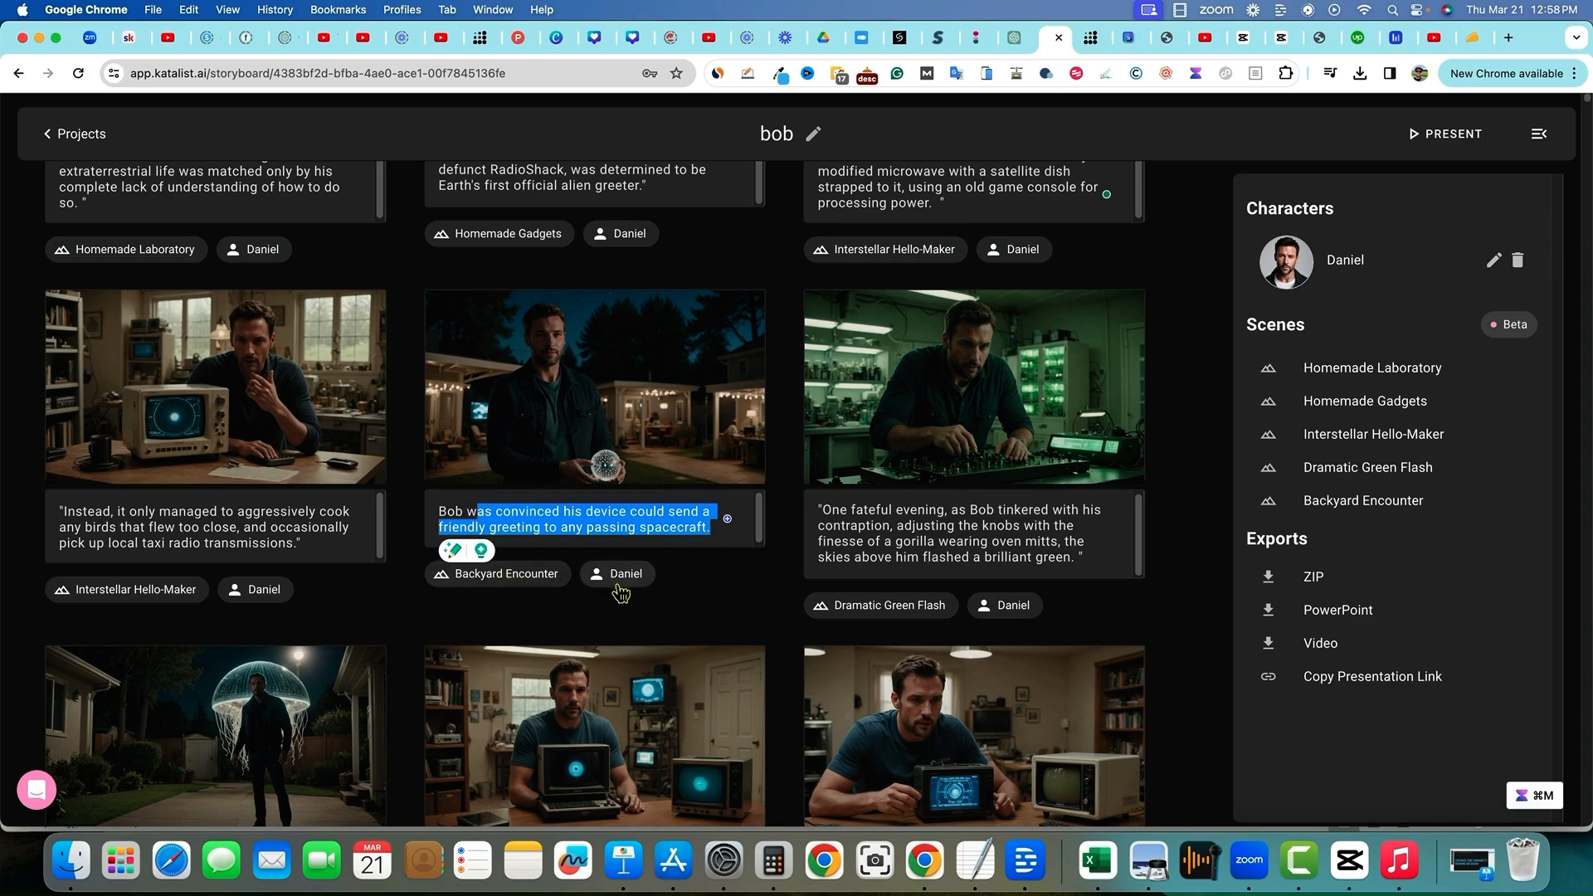
Step: Export the bob storyboard to PowerPoint and open the downloaded bob.pptx in Microsoft PowerPoint
scroll(618, 600, "down", 1)
scroll(650, 596, "up", 4)
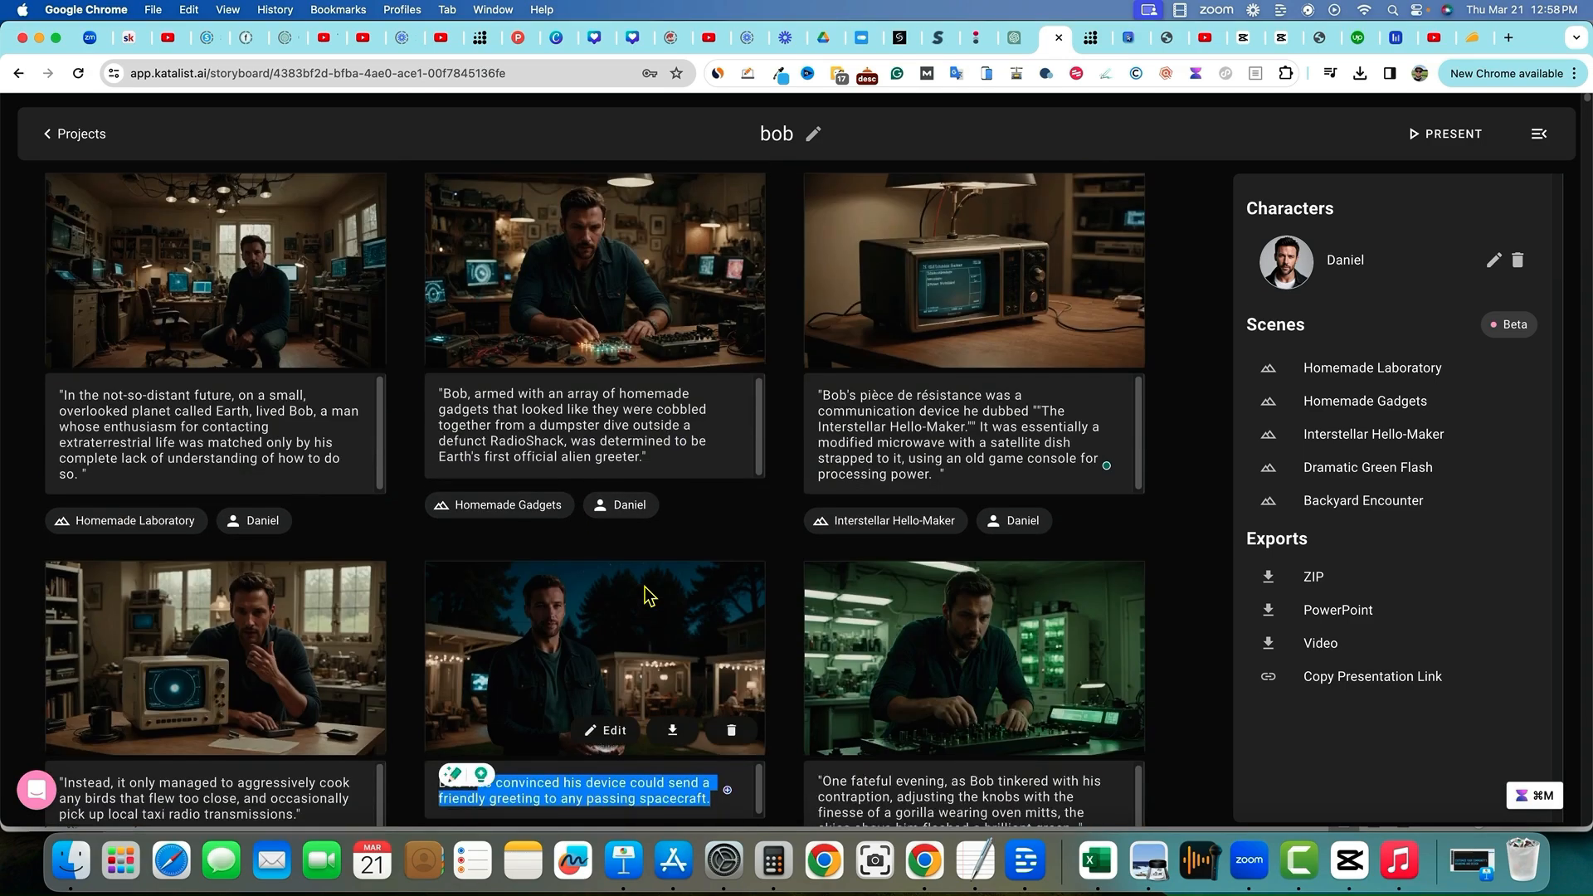
scroll(720, 612, "down", 10)
scroll(729, 612, "up", 10)
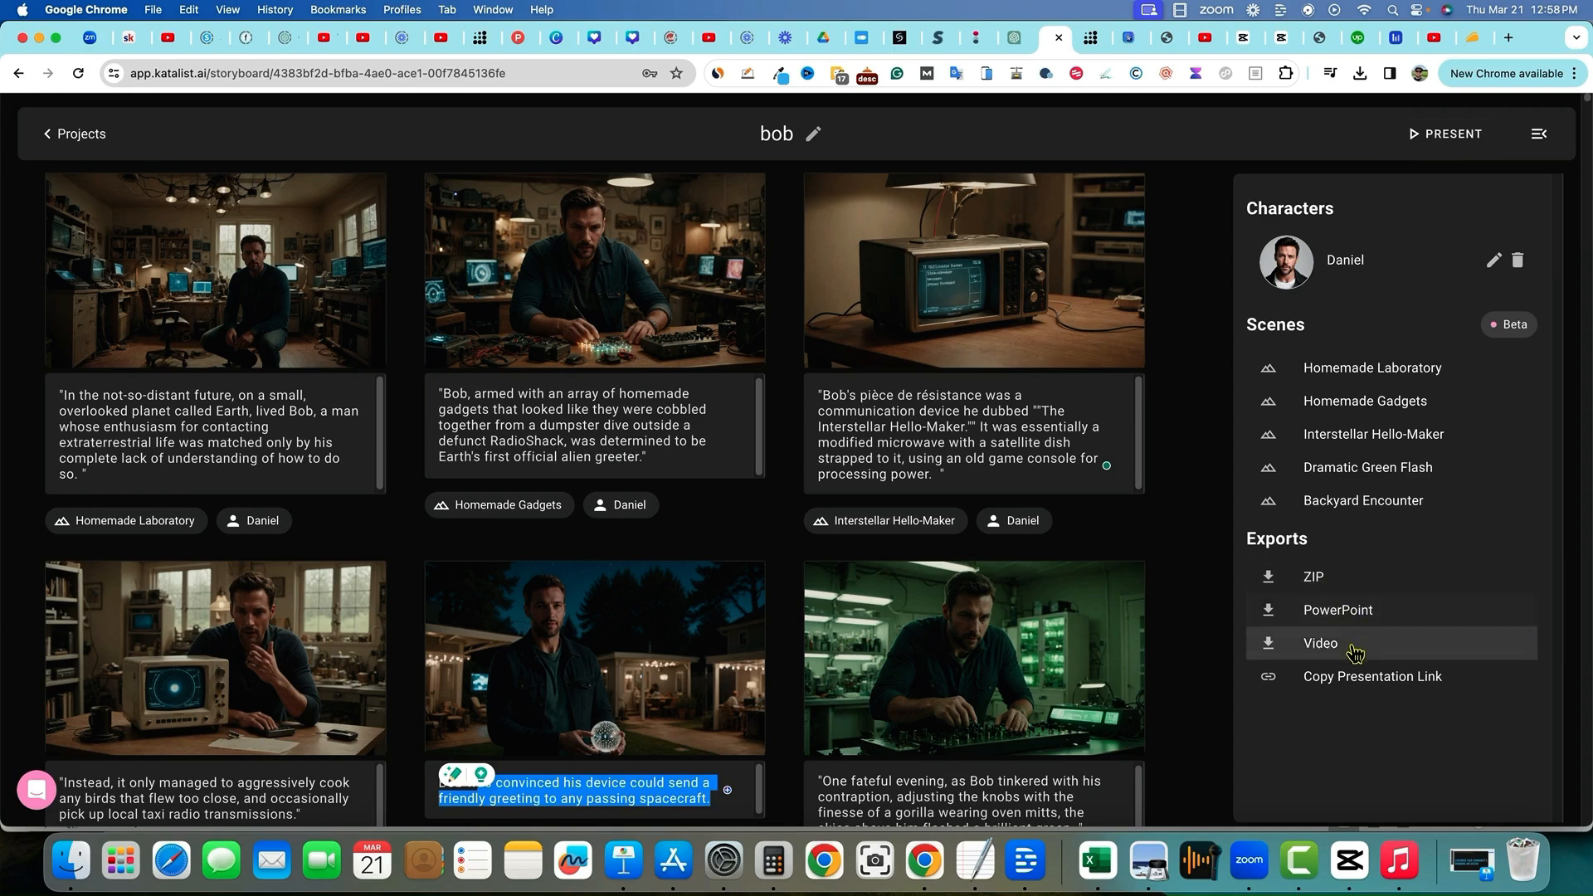
left_click(1334, 613)
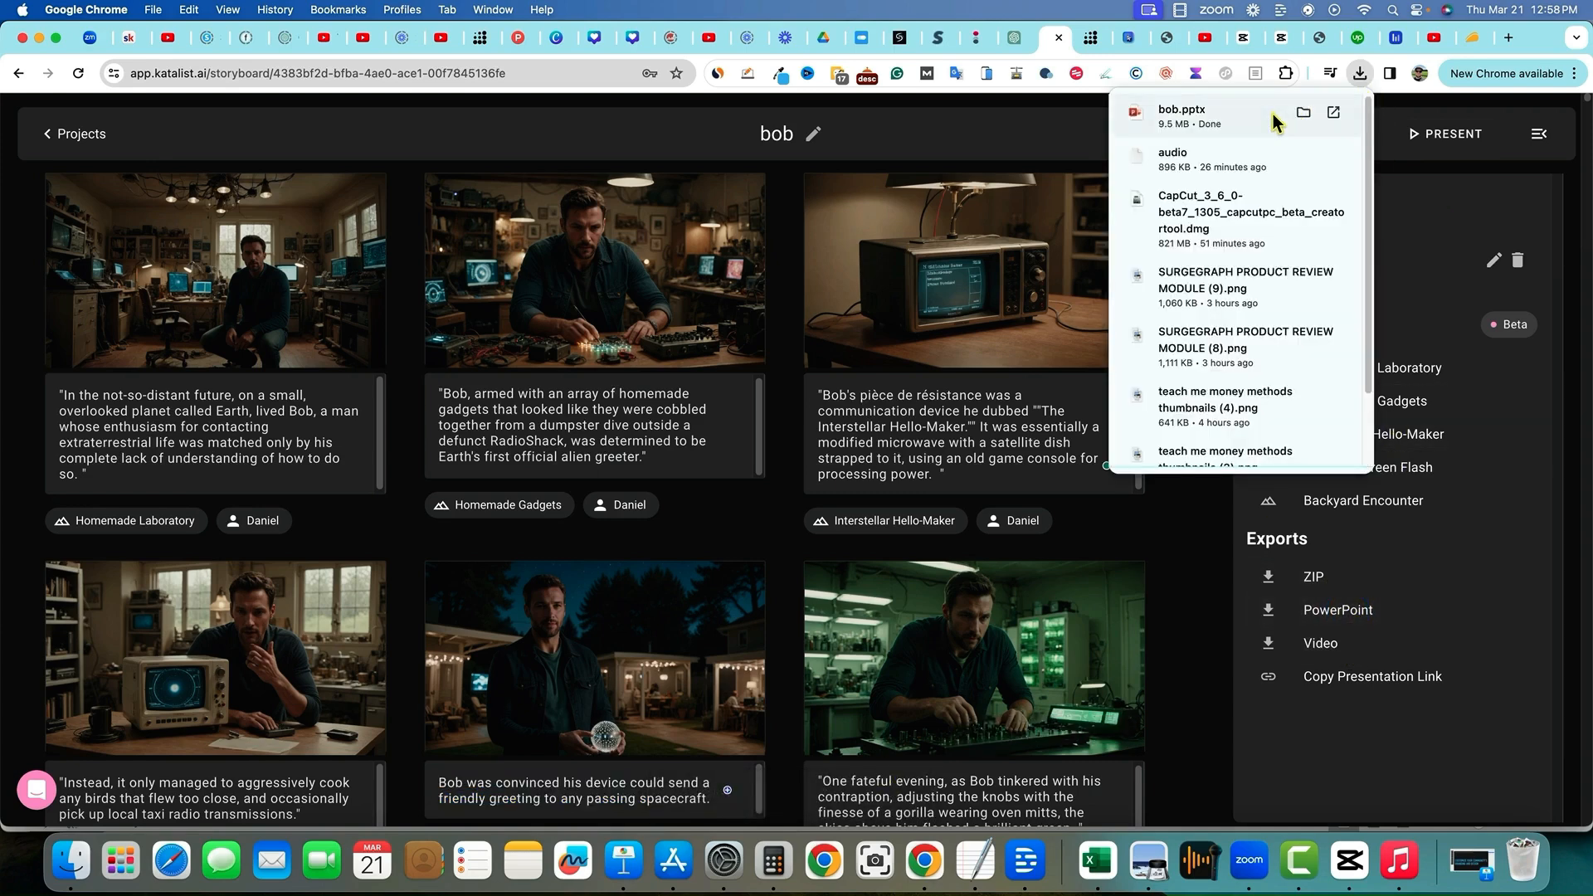
left_click(1263, 120)
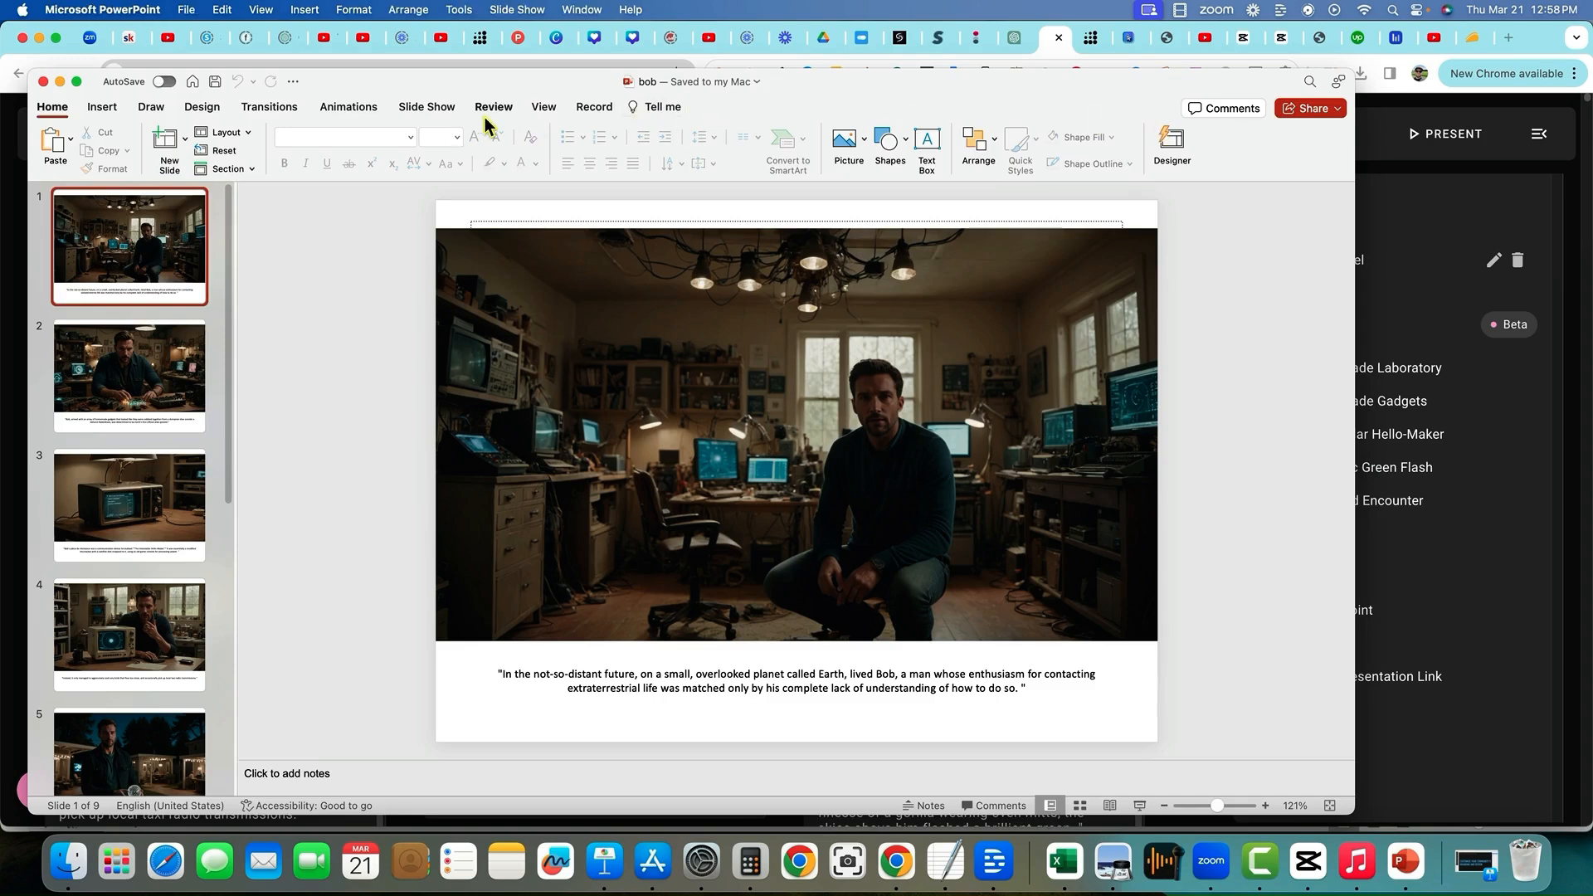
Step: Play the bob presentation from the first slide, examine each slide's image and caption through to the end, and exit the slide show
left_click(448, 110)
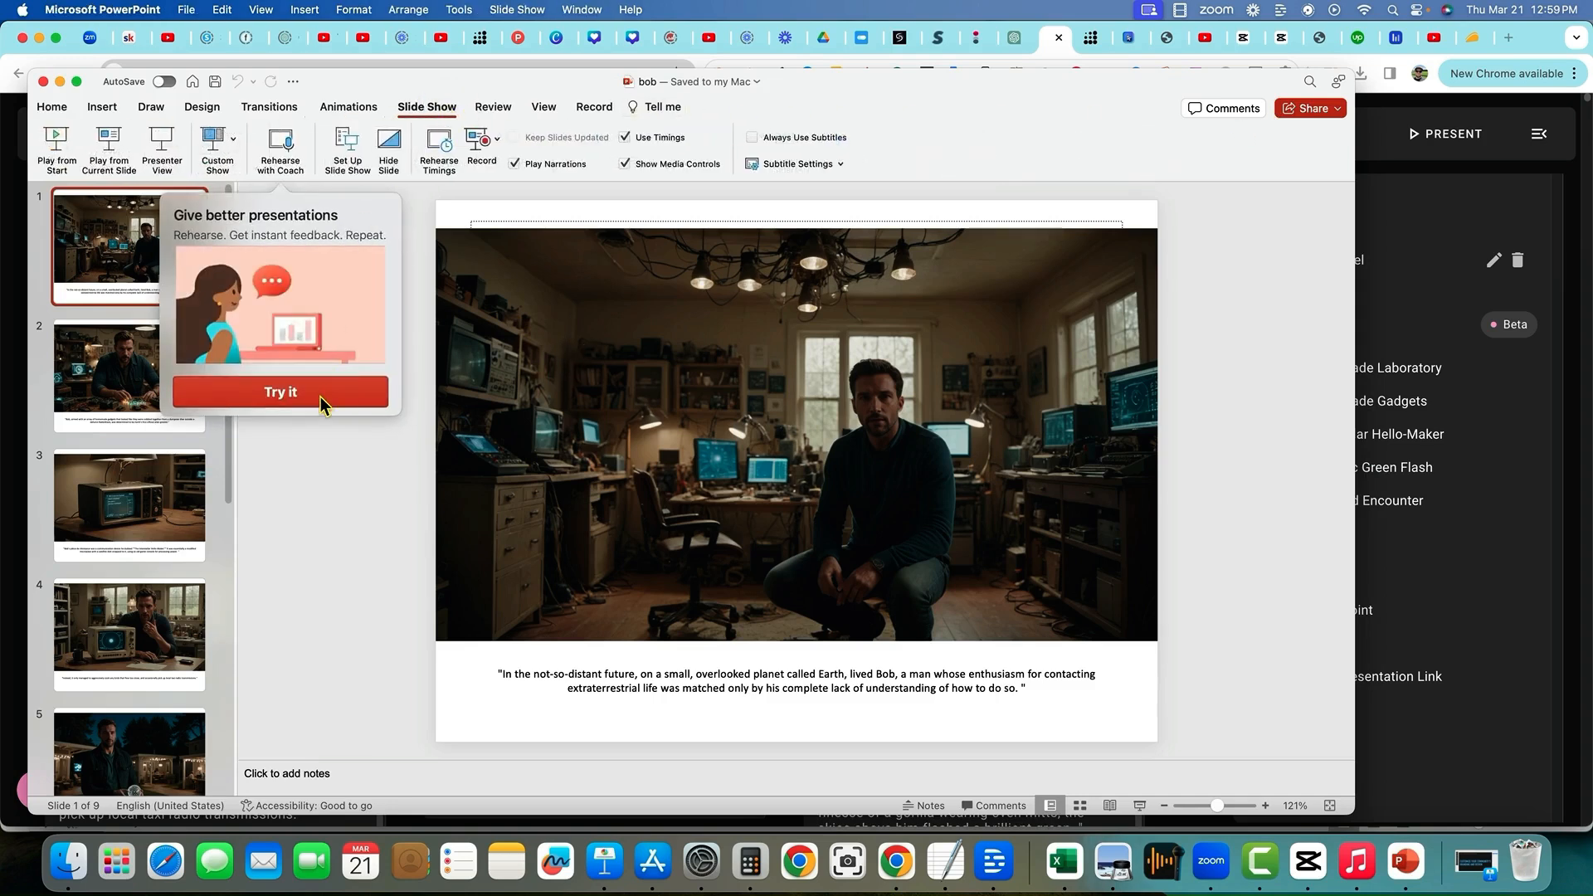
left_click(56, 150)
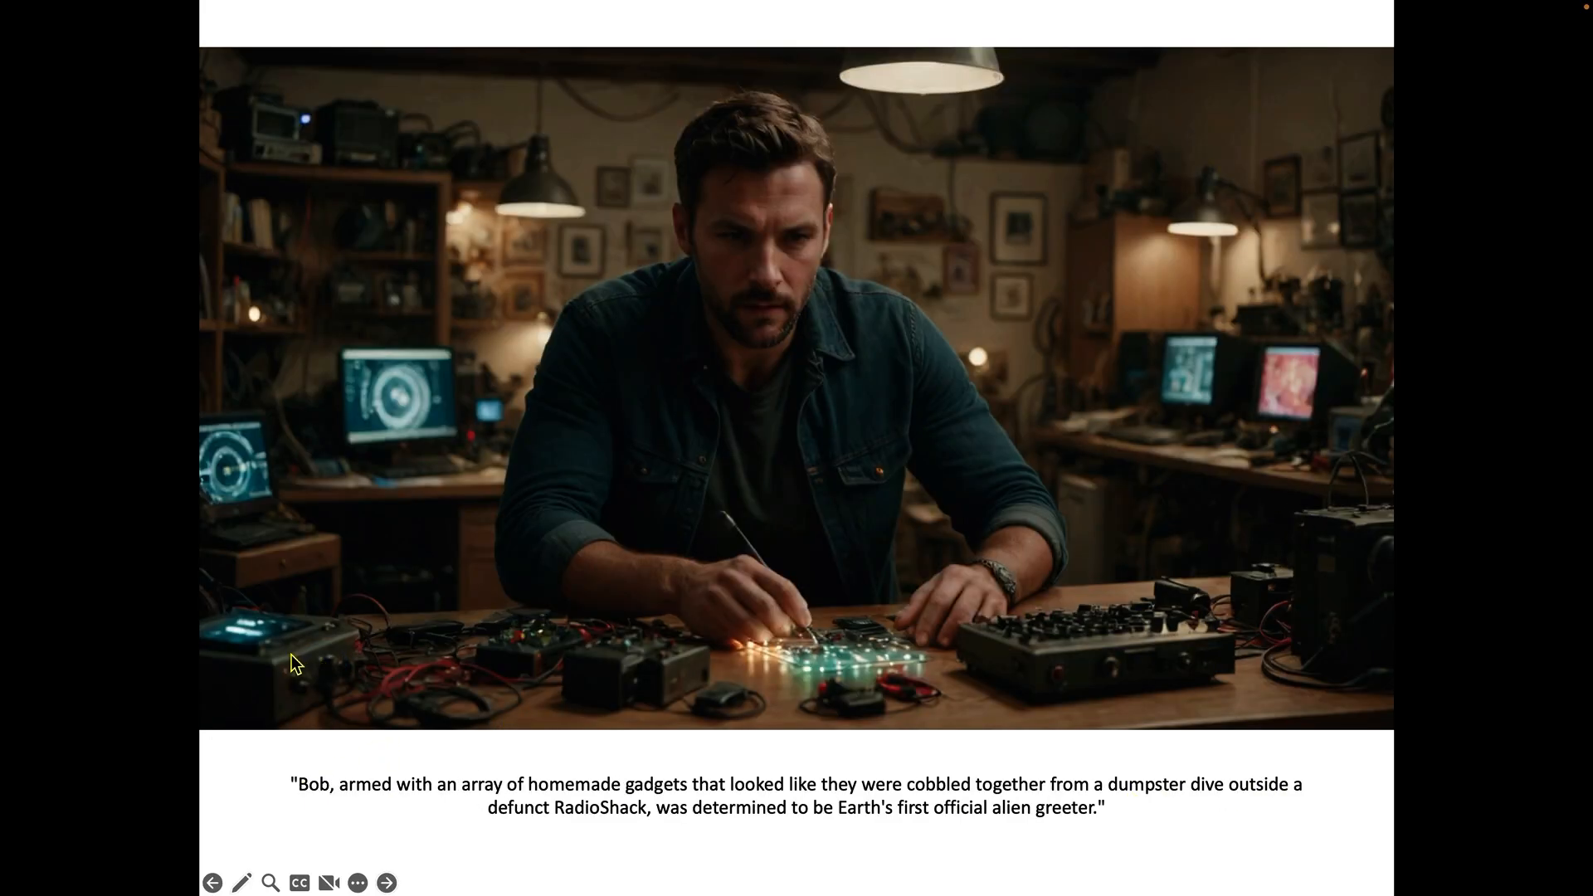
left_click(301, 645)
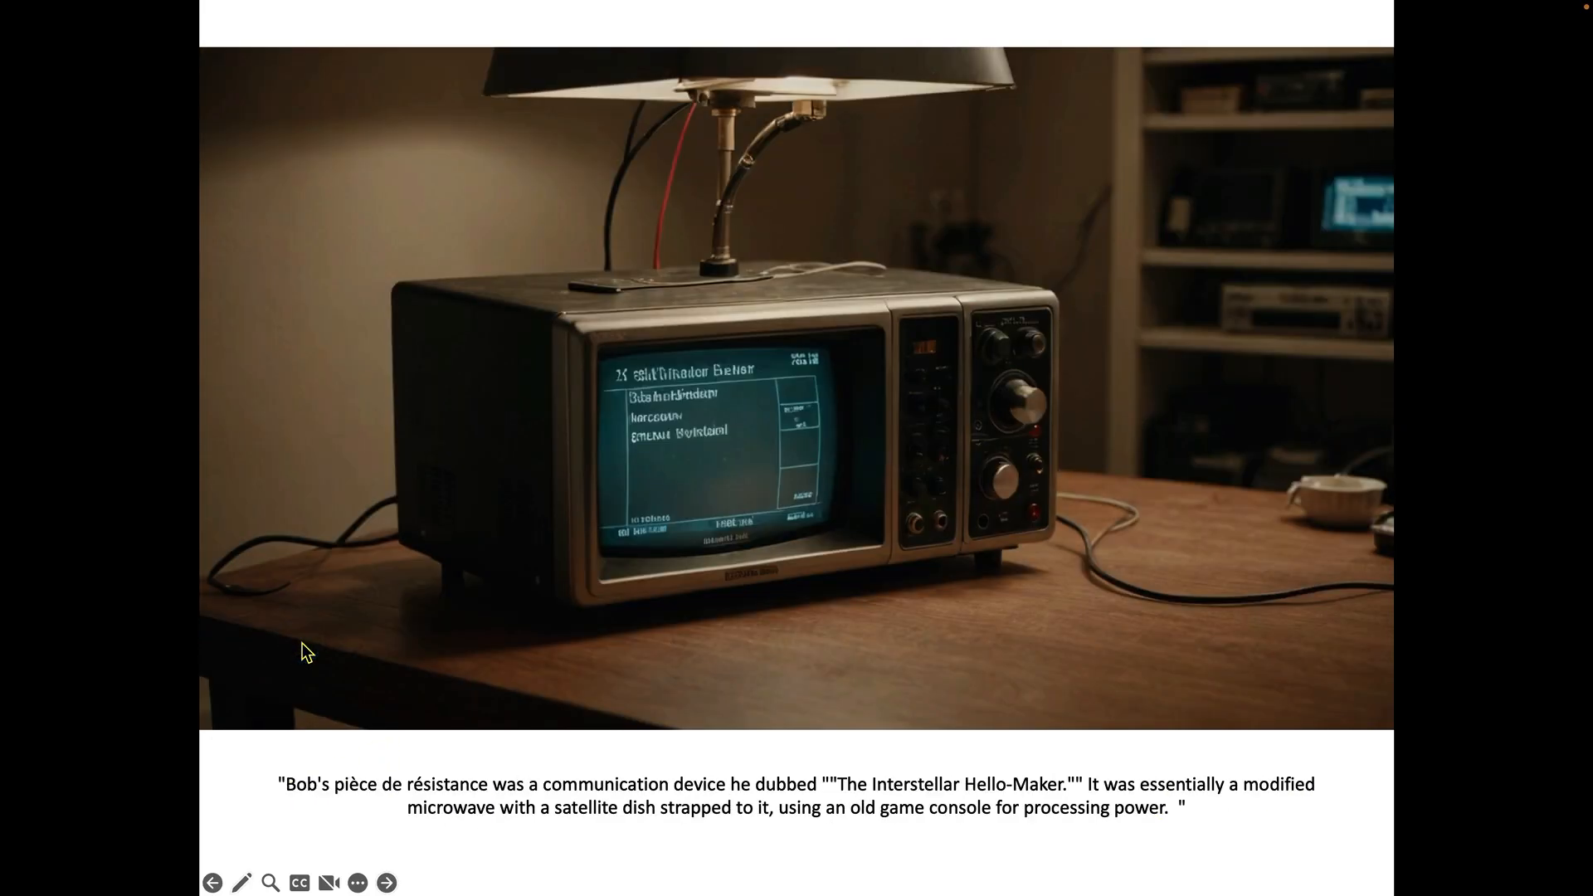
left_click(378, 603)
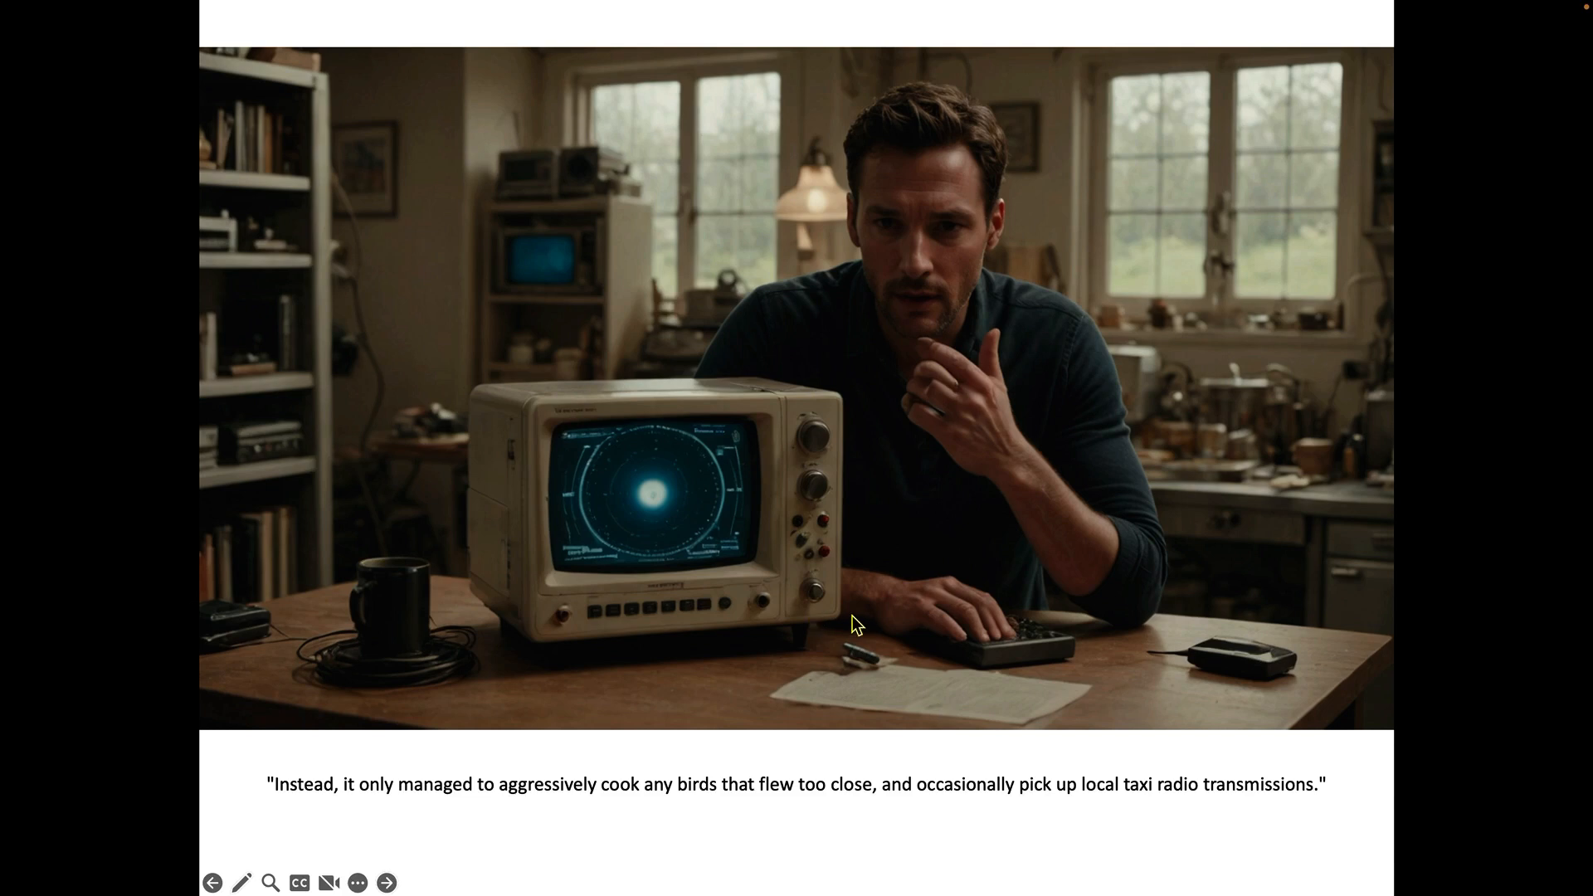
key("Left")
key("Left")
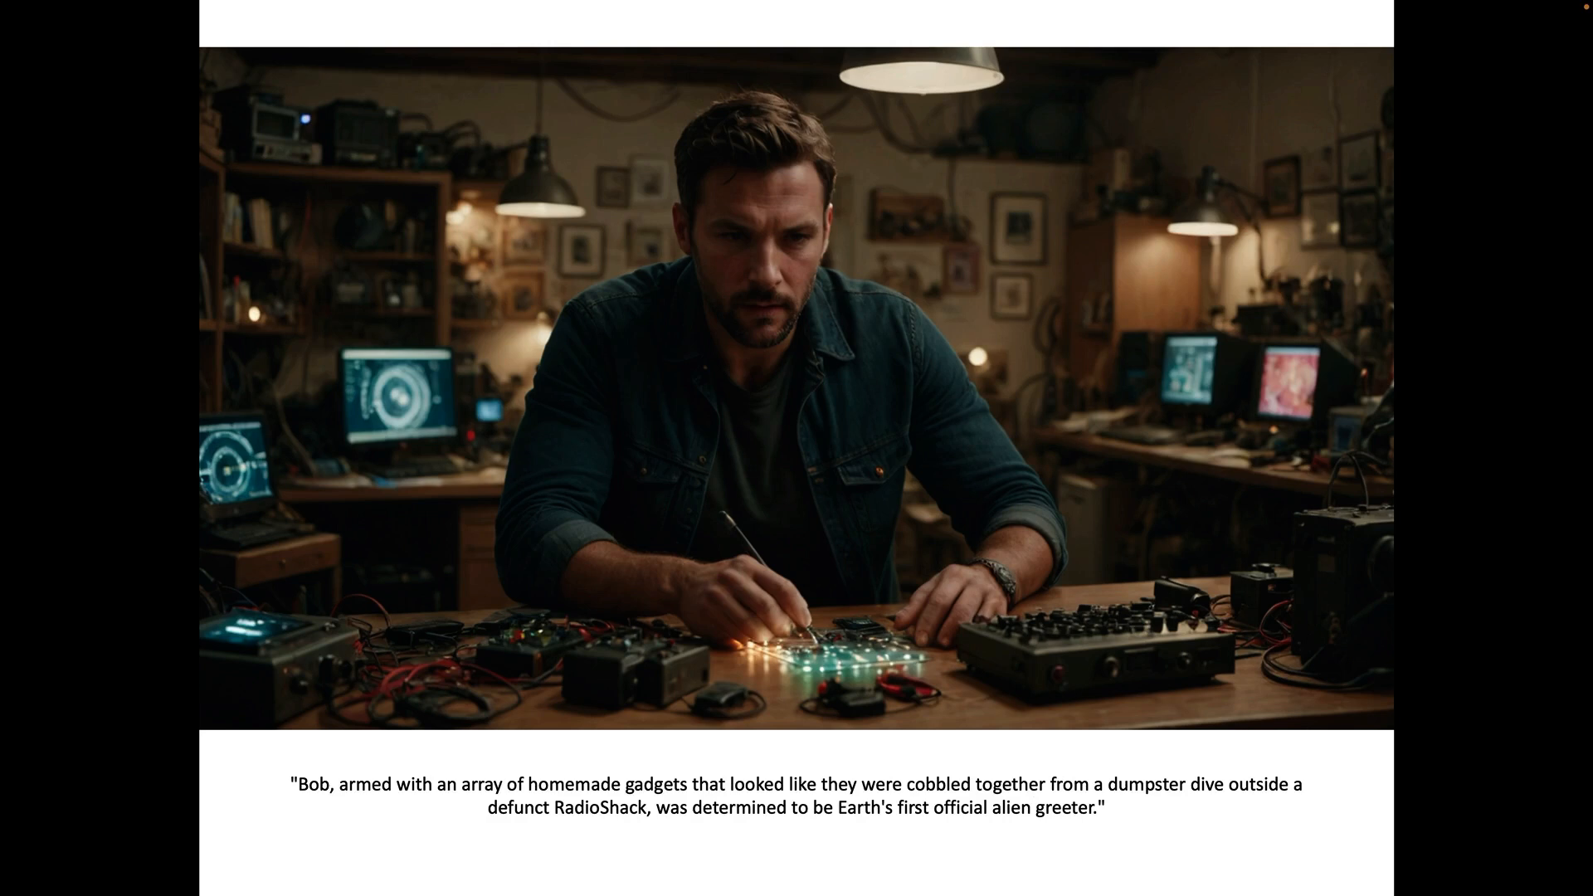
key("Right")
key("Right")
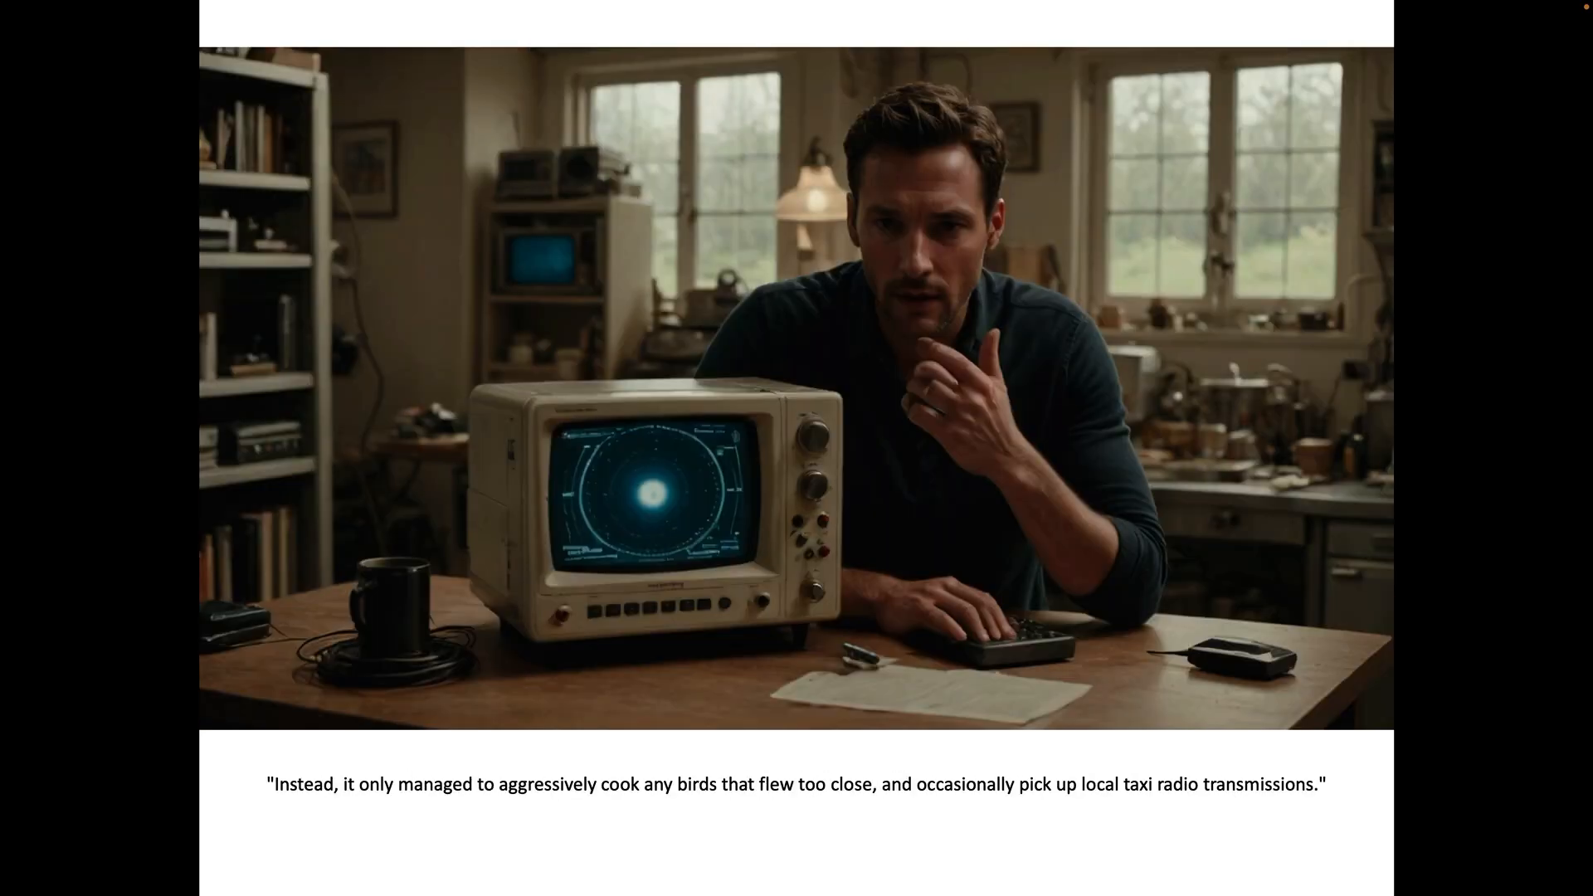
key("Right")
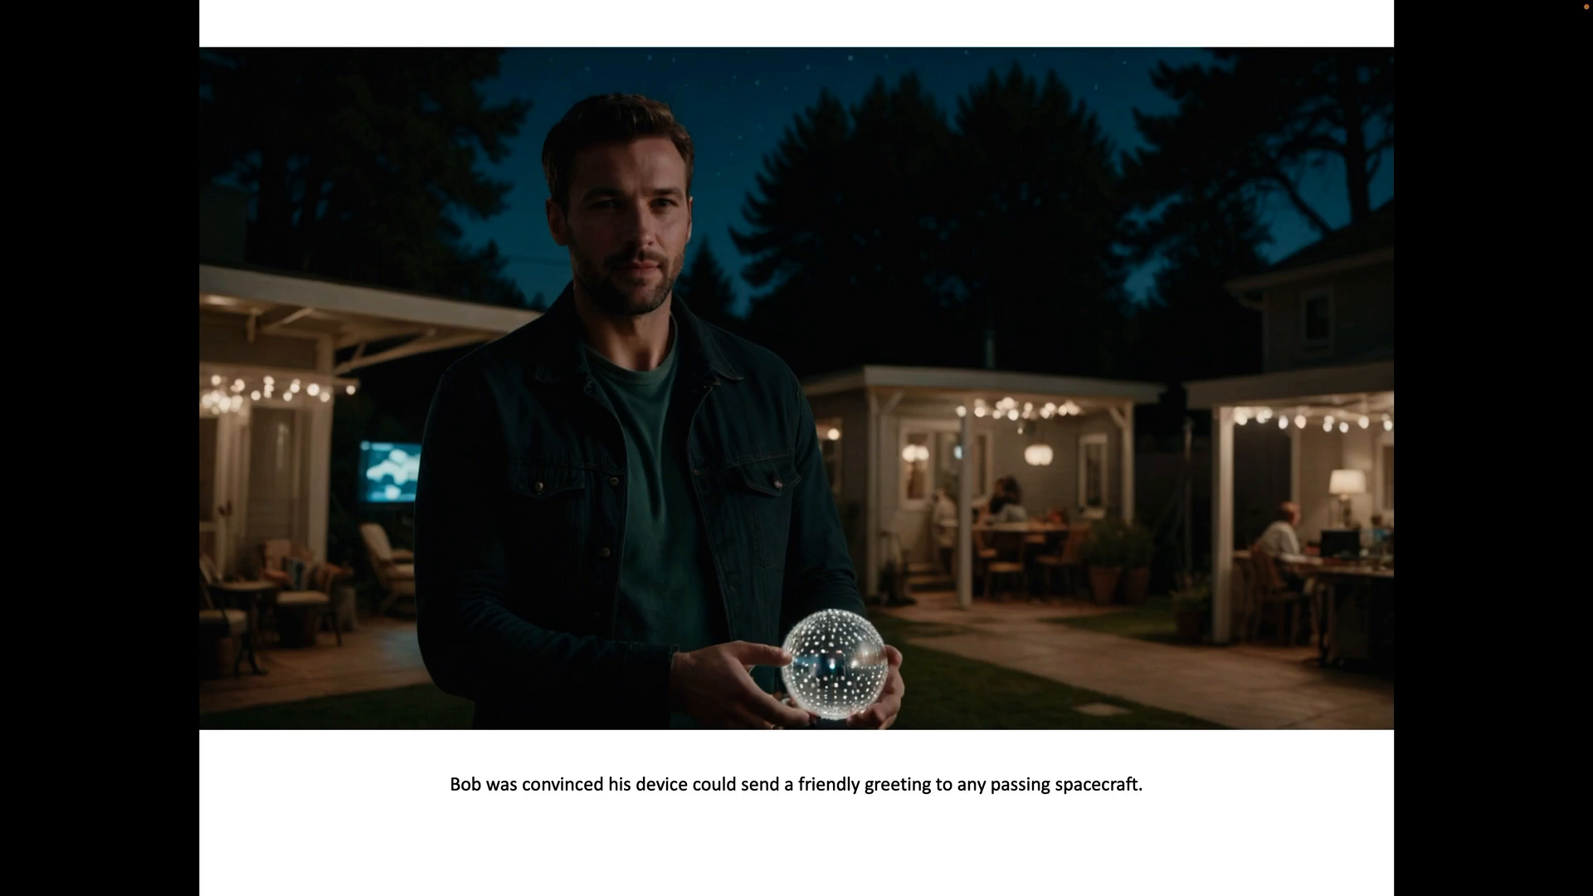
key("Right")
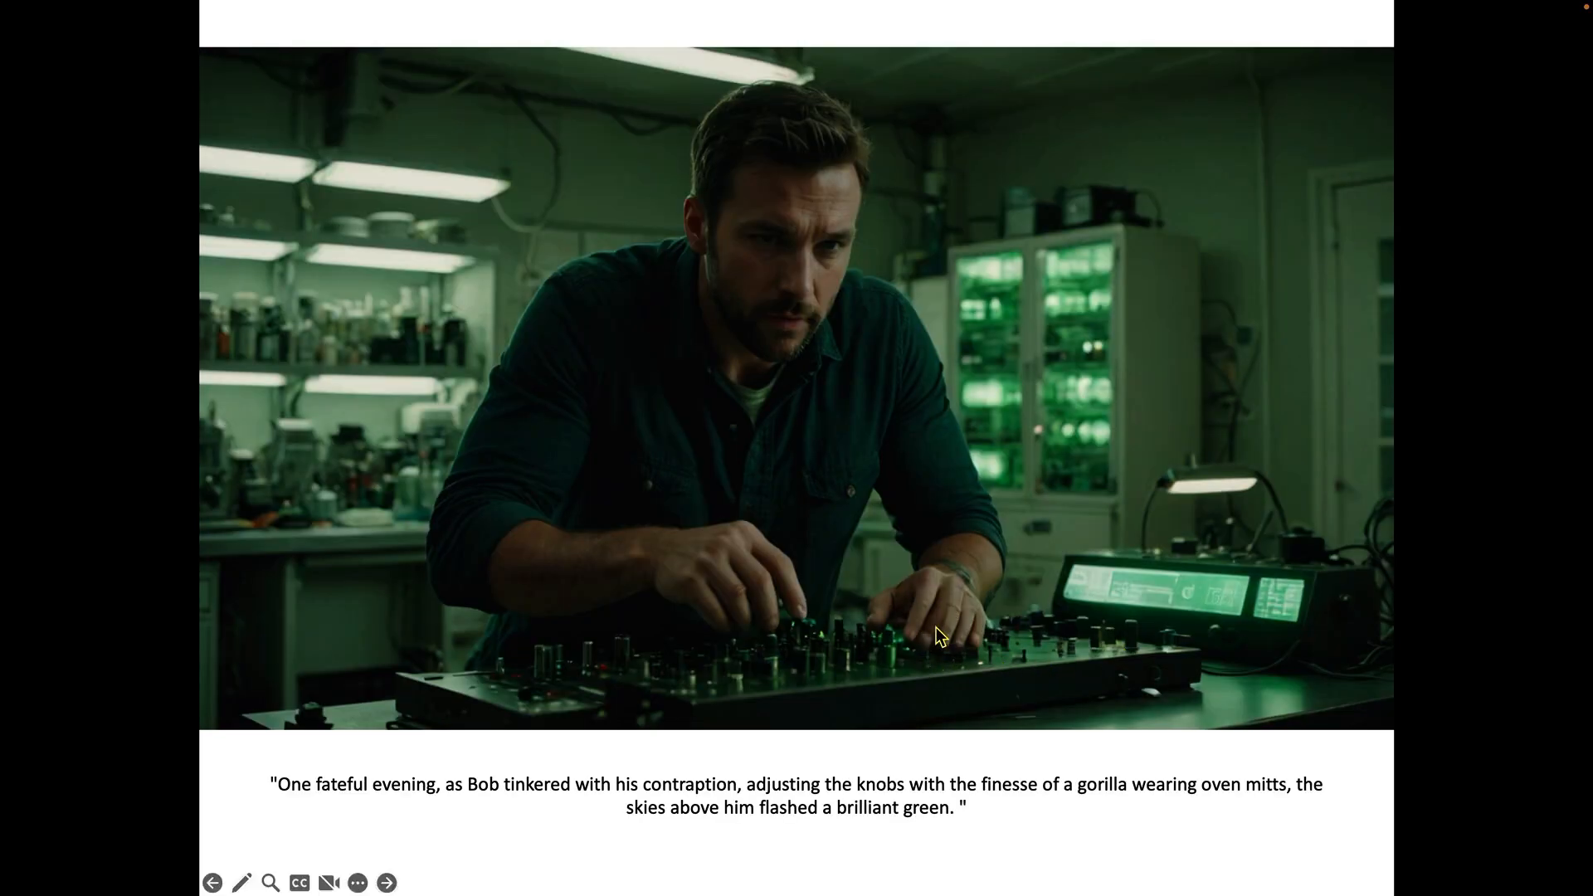
key("Right")
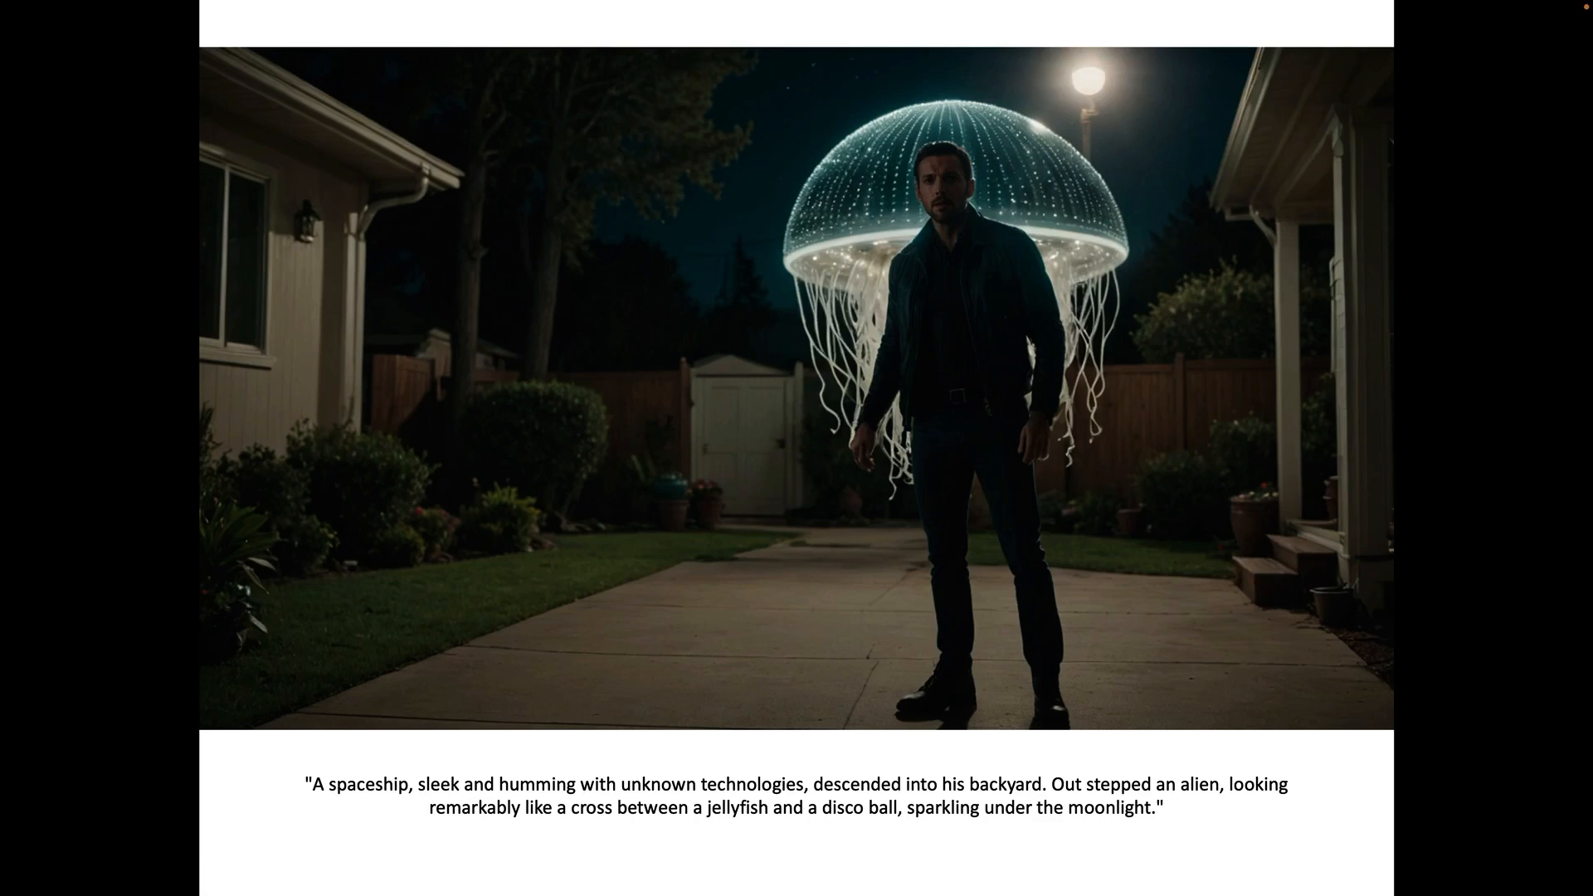
key("Right")
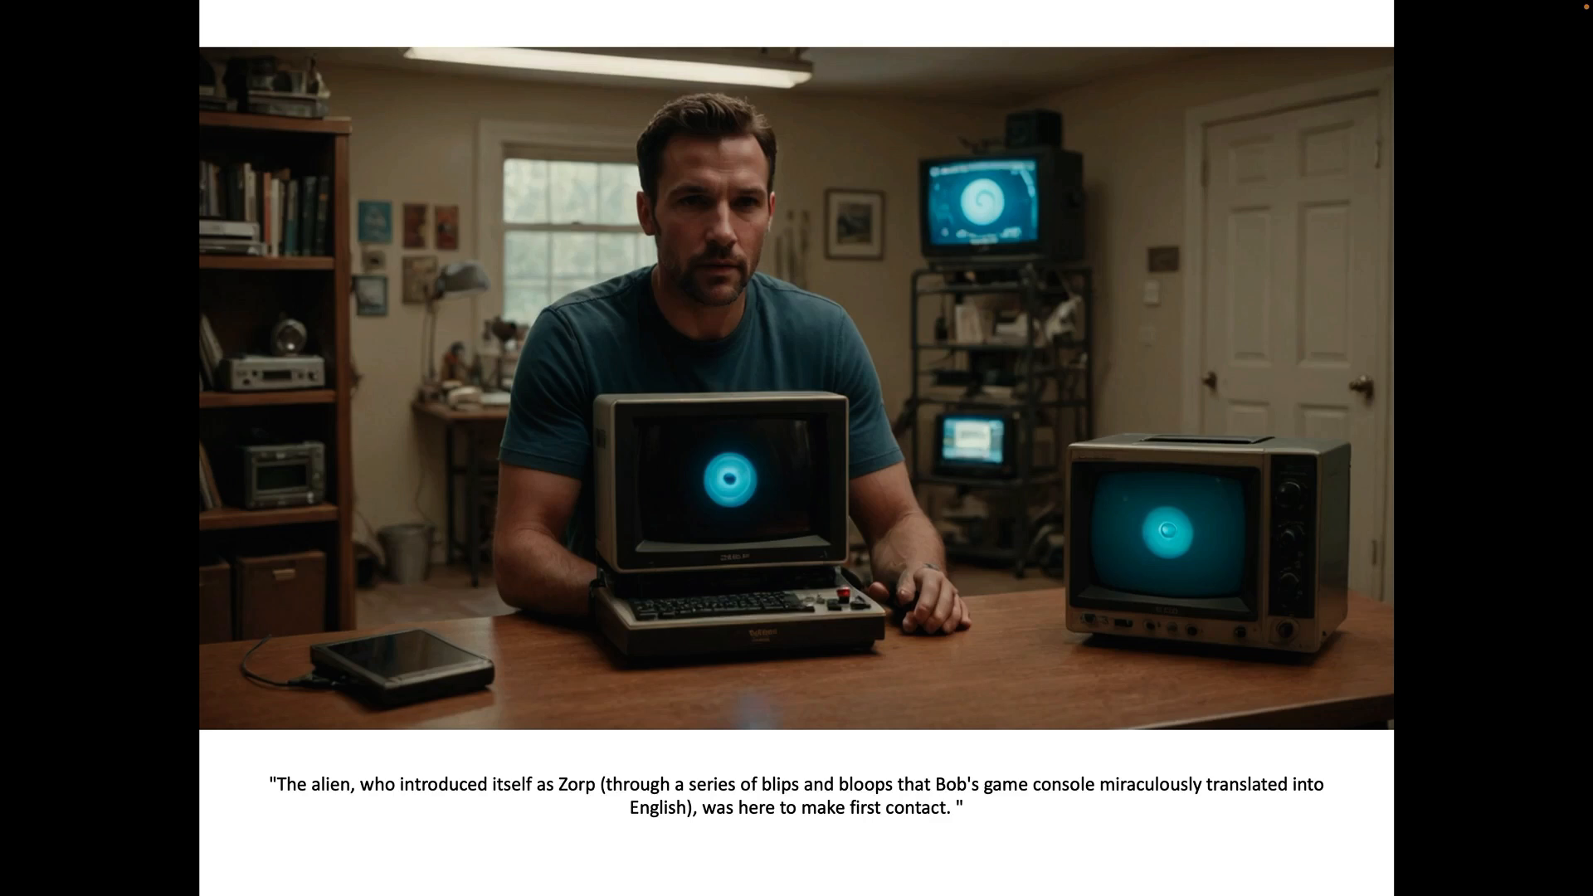
key("Right")
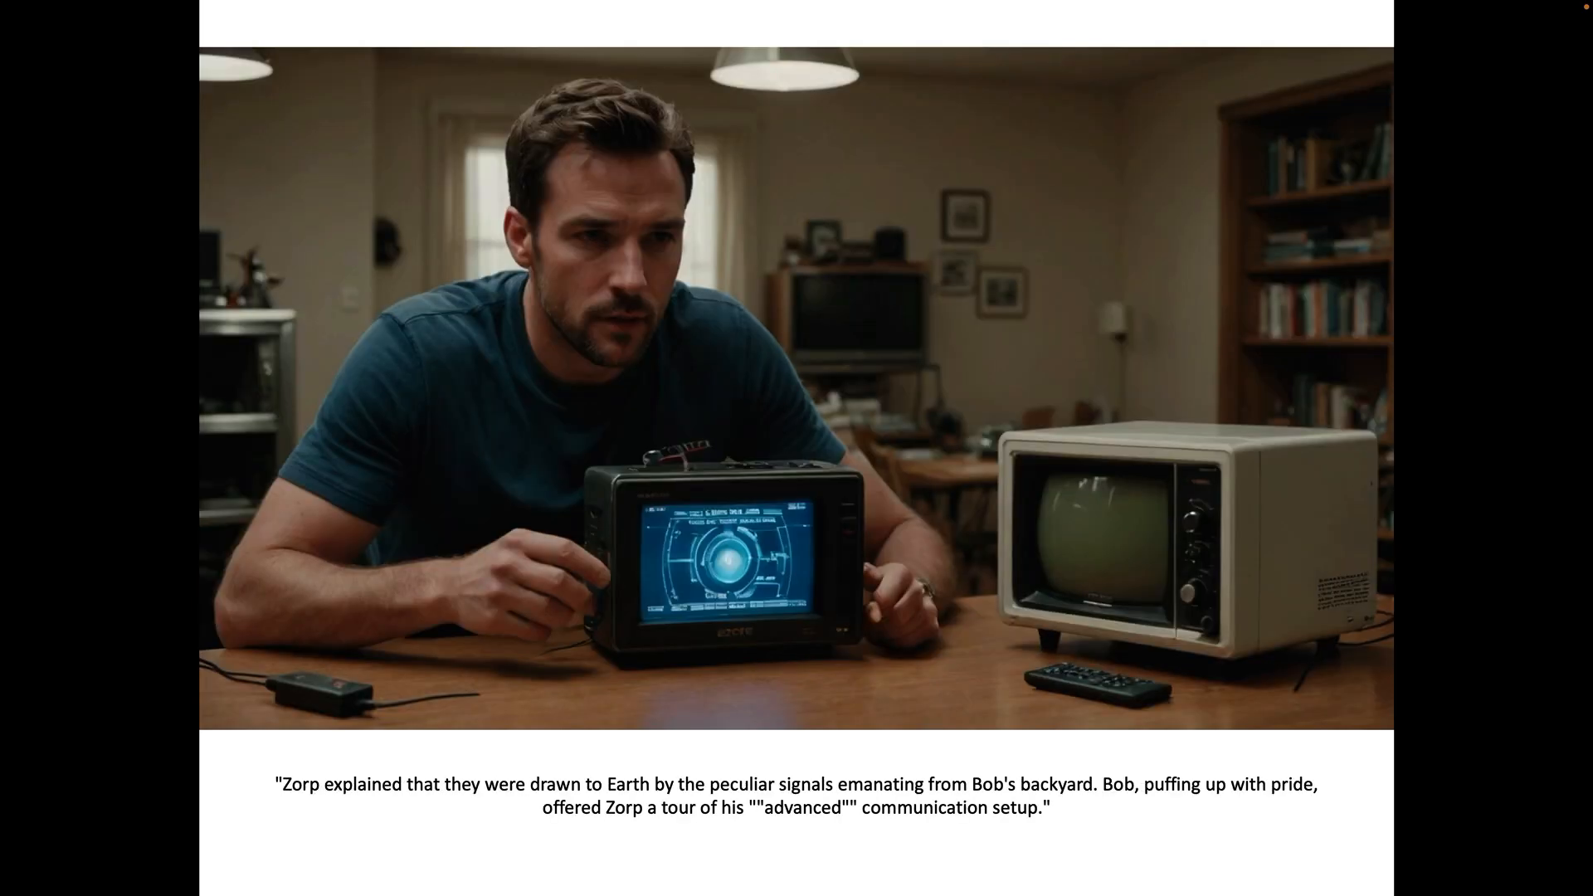
key("Right")
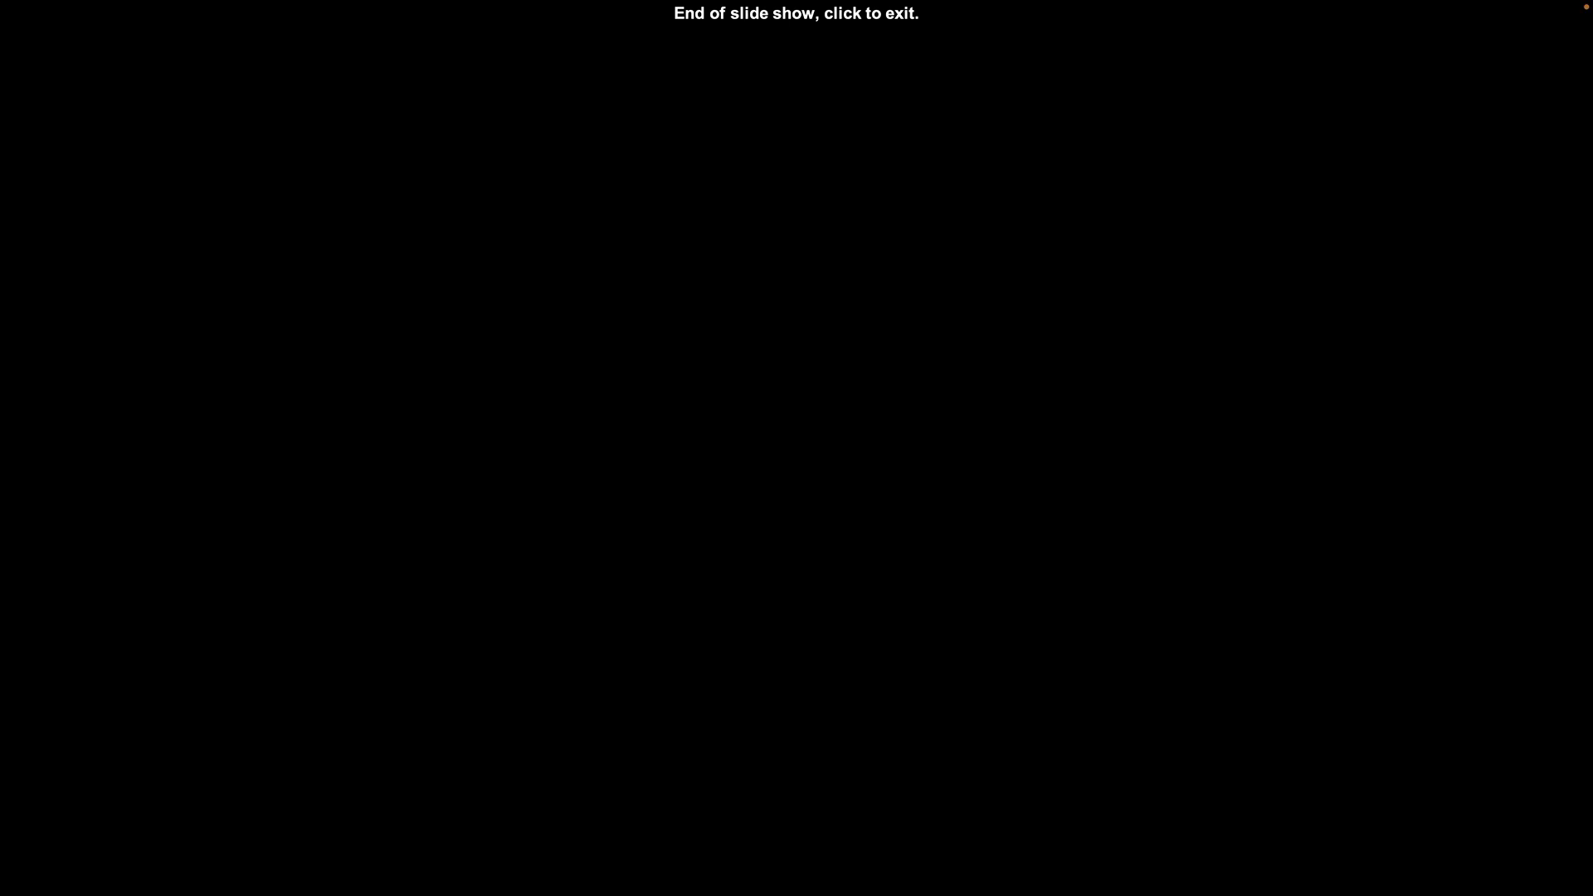
left_click(1245, 564)
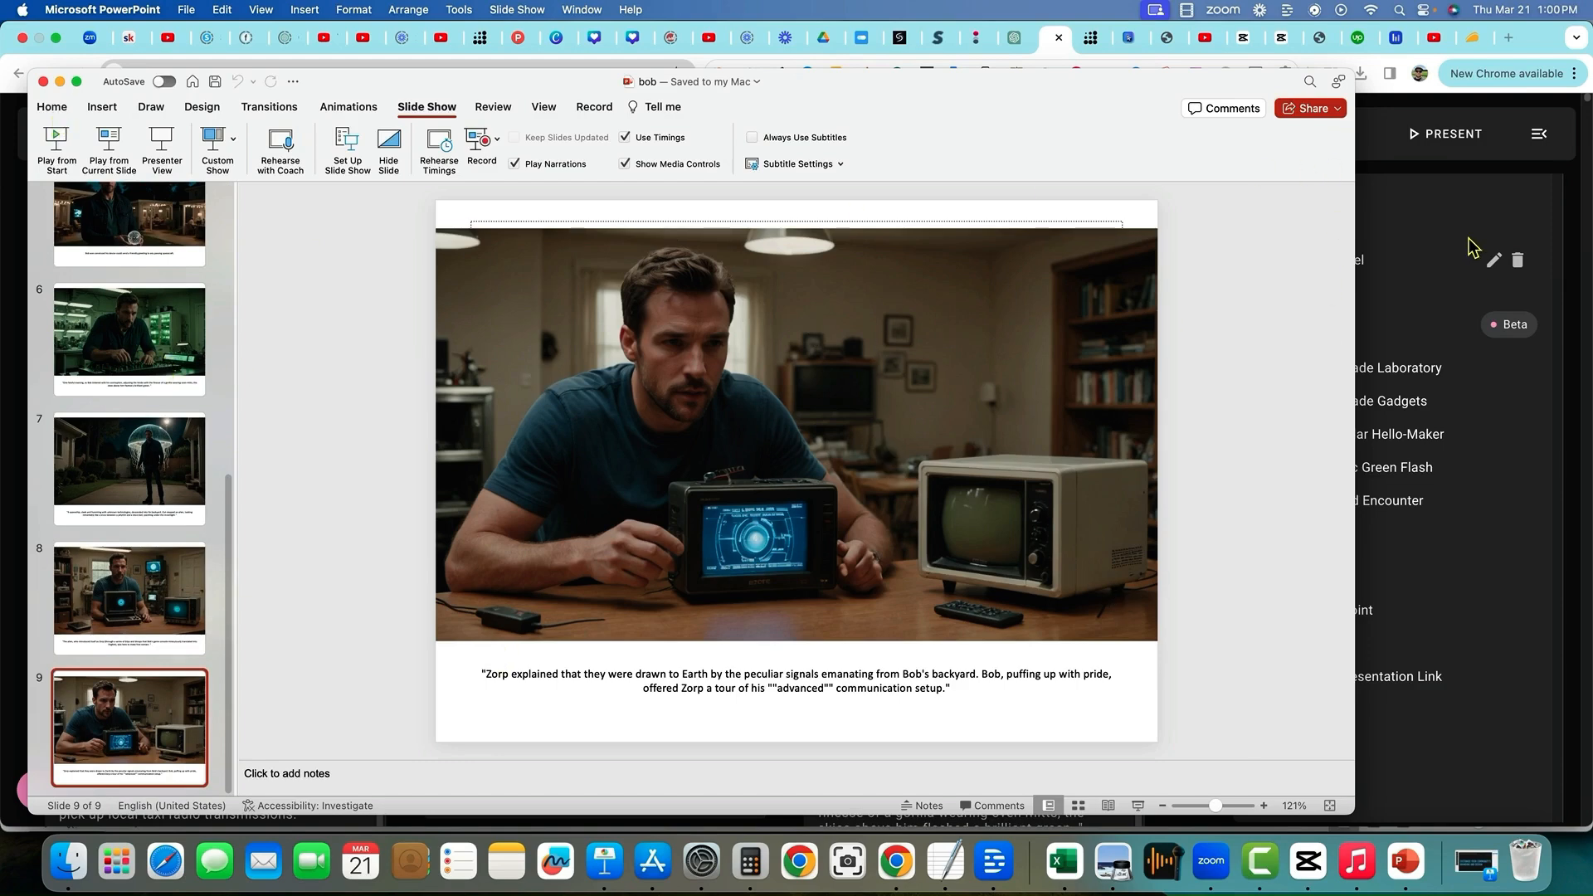
Step: Switch back to Katalist in Chrome, copy the storyboard's presentation link, and open it in a new incognito window
left_click(1438, 219)
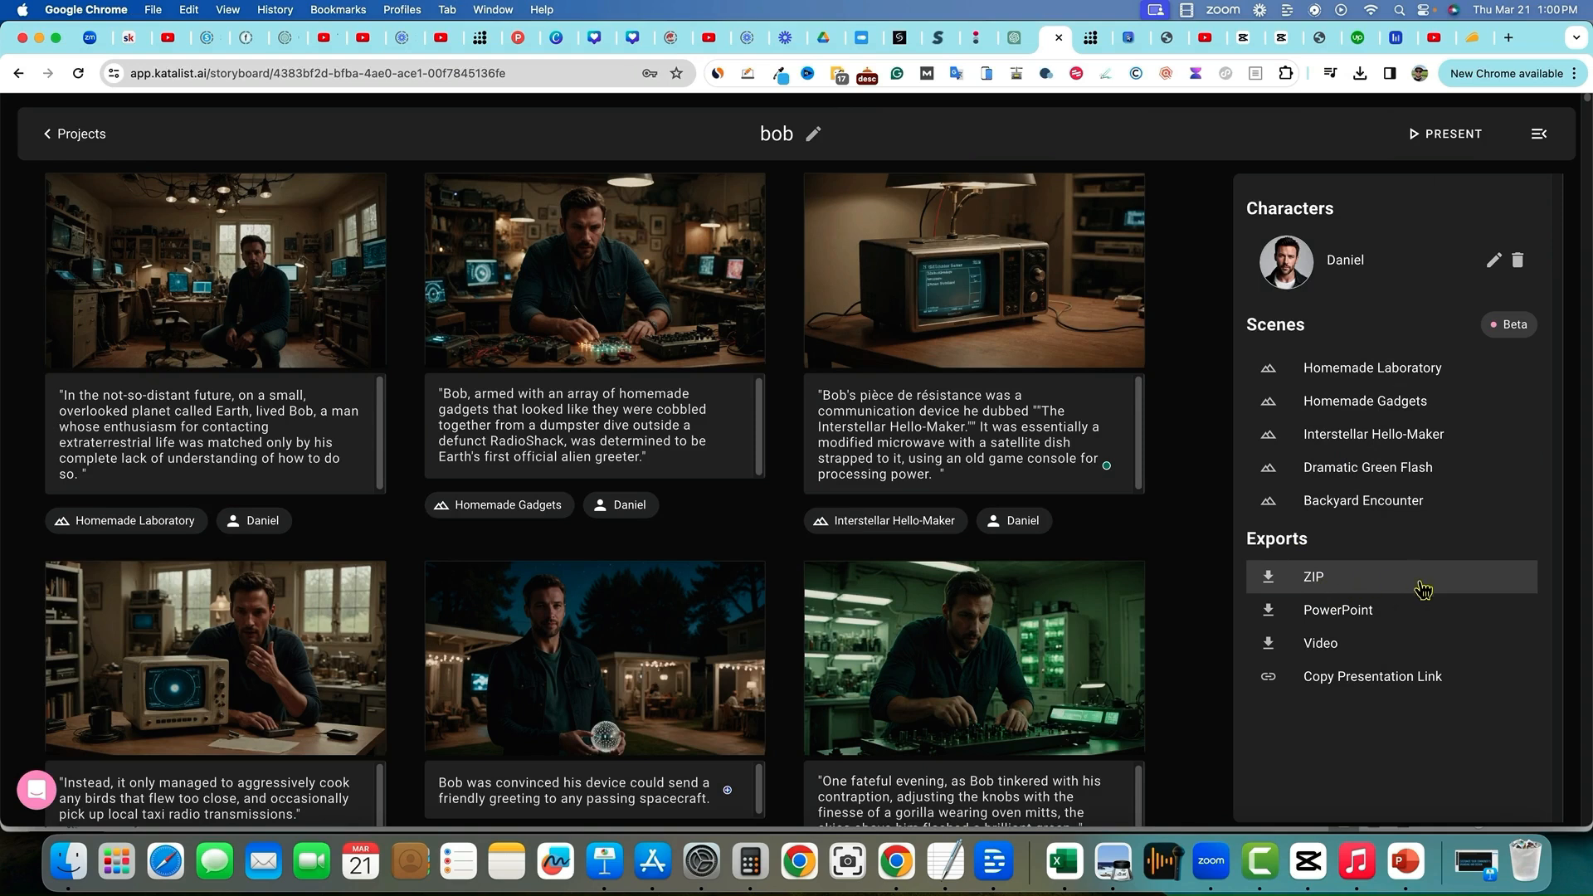
left_click(1401, 689)
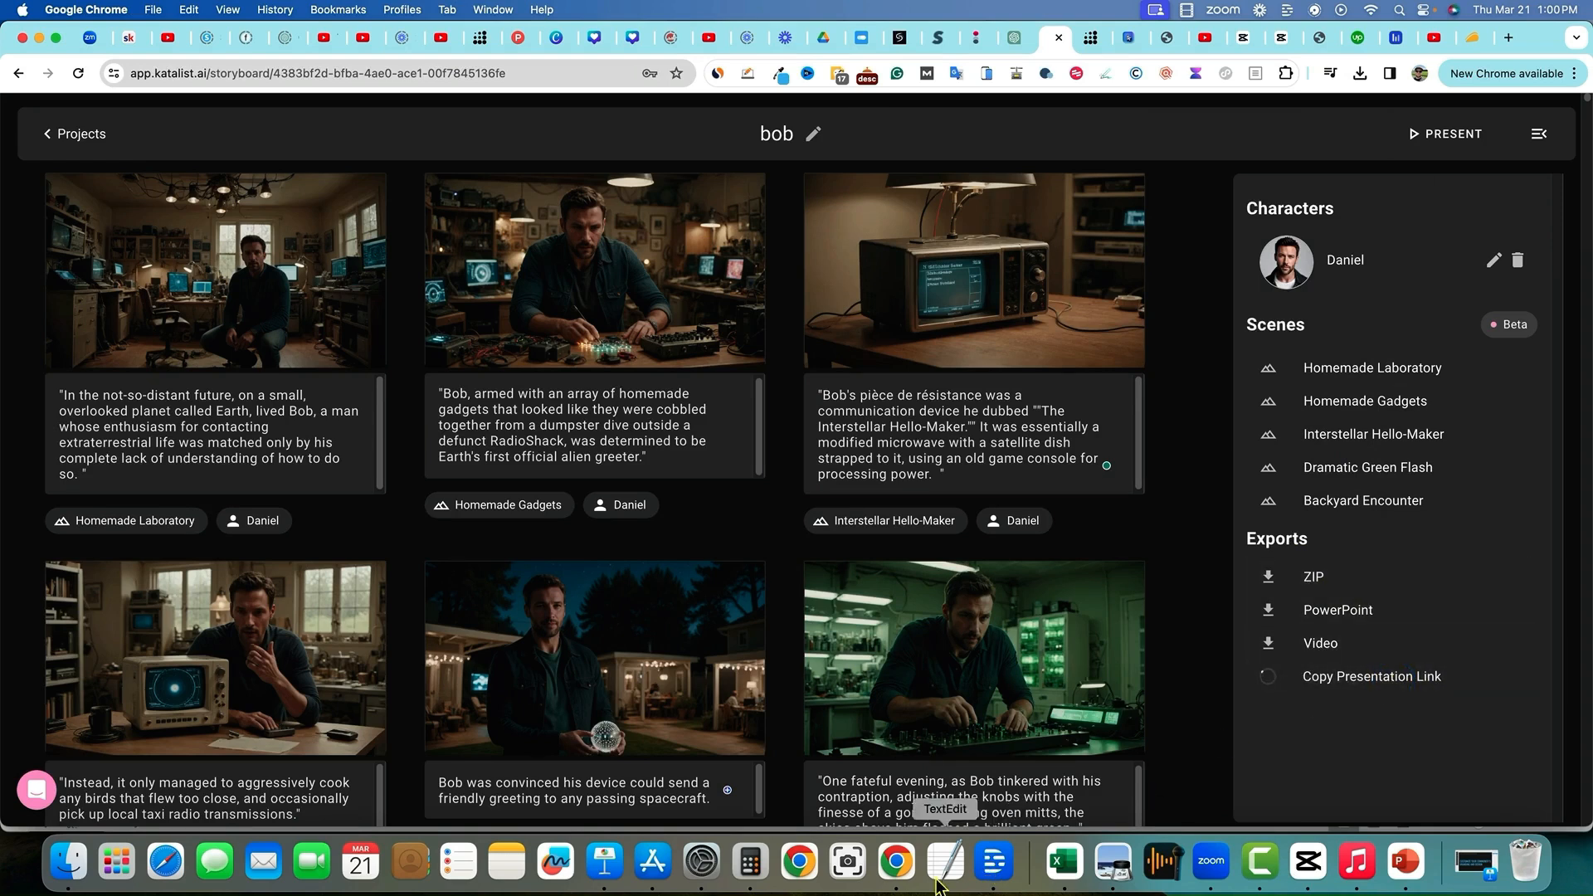
right_click(896, 863)
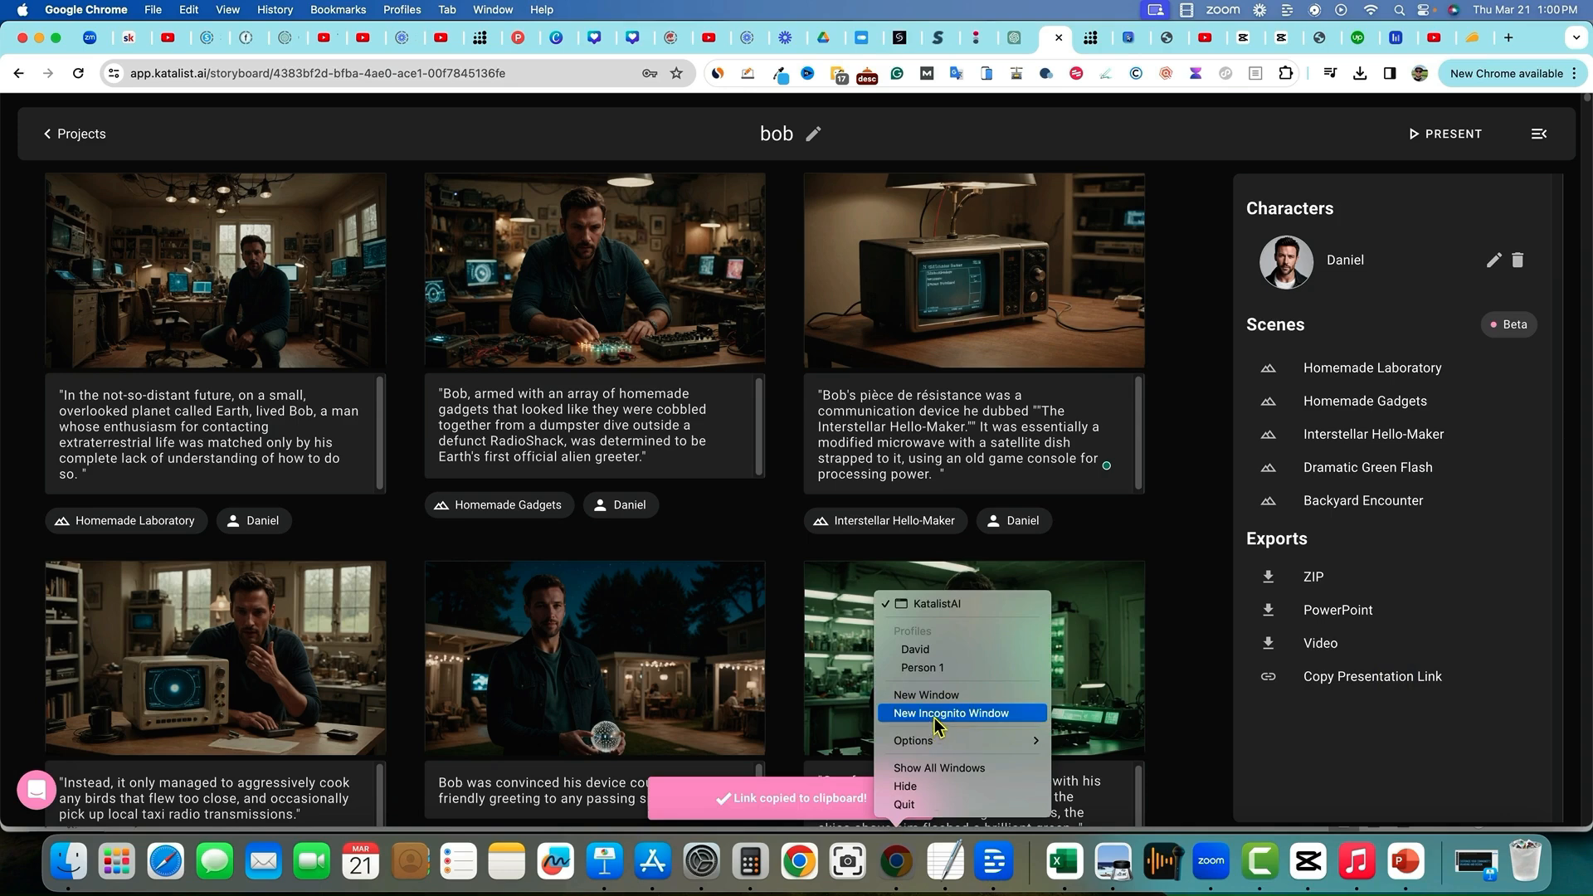
left_click(936, 716)
key("super+v")
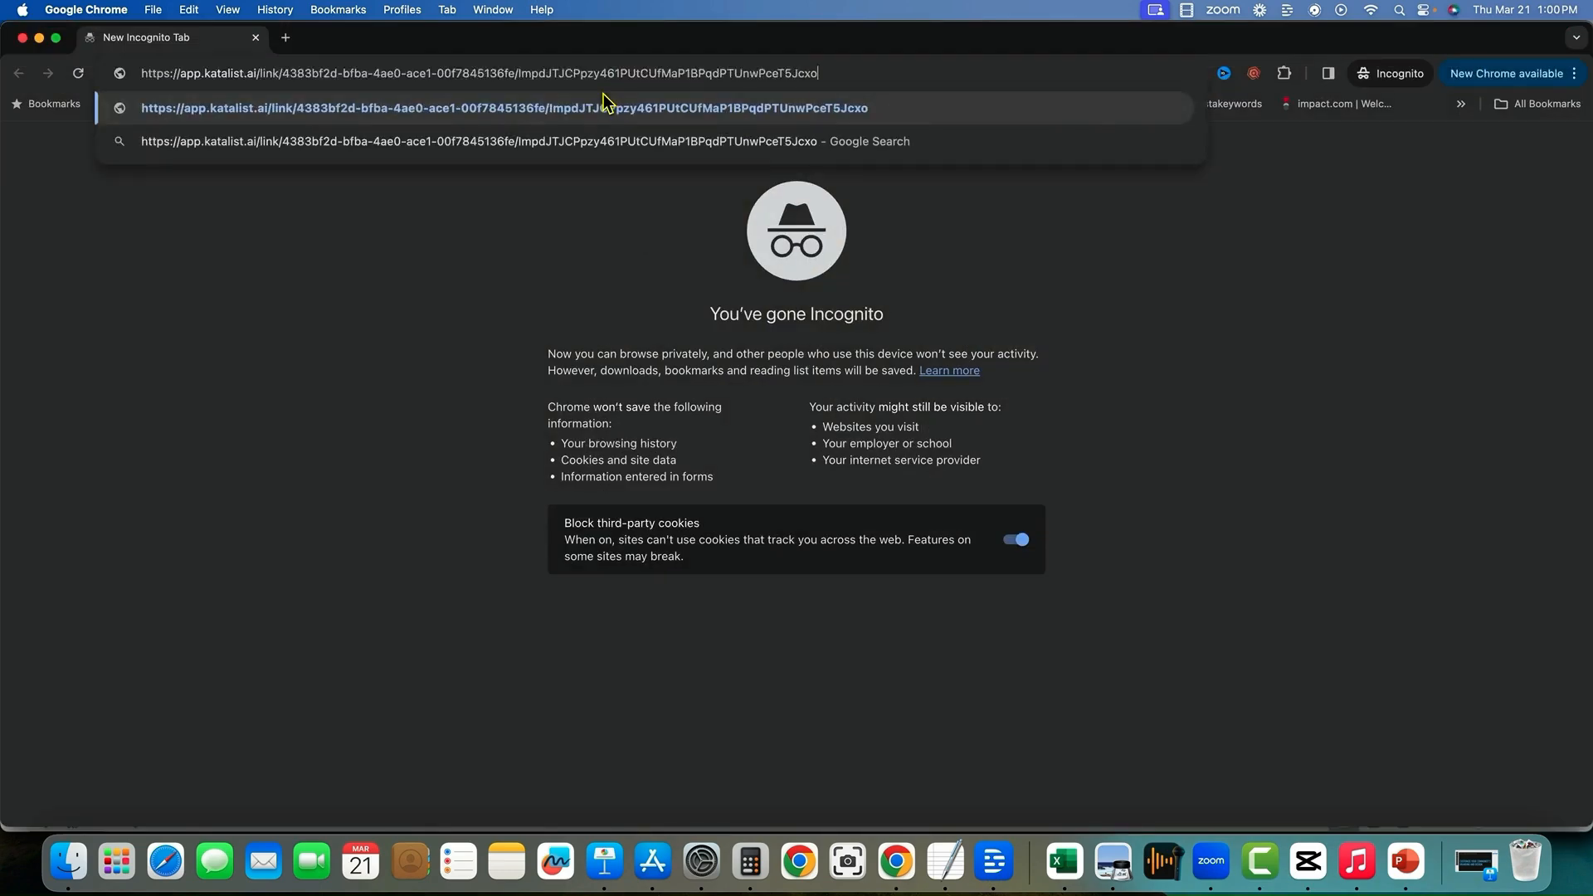
key("Return")
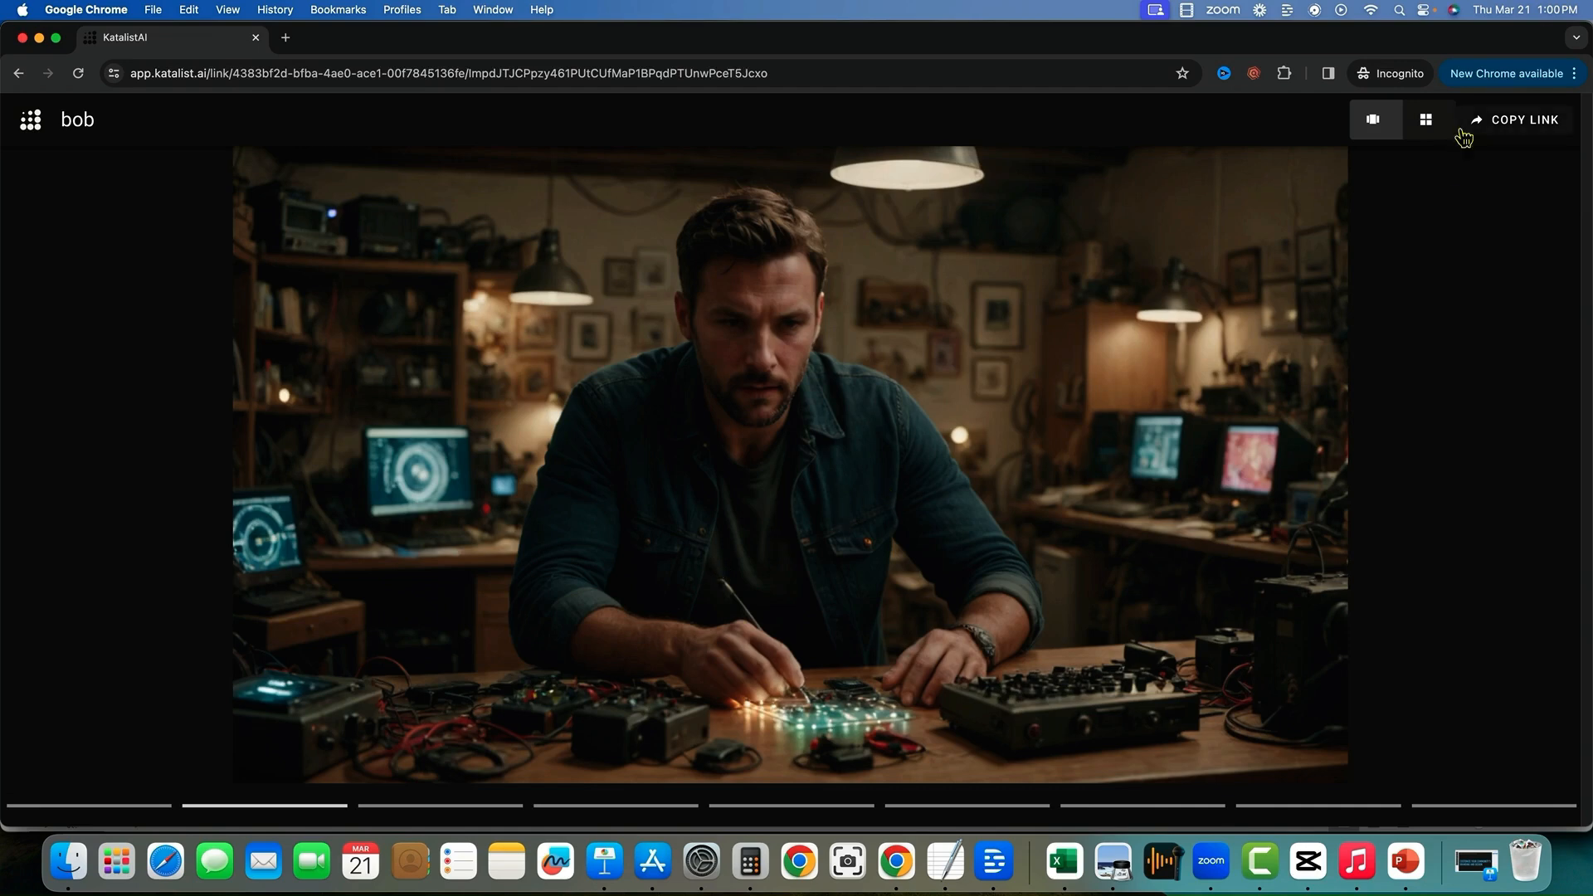
Step: Show the shared bob presentation as a grid and look over all its frames with their captions
left_click(1426, 120)
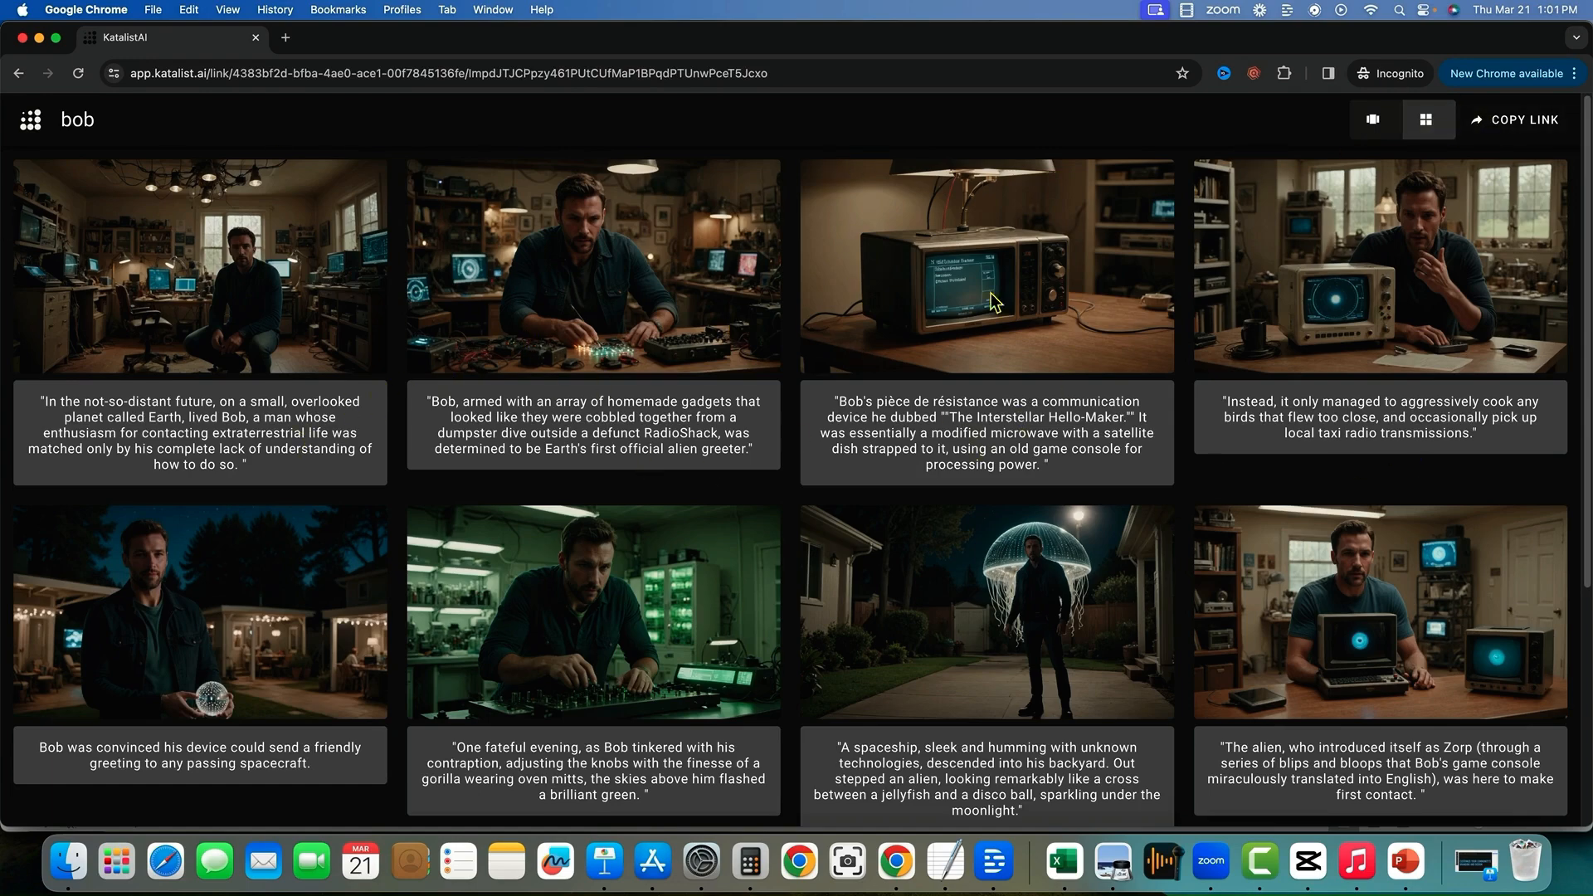
scroll(730, 722, "down", 5)
scroll(730, 722, "up", 5)
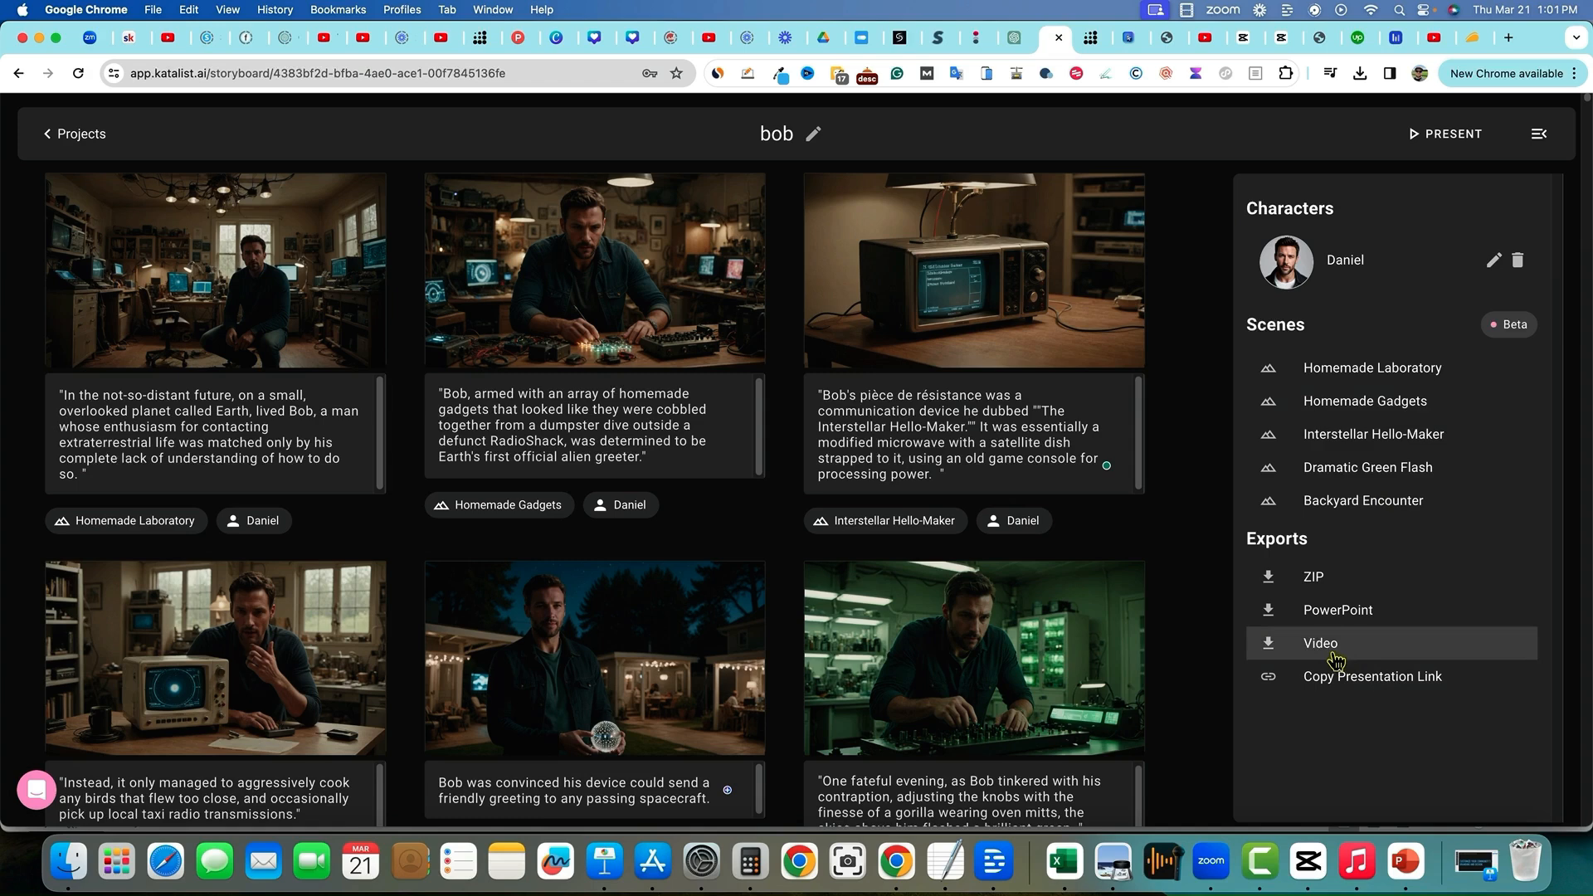
Step: Return to the bob storyboard in the main Katalist window and export it as a video
left_click(1331, 655)
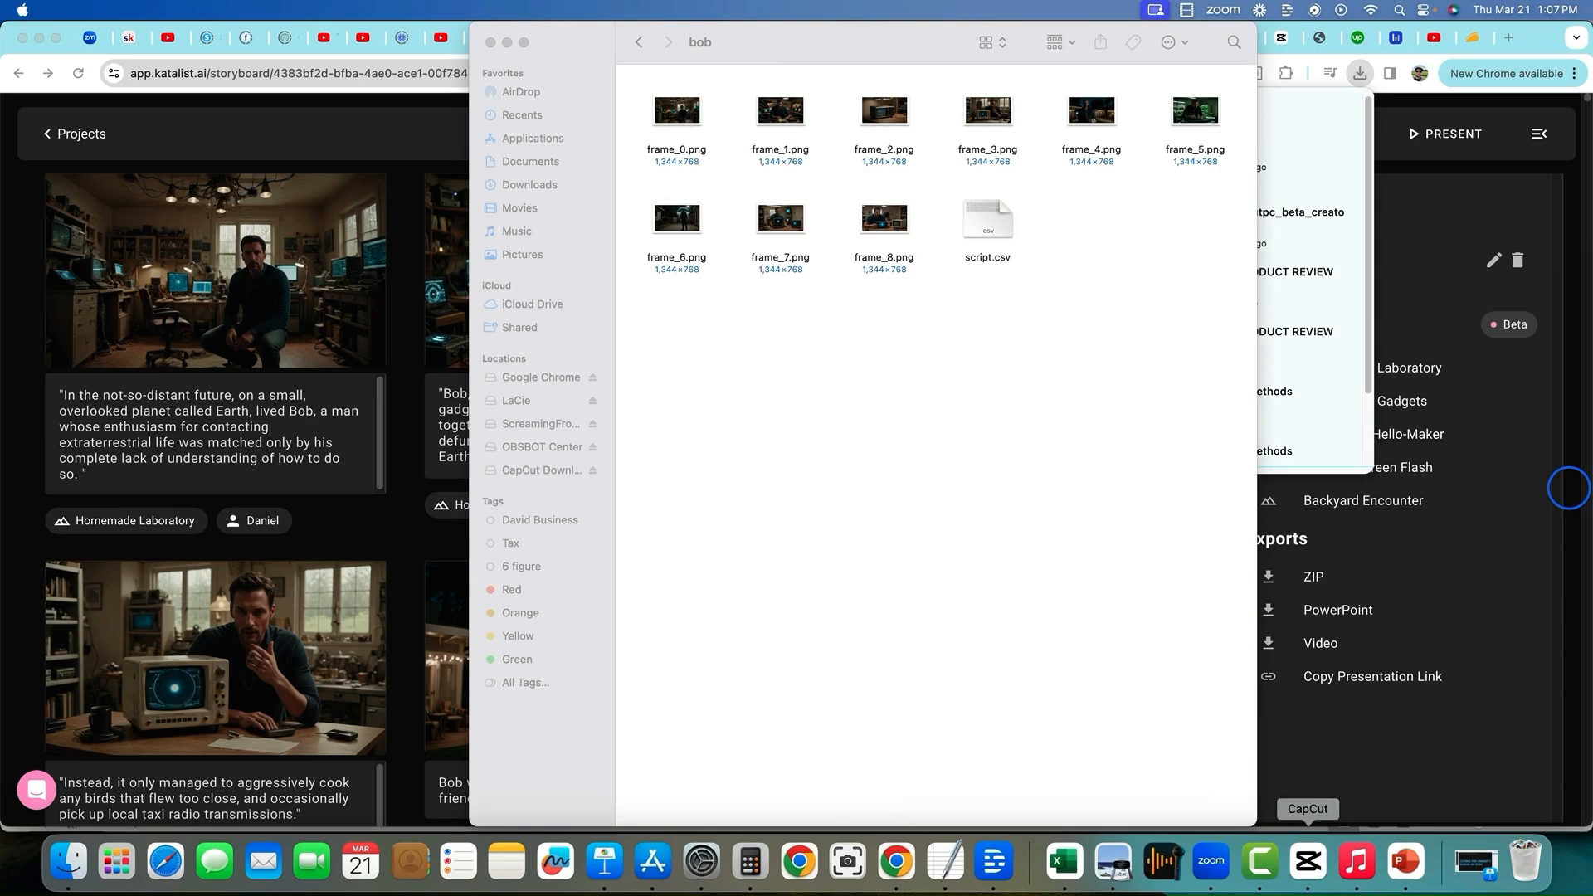
Step: Switch to CapCut and import frame_0.png through frame_8.png from Finder's bob folder into the 0321 project's media
left_click(1310, 867)
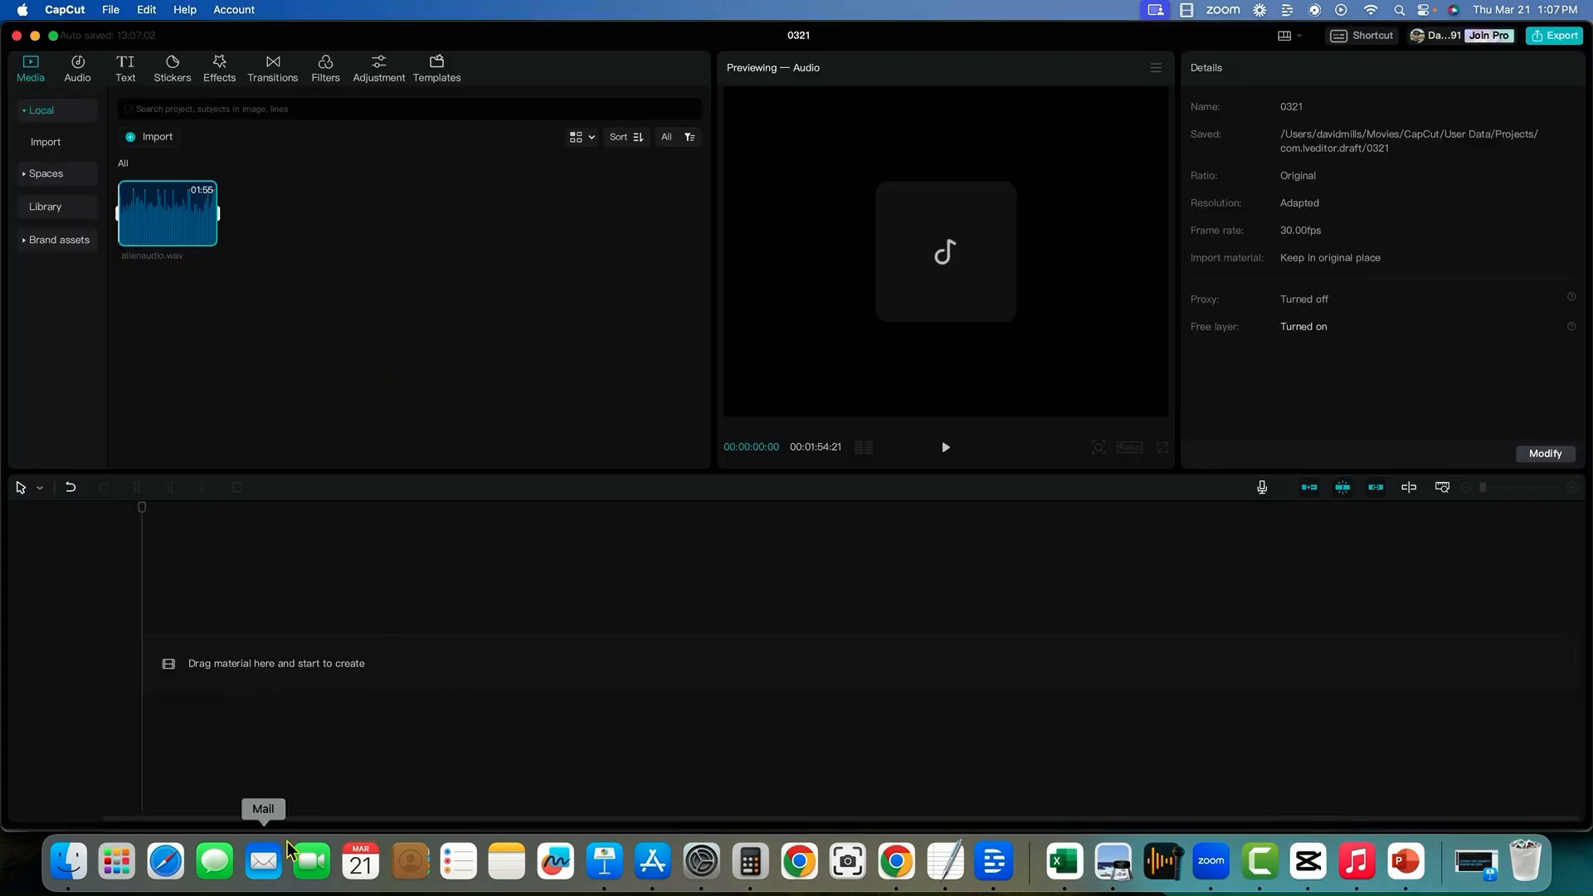
left_click(69, 863)
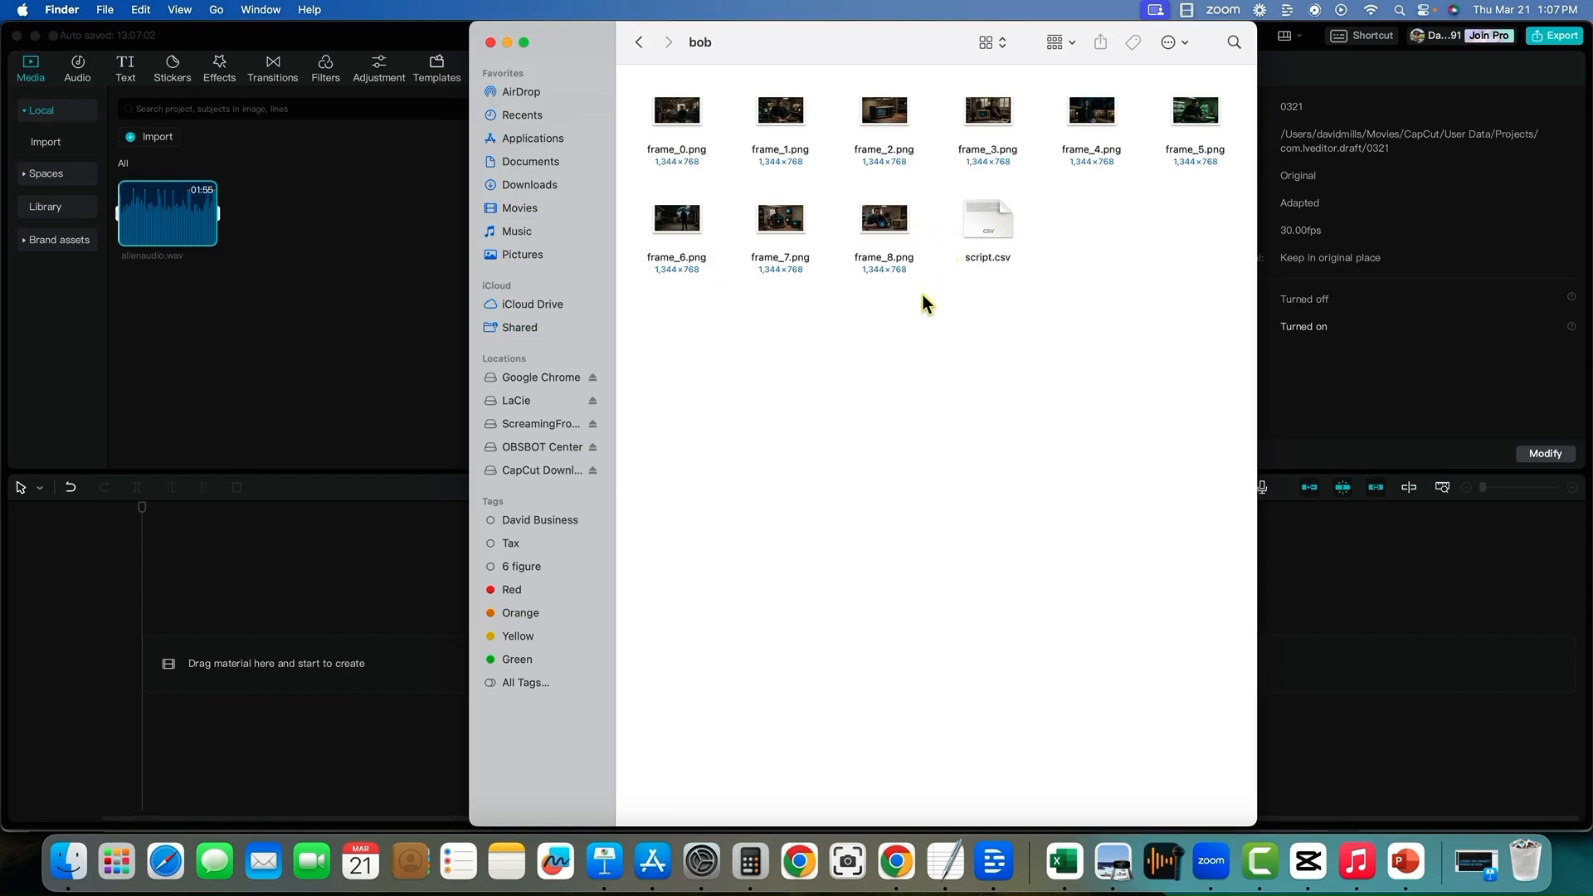
left_click_drag(814, 211, 662, 108)
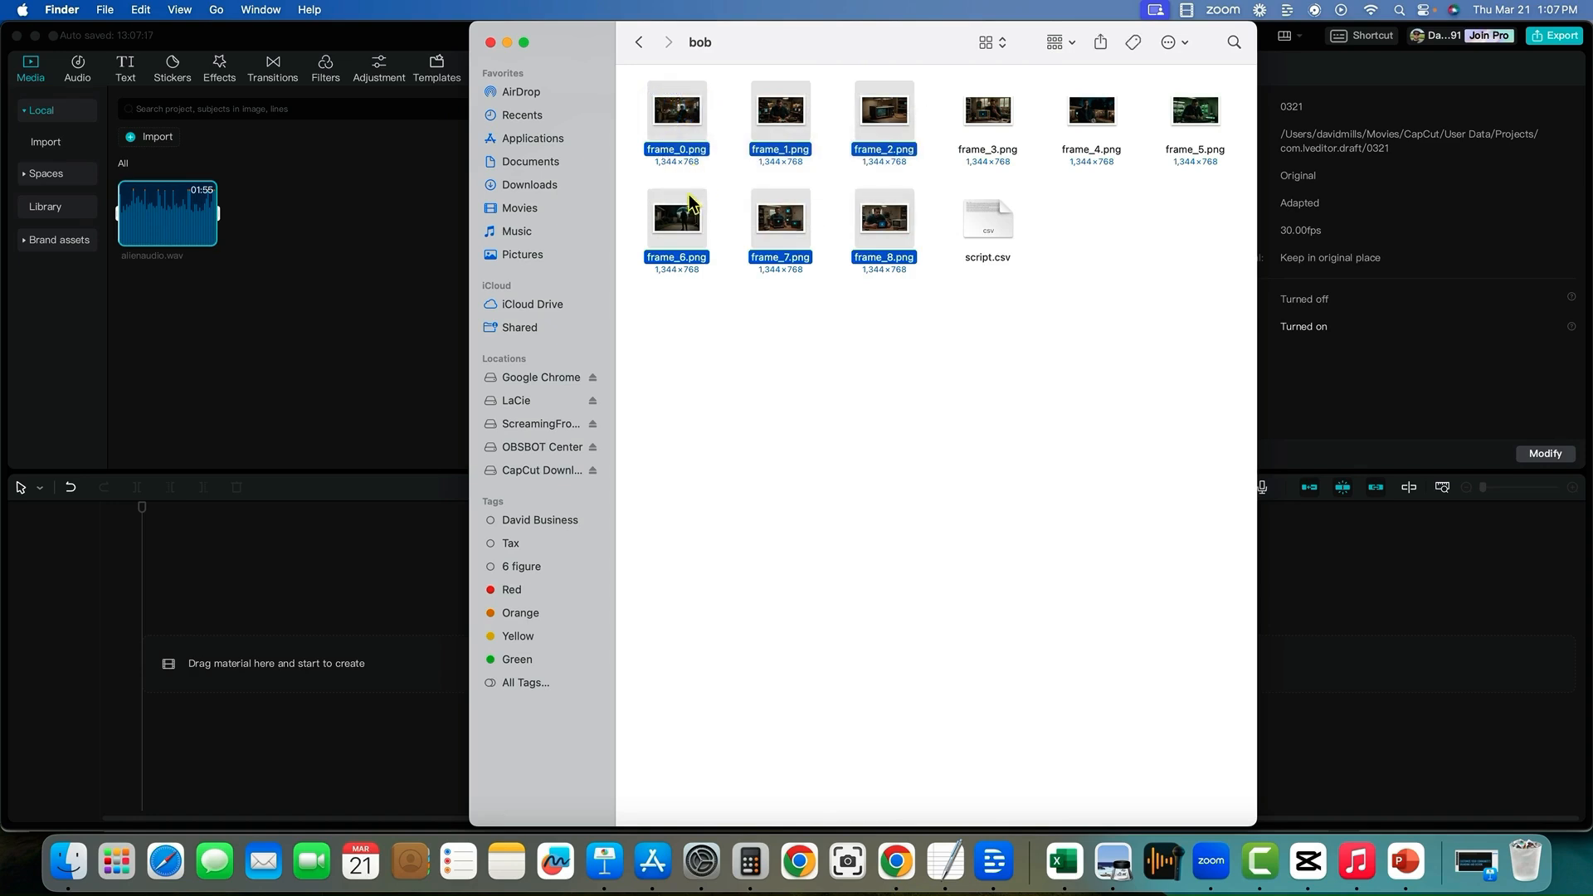
left_click_drag(686, 196, 207, 366)
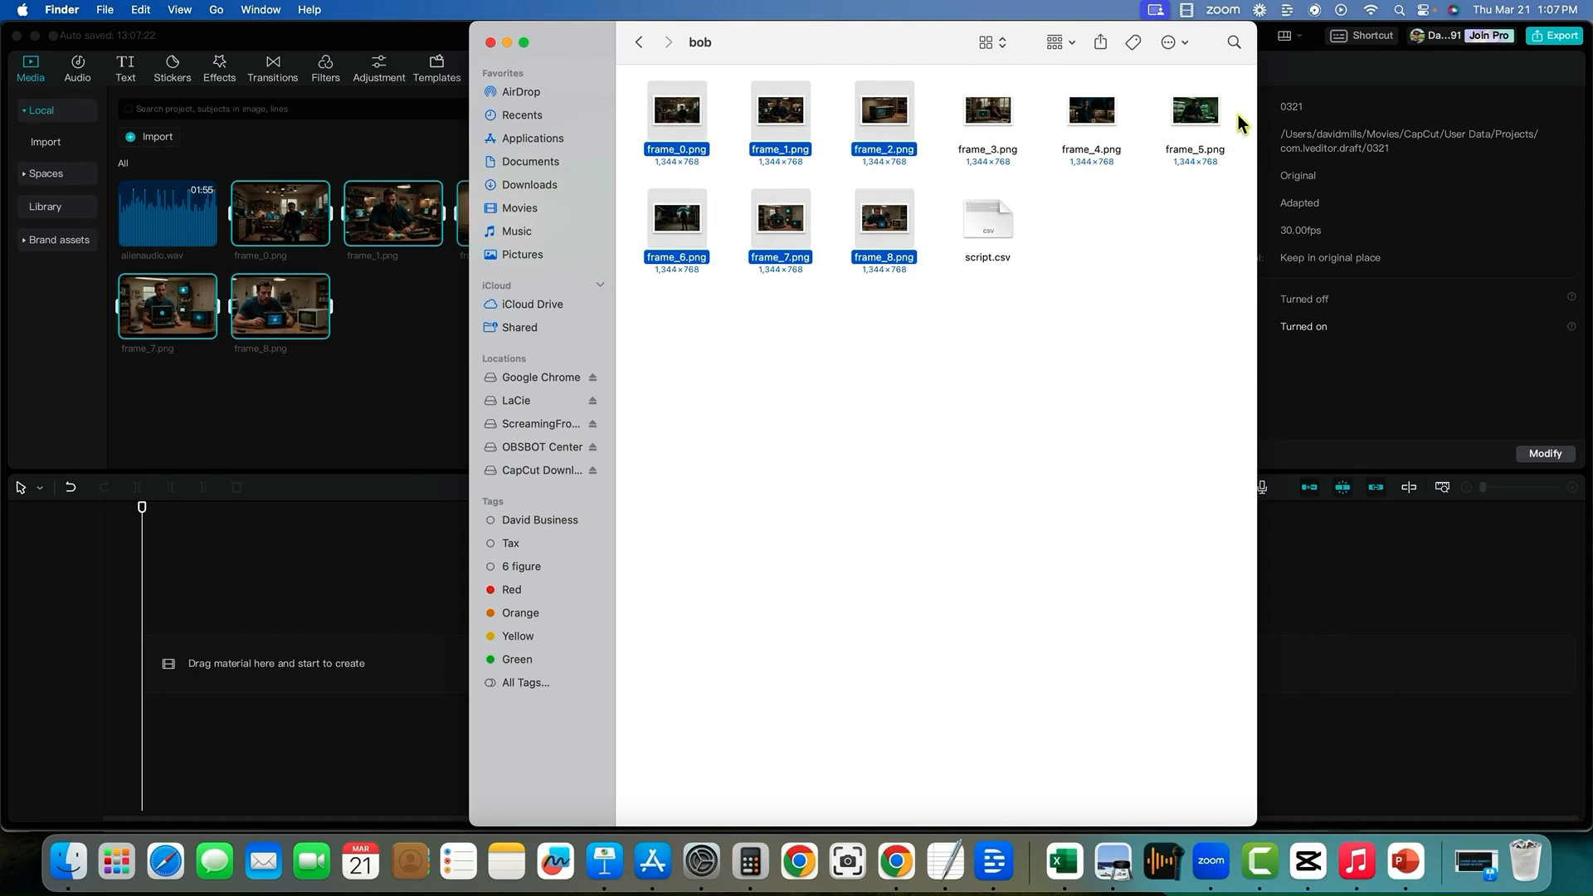
left_click_drag(1238, 114, 236, 402)
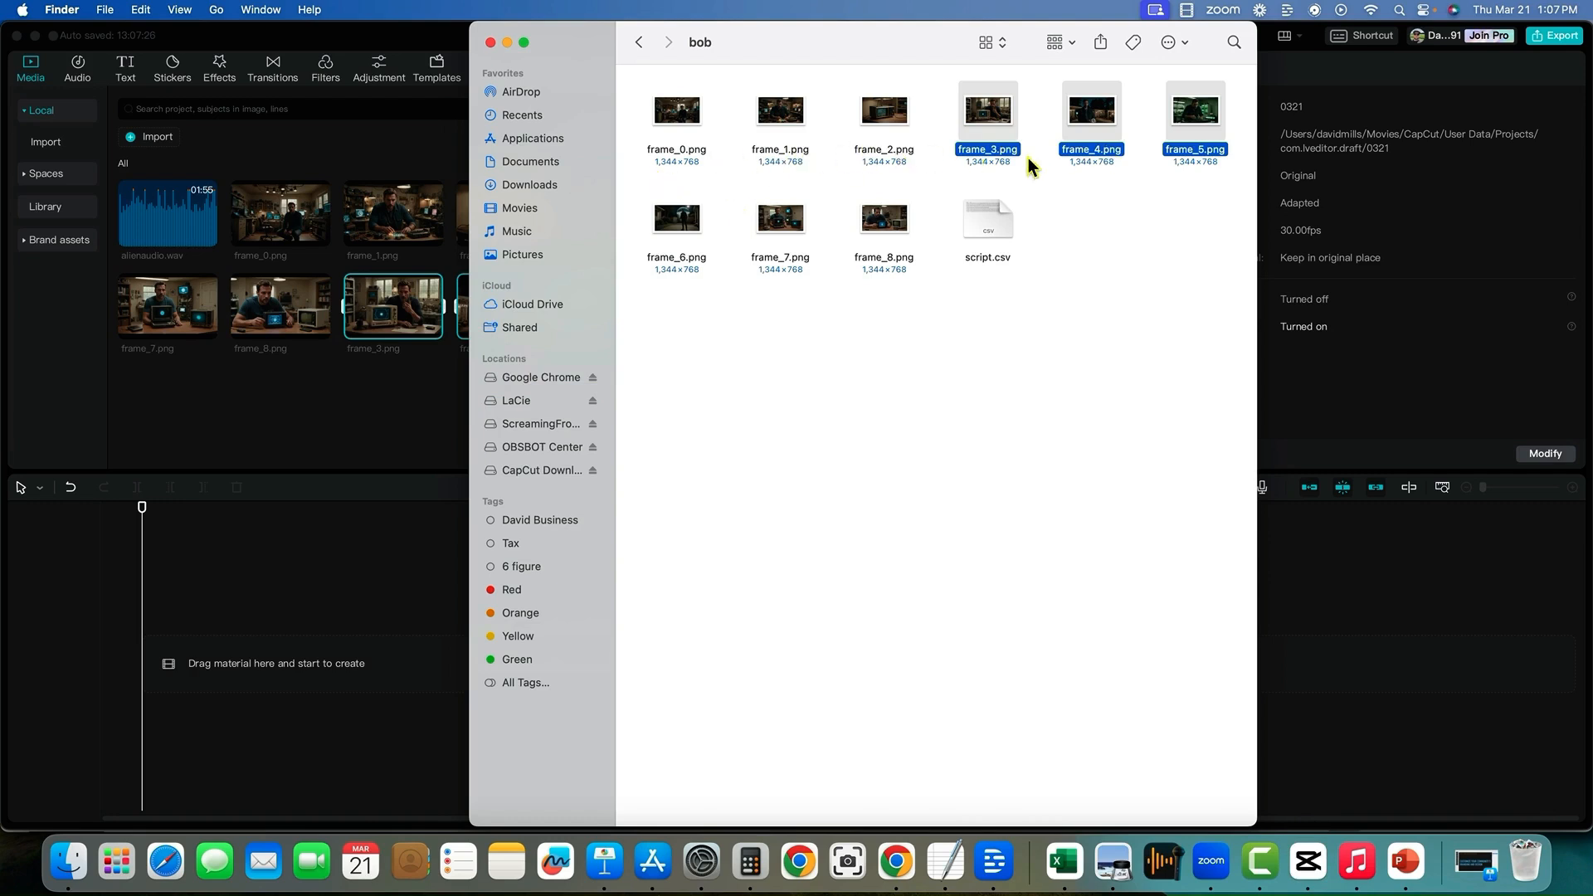
Step: Switch back to CapCut and place frame_1.png through frame_8.png end to end from the start of the 0321 timeline
left_click(375, 378)
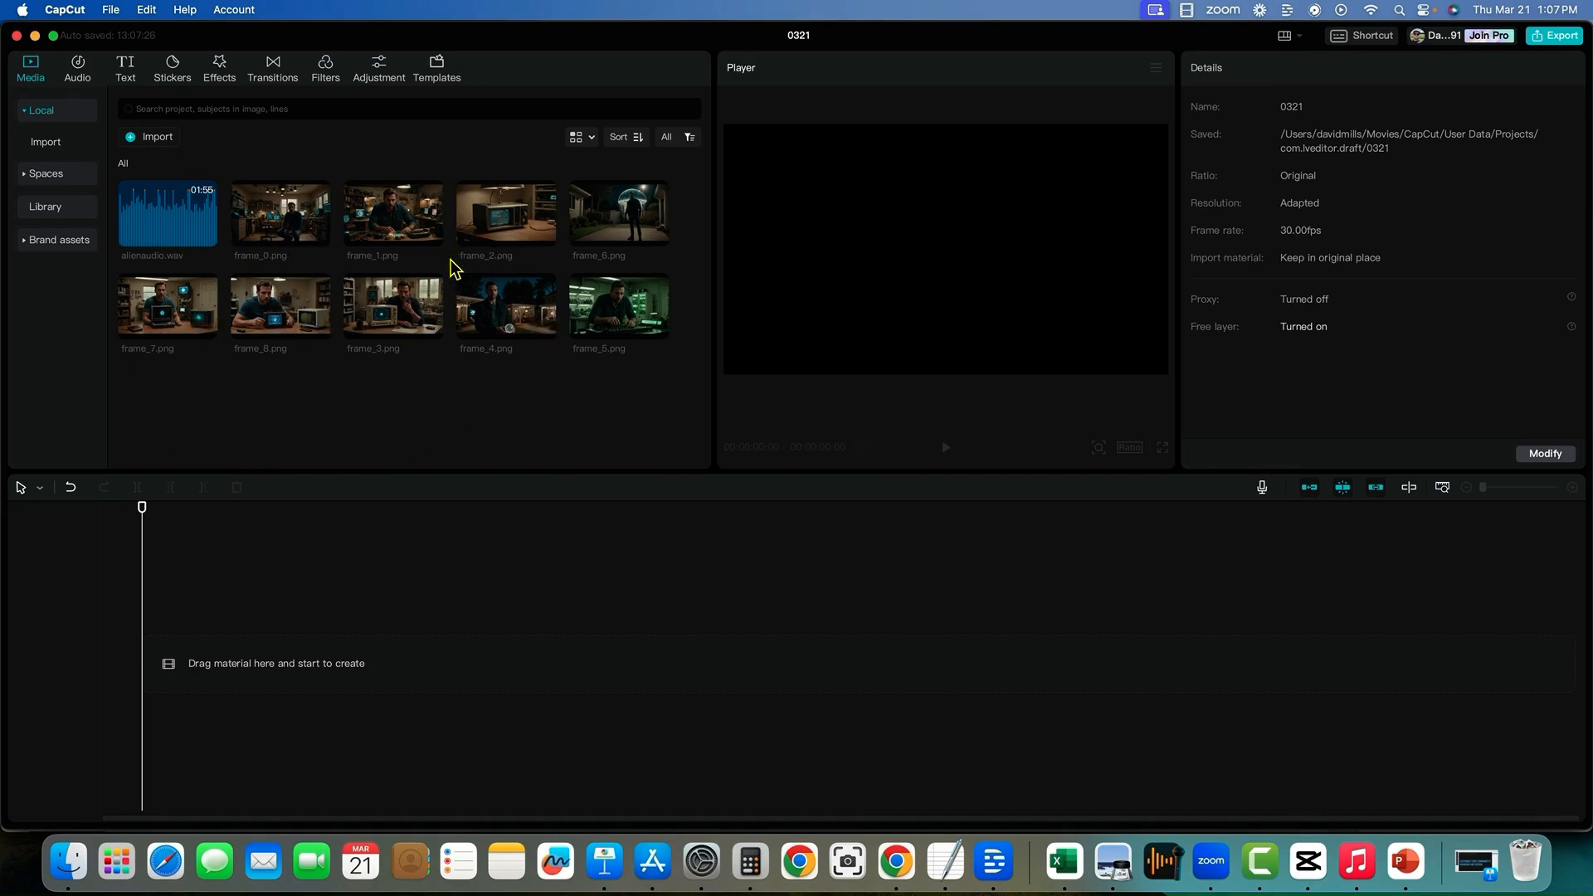
left_click(248, 593)
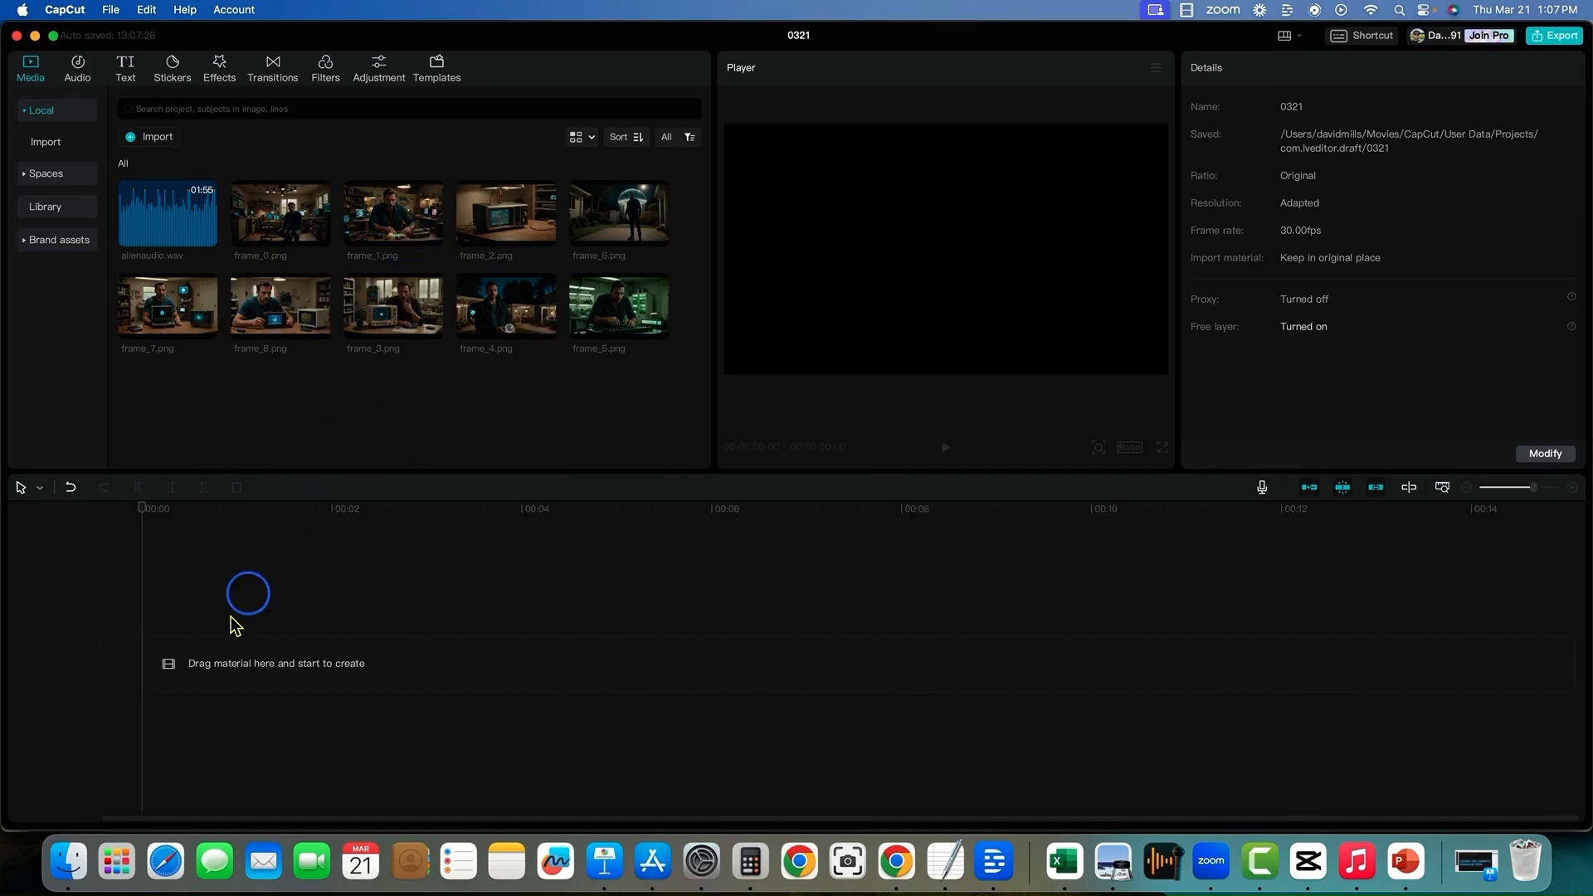
left_click_drag(235, 627, 157, 672)
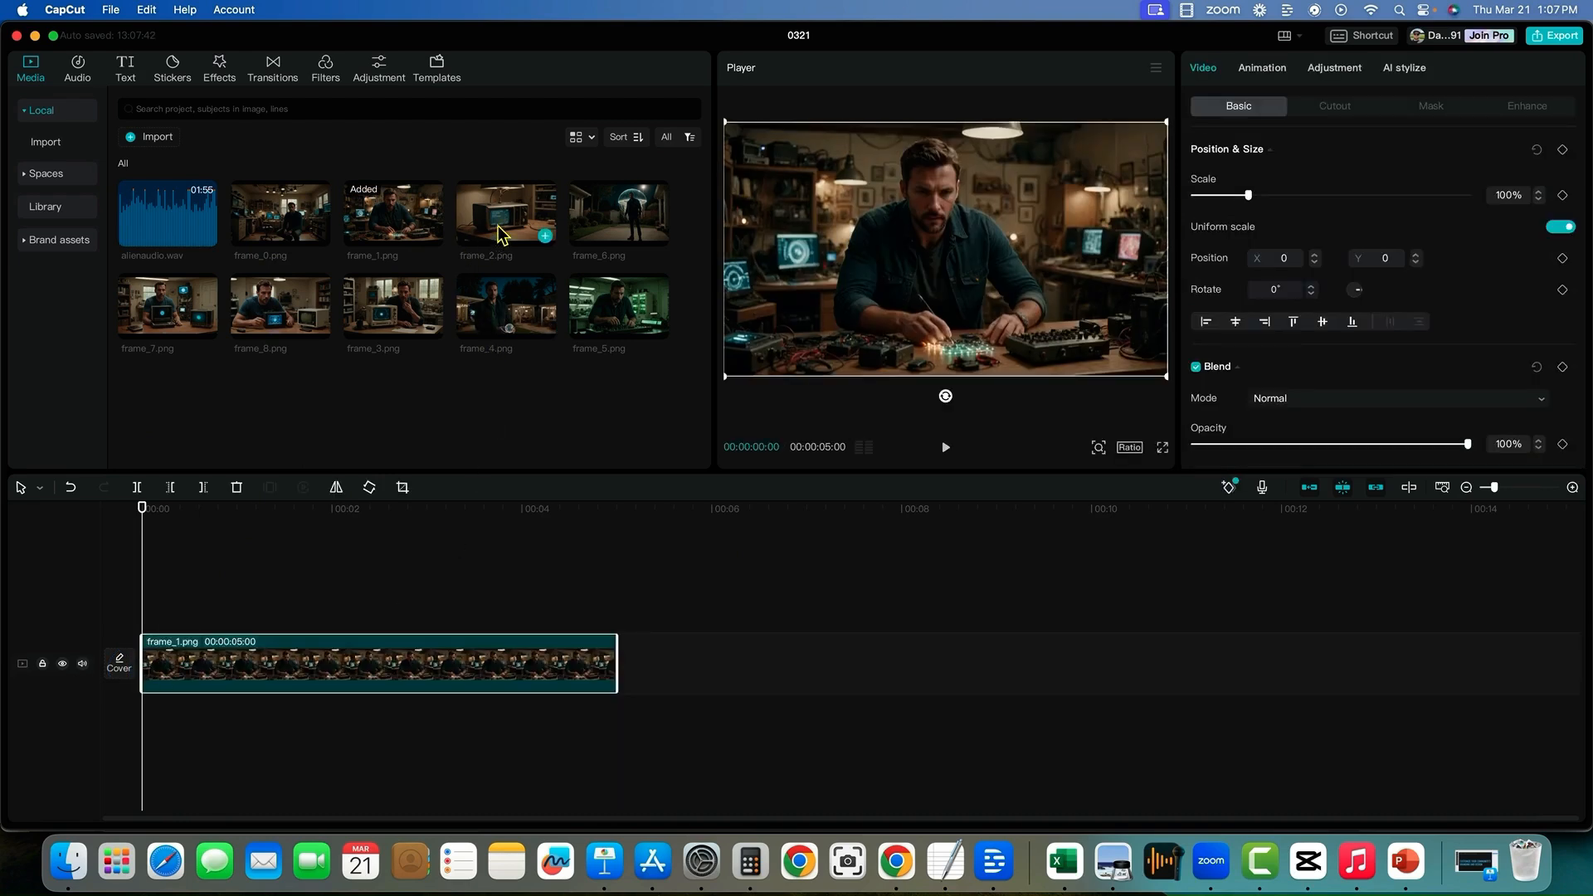
left_click_drag(501, 235, 635, 669)
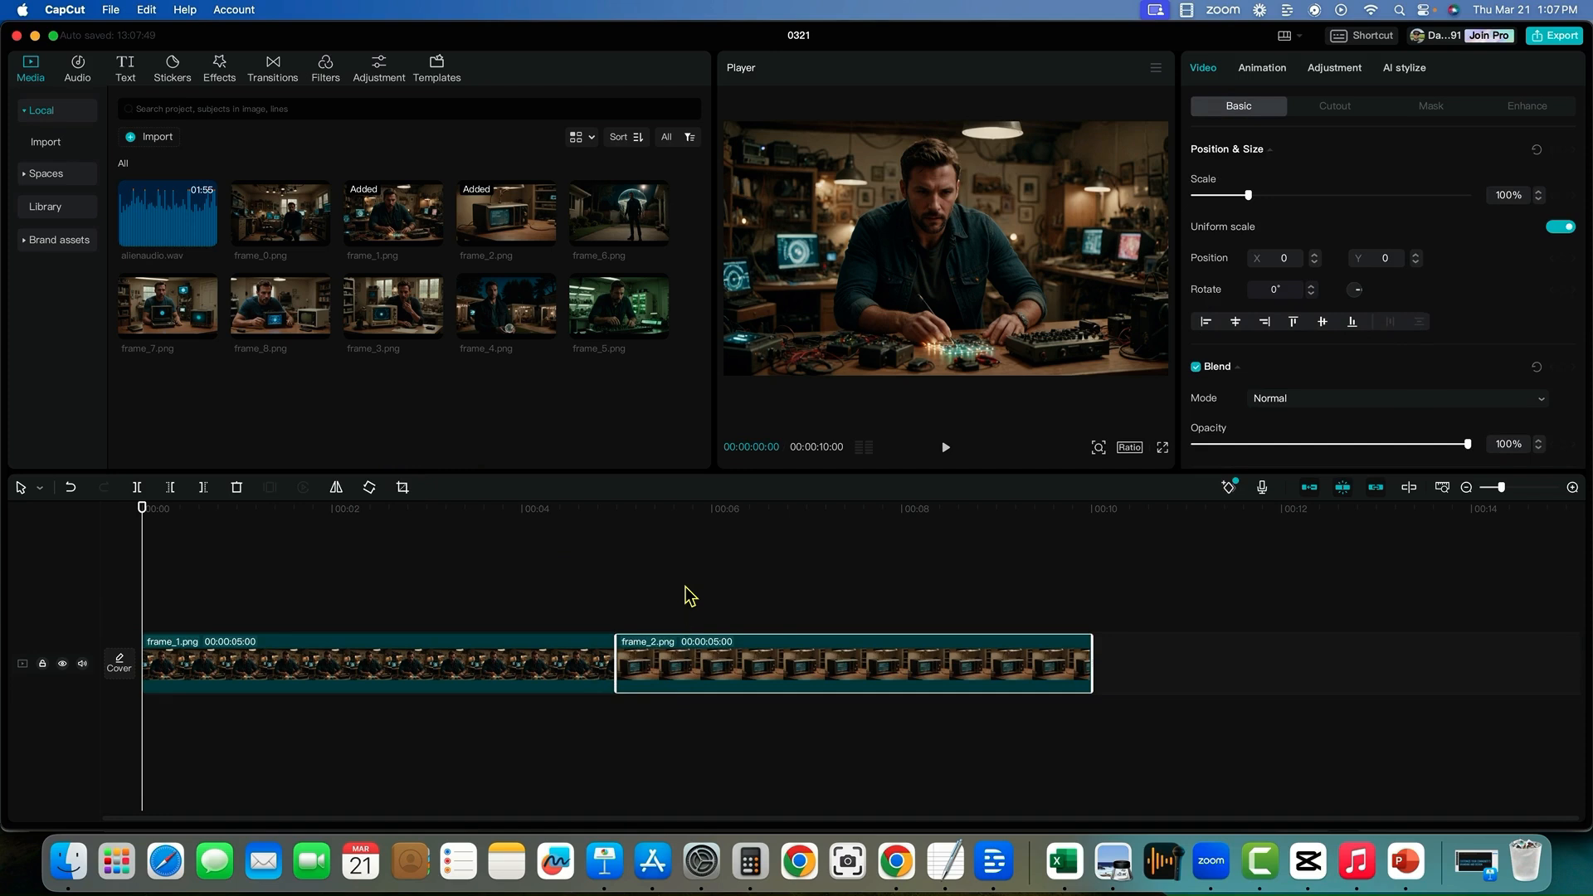
left_click(1079, 608)
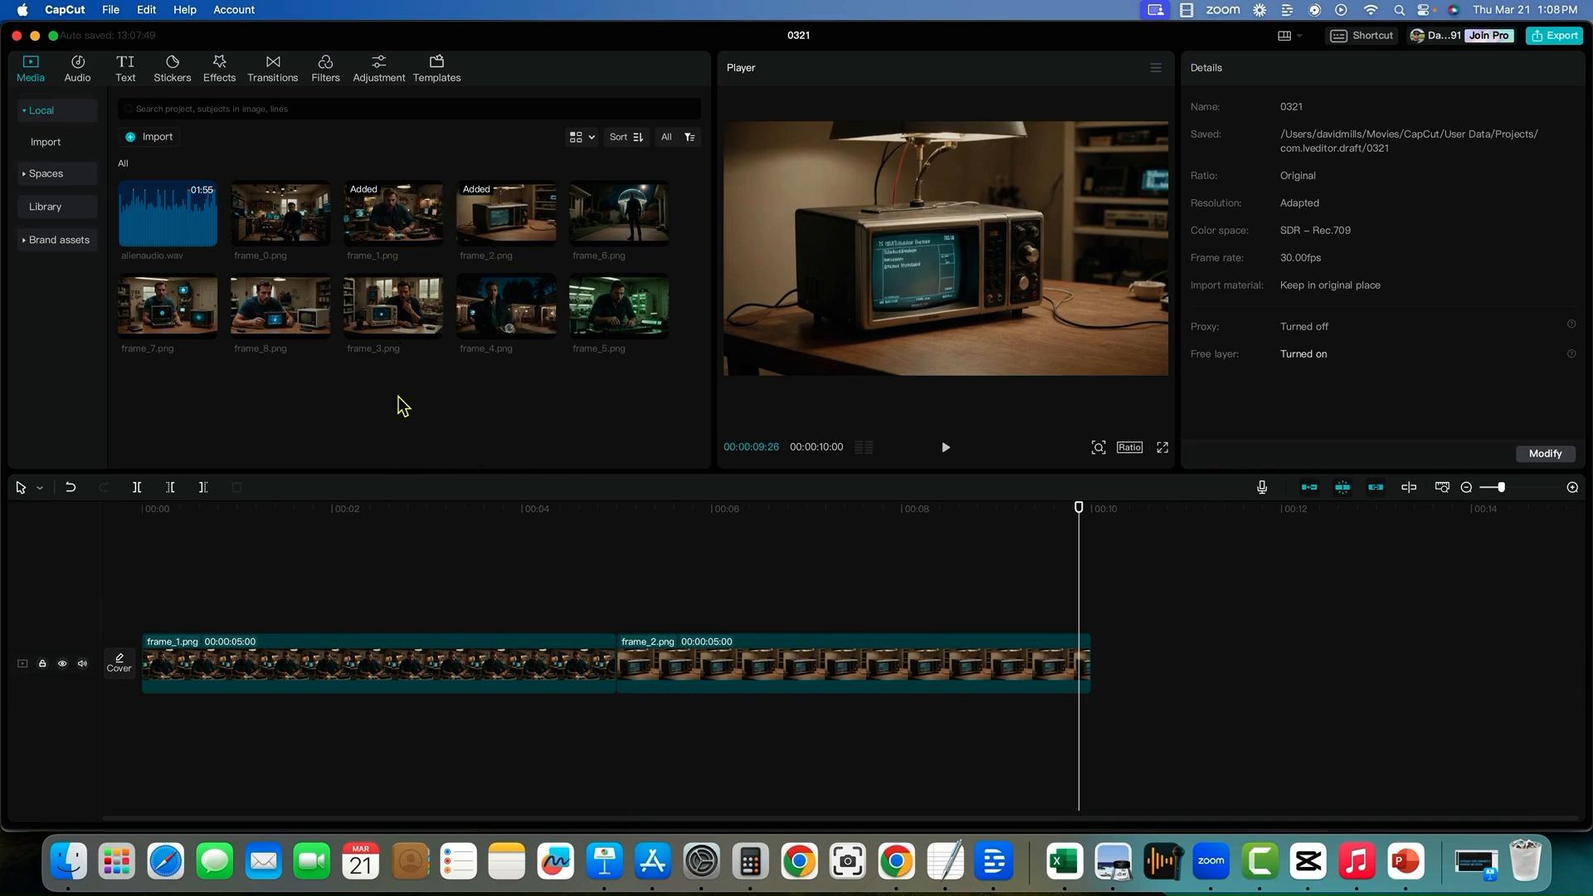
left_click_drag(405, 312, 1106, 676)
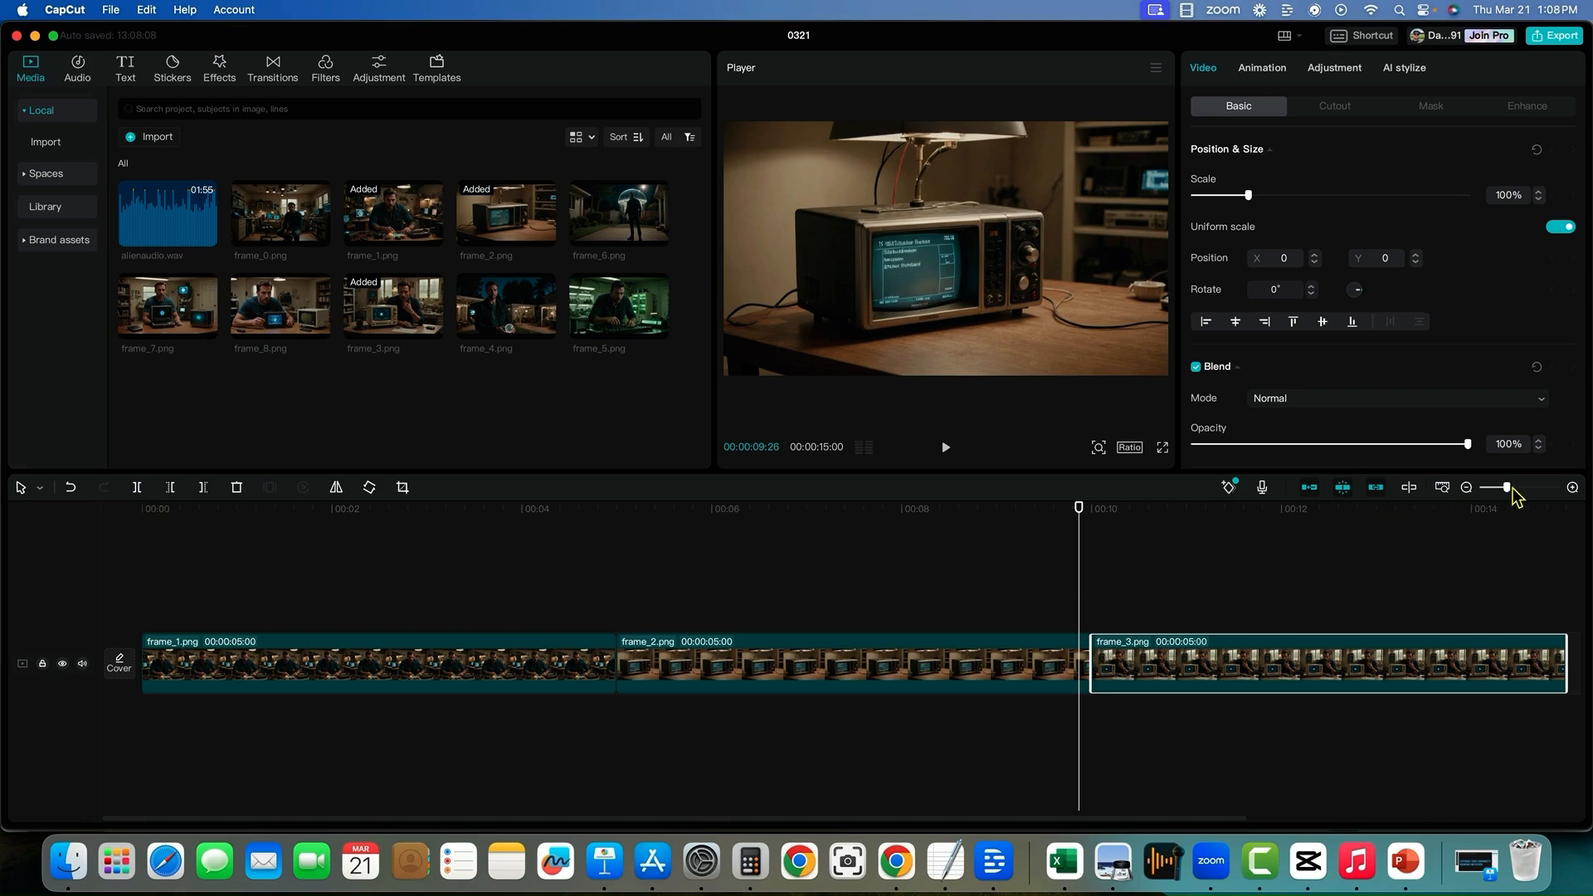
left_click_drag(1507, 488, 1490, 489)
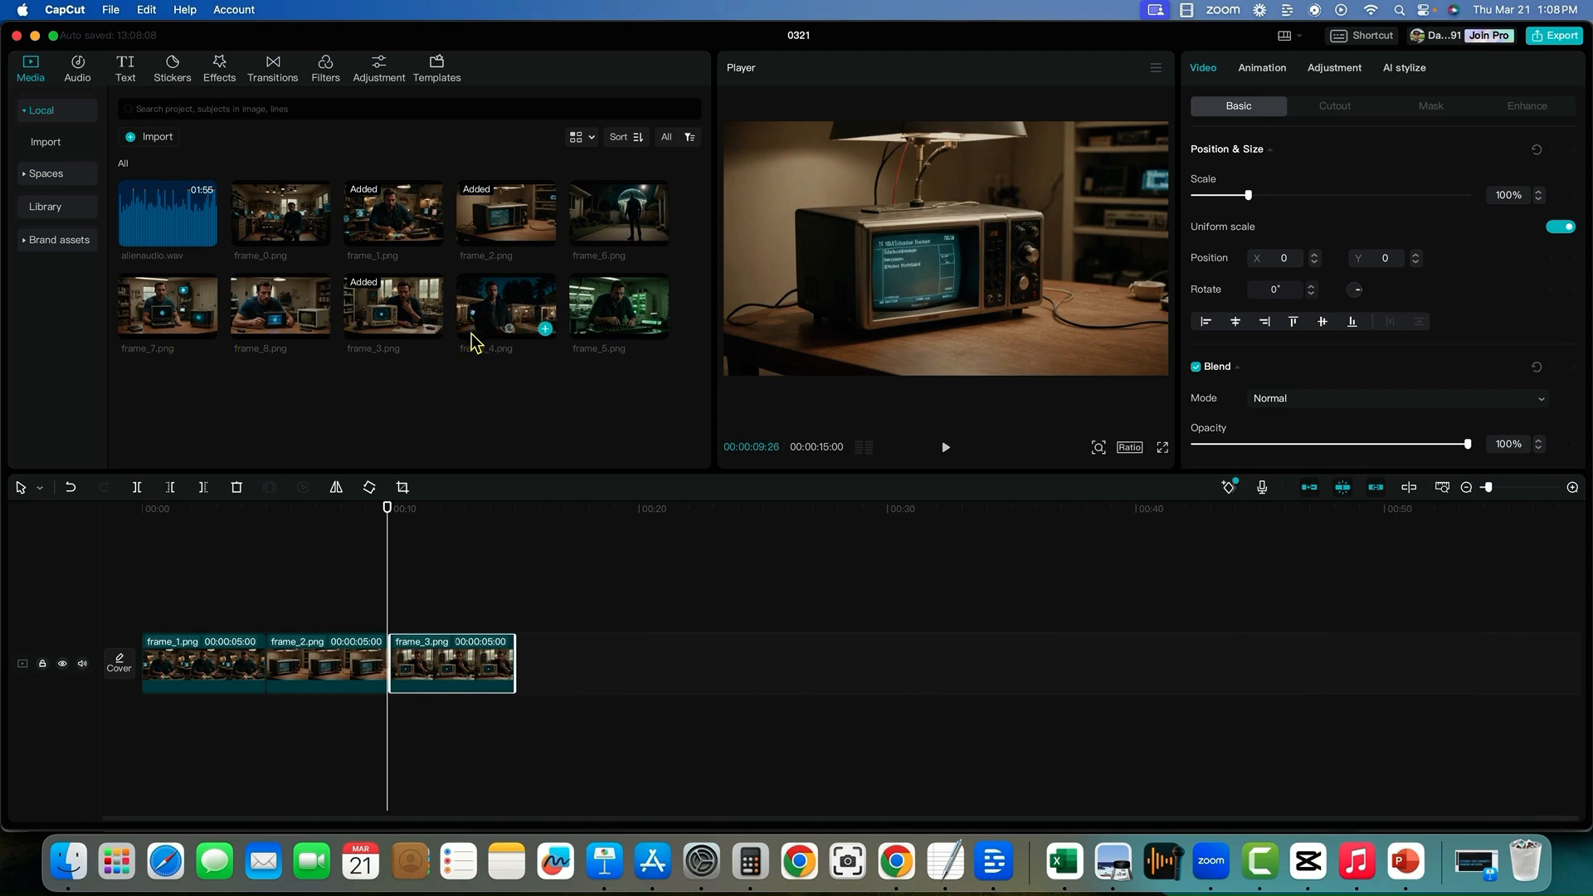
left_click_drag(477, 336, 519, 665)
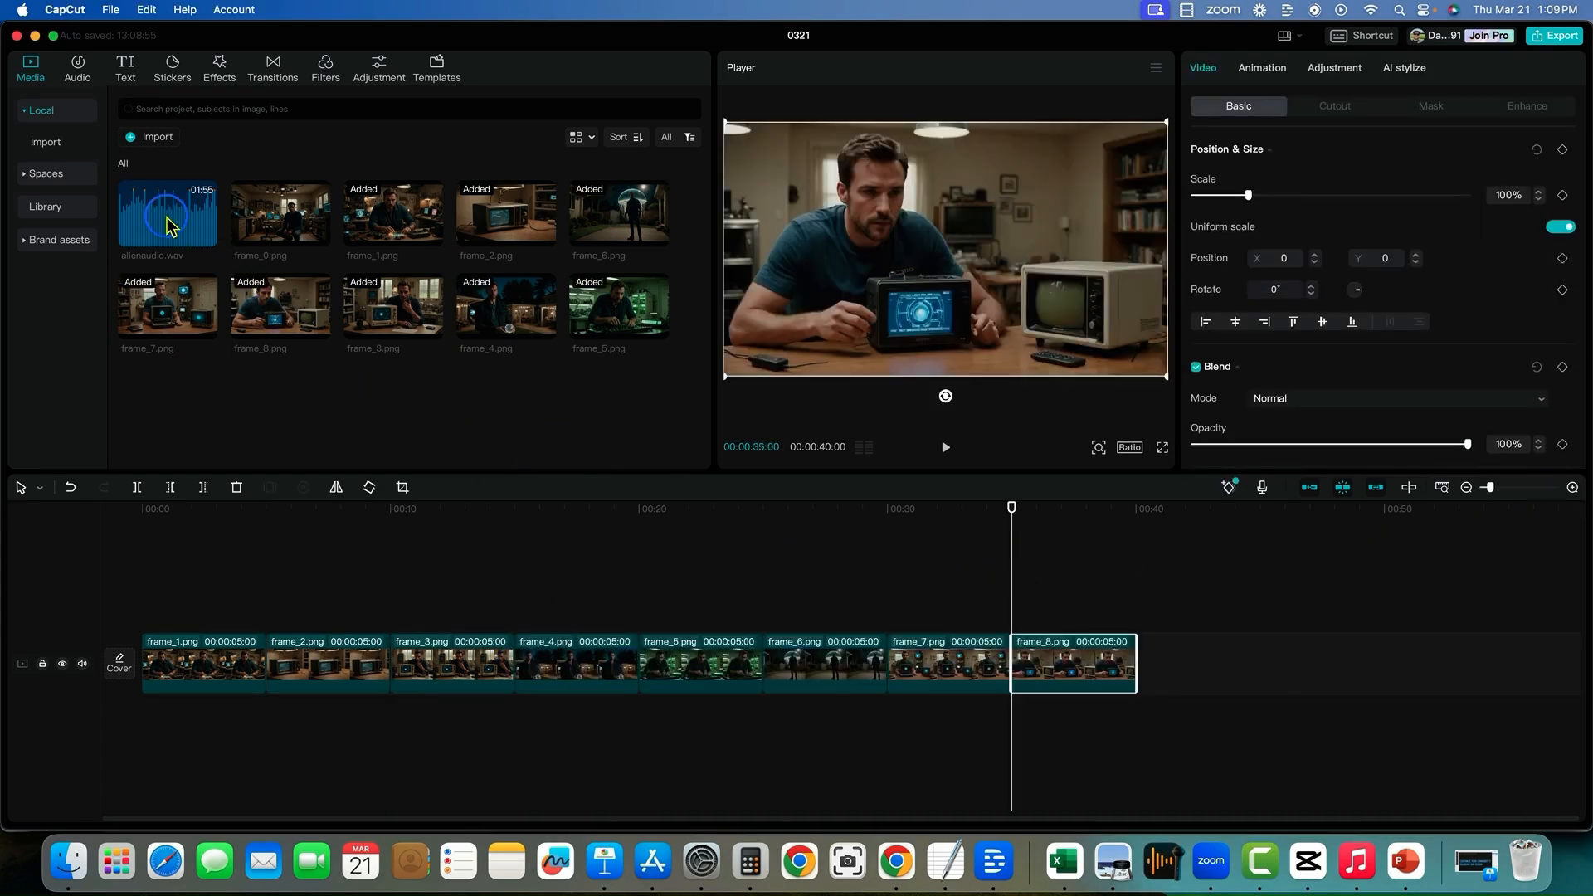
Step: Add alienaudio.wav beneath the frames from the start of the timeline and preview the sequence from the beginning
left_click_drag(170, 225, 116, 631)
left_click(328, 772)
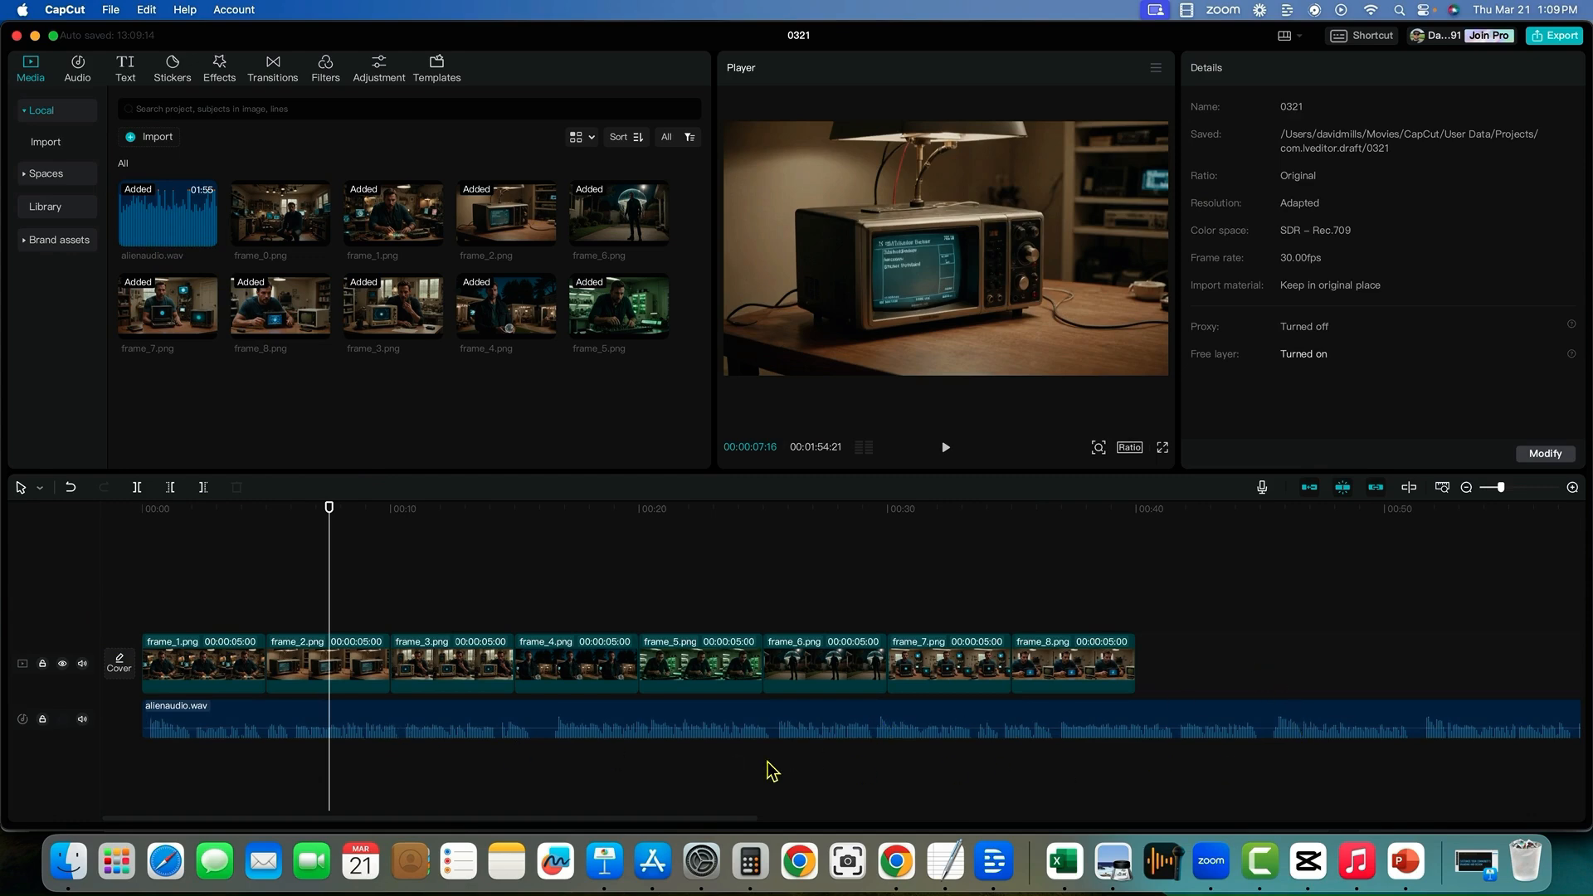
left_click_drag(720, 819, 606, 818)
left_click_drag(1504, 494, 1497, 491)
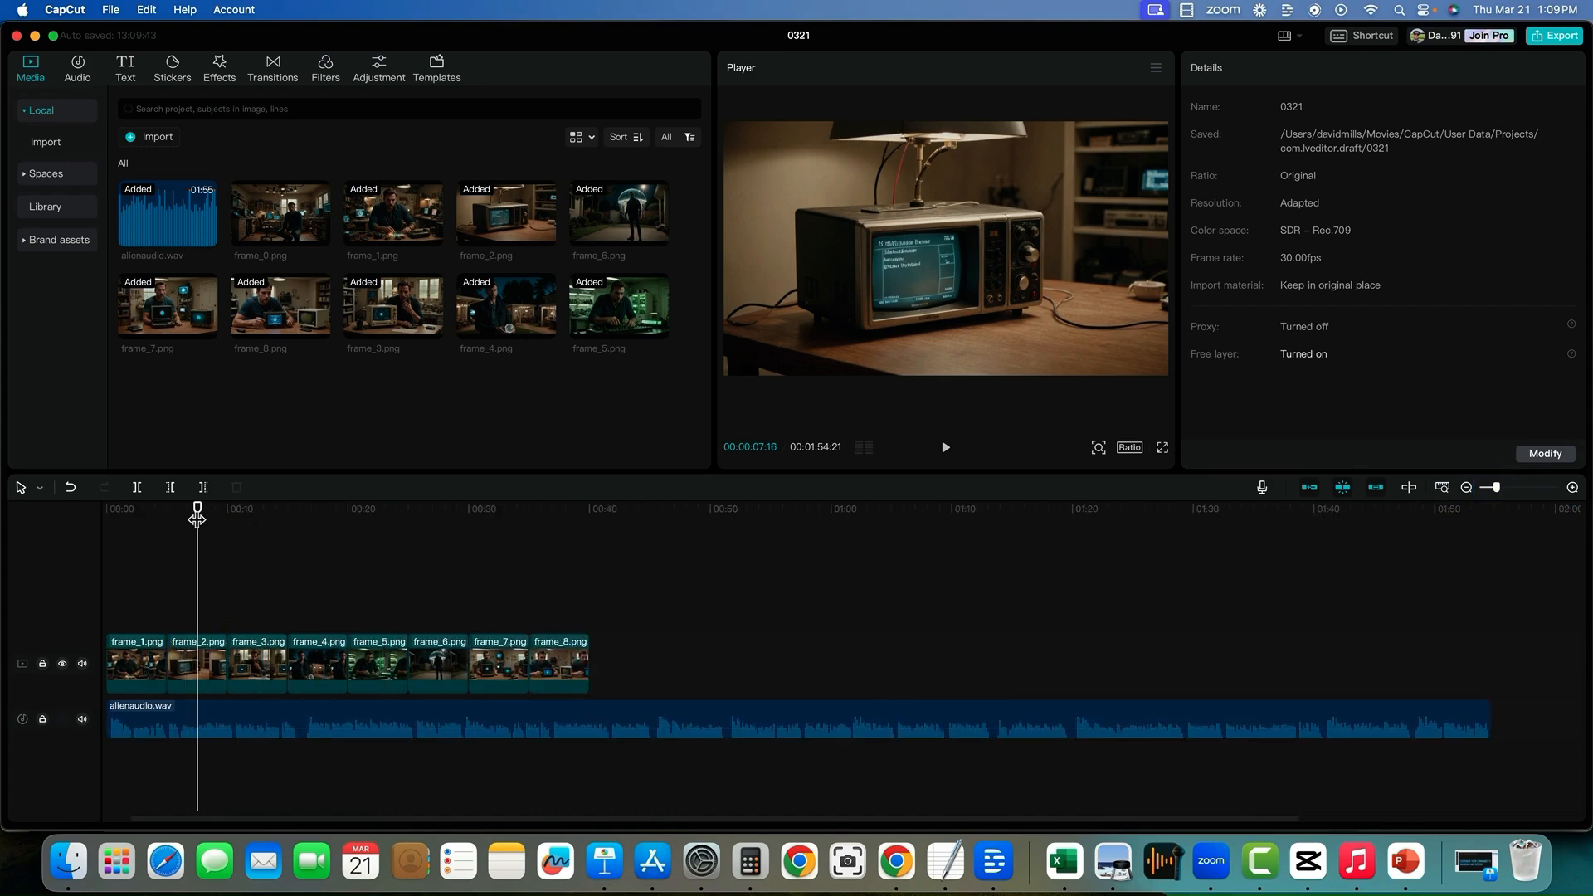
left_click_drag(199, 510, 118, 509)
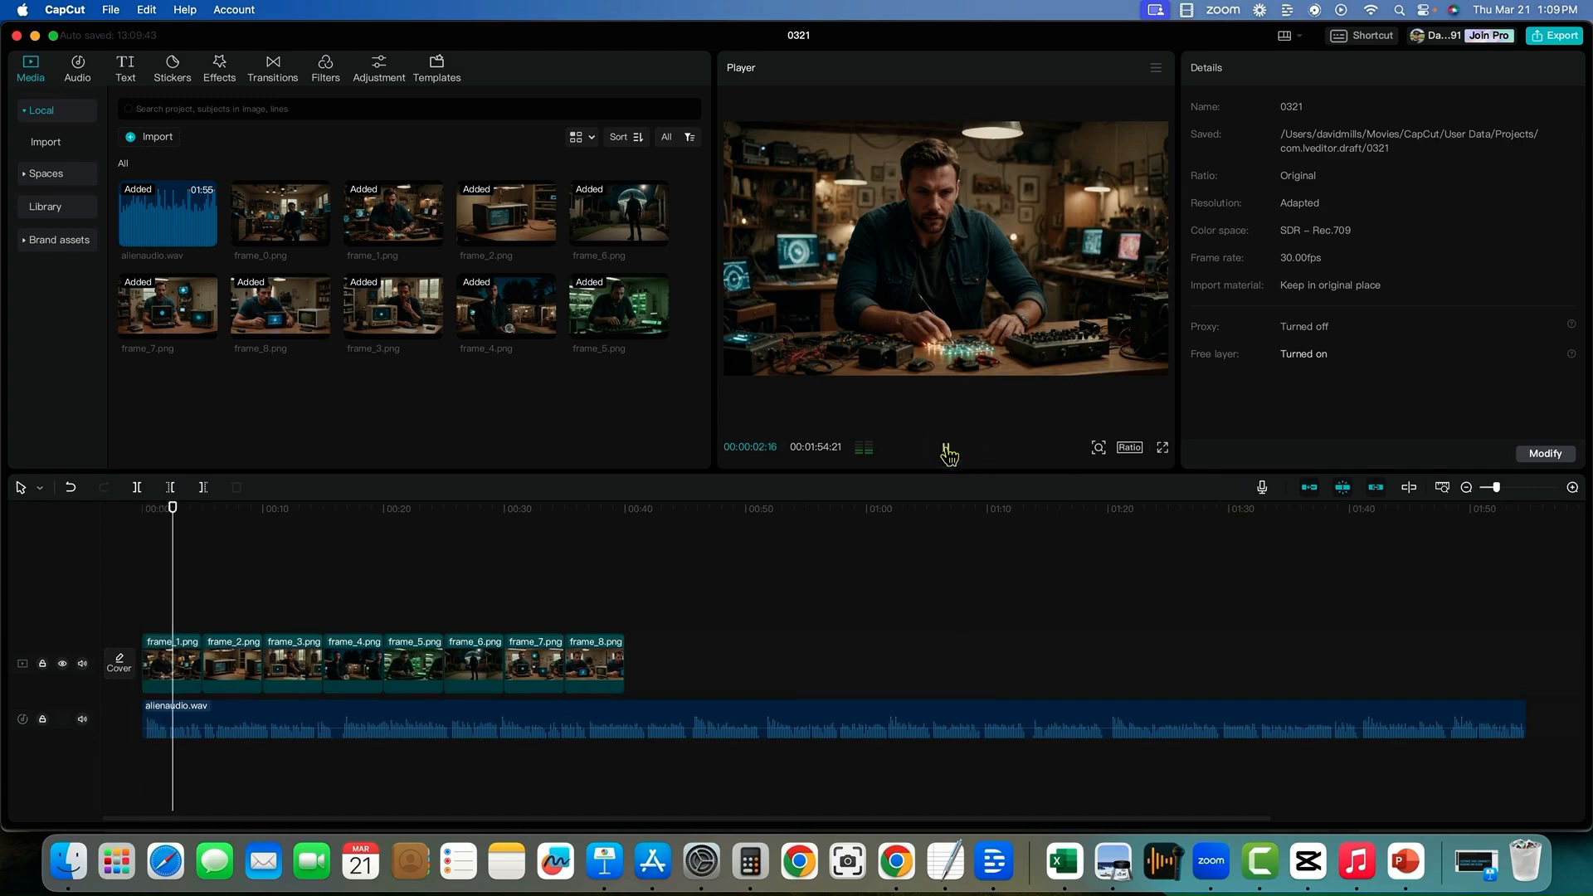
left_click(946, 452)
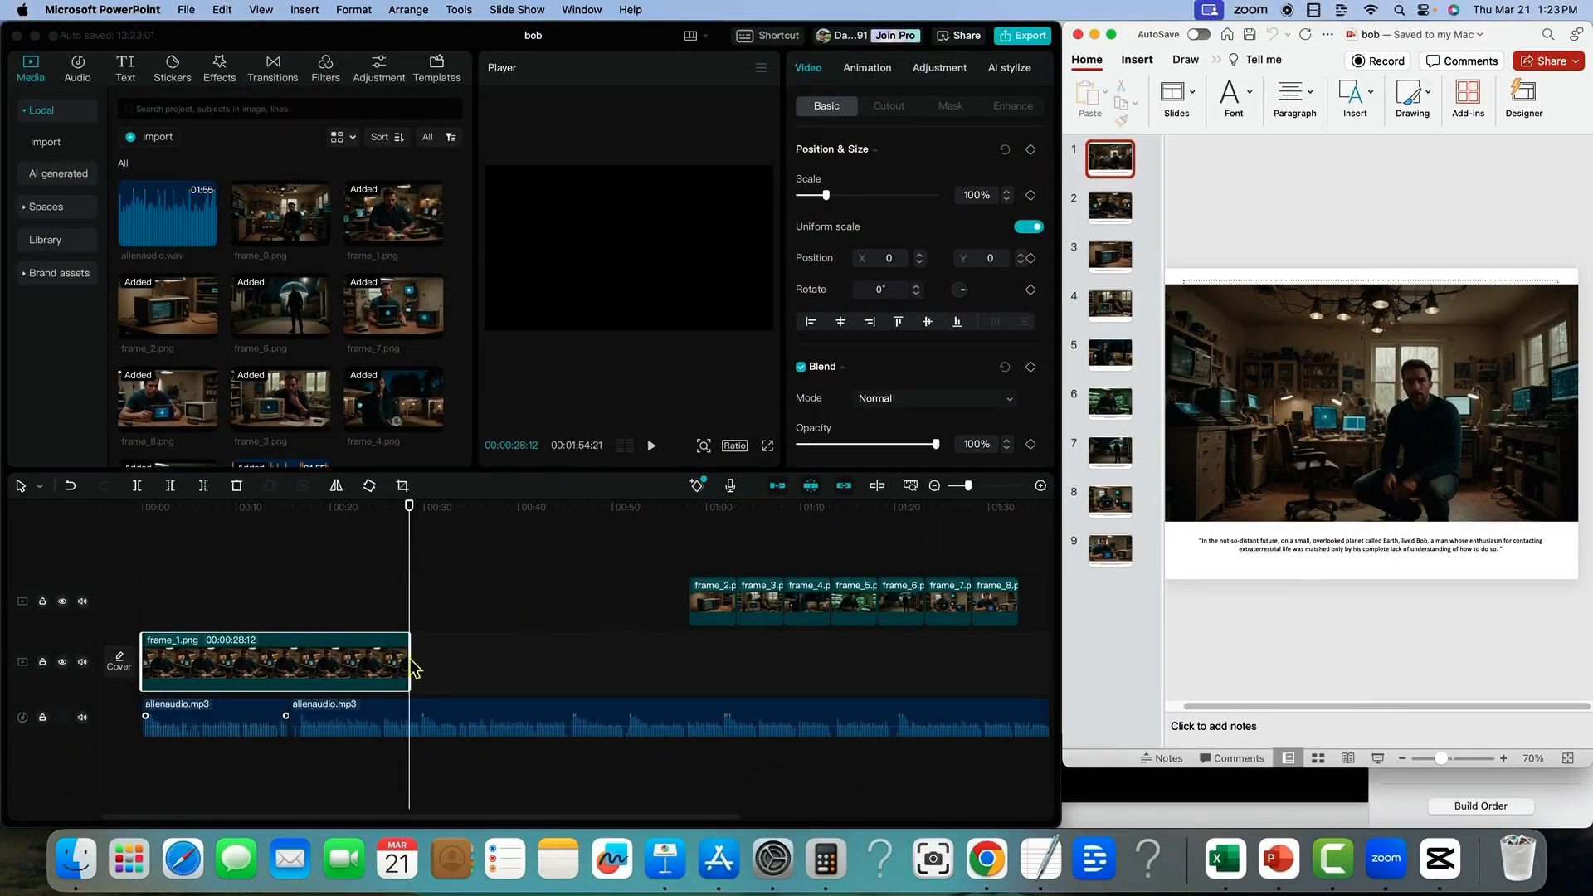
Step: Trim frame_1.png to a duration of 15:20, ending at the first audio cut, and play the narration through it
left_click_drag(410, 506, 148, 507)
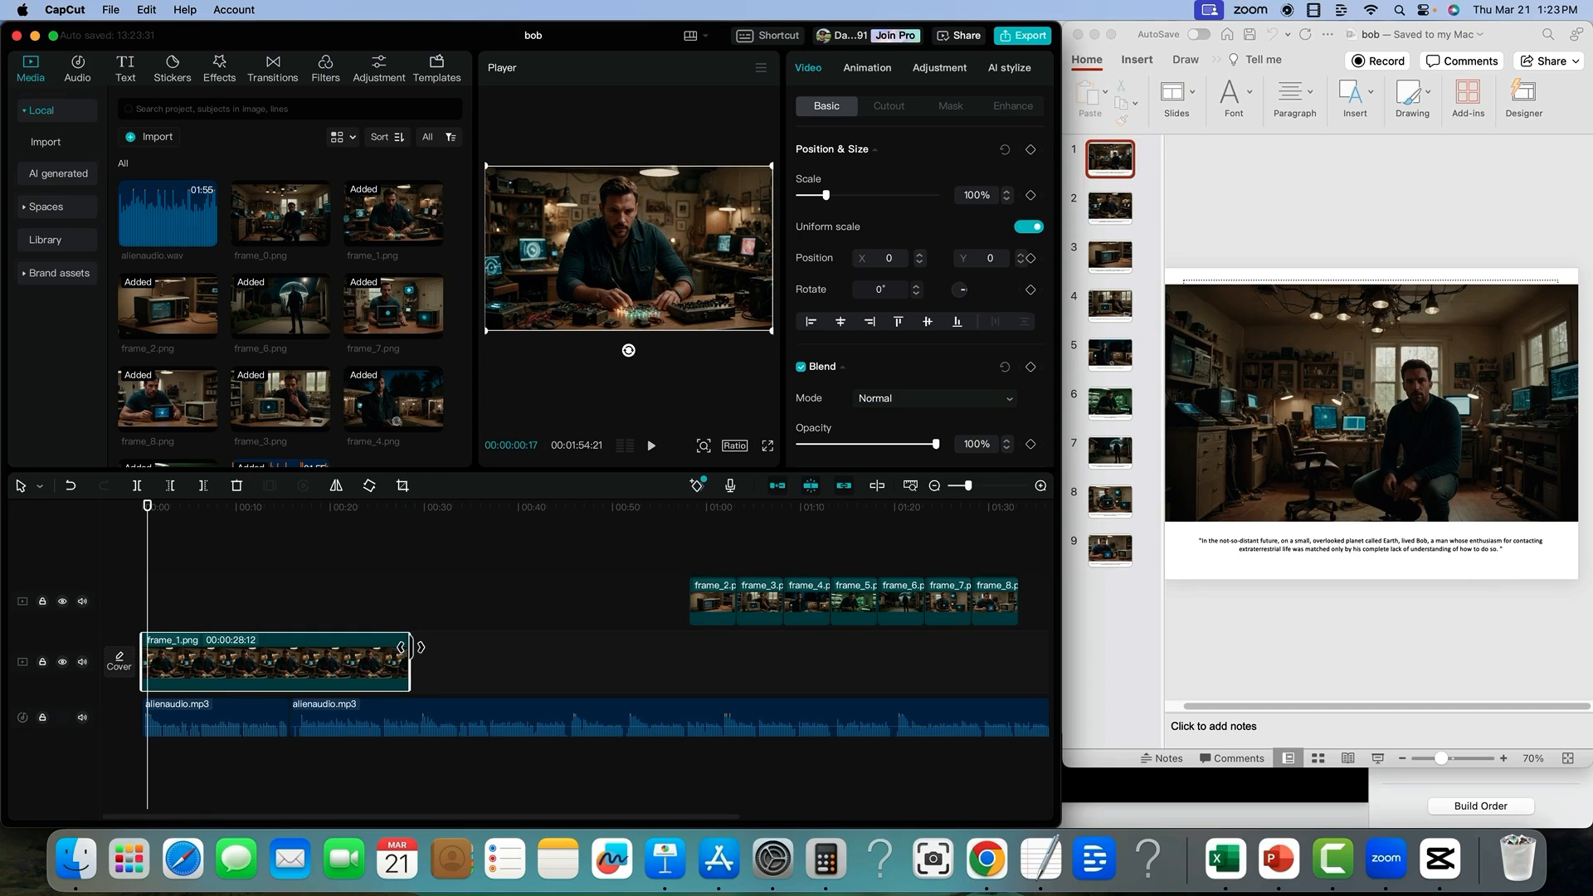
left_click_drag(411, 647, 291, 646)
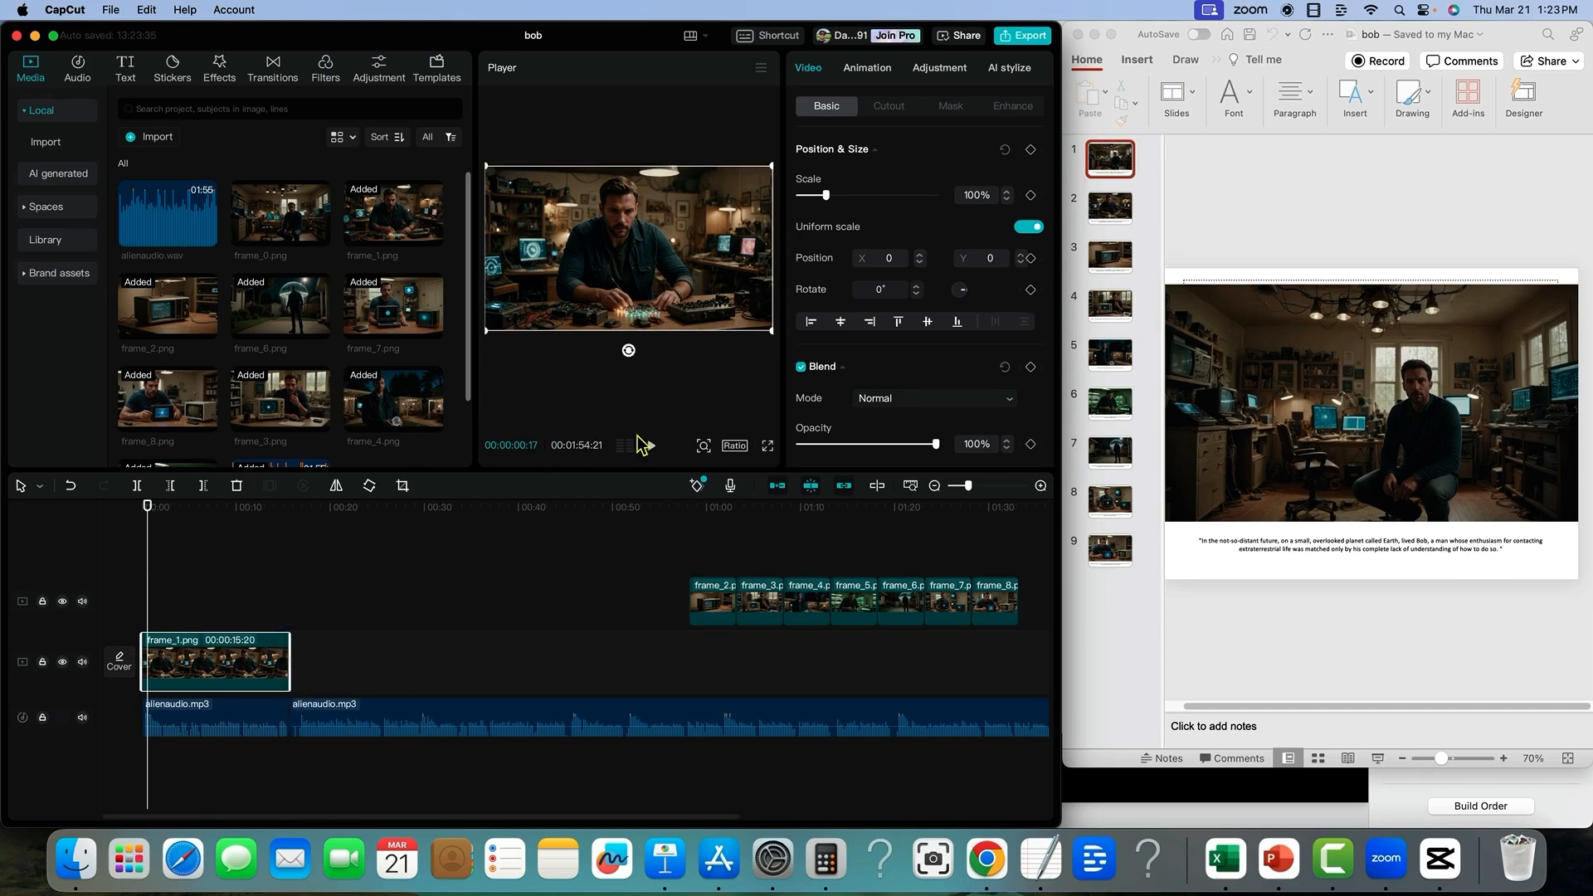
left_click(652, 446)
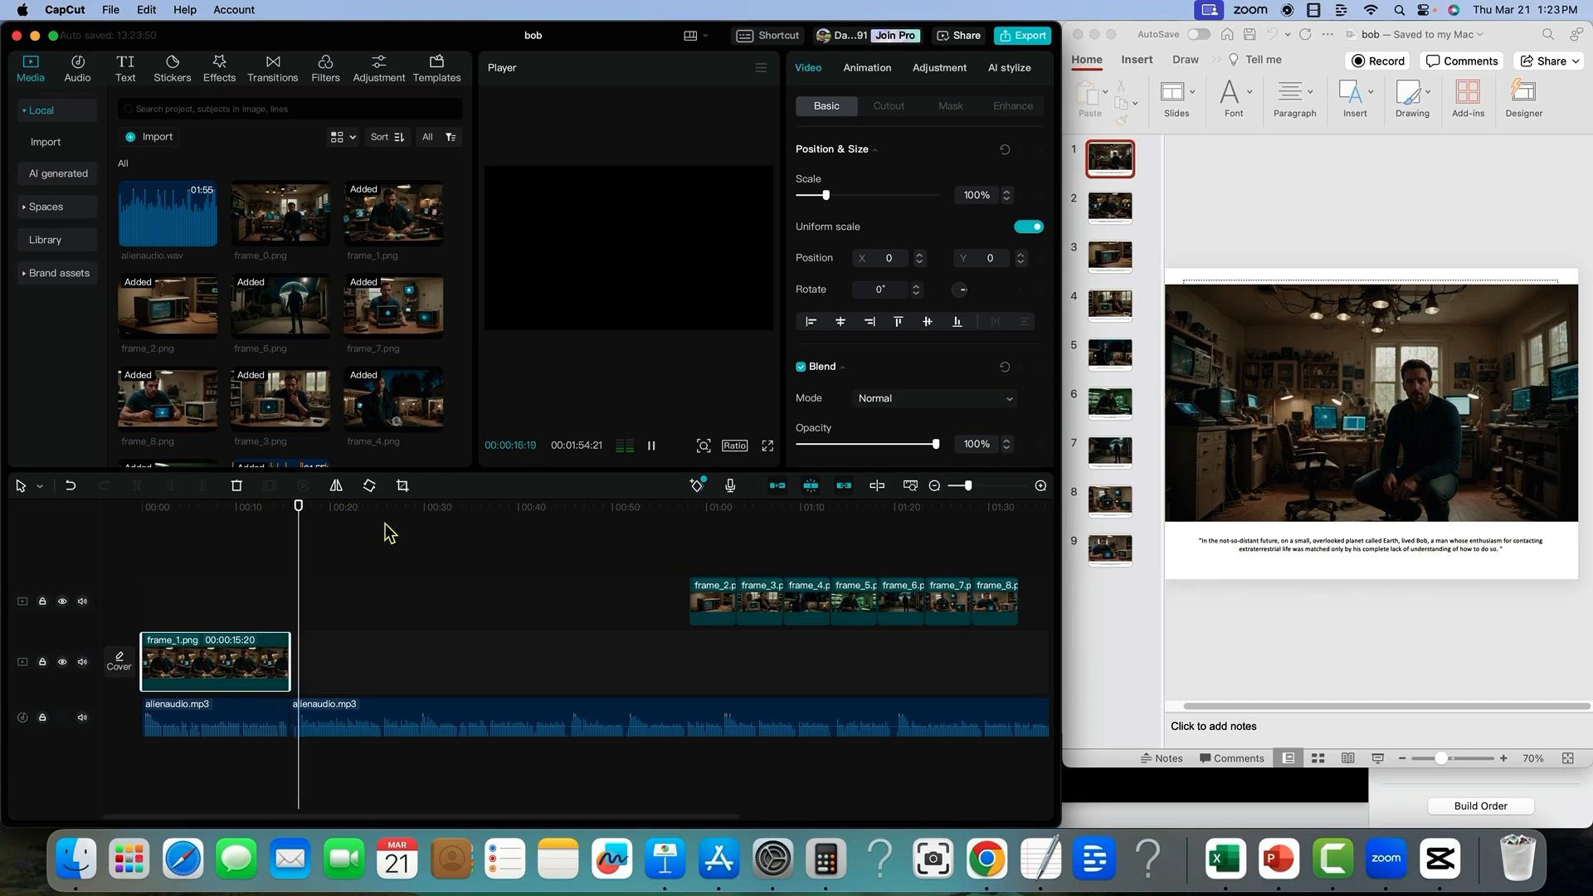
left_click(652, 446)
Step: Show slide 2 of the bob deck in PowerPoint, then return to CapCut and move frame_2.png directly after frame_1.png on the main track
left_click(1173, 222)
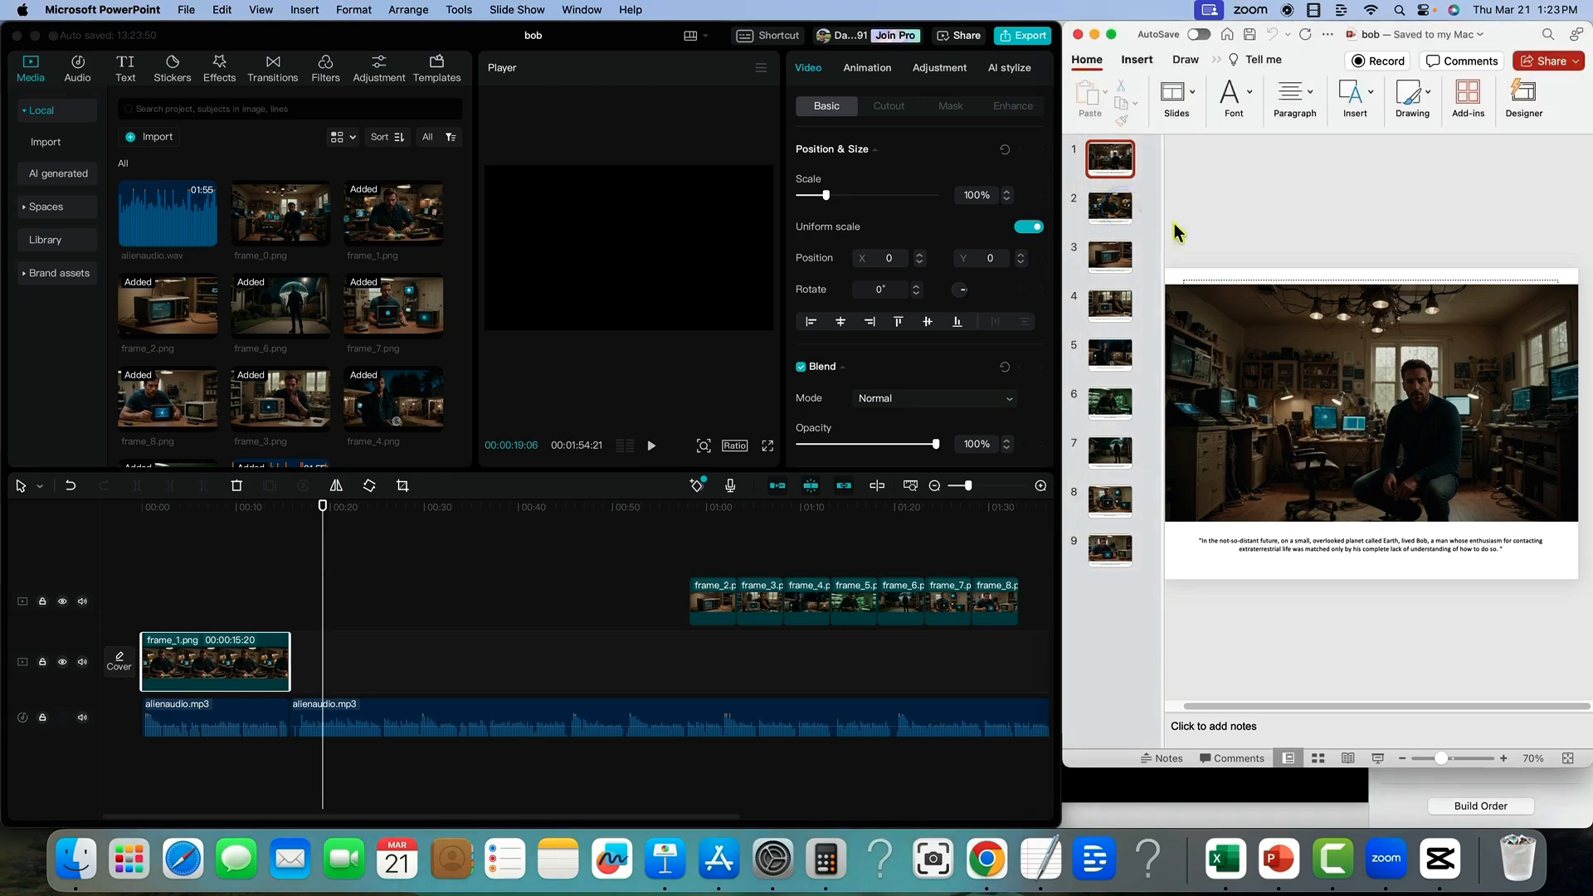
left_click(1116, 216)
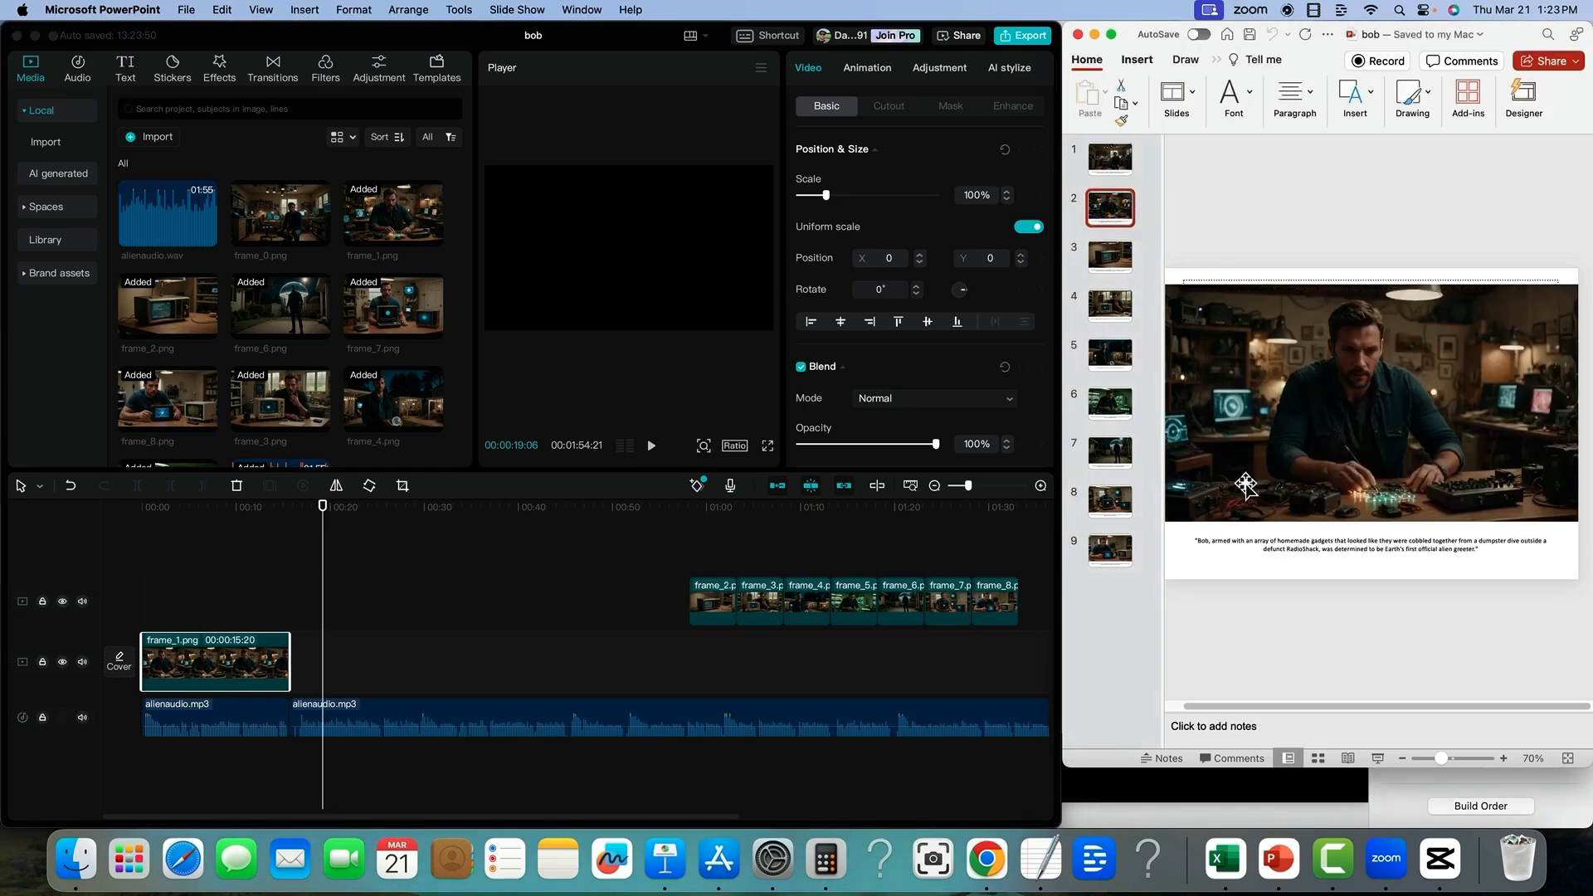
left_click(717, 614)
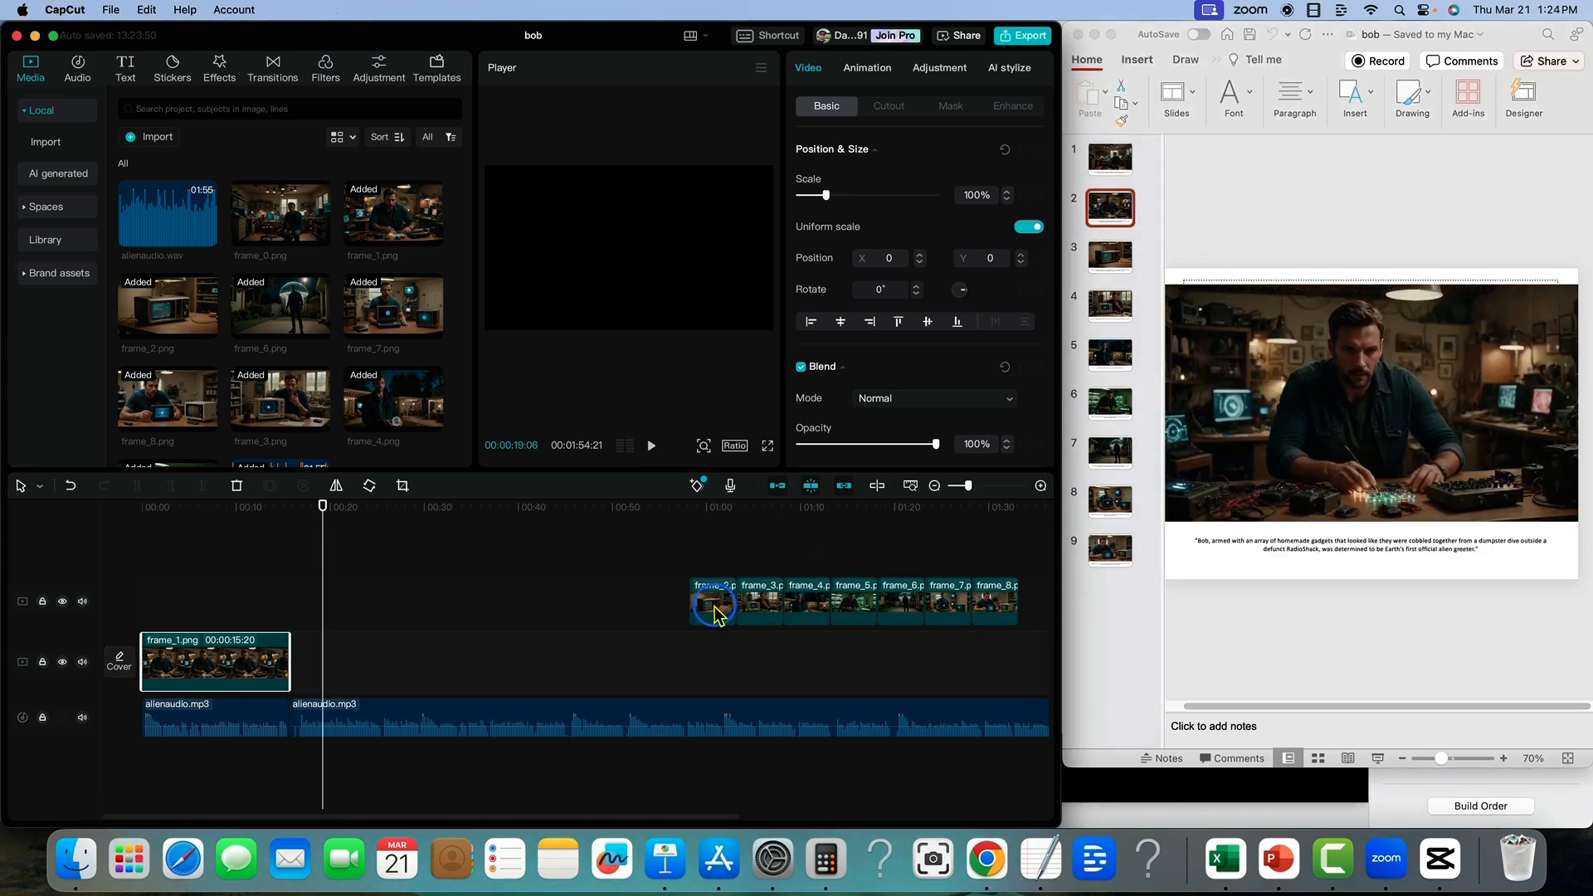
left_click_drag(718, 614, 318, 681)
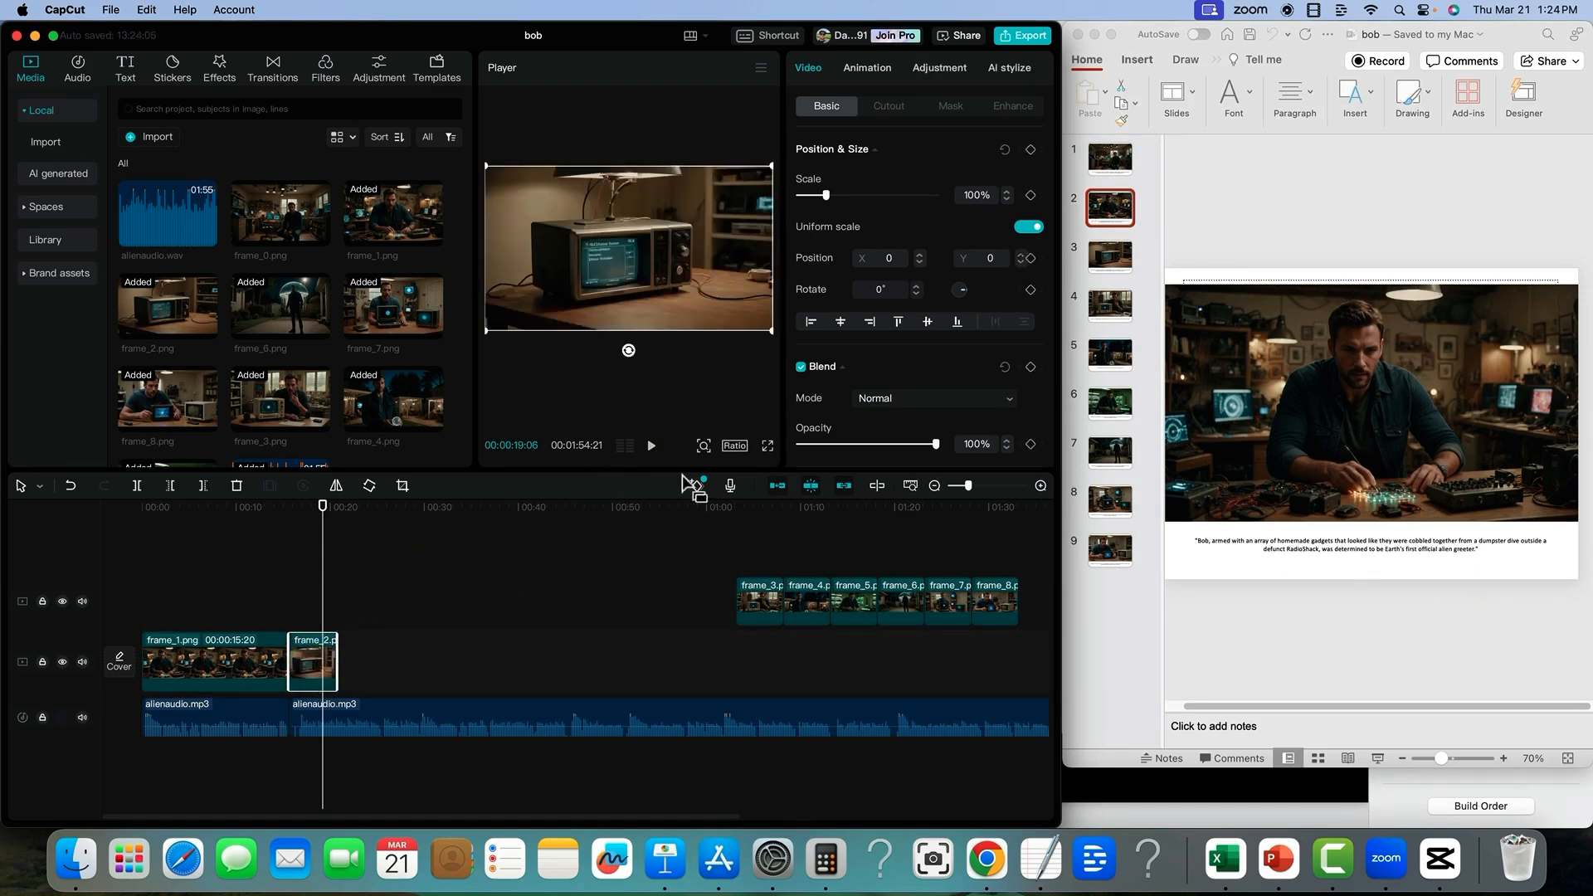
Step: Play the narration on to 29:15 and split the second alienaudio.mp3 clip at that point
left_click(653, 449)
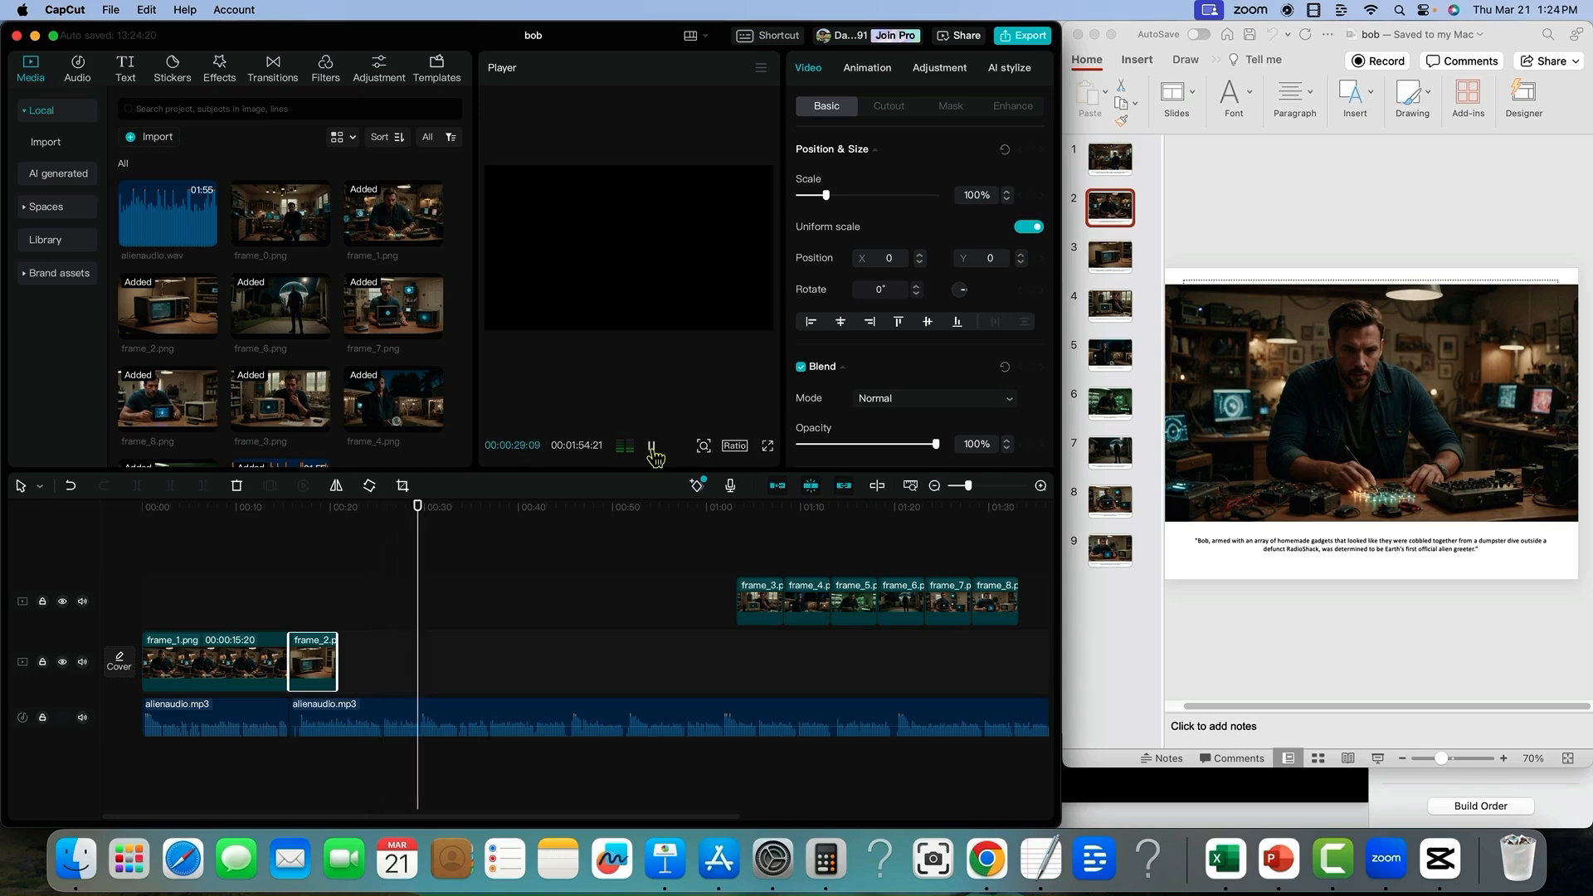
left_click(652, 447)
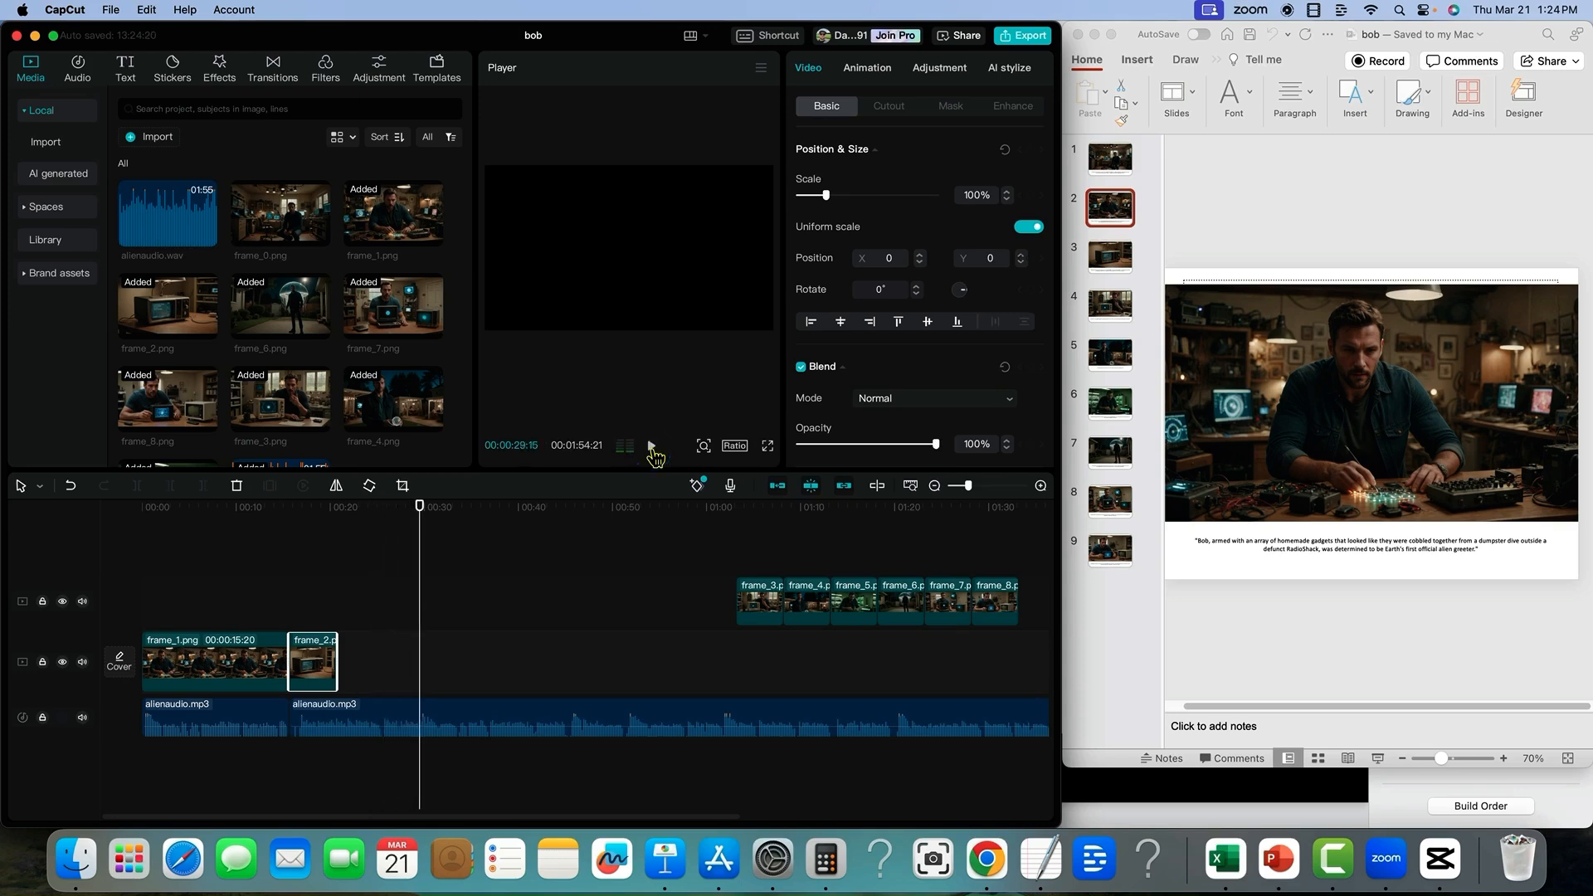
left_click(423, 730)
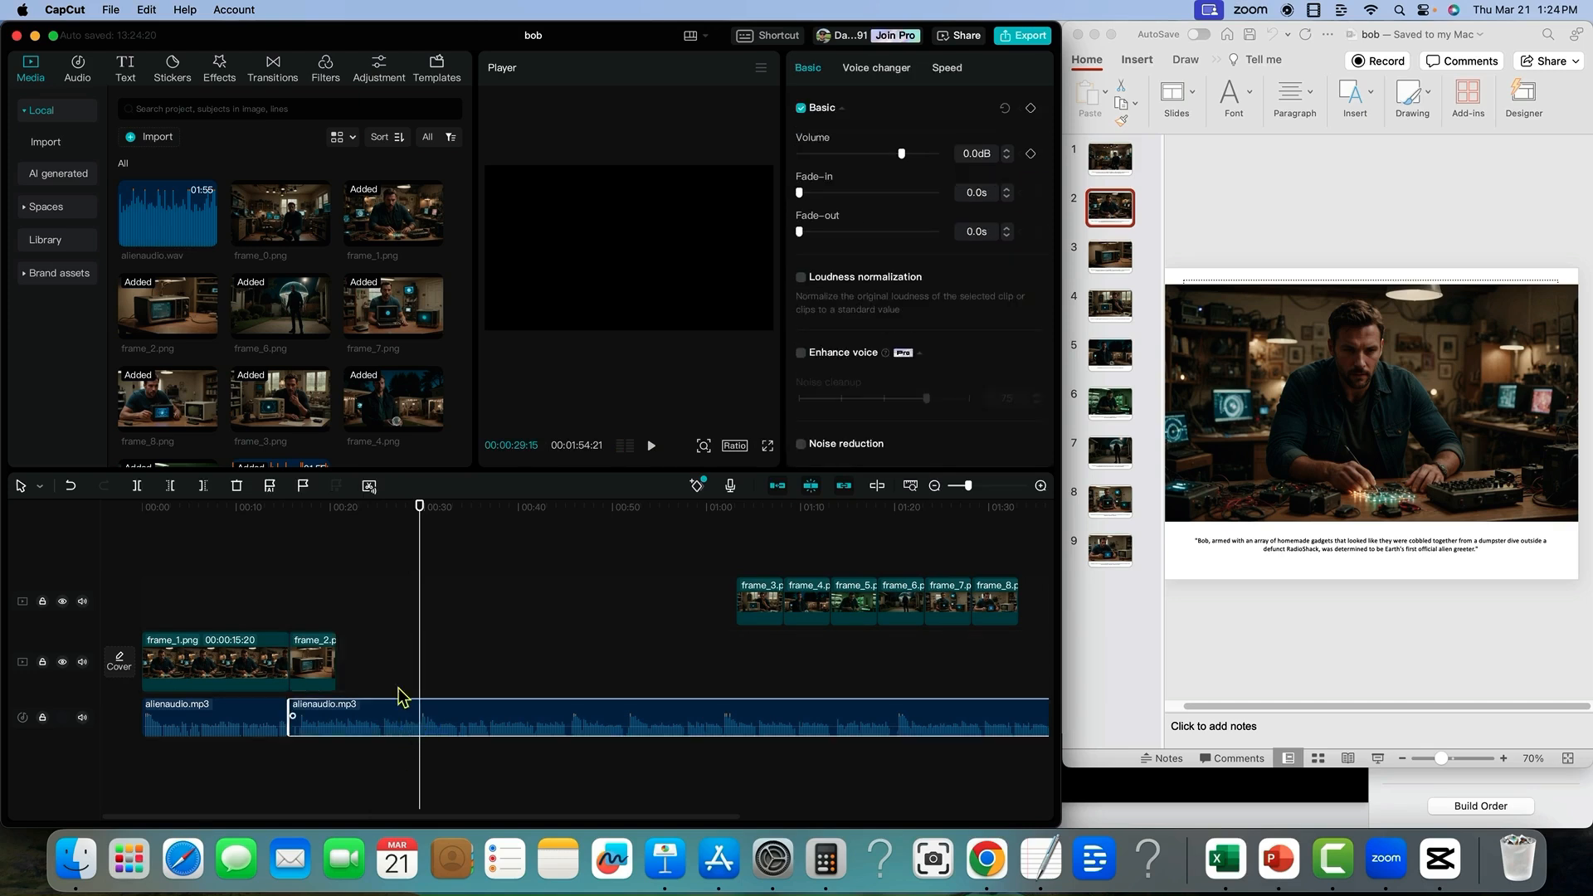
left_click(138, 486)
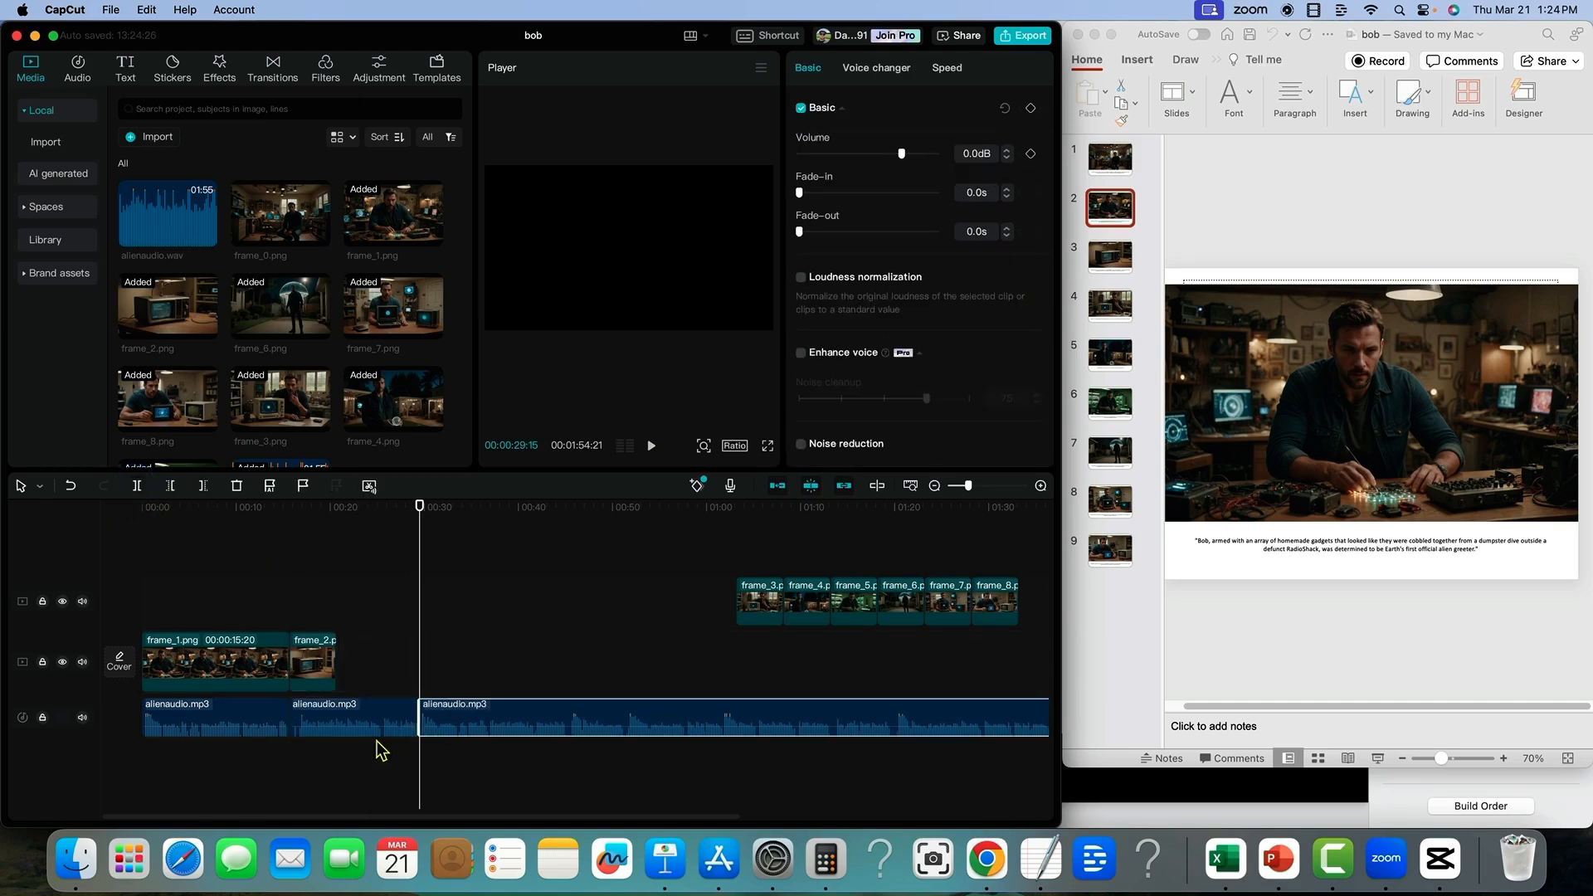
Step: Extend frame_2.png to a duration of 13:25 so that it ends at the new audio split
left_click(324, 673)
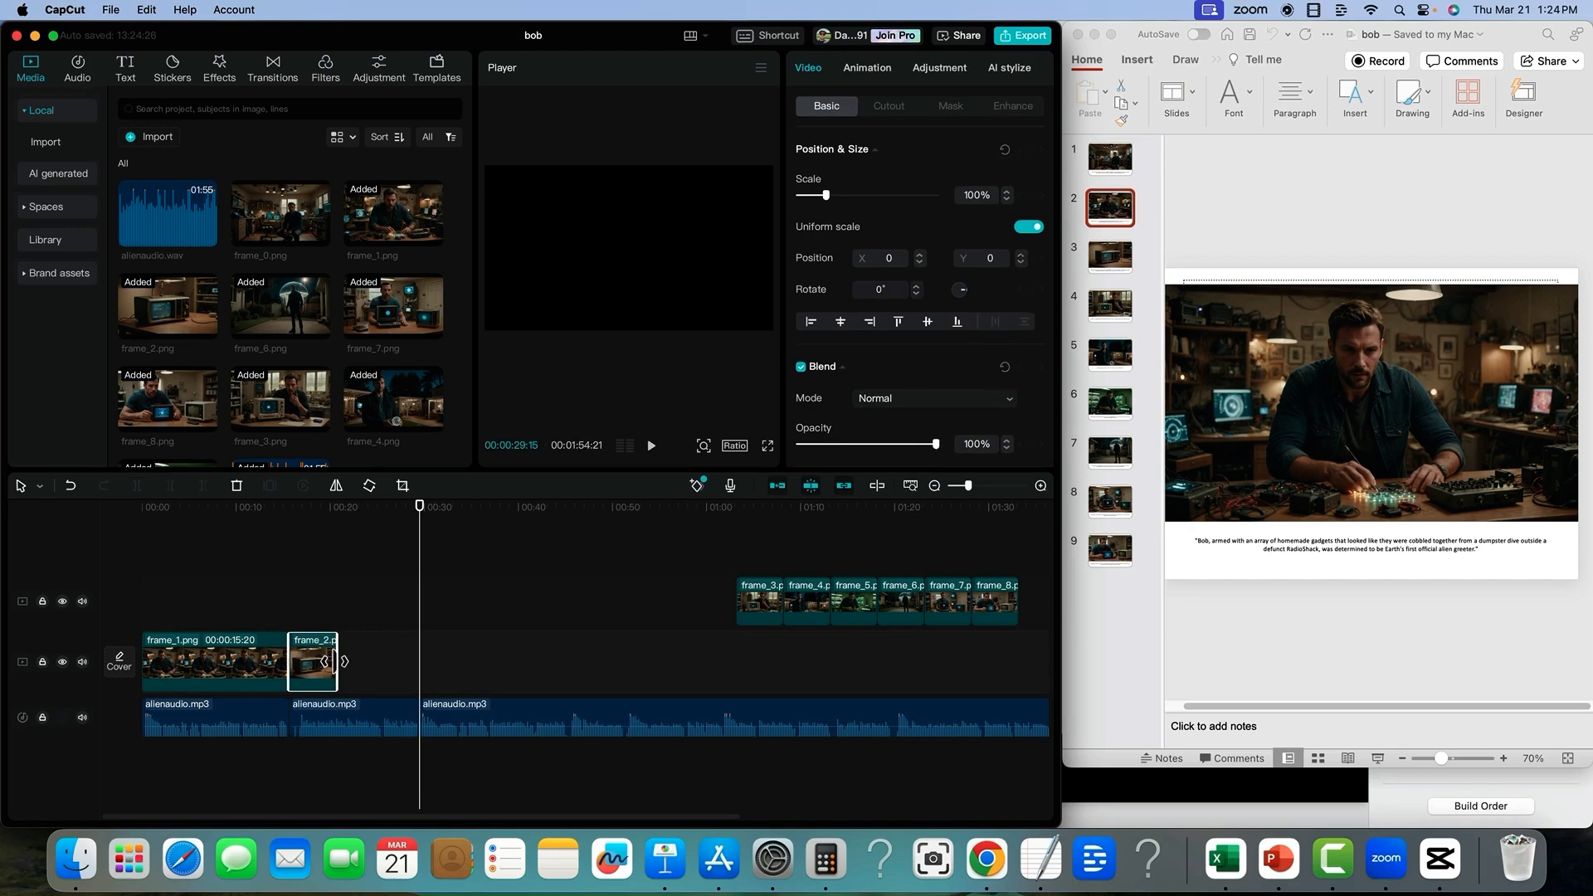
left_click_drag(336, 662, 422, 667)
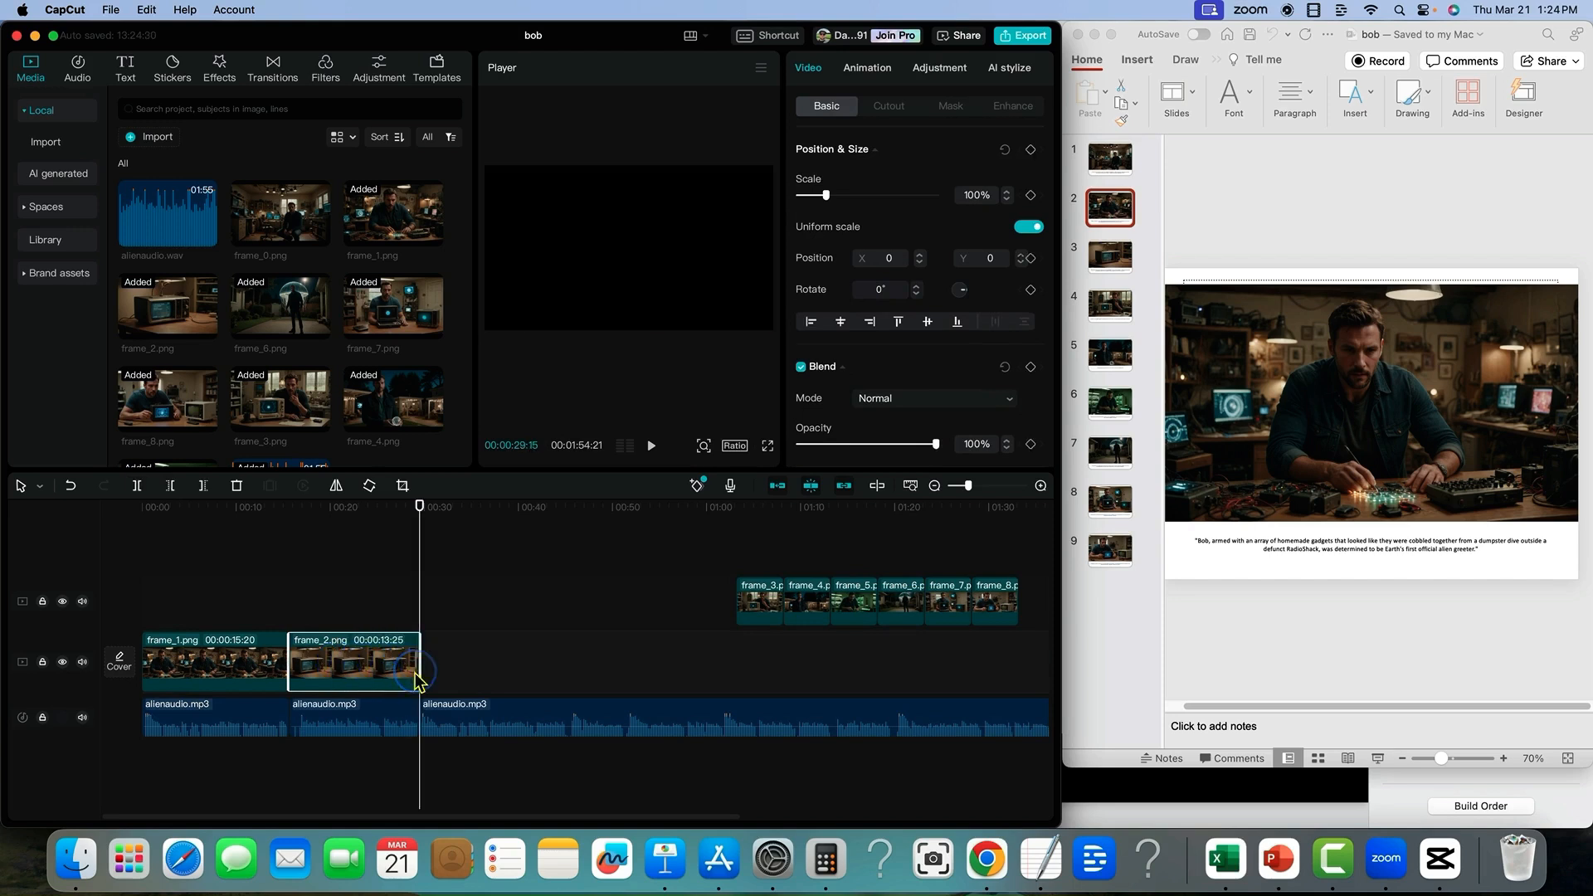
left_click(480, 599)
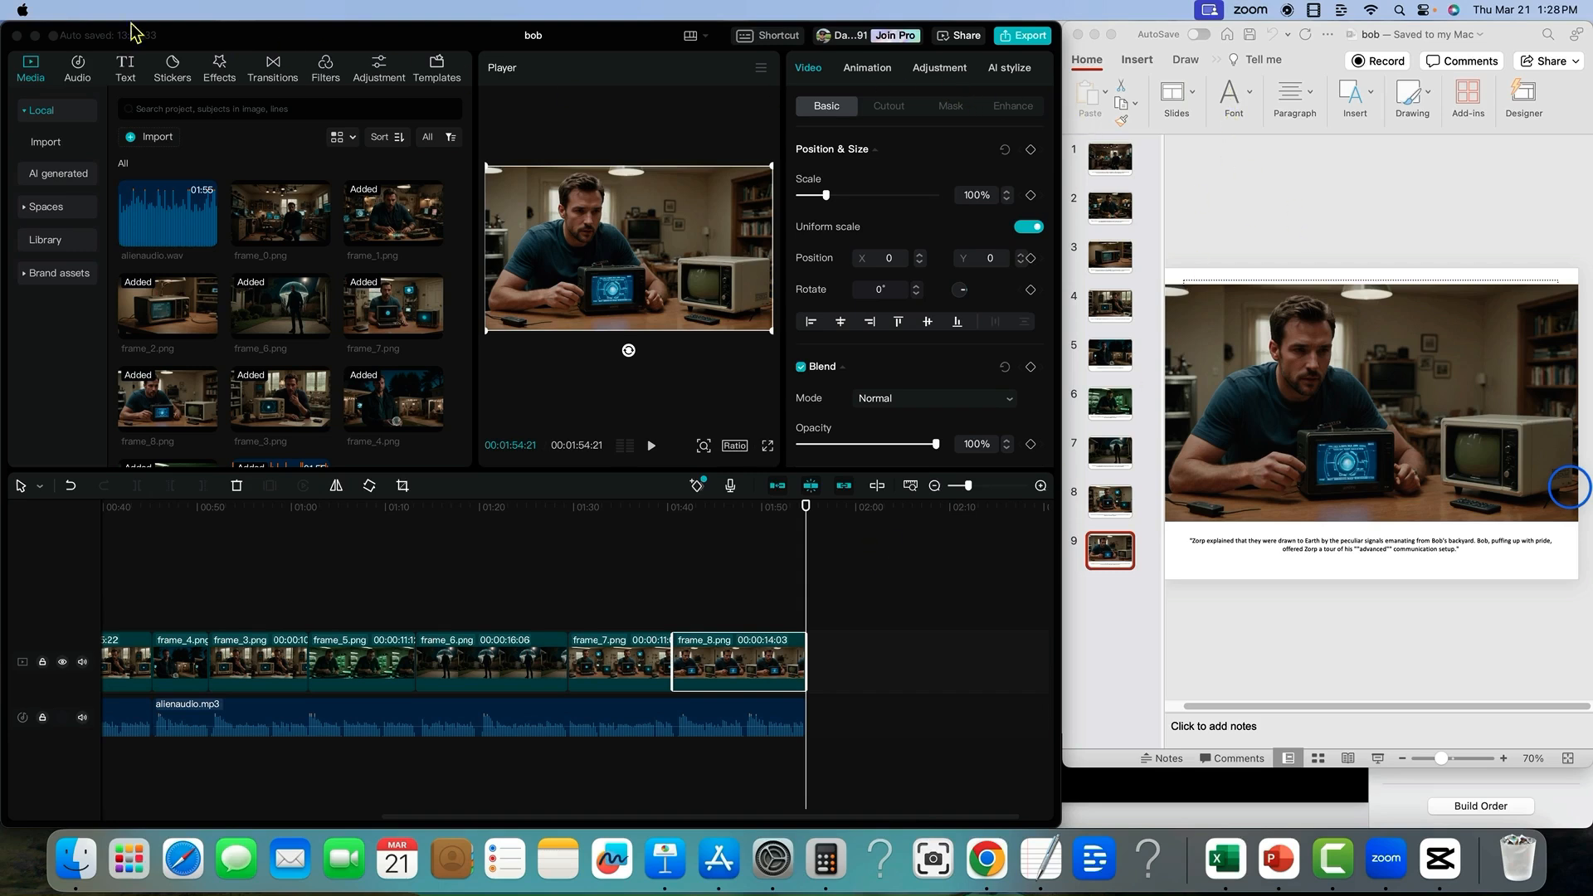
Step: Make the bob project full screen, return to its start, and add Whirl, Pass Through 3 and Flip Page transitions at the first three frame cuts
left_click(53, 36)
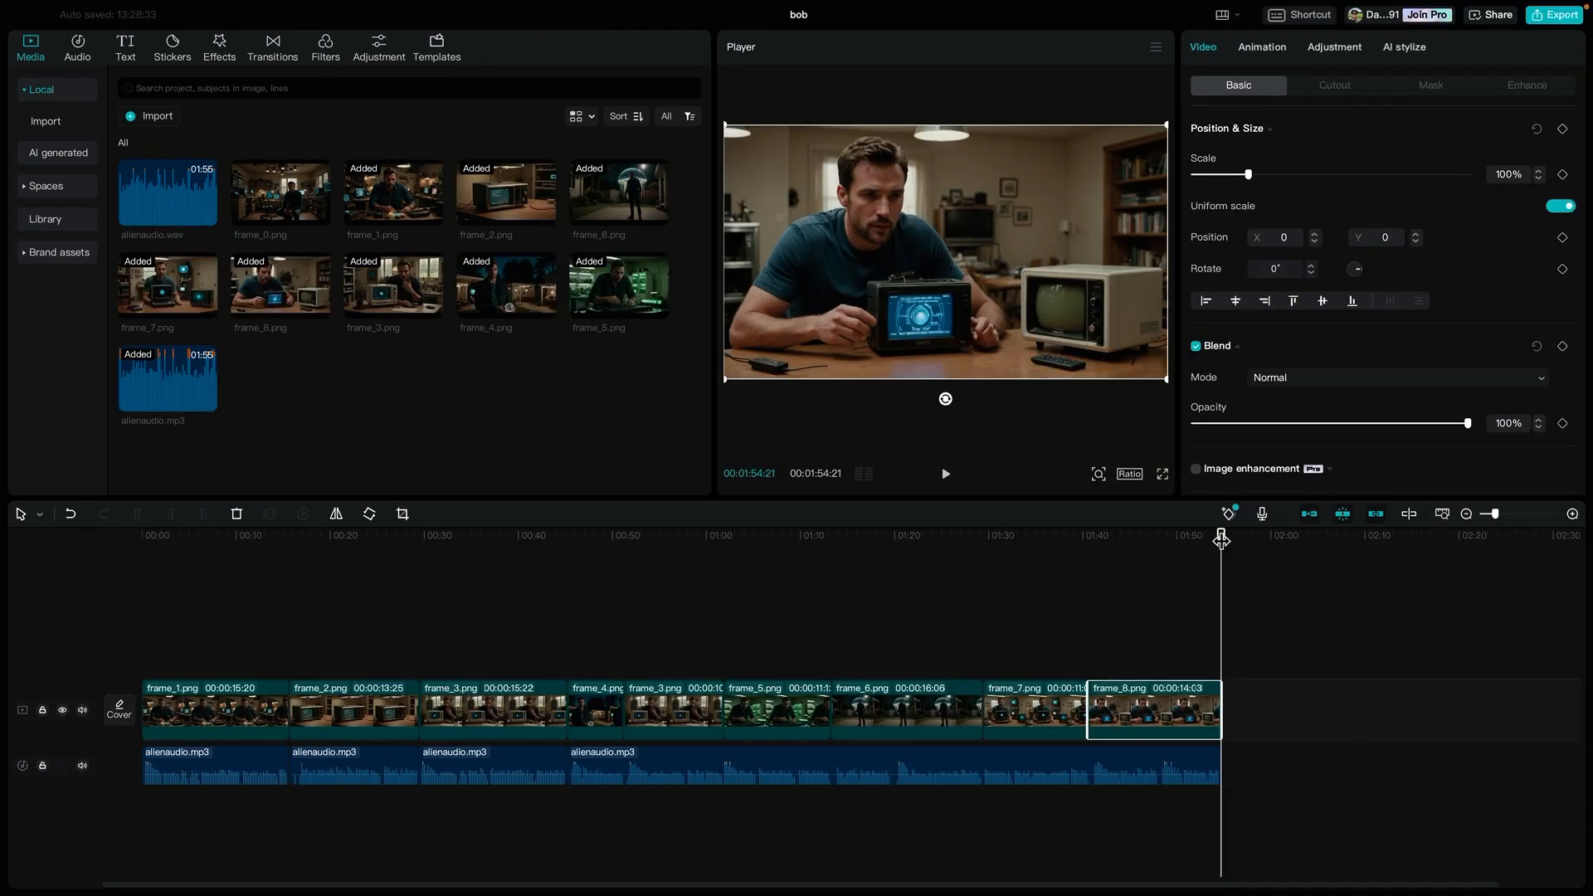
left_click_drag(1221, 540, 147, 574)
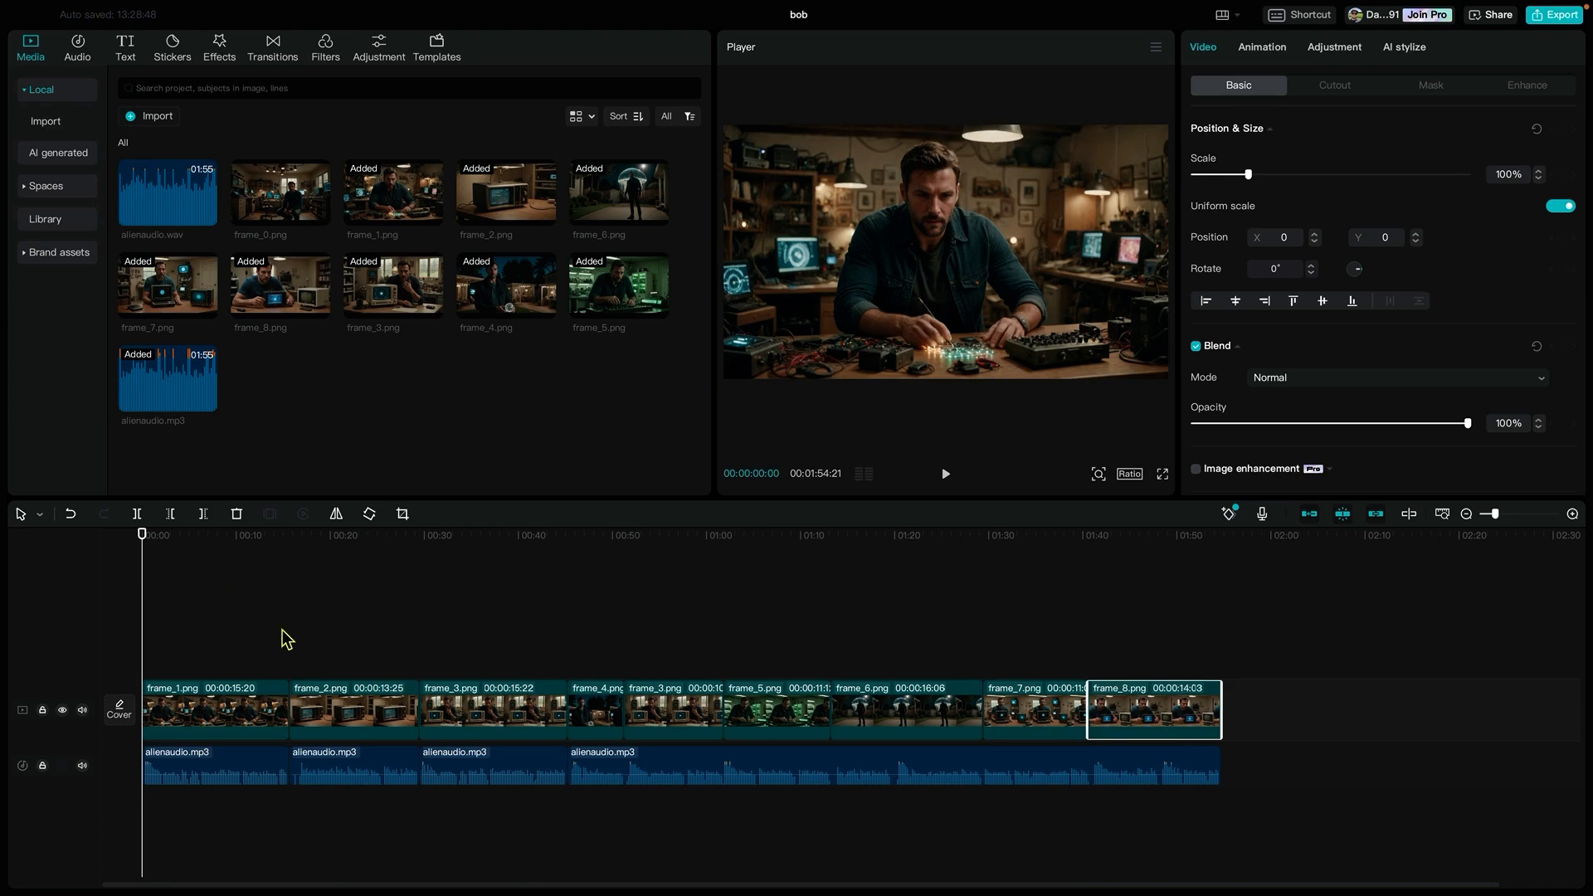
left_click(274, 51)
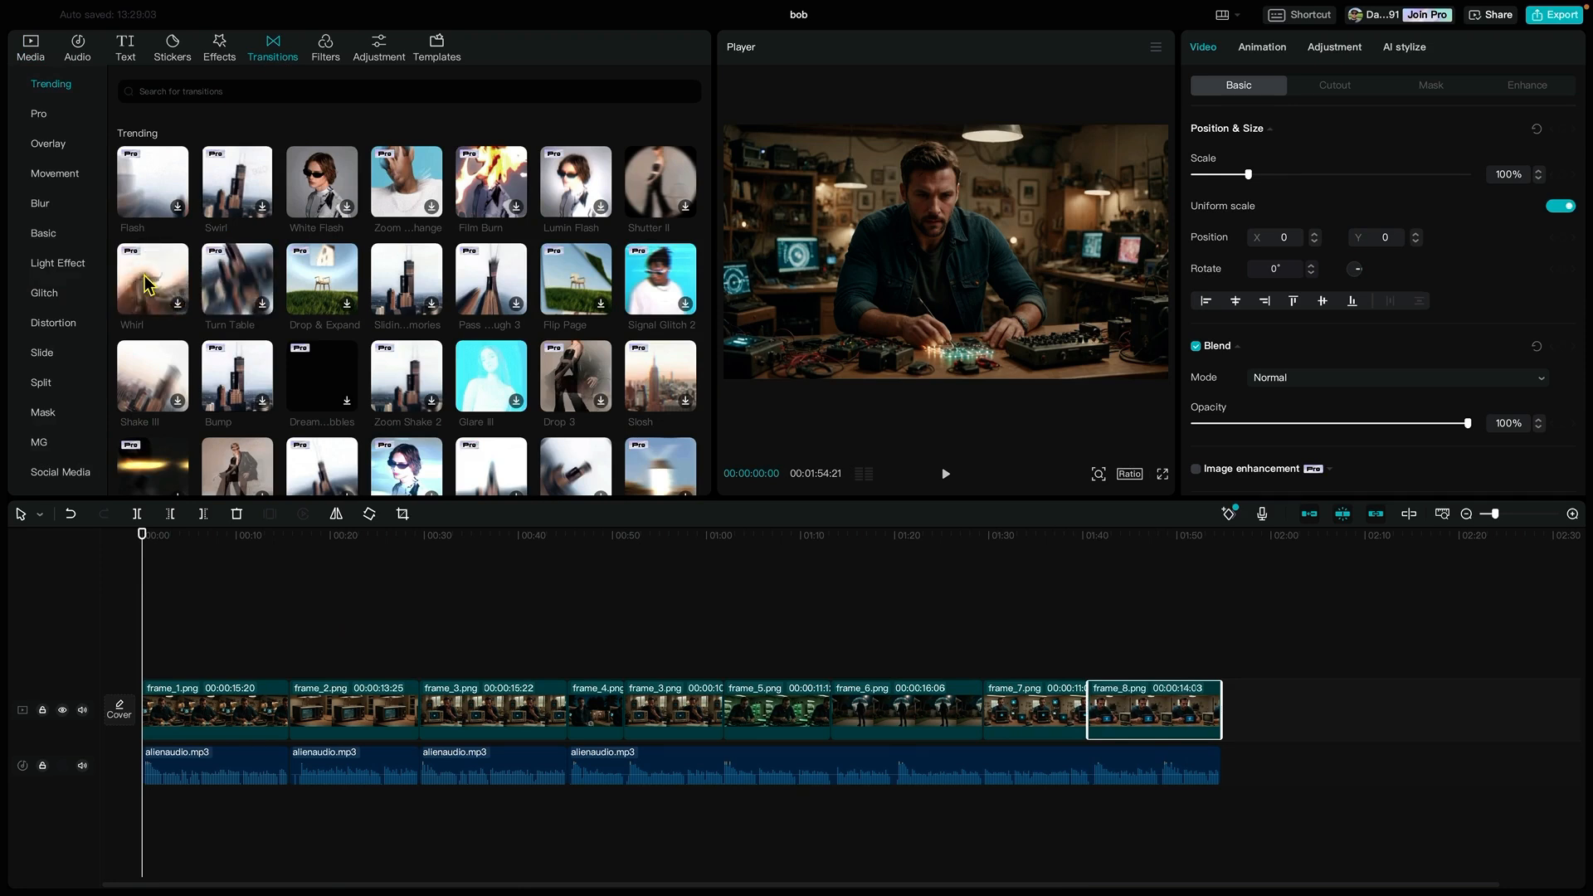
mouse_move(145, 285)
left_mouse_down()
mouse_move(181, 540)
mouse_move(253, 697)
mouse_move(287, 719)
left_mouse_up()
left_click_drag(466, 314, 421, 730)
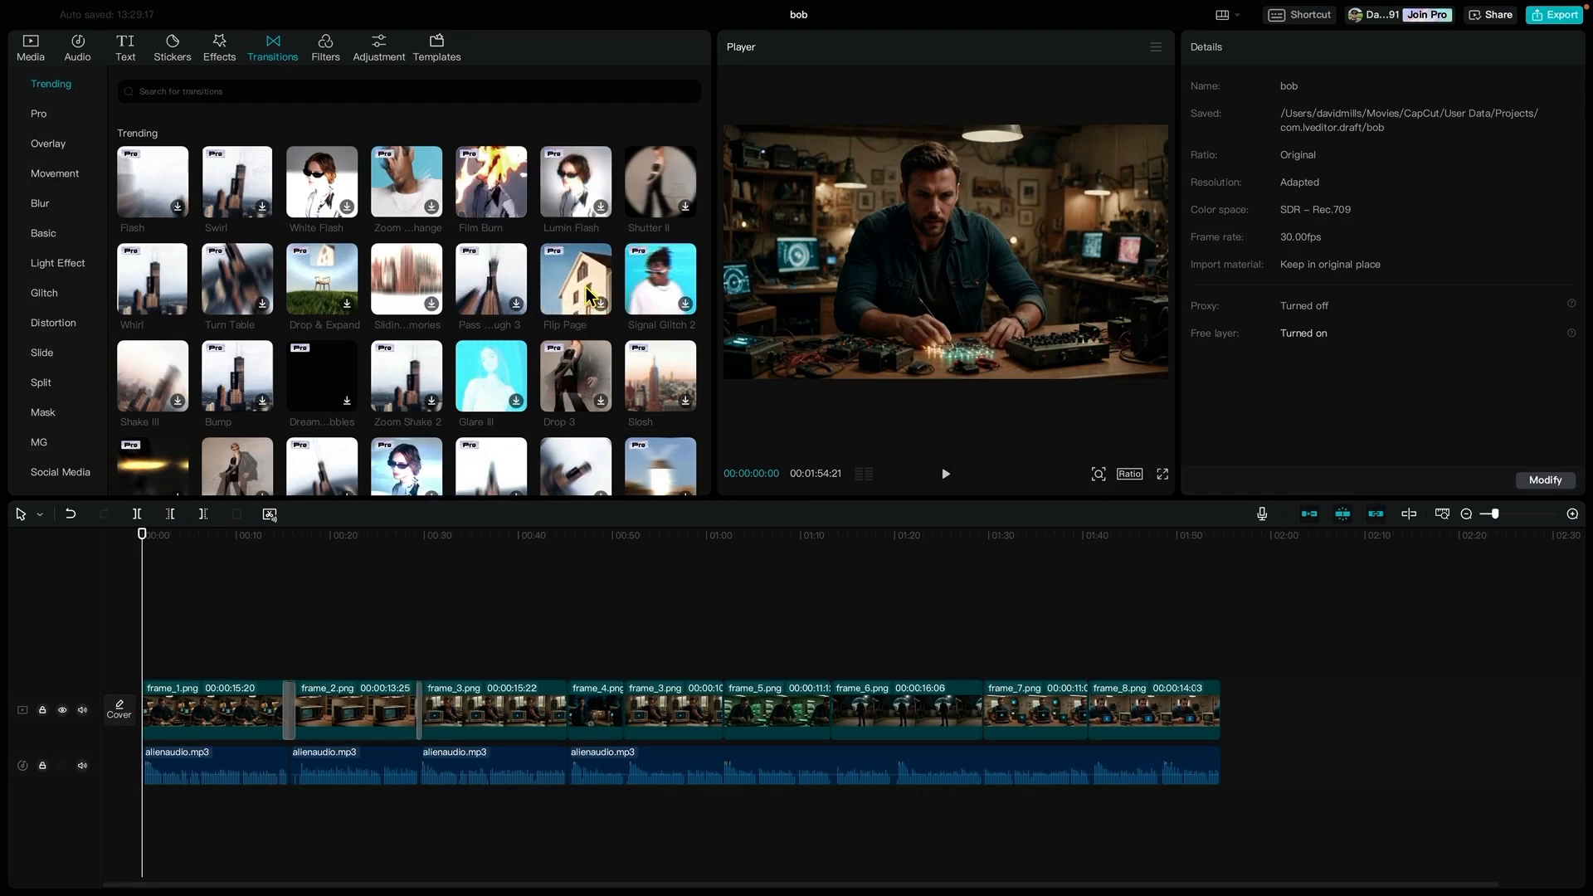
left_click_drag(588, 295, 567, 706)
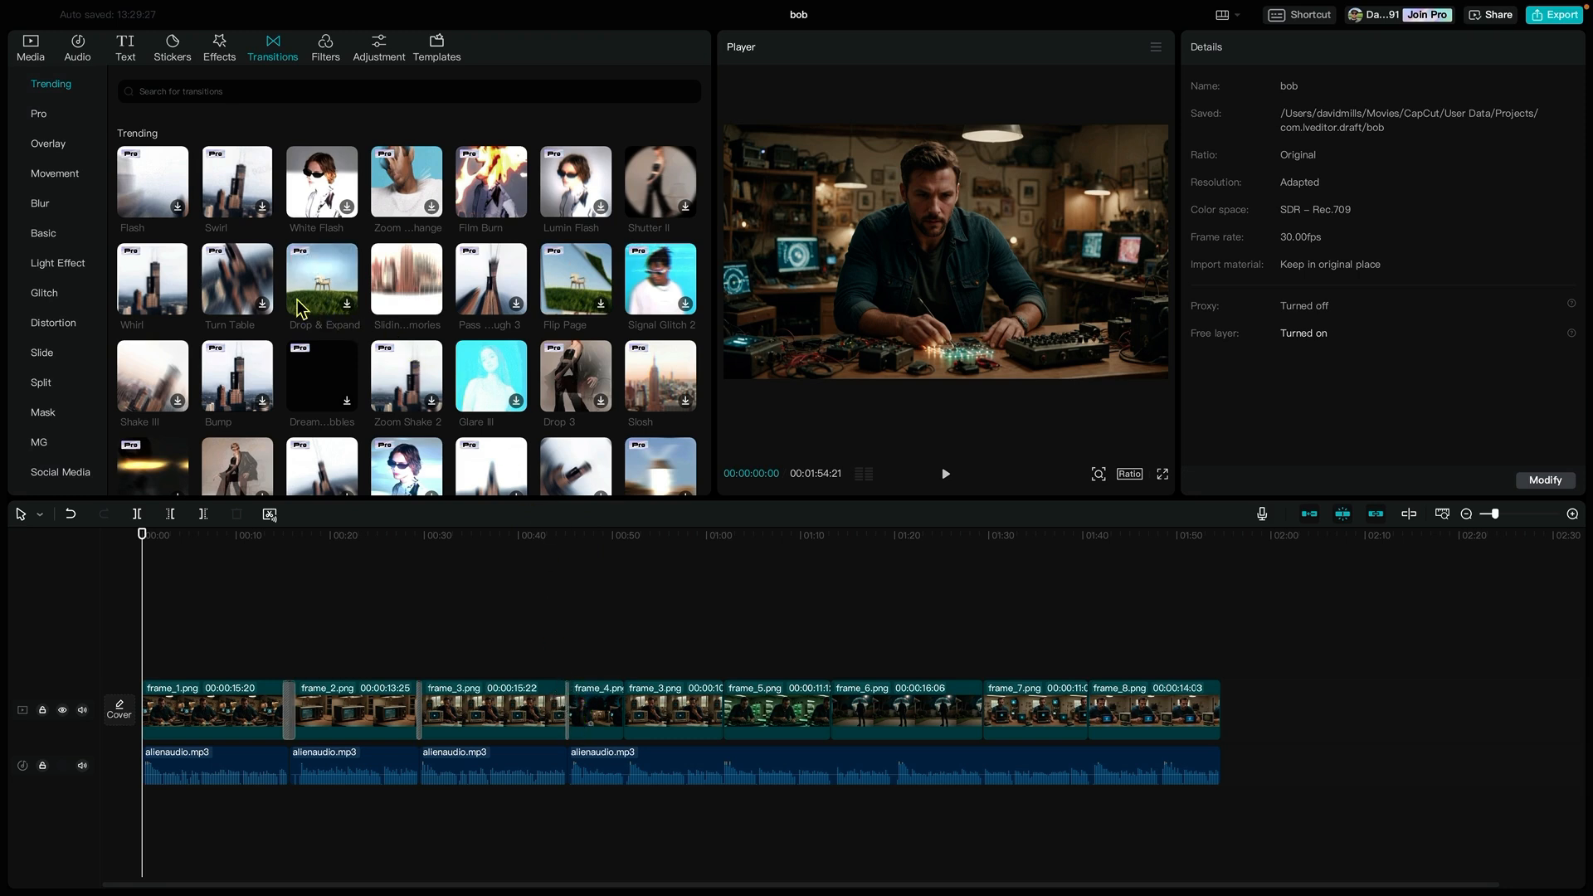
Step: Add transitions at the remaining frame cuts, with Turn Table after frame_4.png and Split between frame_6.png and frame_7.png
left_click_drag(234, 296, 624, 693)
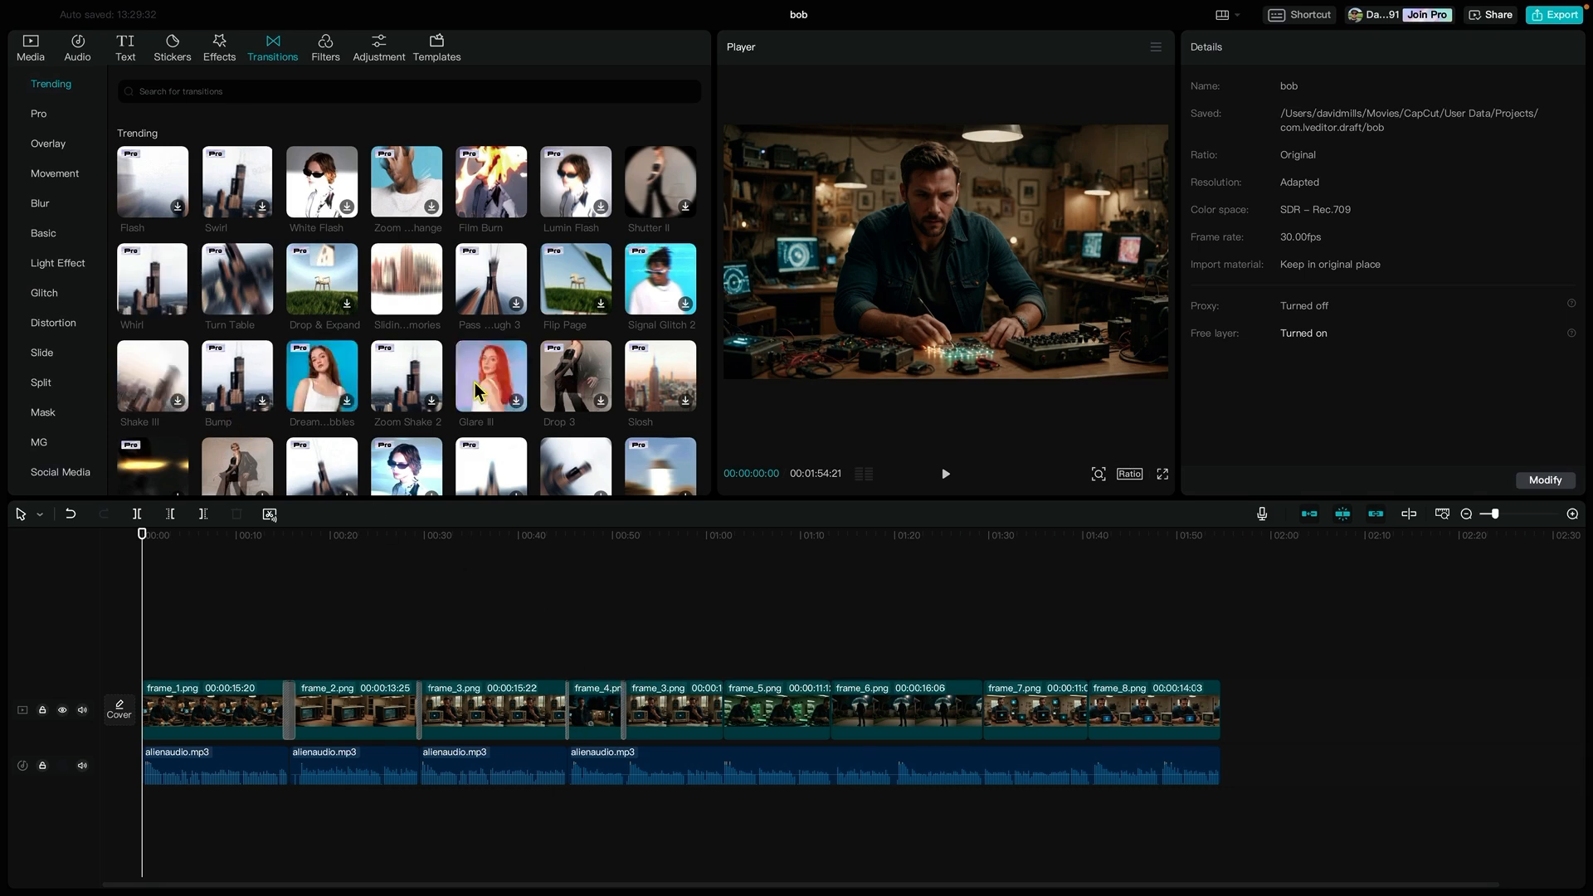
left_click_drag(831, 702, 831, 719)
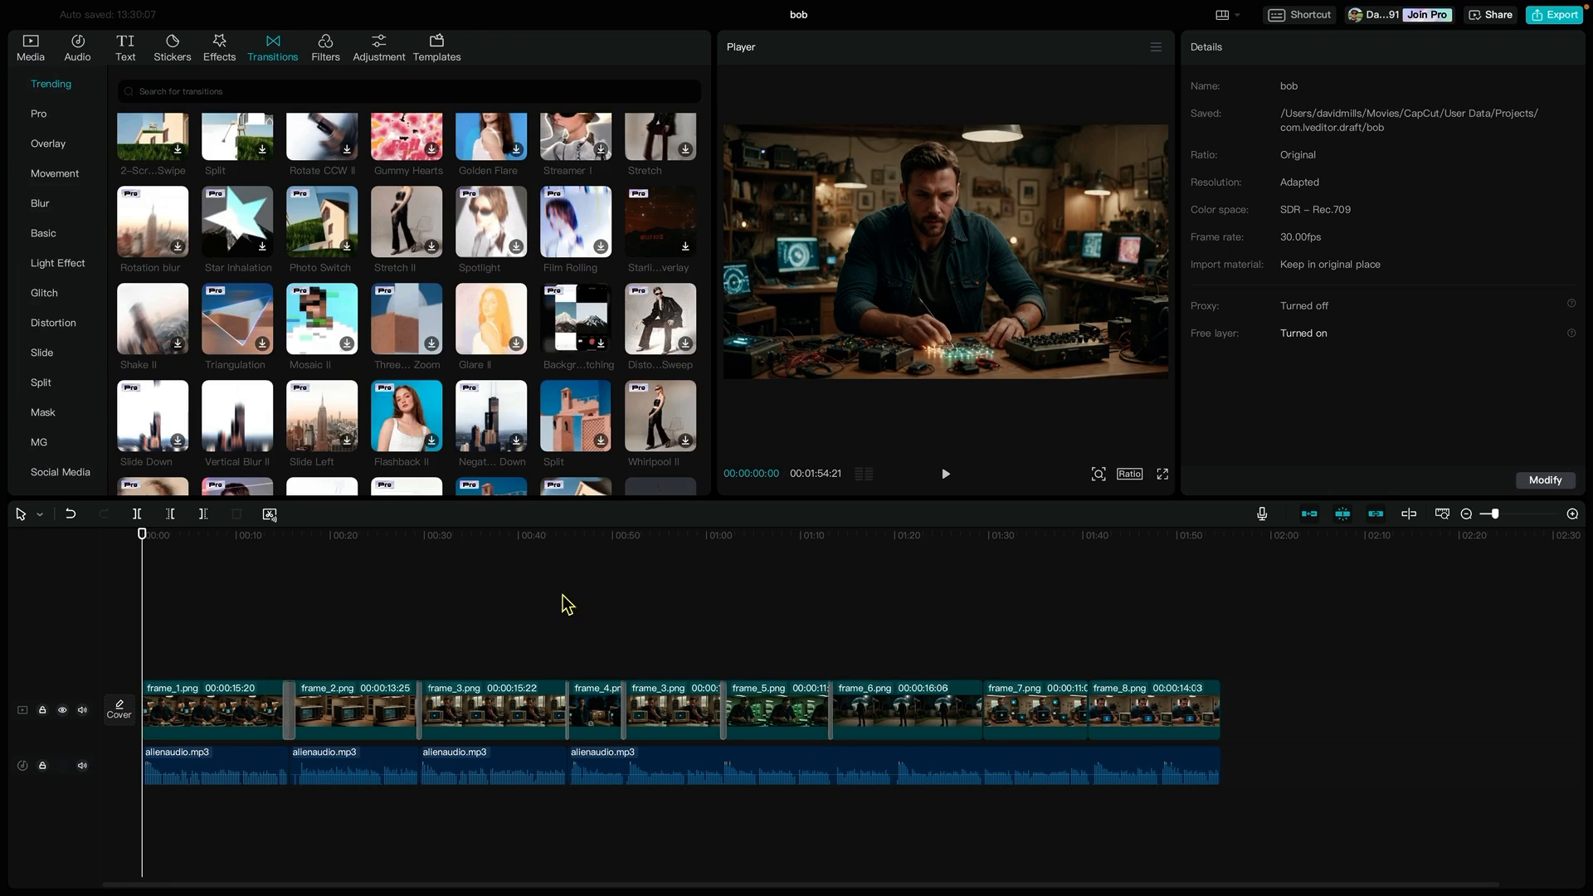
left_click_drag(567, 416, 977, 699)
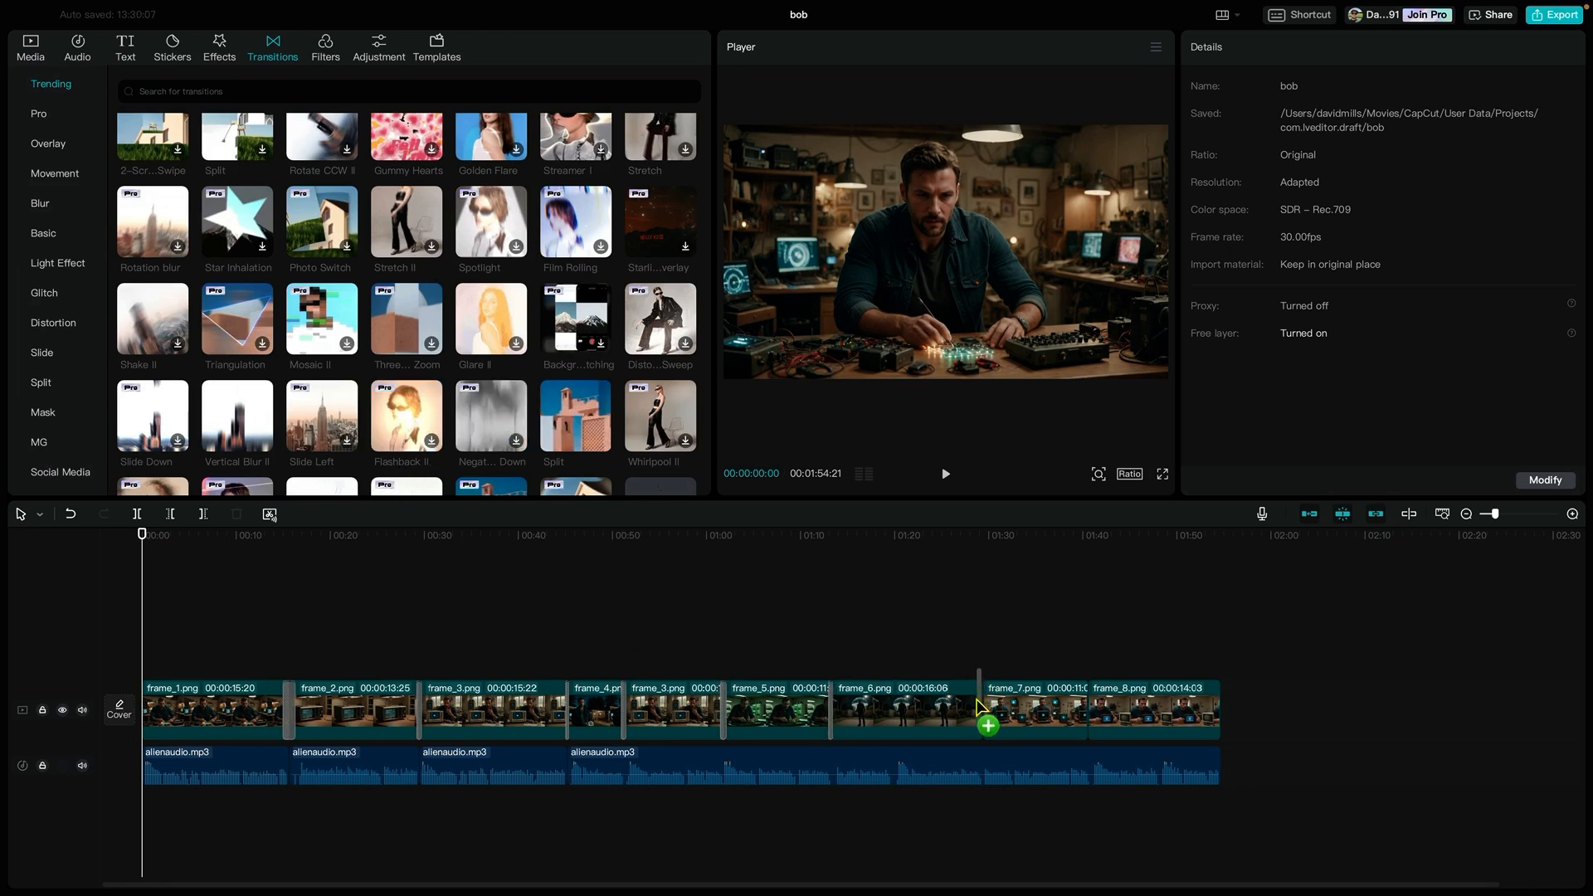
left_click_drag(982, 724, 981, 724)
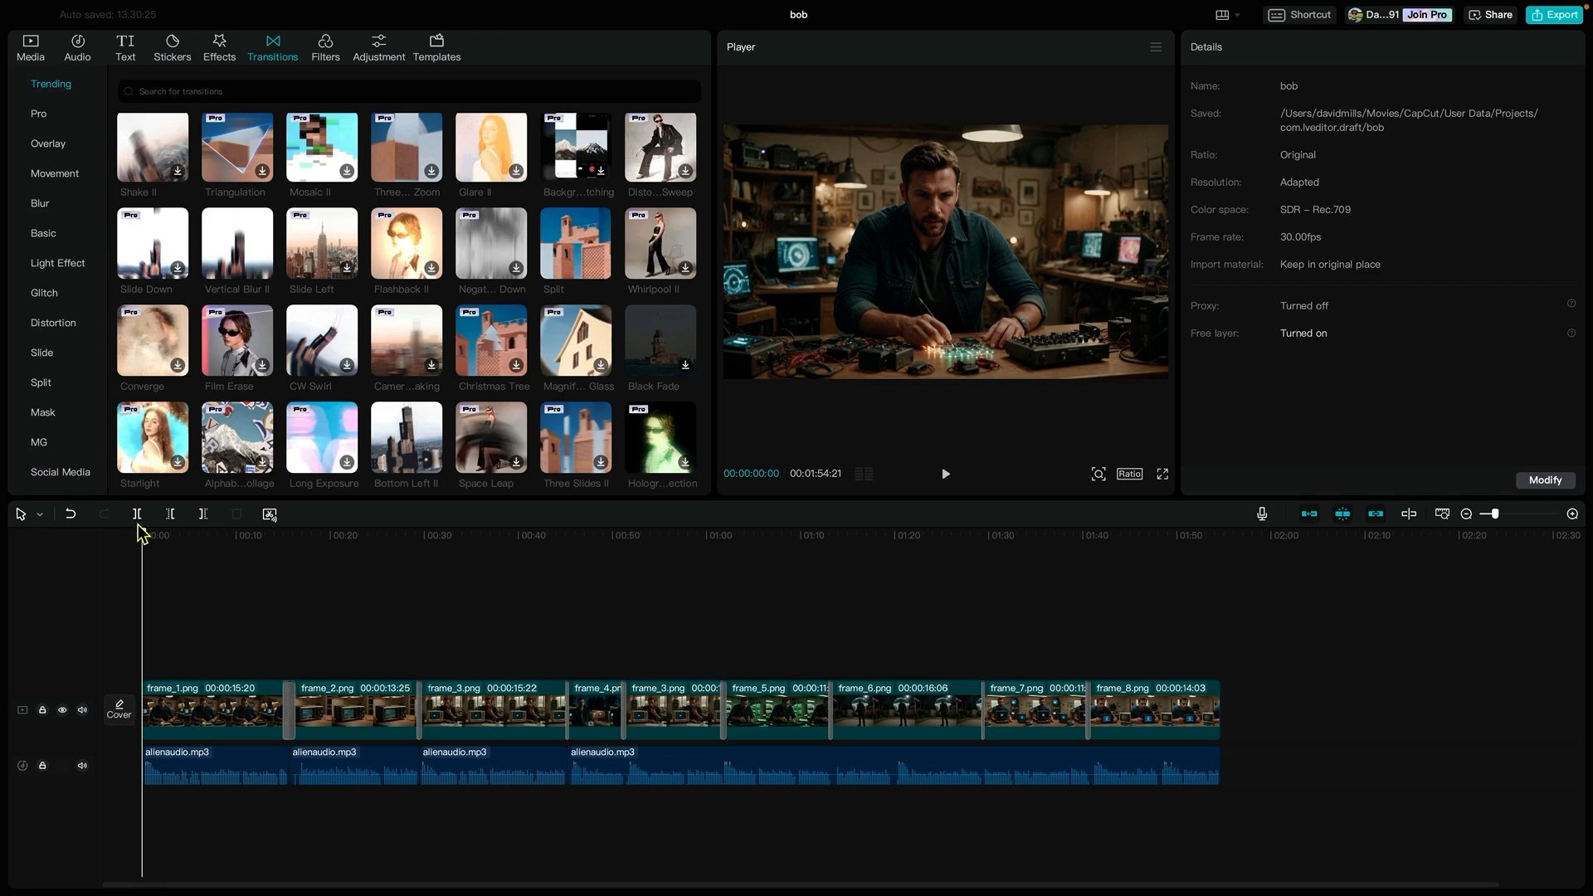
Step: Play the timeline from 14:11 to about 30:29 to review the first two frame transitions
left_click_drag(141, 540, 277, 533)
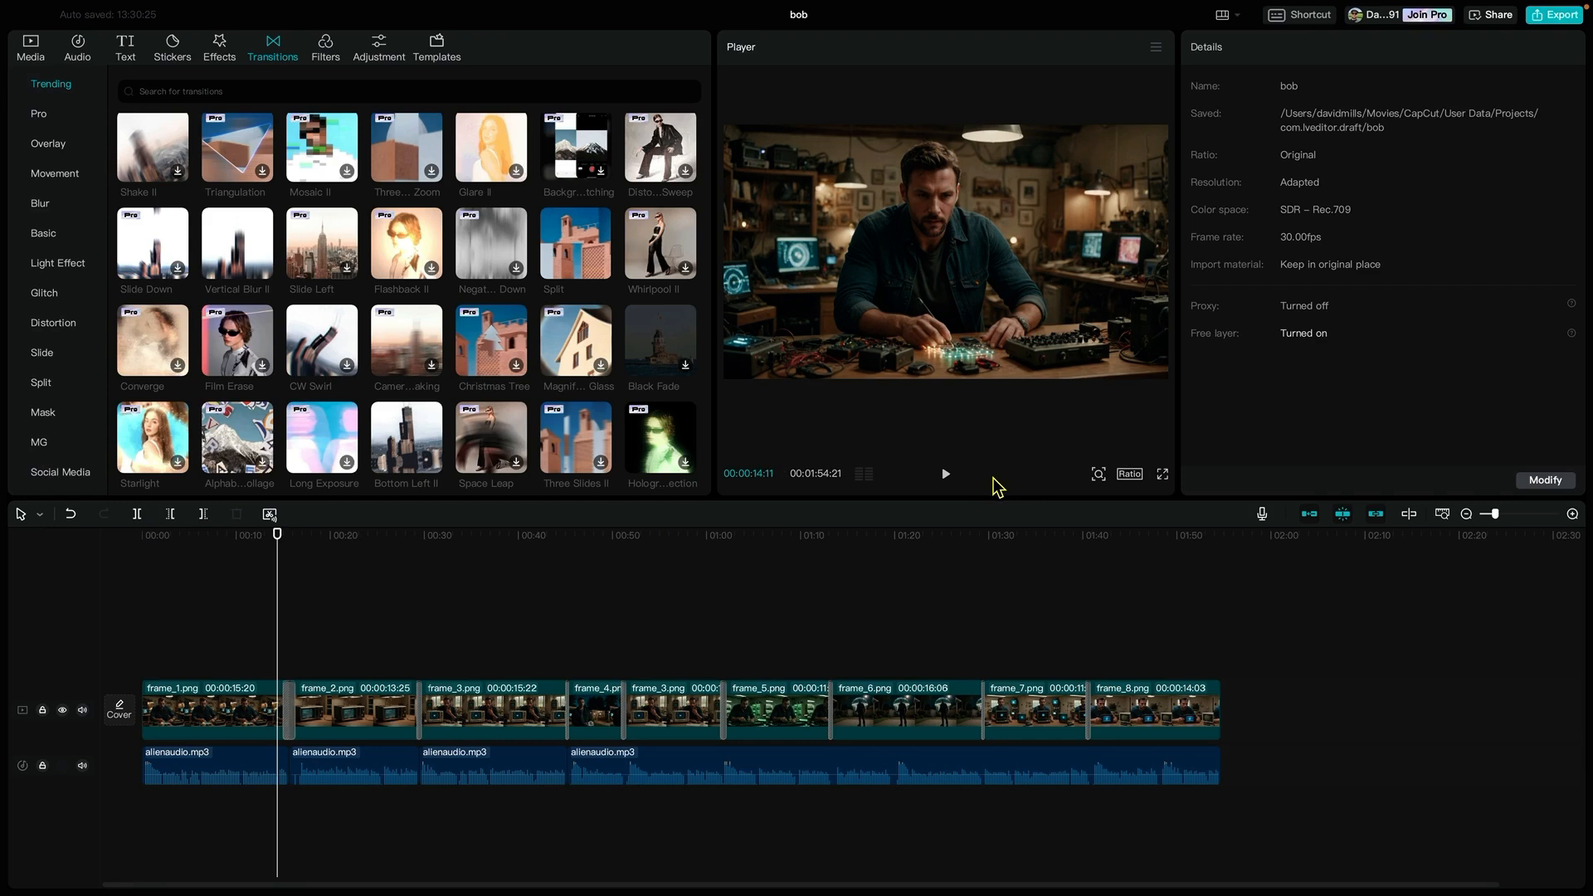
left_click(946, 474)
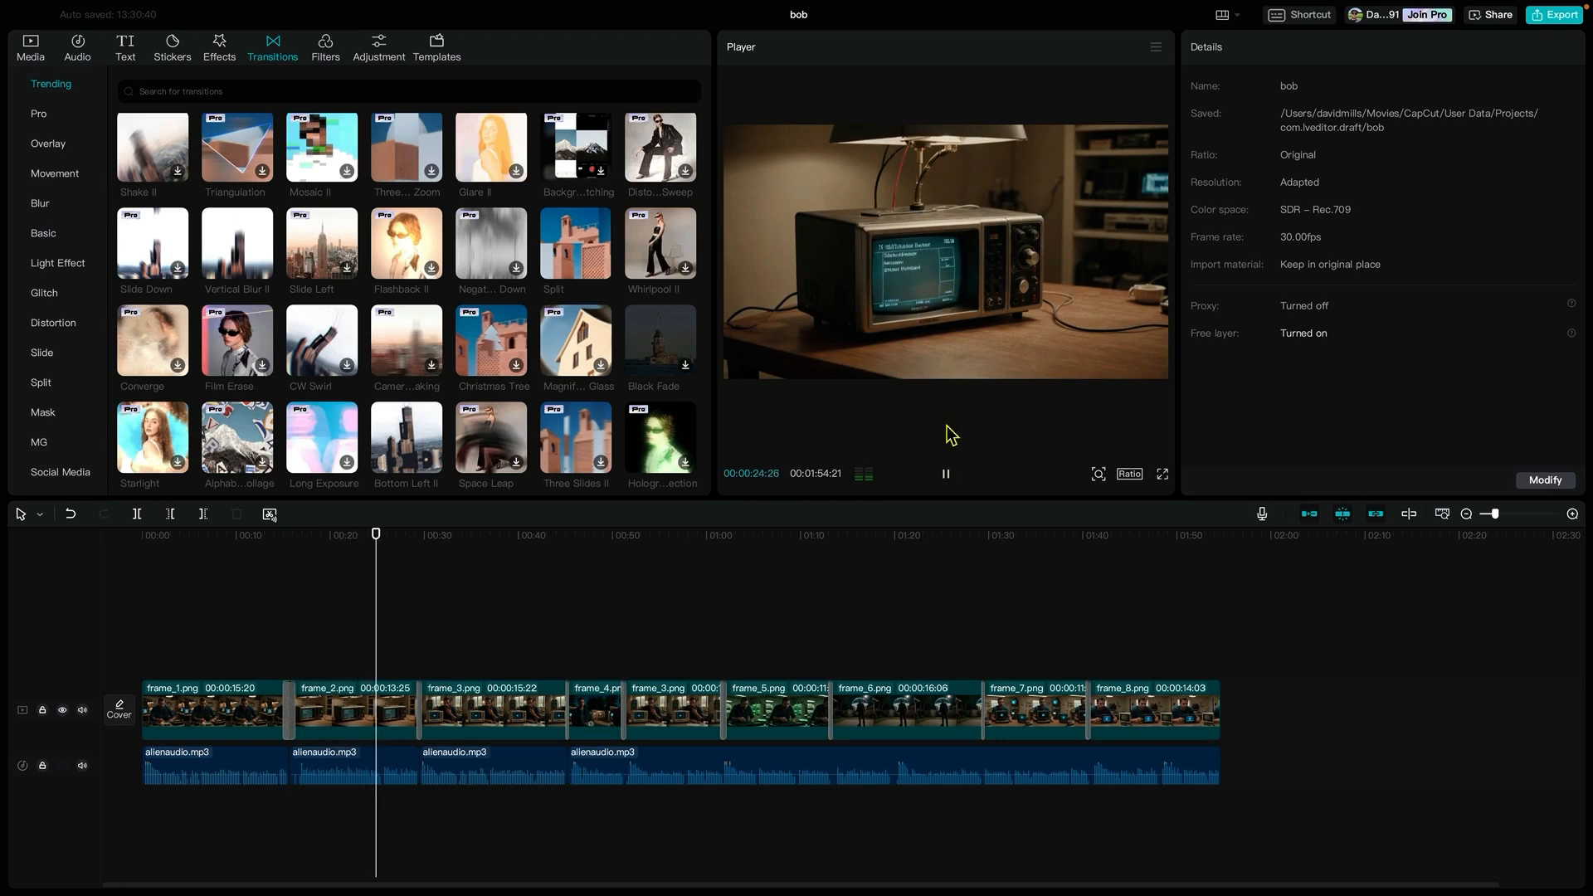
left_click(947, 475)
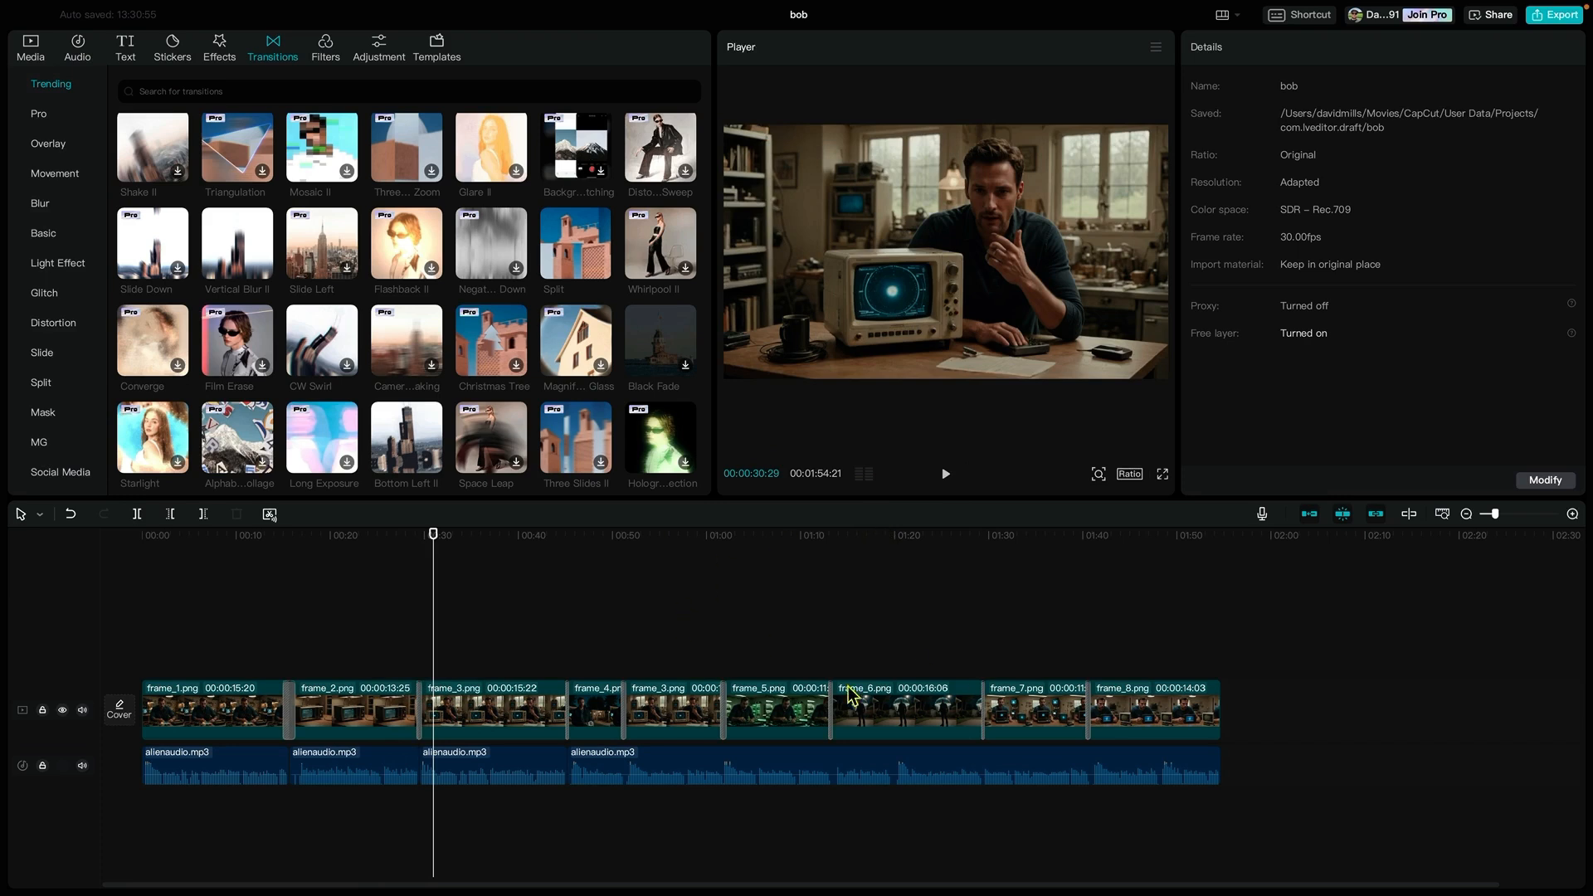
Step: Add the Blu-ray Scanning video effect to frame_1.png and preview it from the start of the timeline to about 10:17
left_click(221, 52)
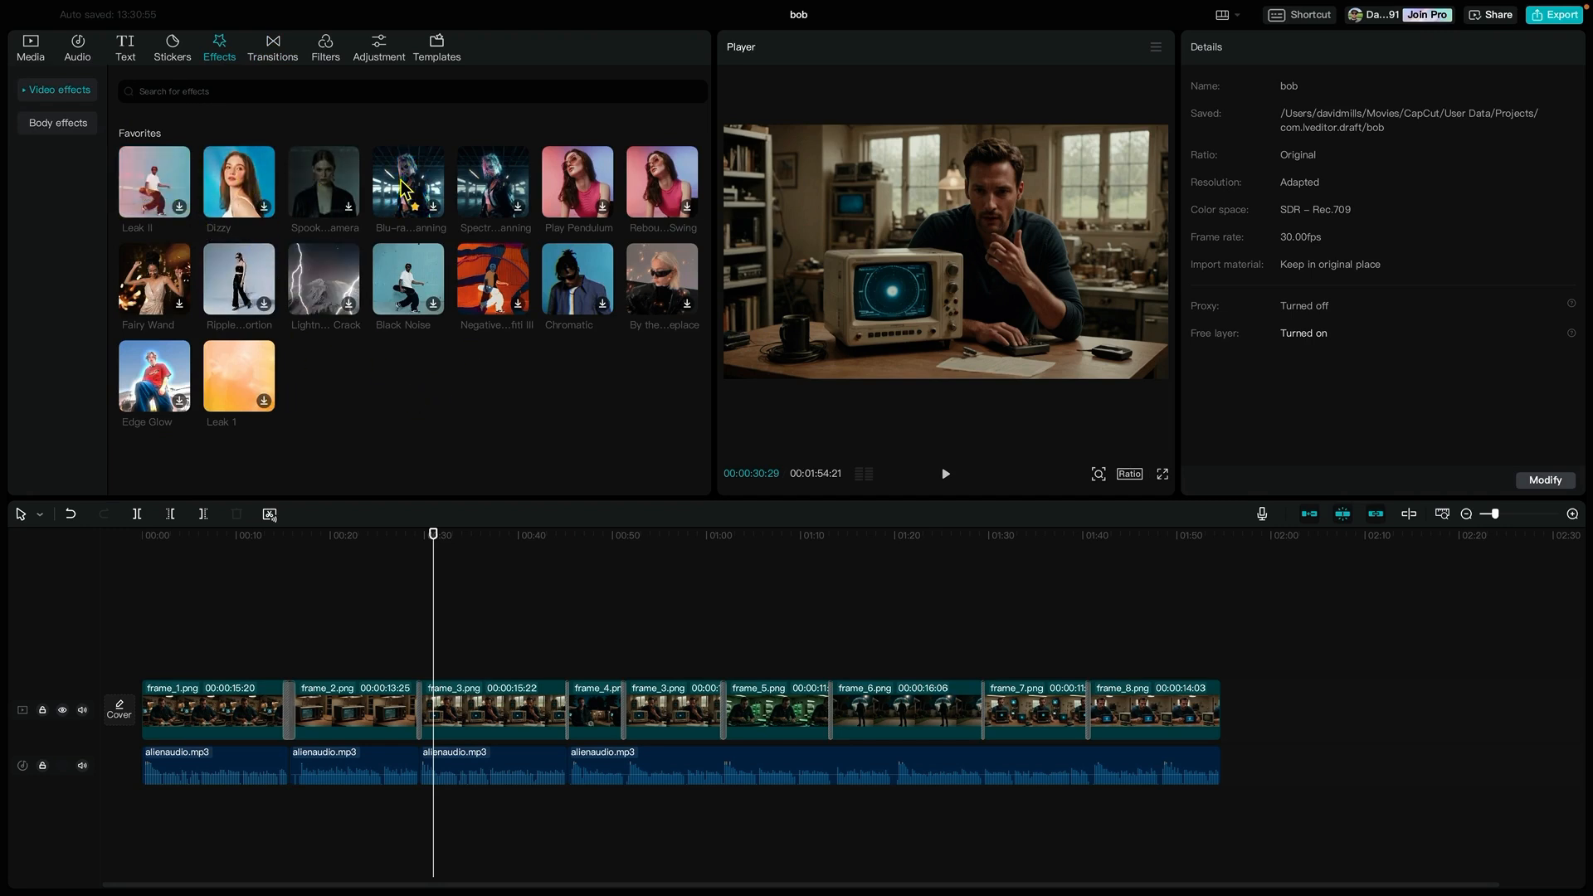
left_click_drag(408, 181, 207, 713)
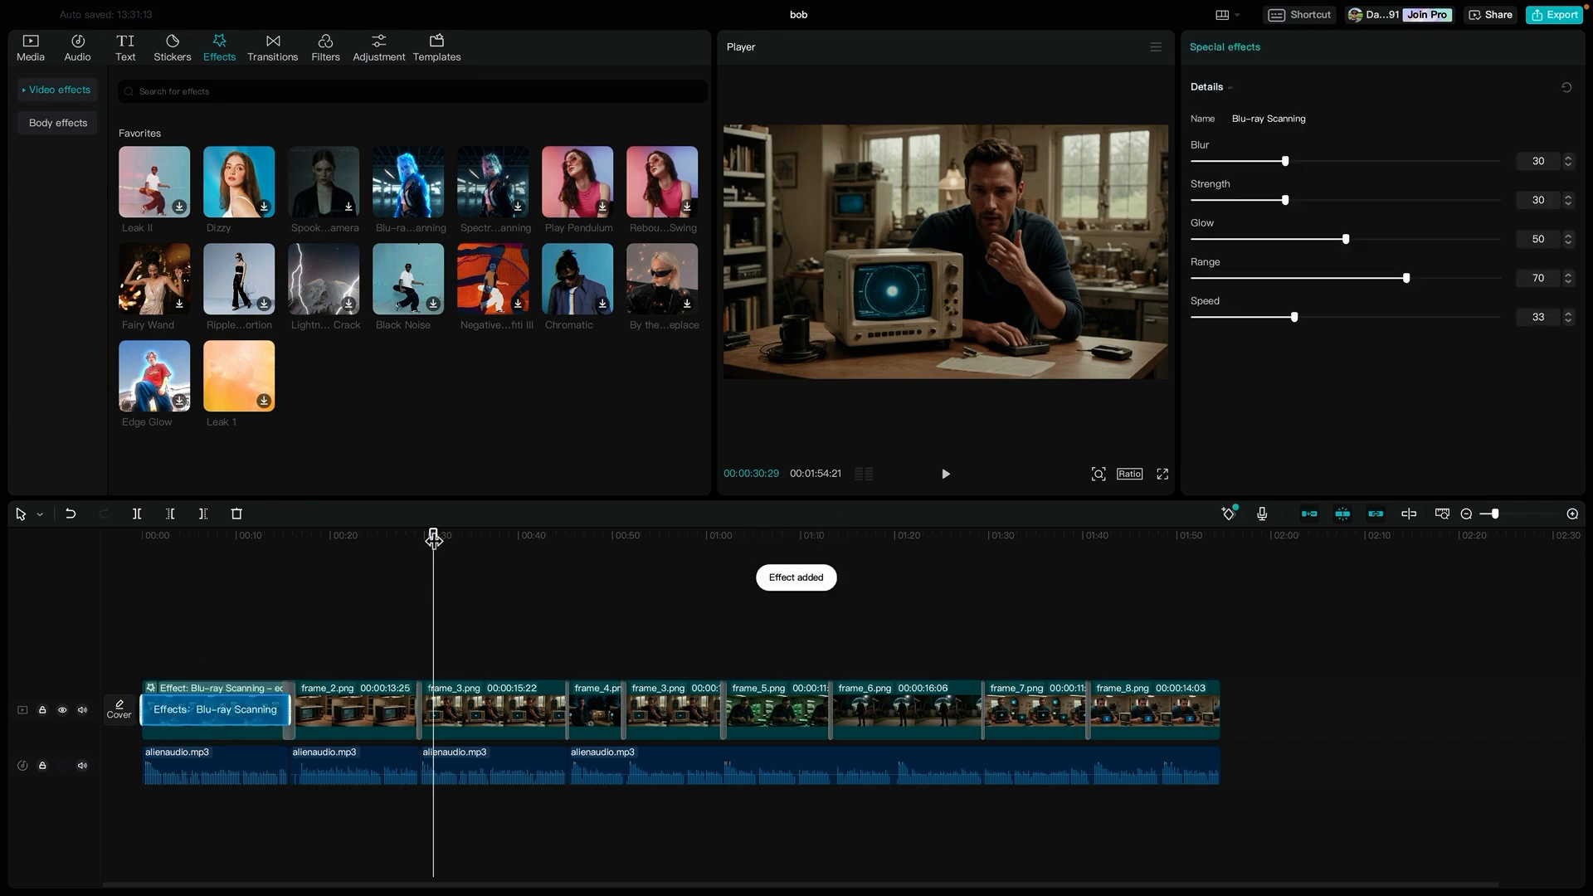
left_click_drag(433, 538, 117, 532)
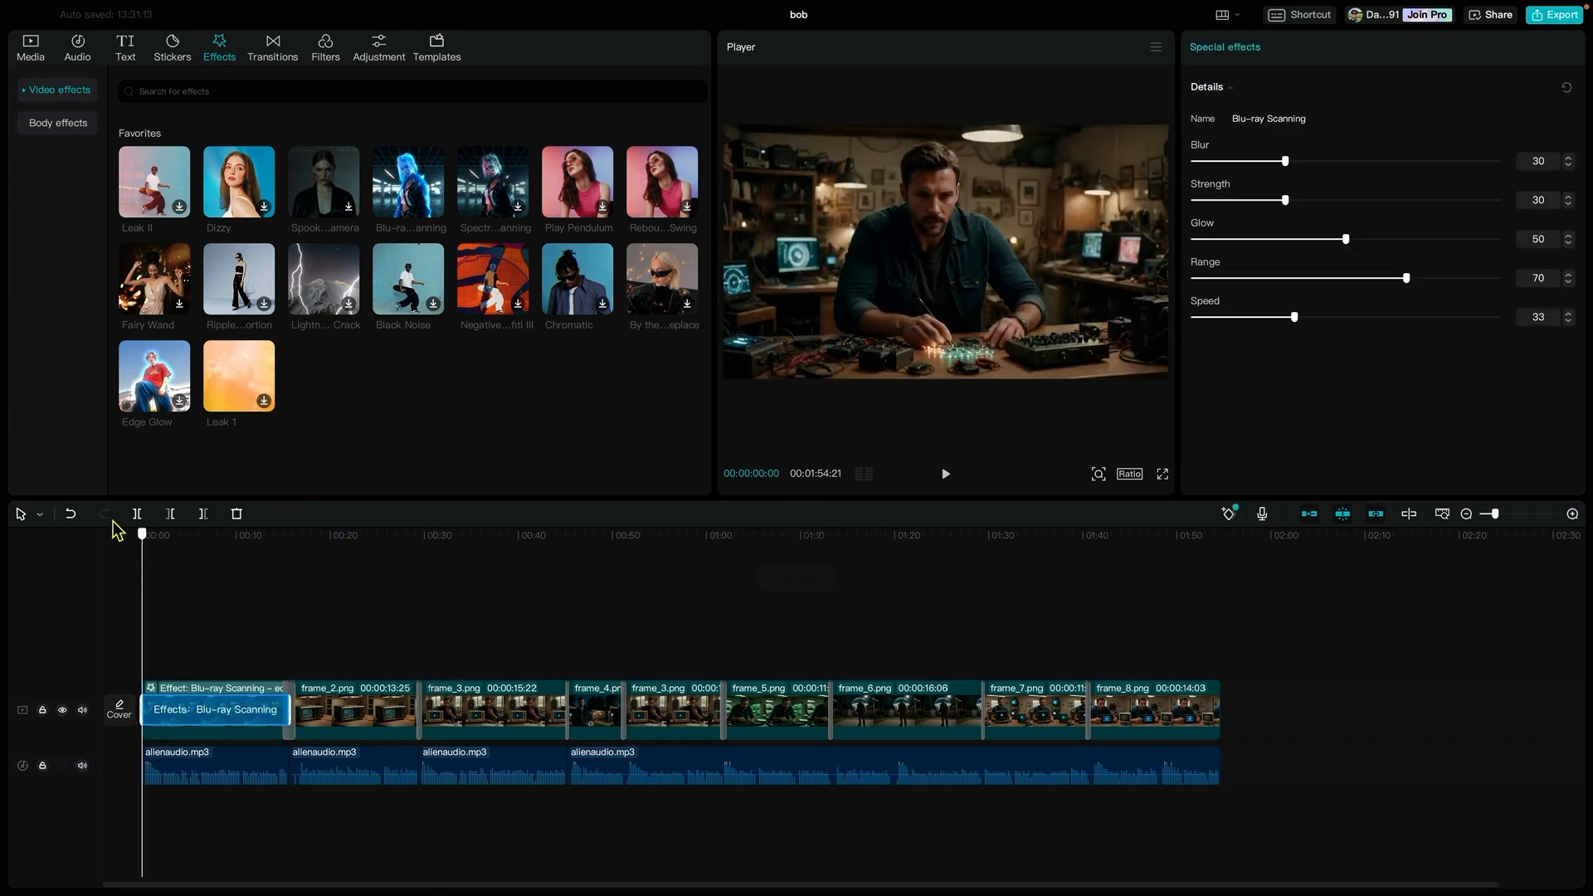
left_click(944, 478)
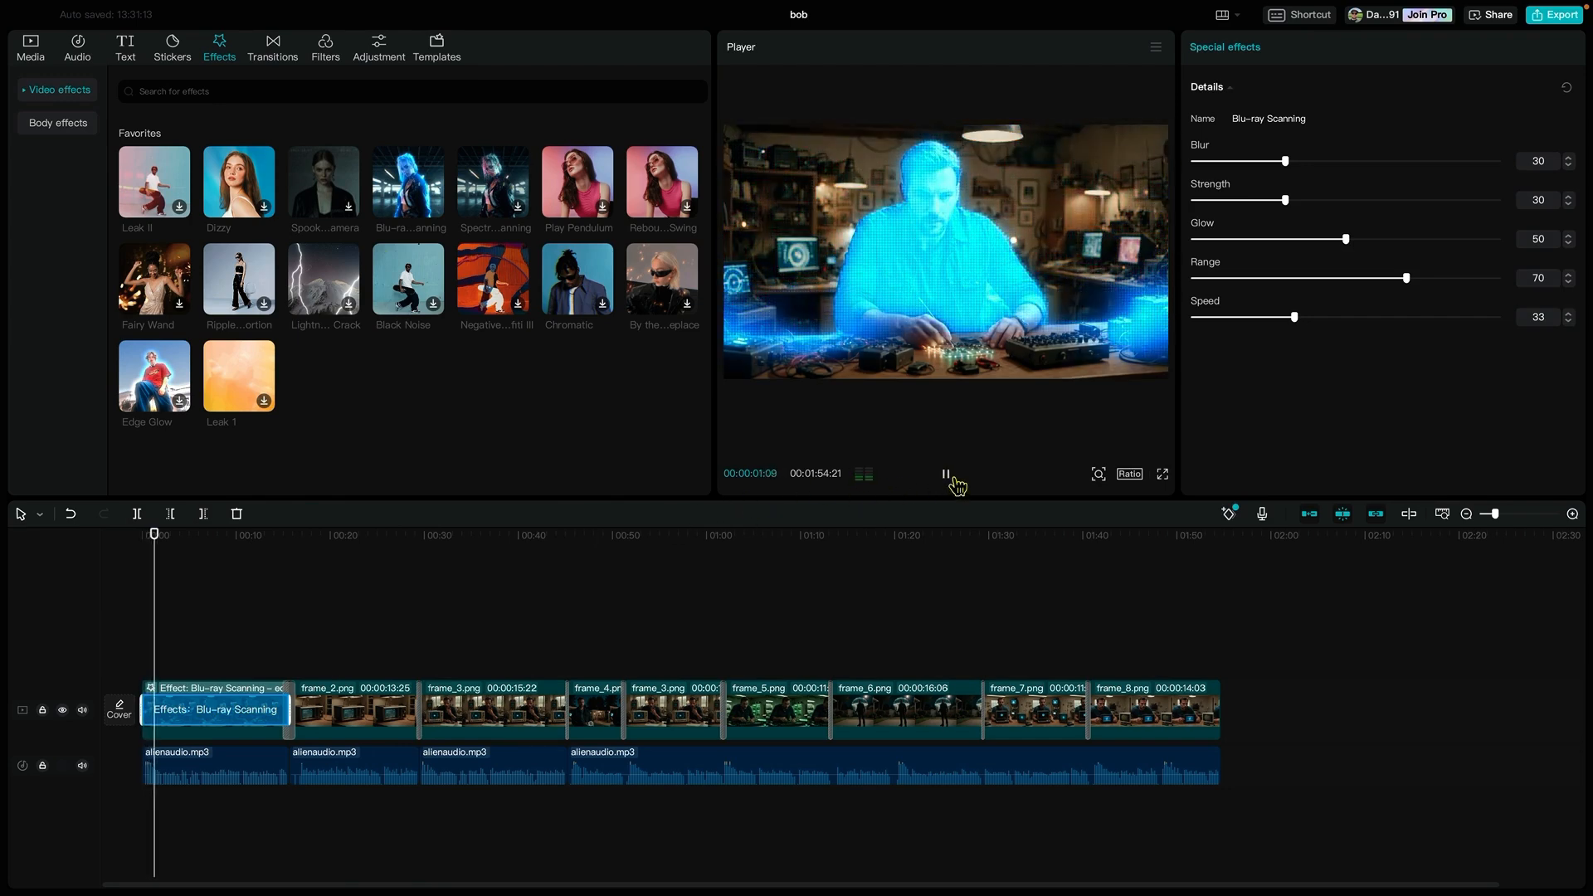
left_click(948, 478)
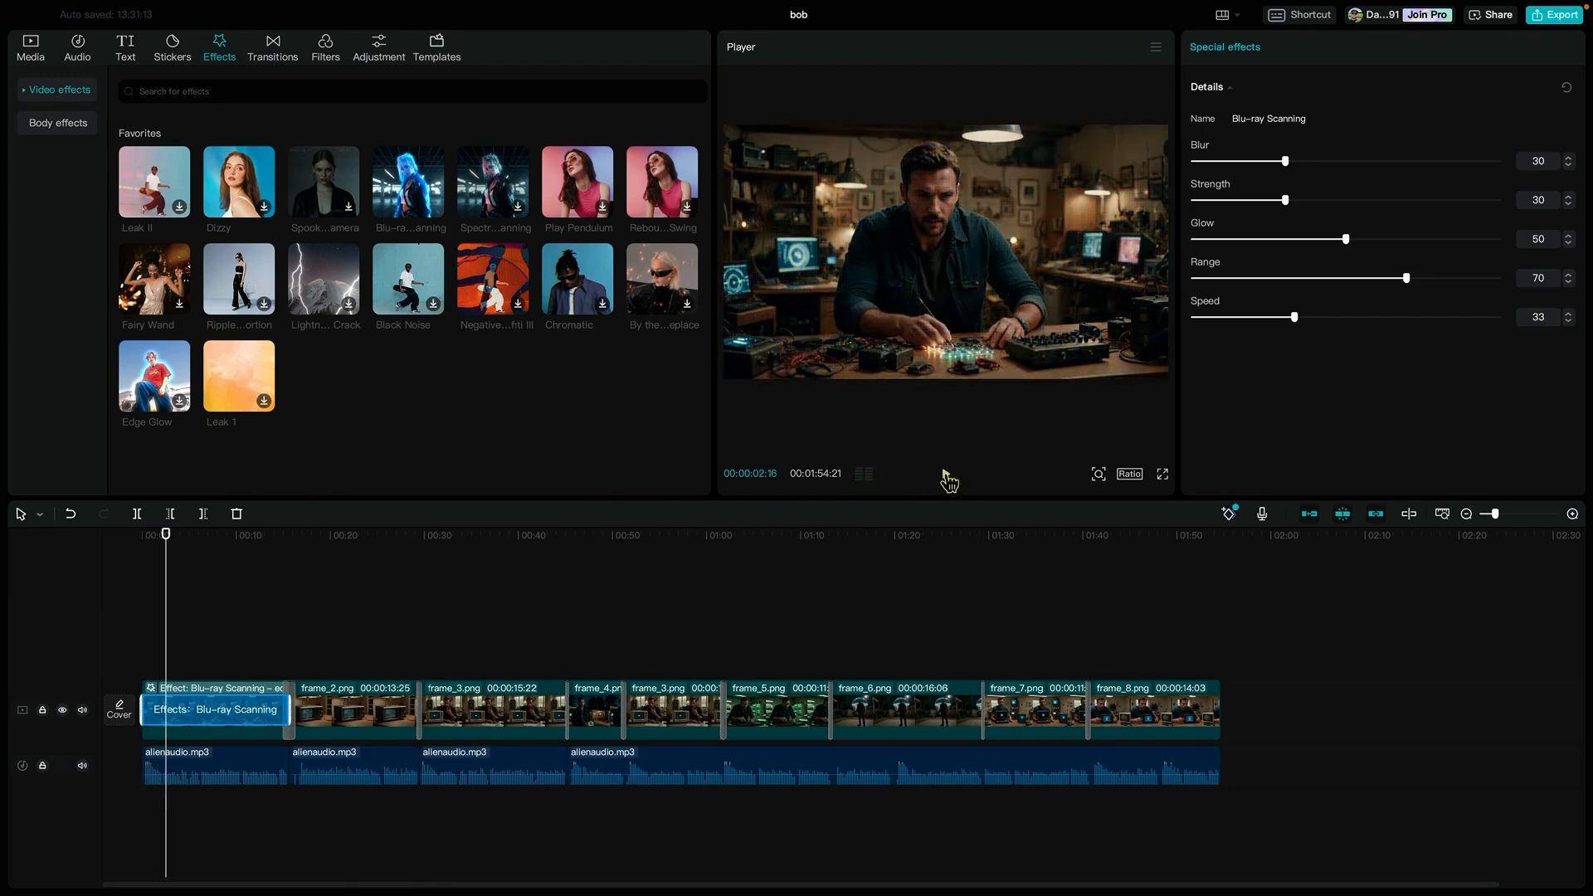
left_click(947, 478)
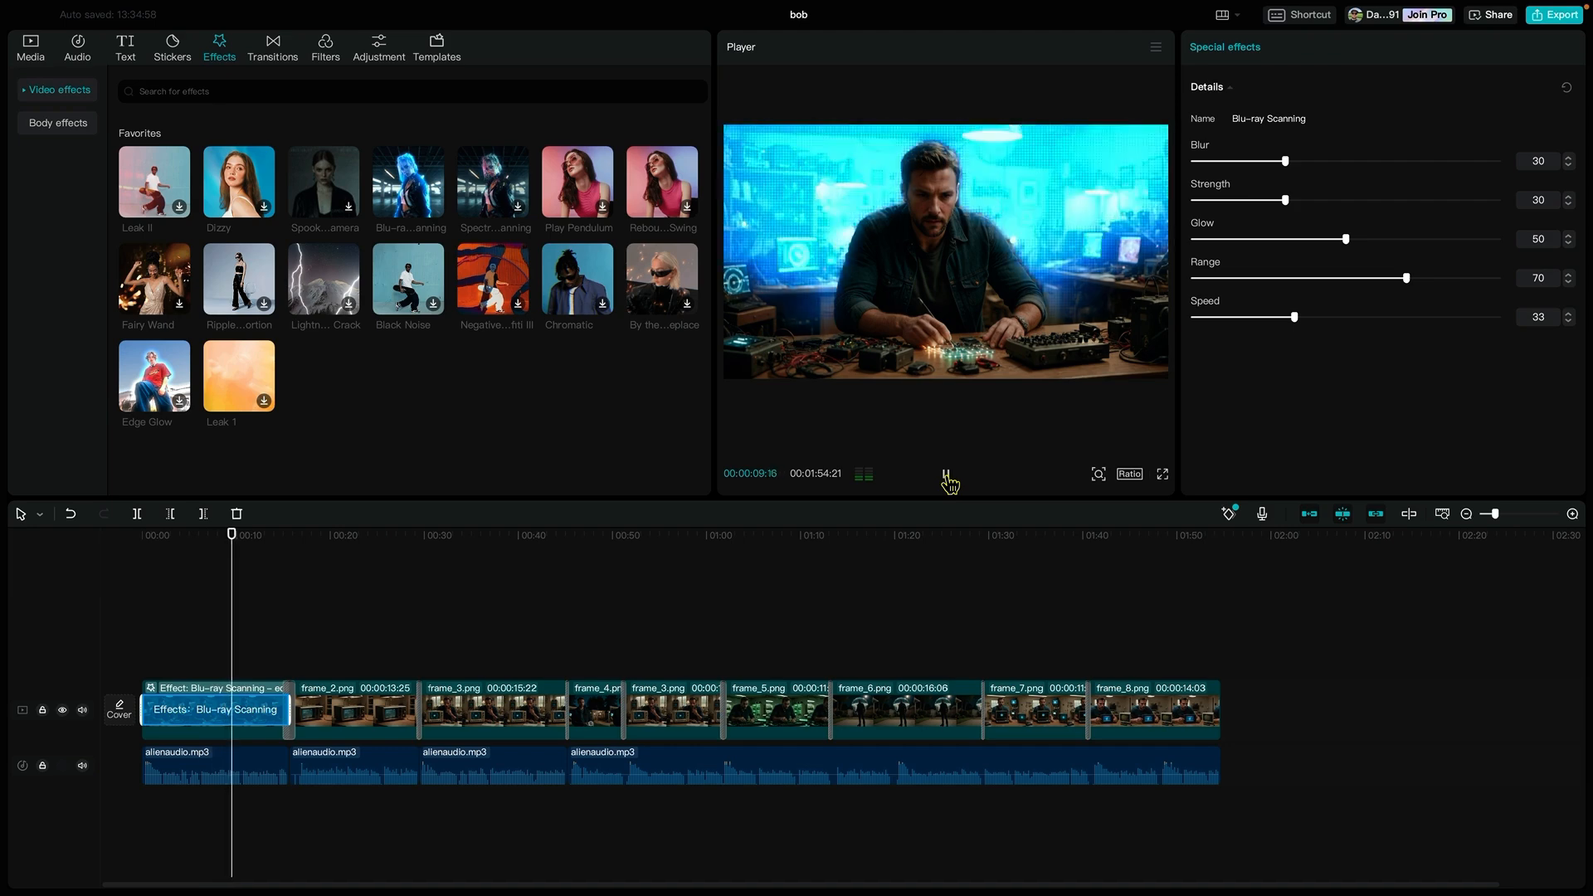
left_click(946, 478)
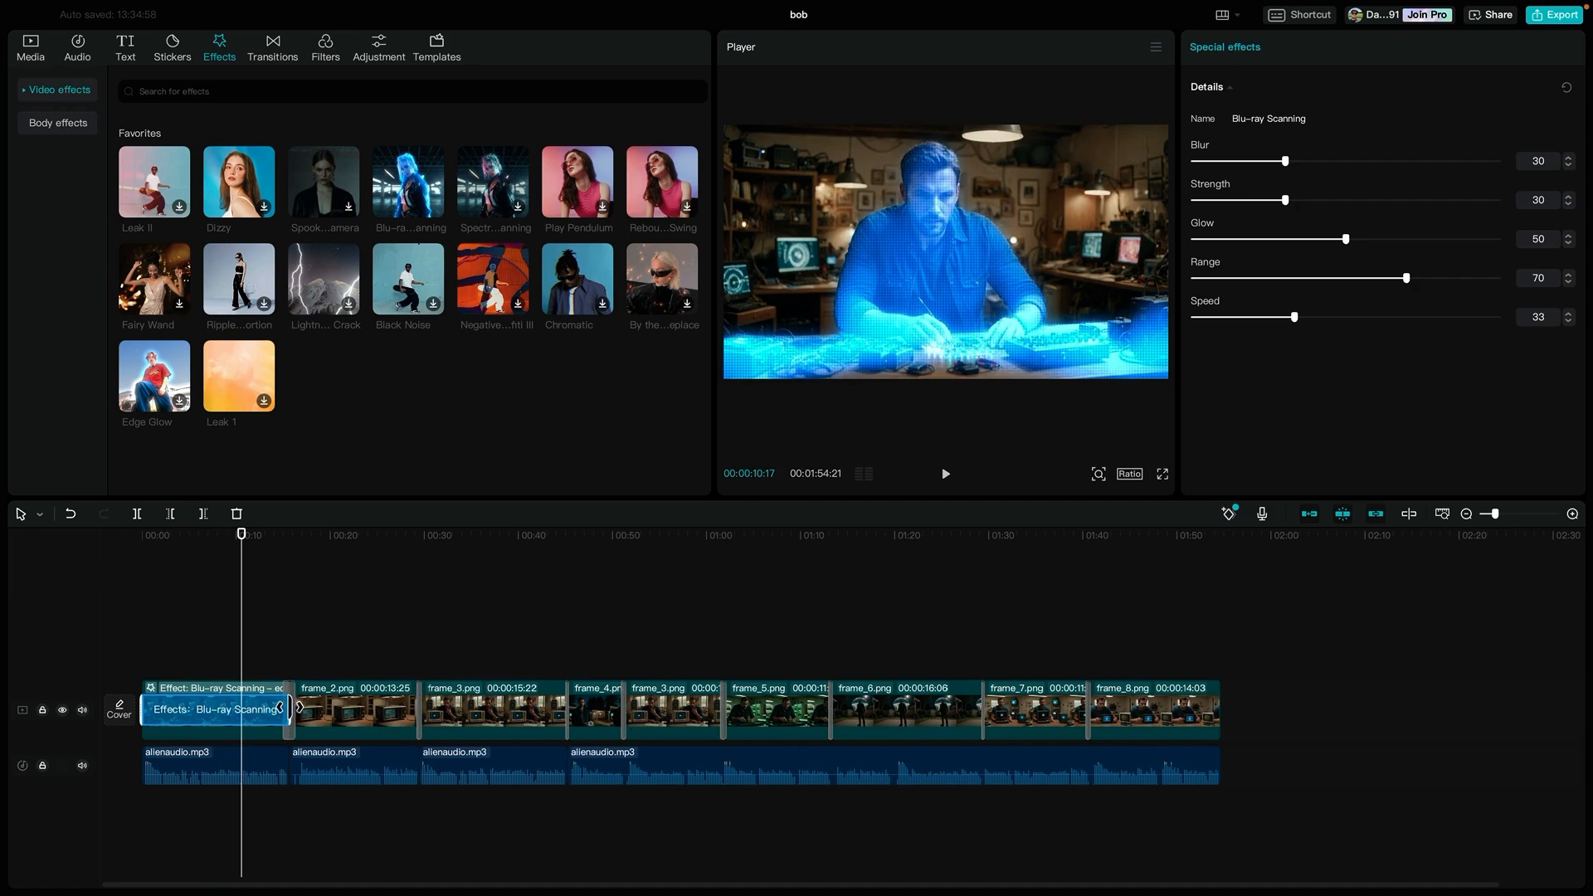
Step: Shorten the Blu-ray Scanning effect to about the first 8 seconds of frame_1.png and split that clip at 8:07
left_click_drag(282, 708, 207, 708)
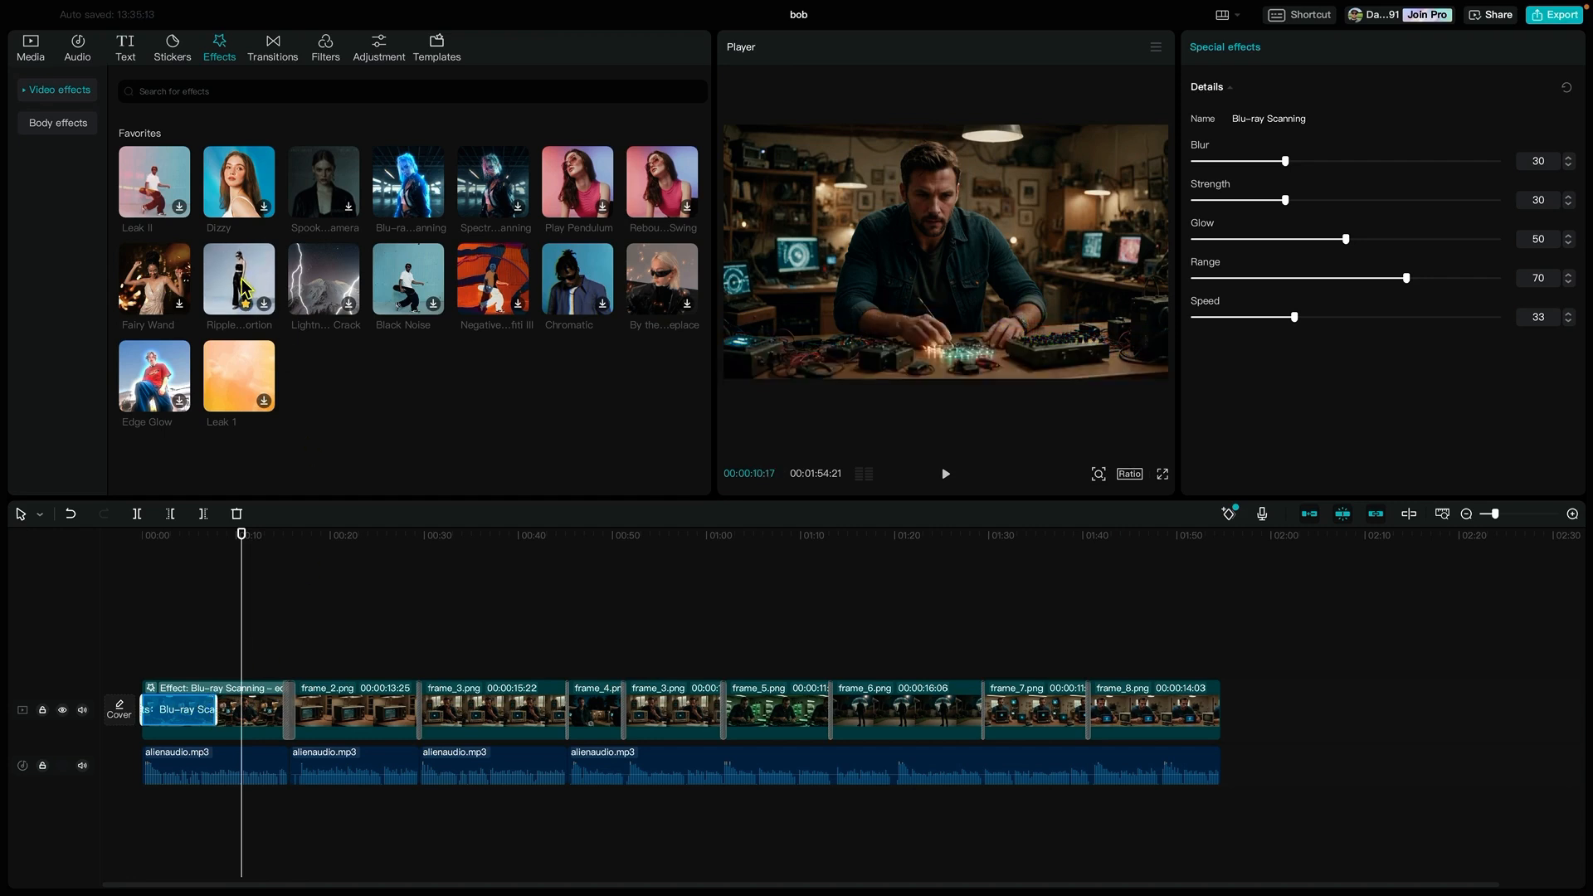
mouse_move(236, 294)
left_mouse_down()
mouse_move(253, 715)
mouse_move(236, 301)
left_mouse_up()
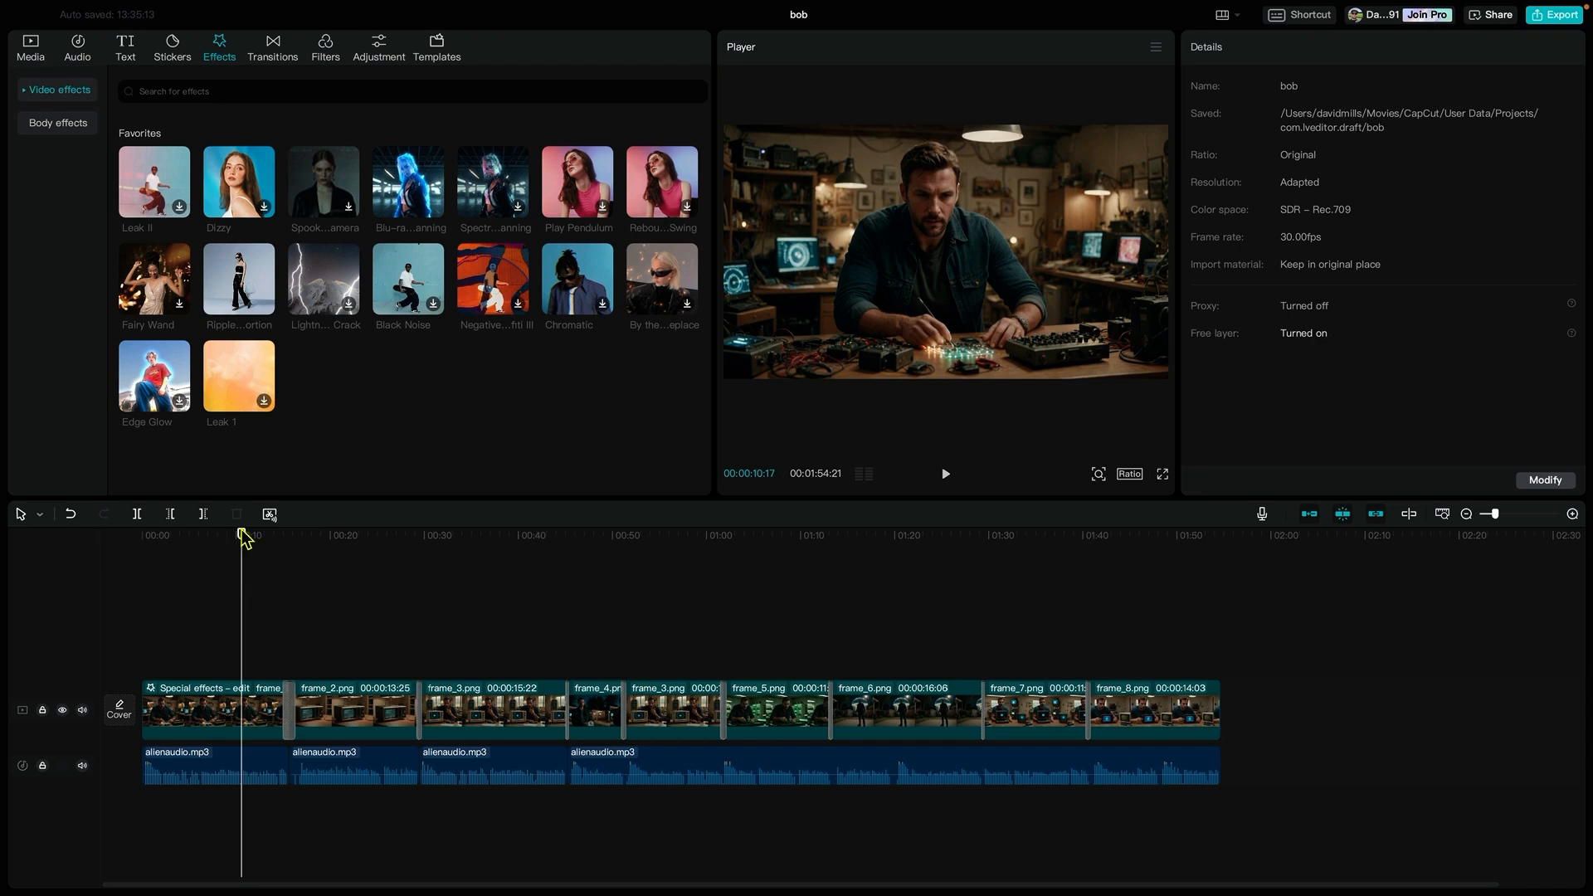
left_click(220, 551)
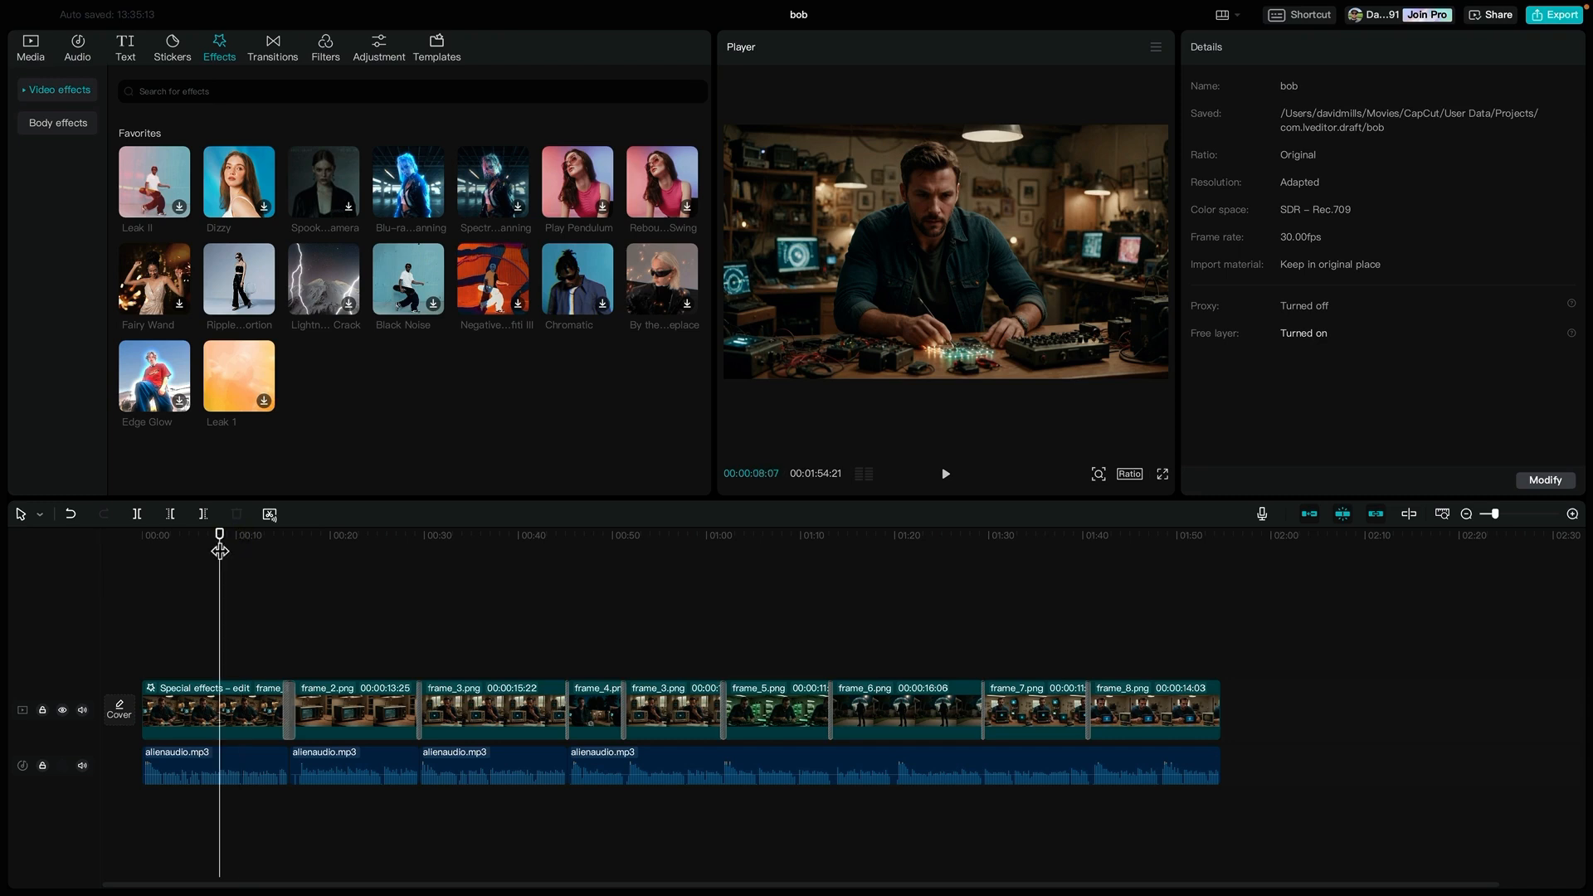
left_click(224, 715)
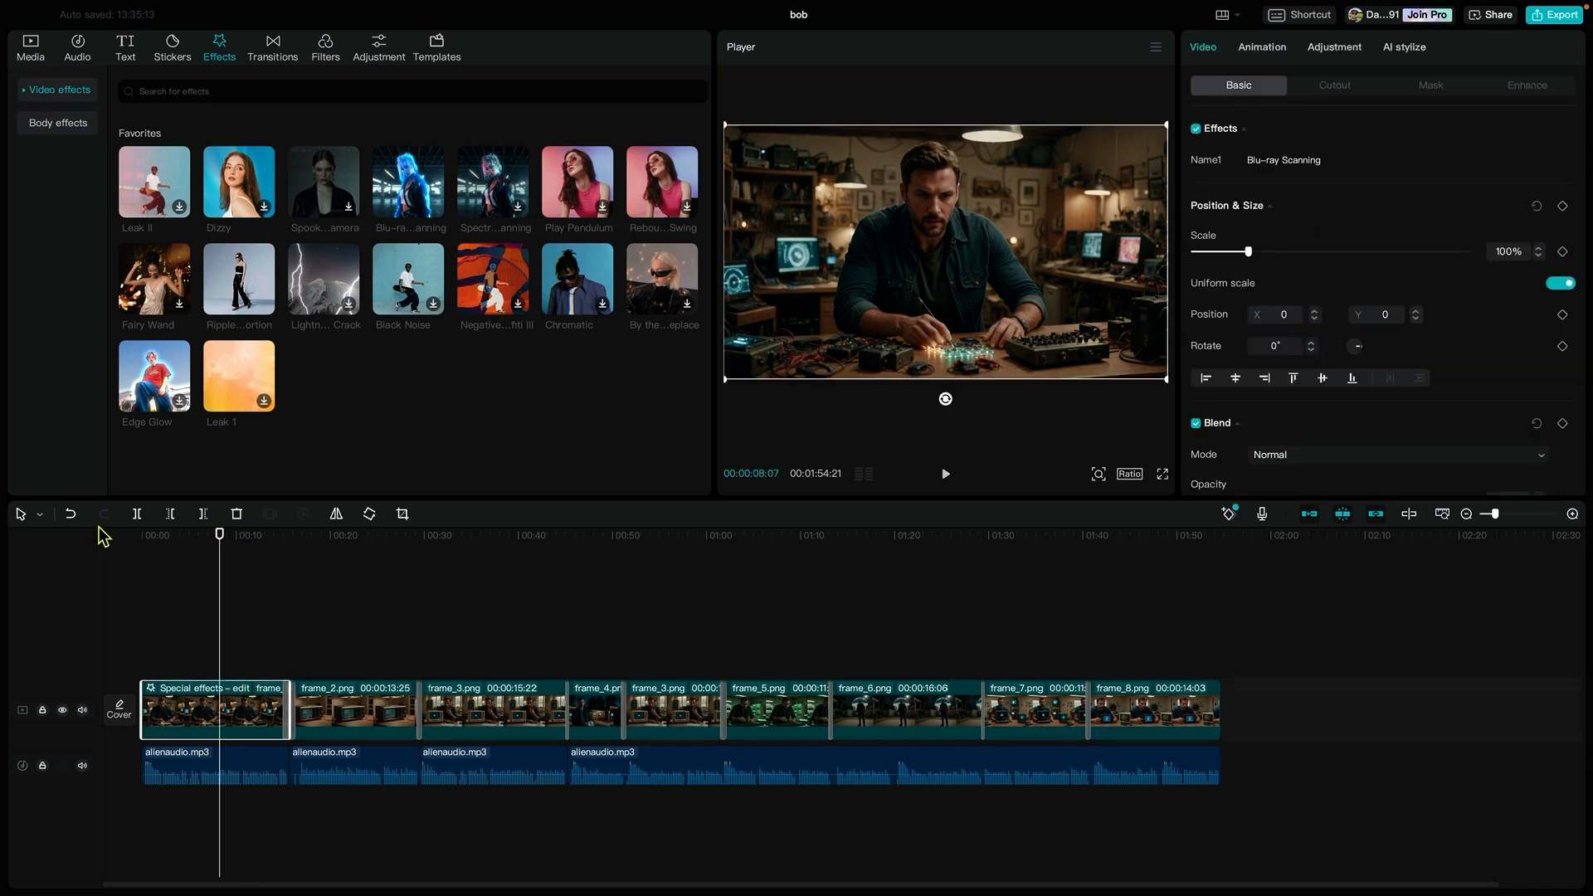
left_click(137, 515)
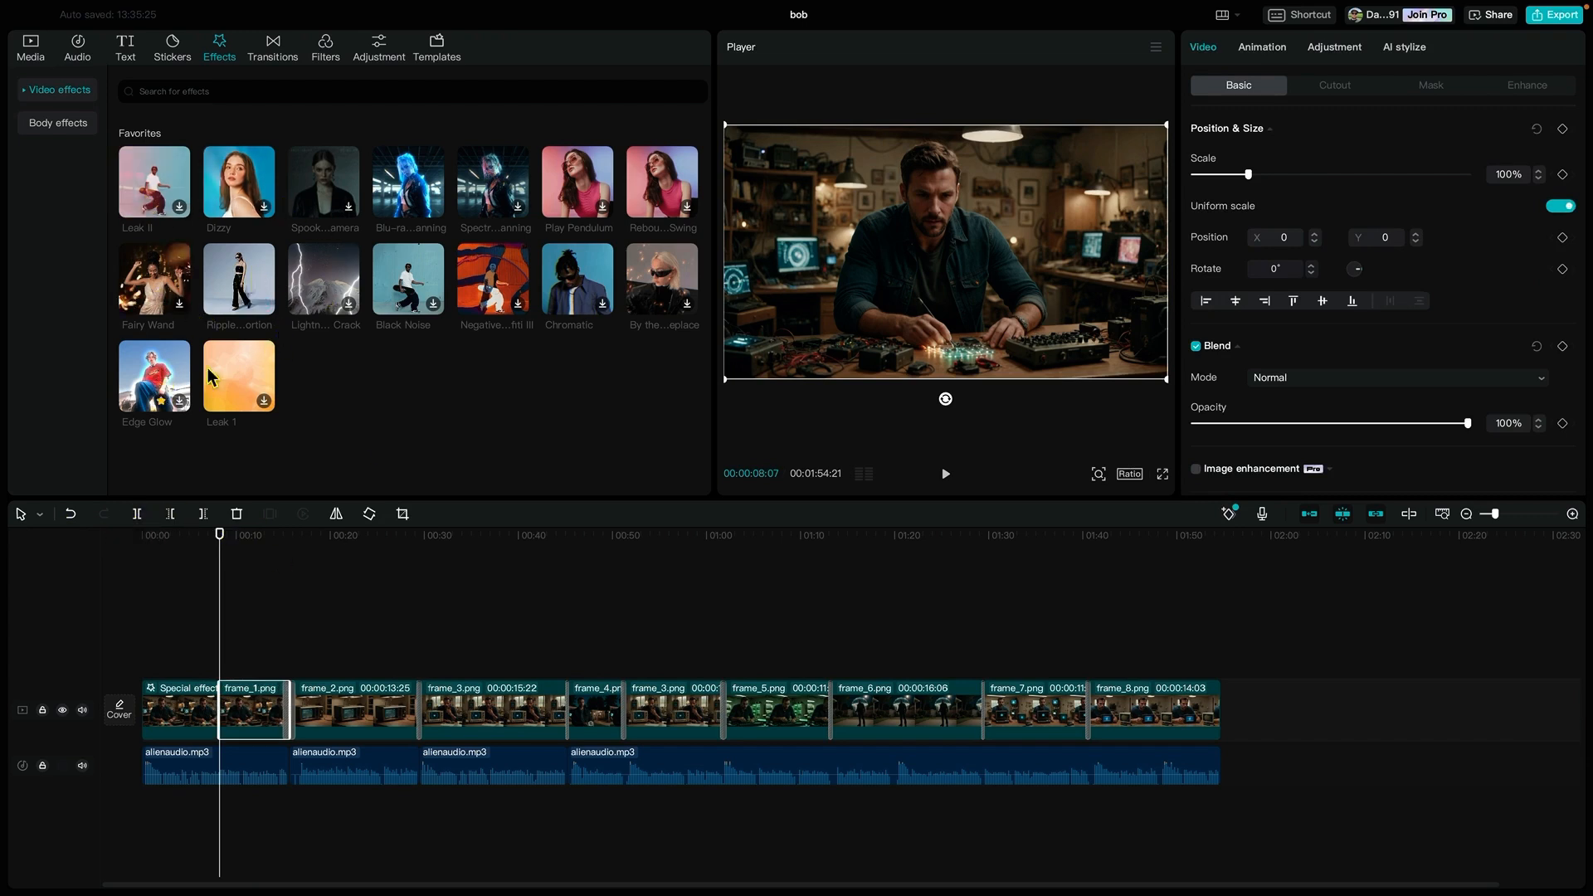
Step: Apply Blu-ray Scanning to the first part of frame_1.png and Spectrum Scanning to the second, checking the latter at 9:27
left_click_drag(382, 299, 174, 705)
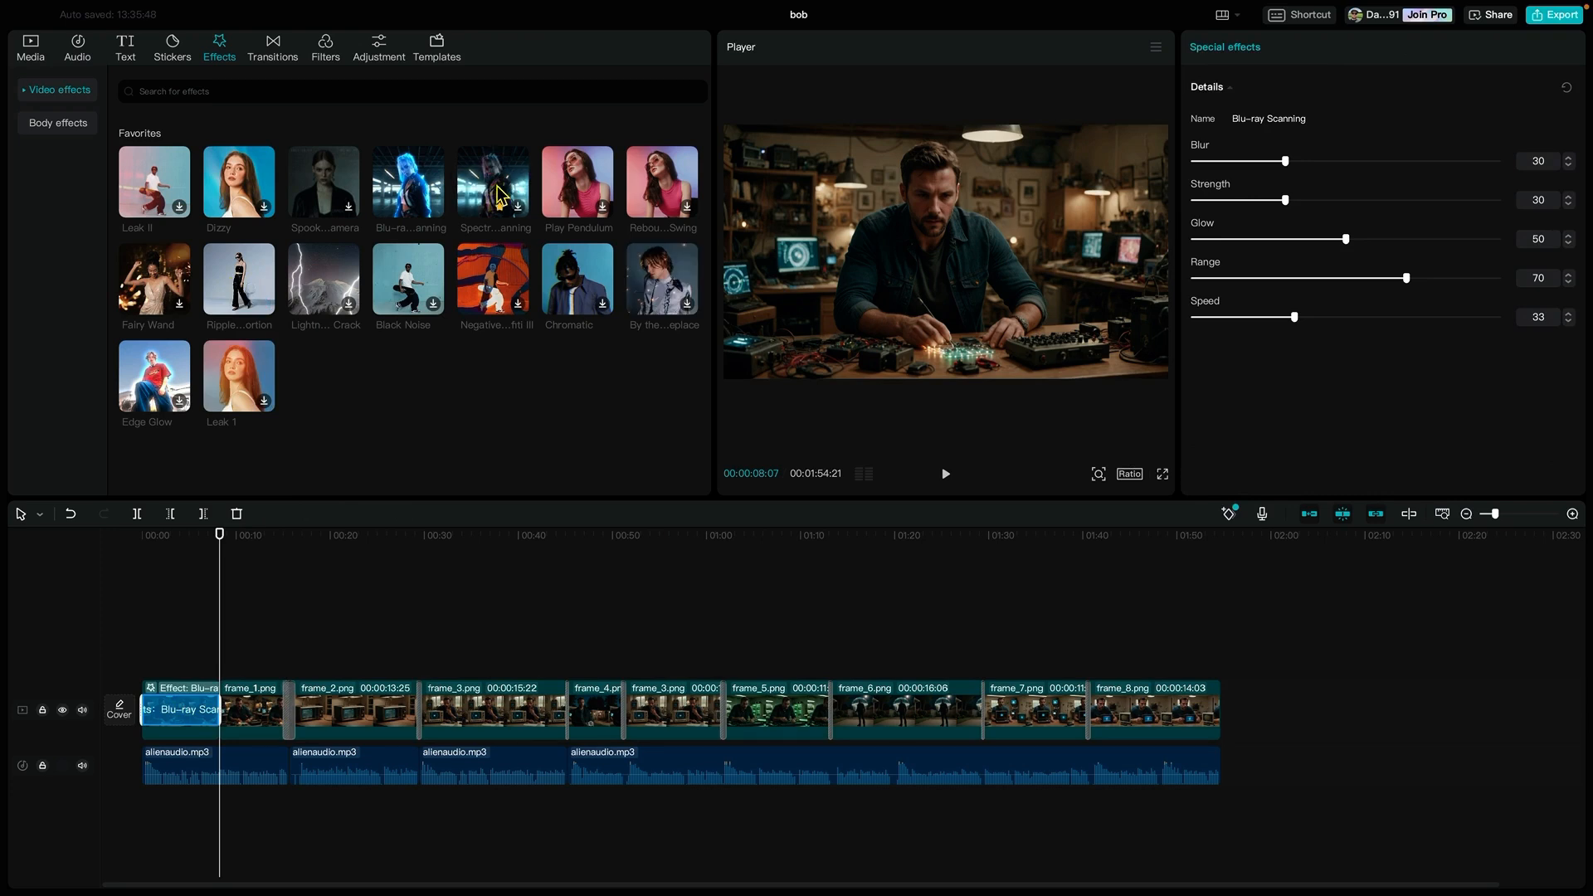
left_click_drag(235, 290, 249, 702)
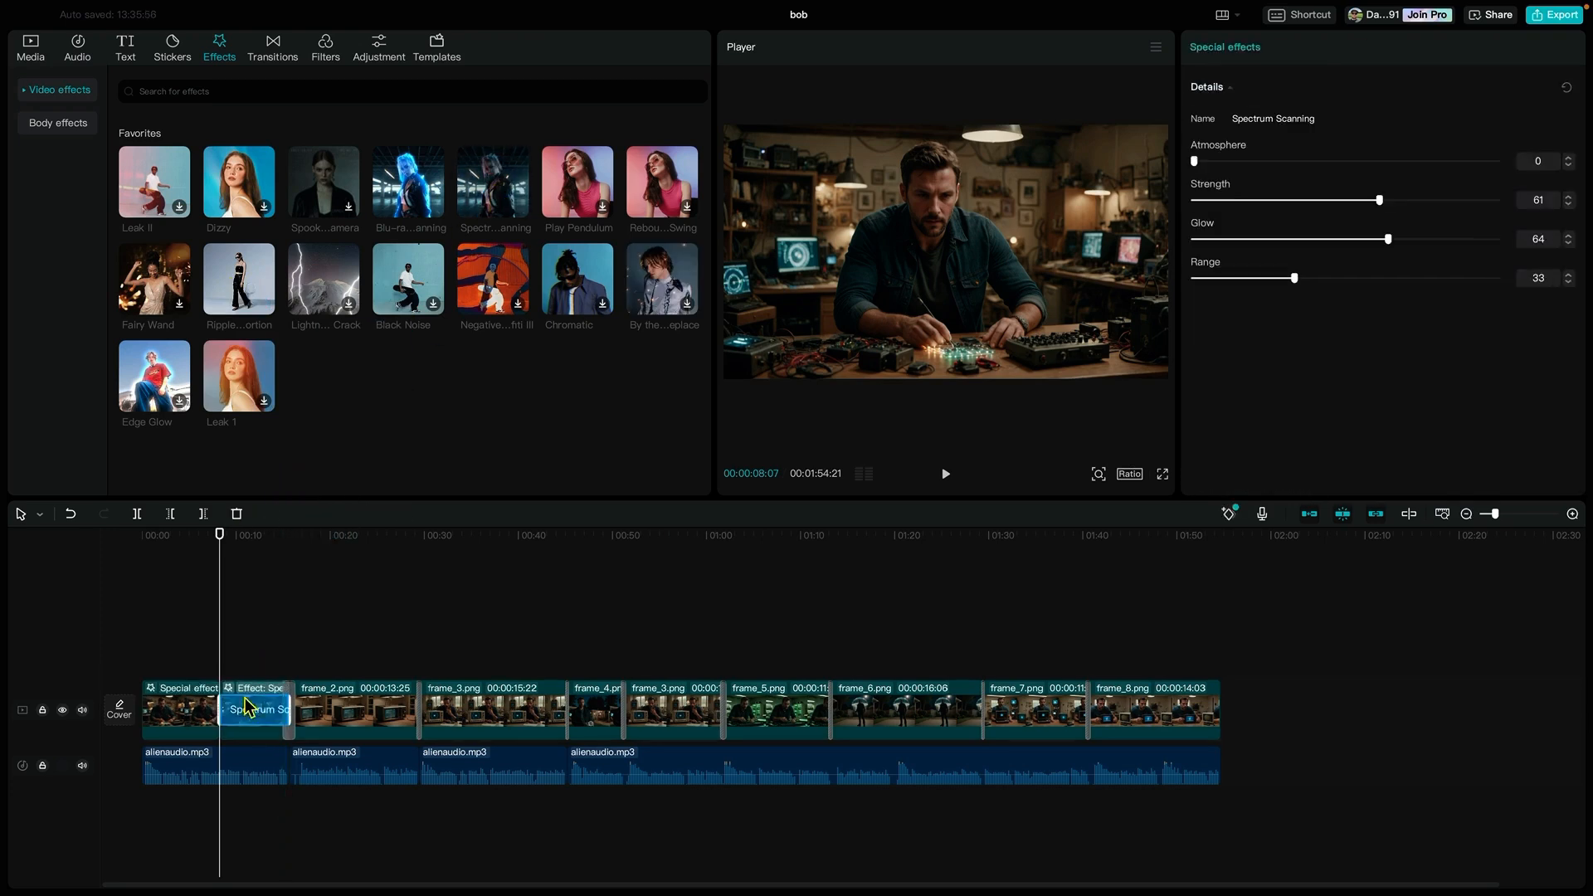
left_click_drag(409, 202, 176, 707)
left_click(313, 626)
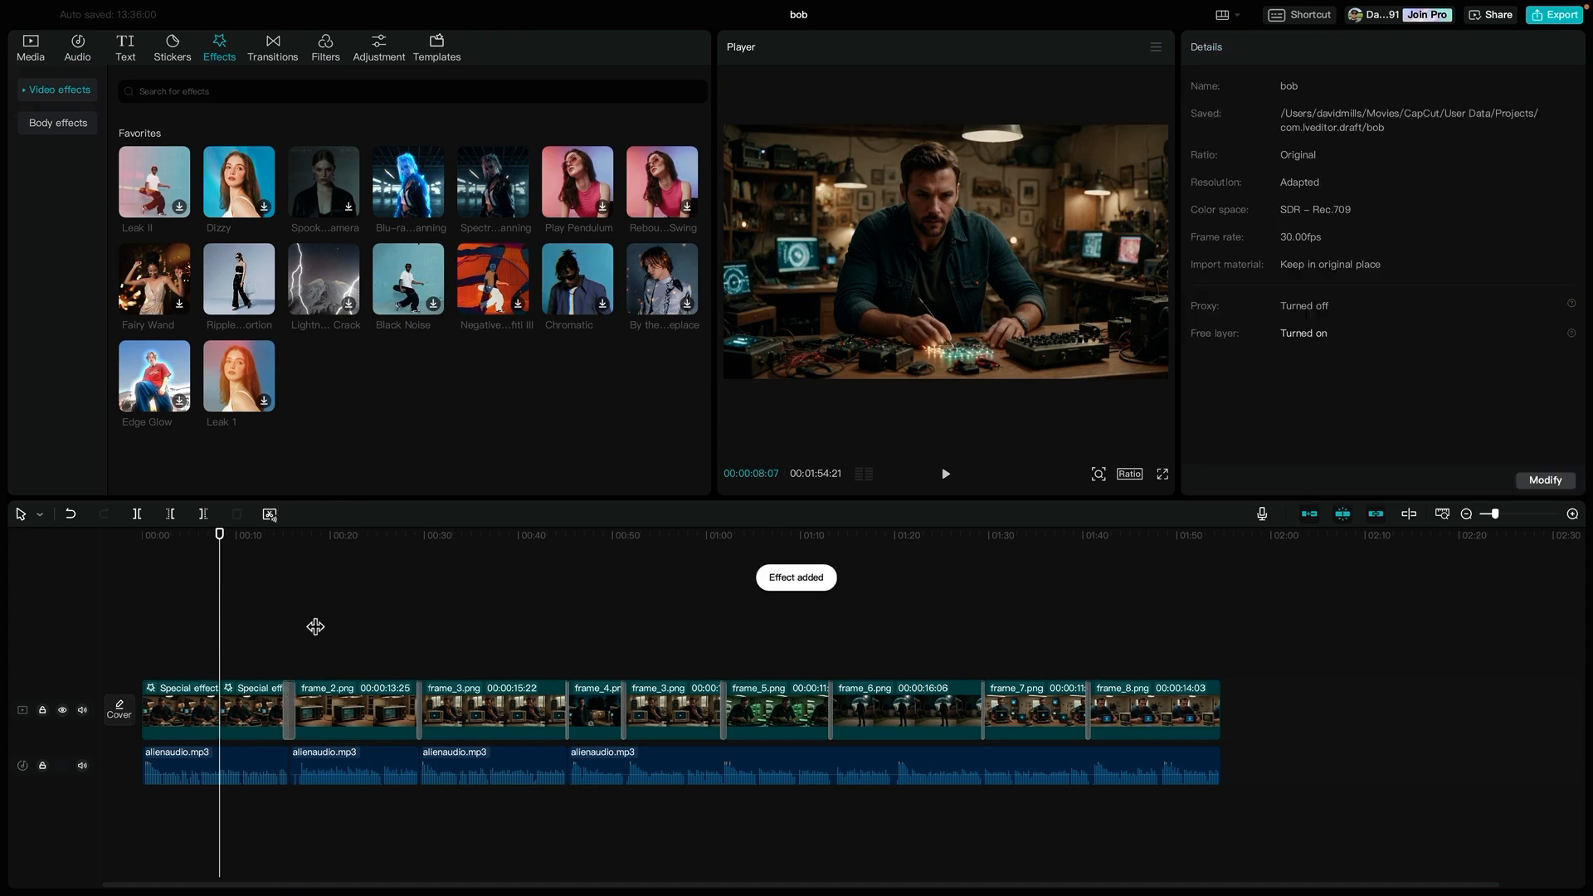
left_click(236, 624)
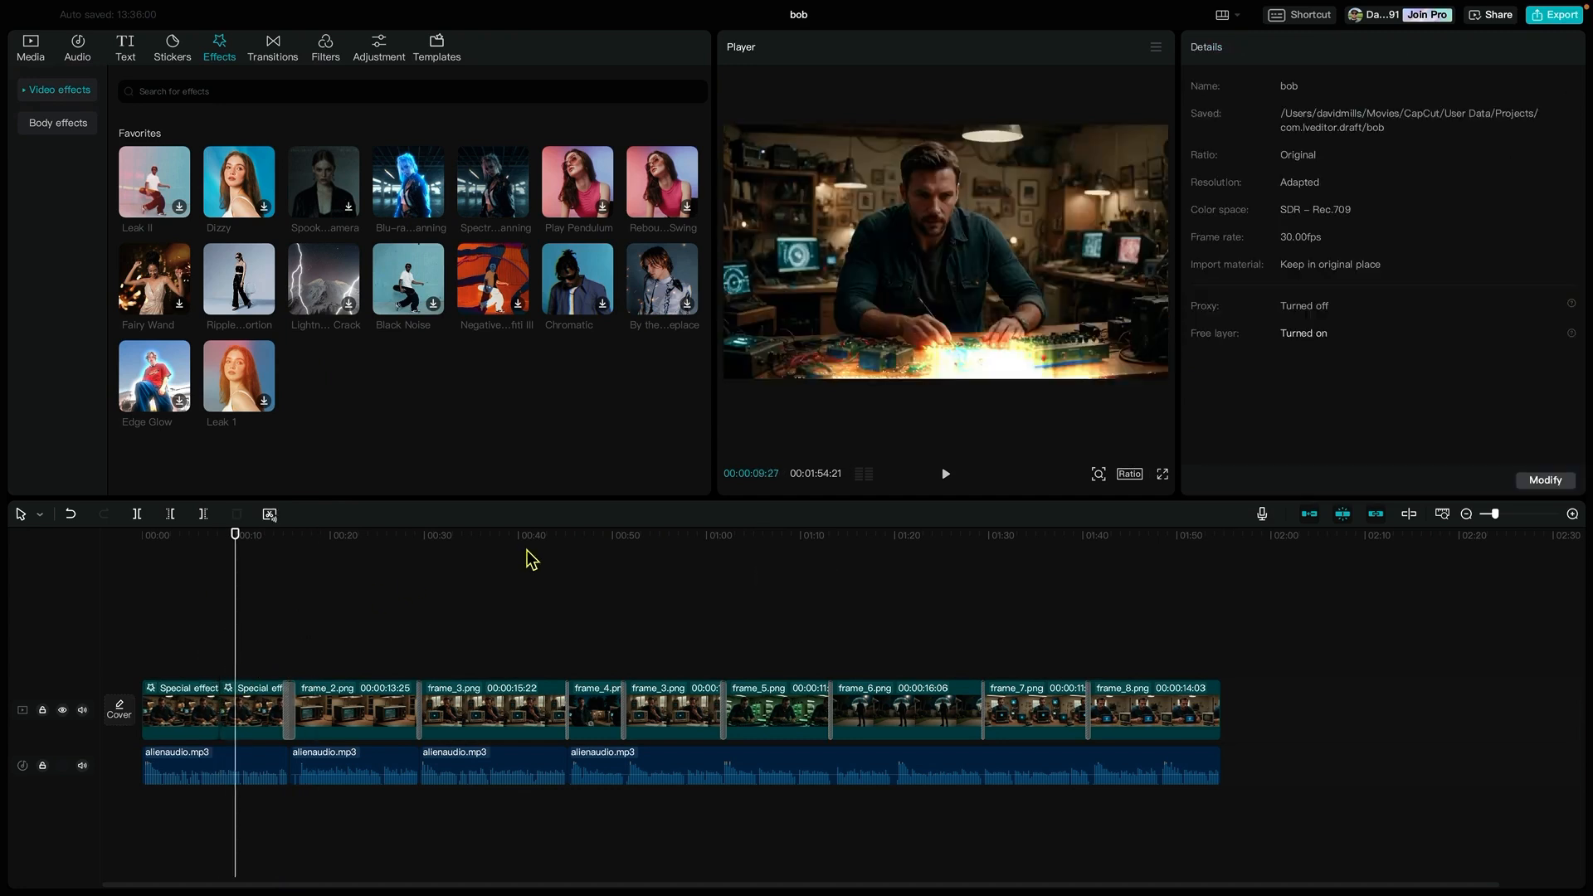
Step: Return to the timeline start and inspect the effects applied to the first part of frame_1.png
key("Home")
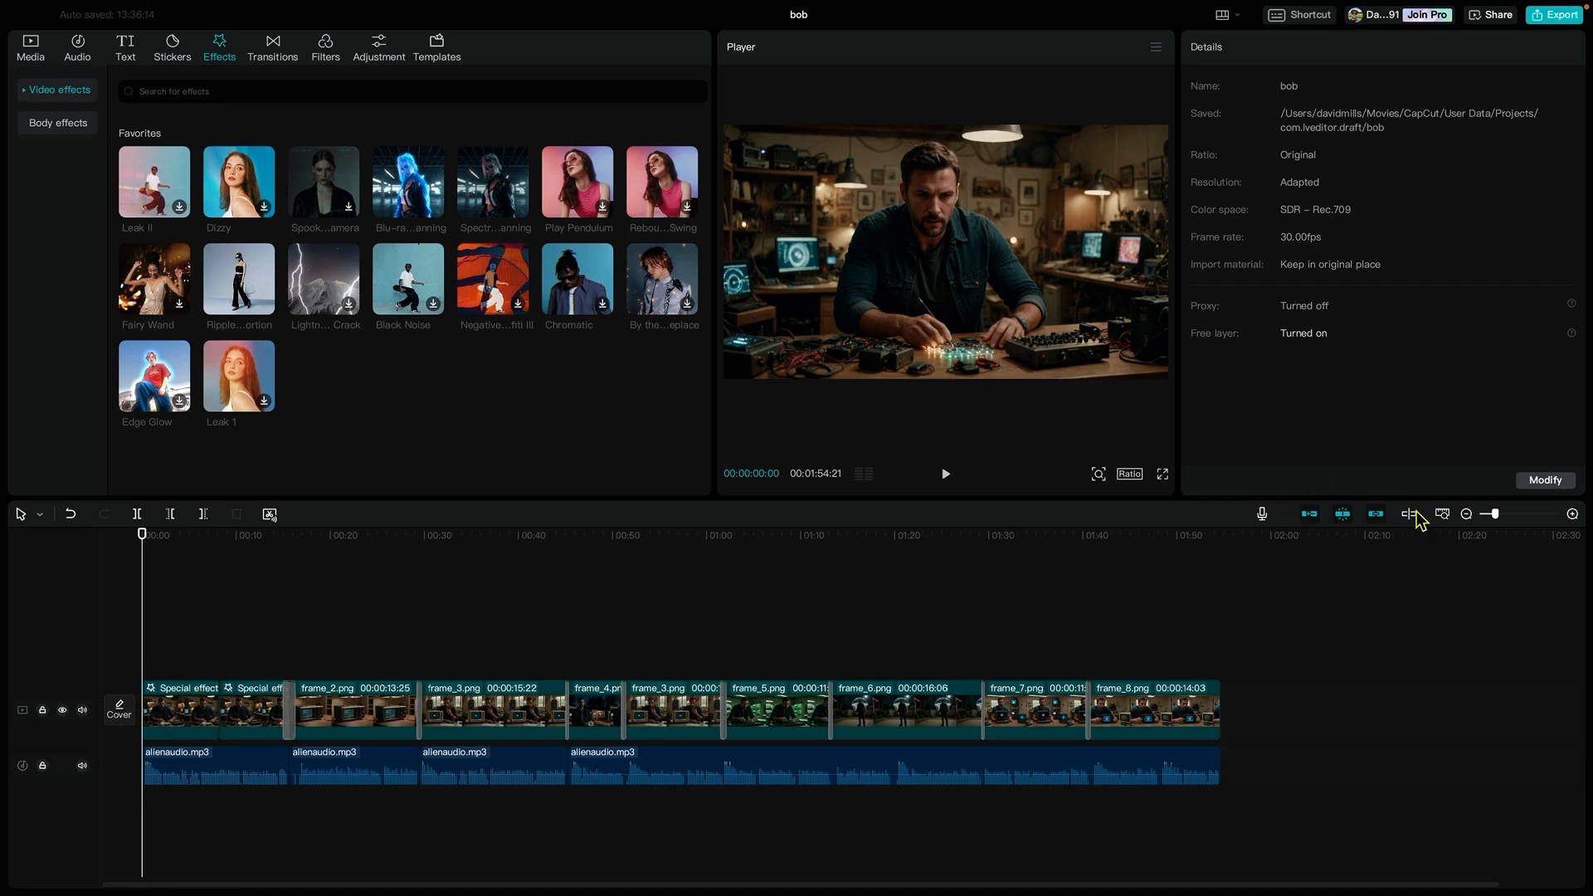
left_click_drag(1495, 515, 1499, 522)
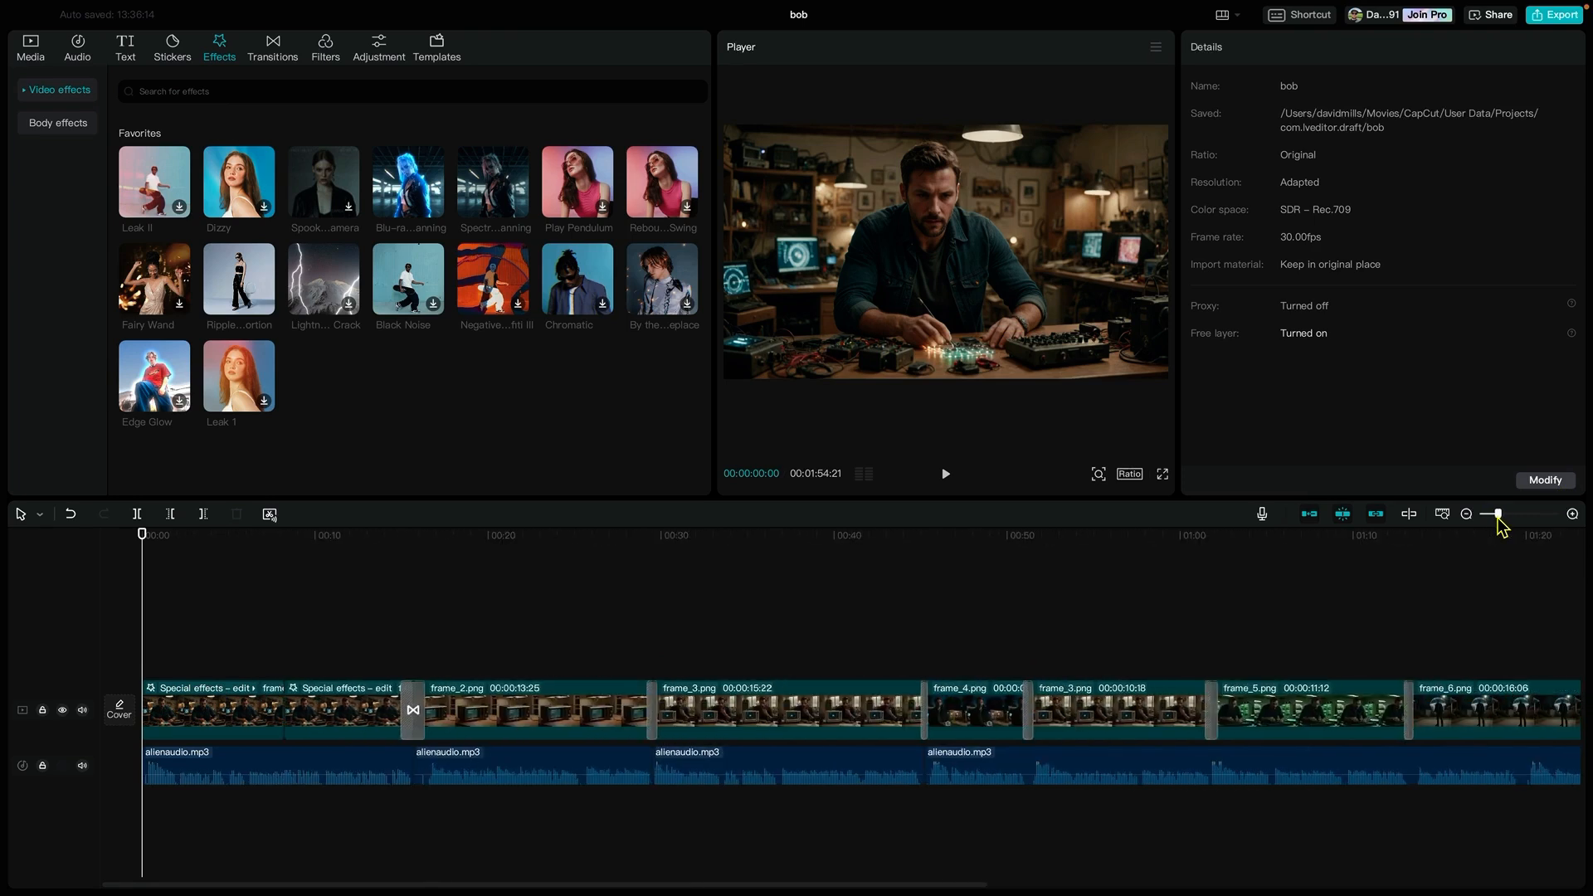
left_click(212, 694)
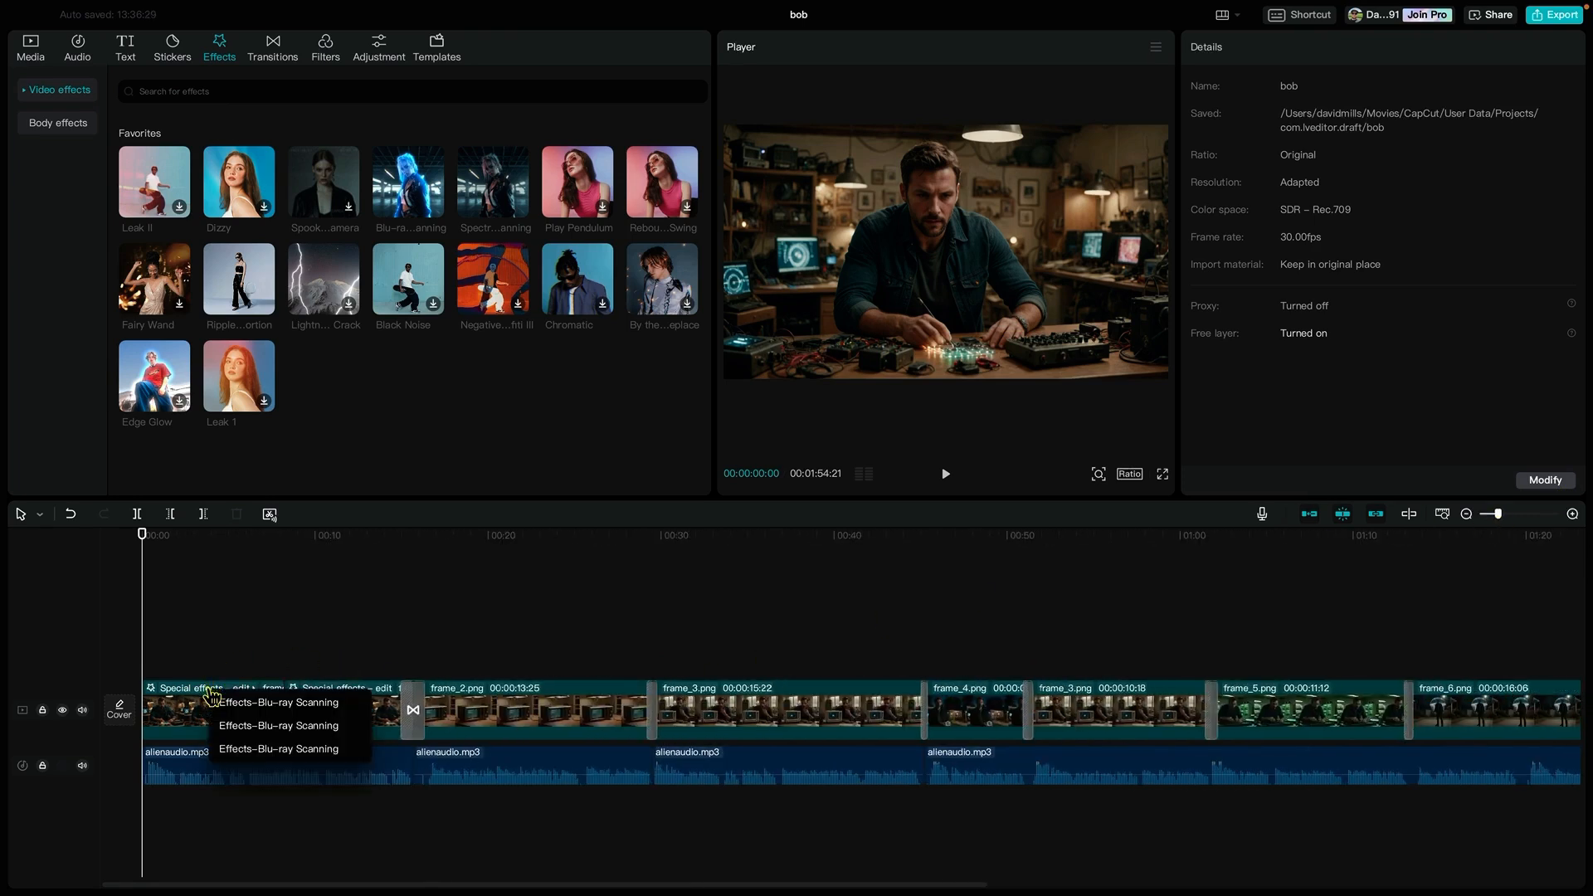
left_click(243, 626)
Step: Add Black Noise to frame_2.png, shortened to end at about 21:18, and Negative Graffiti III starting at about 23:04
left_click_drag(243, 544, 444, 573)
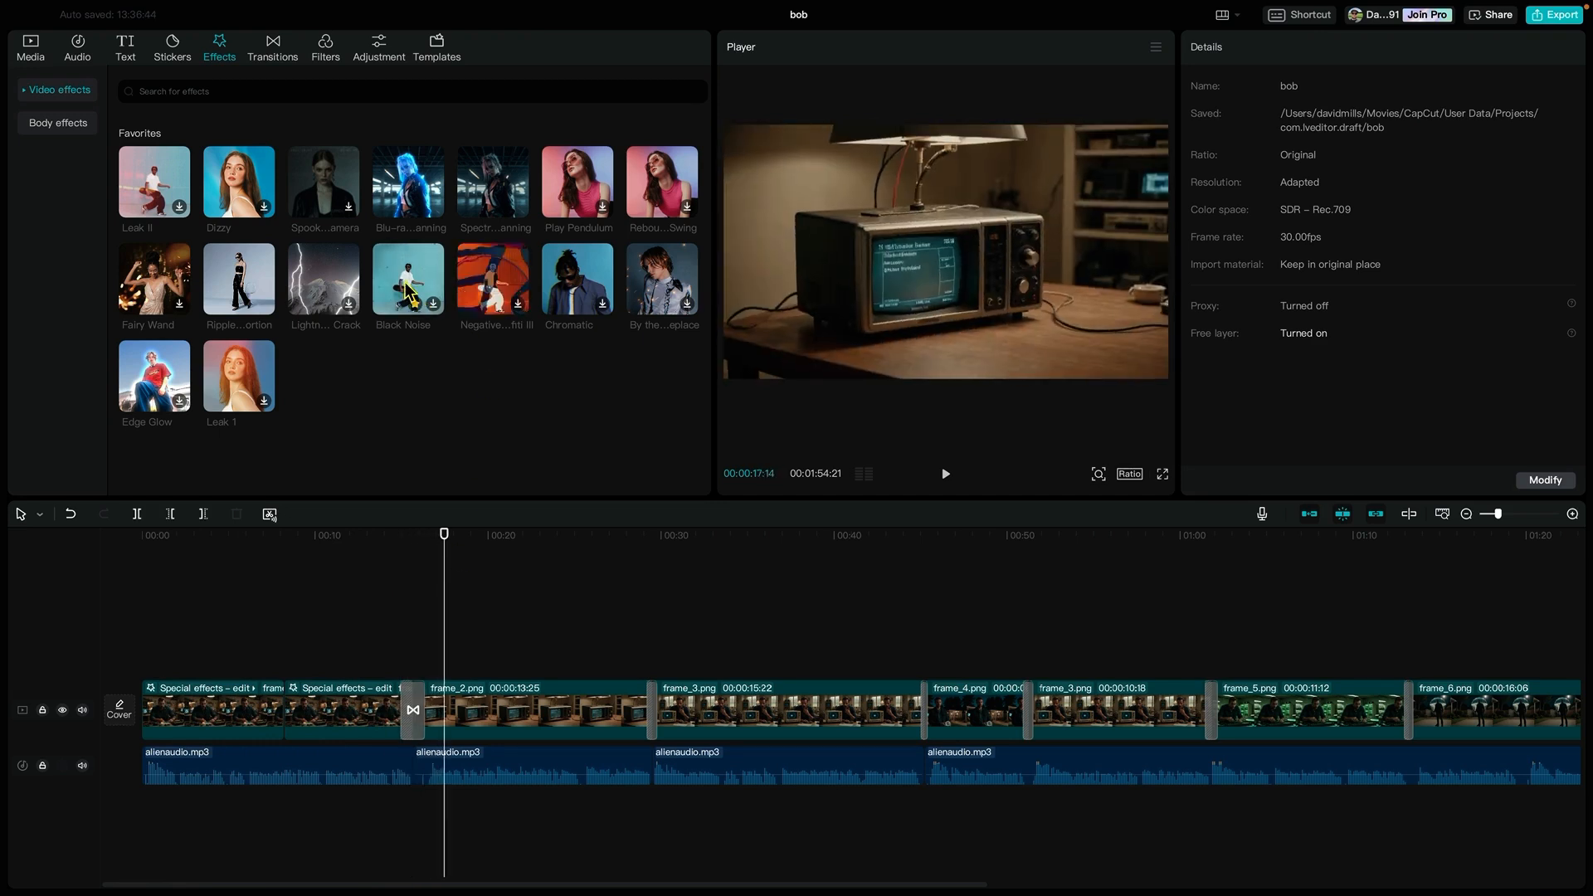
left_click_drag(441, 372, 432, 701)
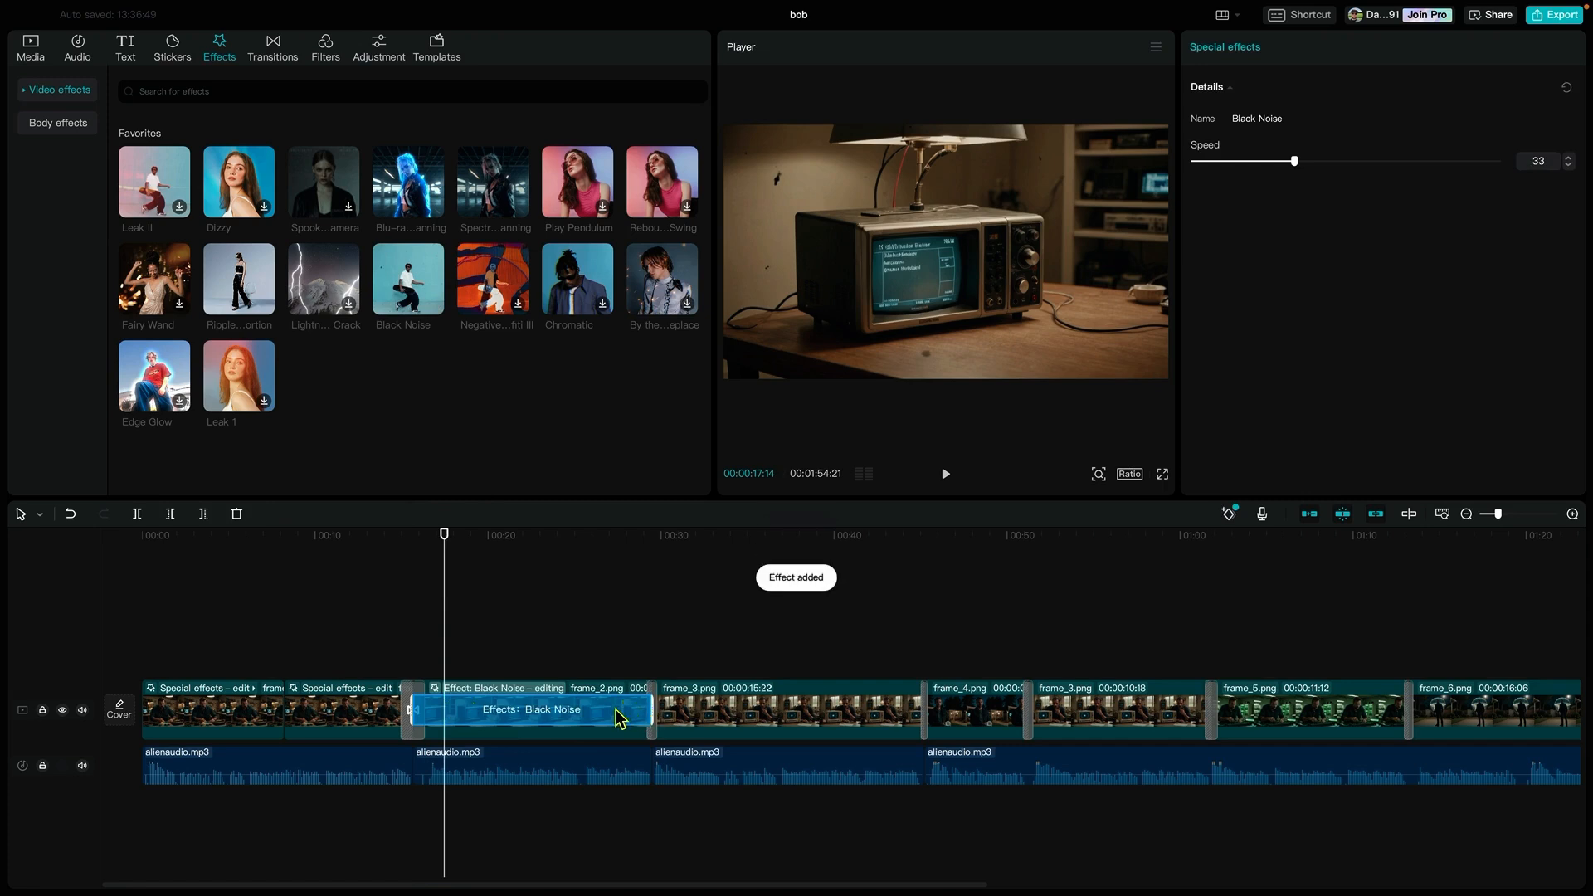
left_click_drag(656, 704, 520, 704)
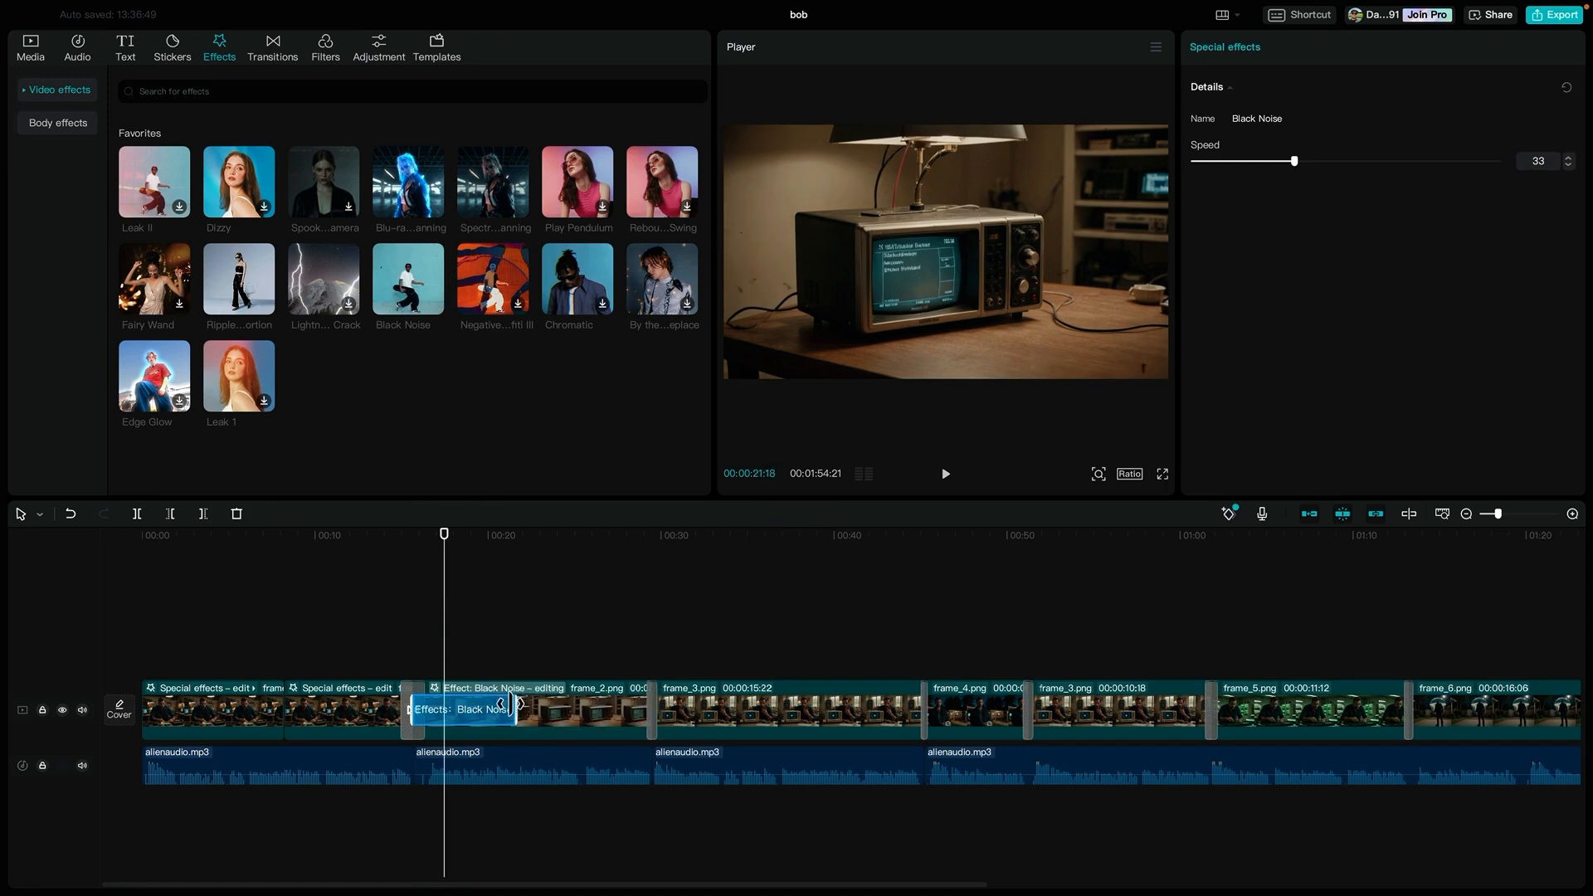
left_click_drag(435, 273, 548, 719)
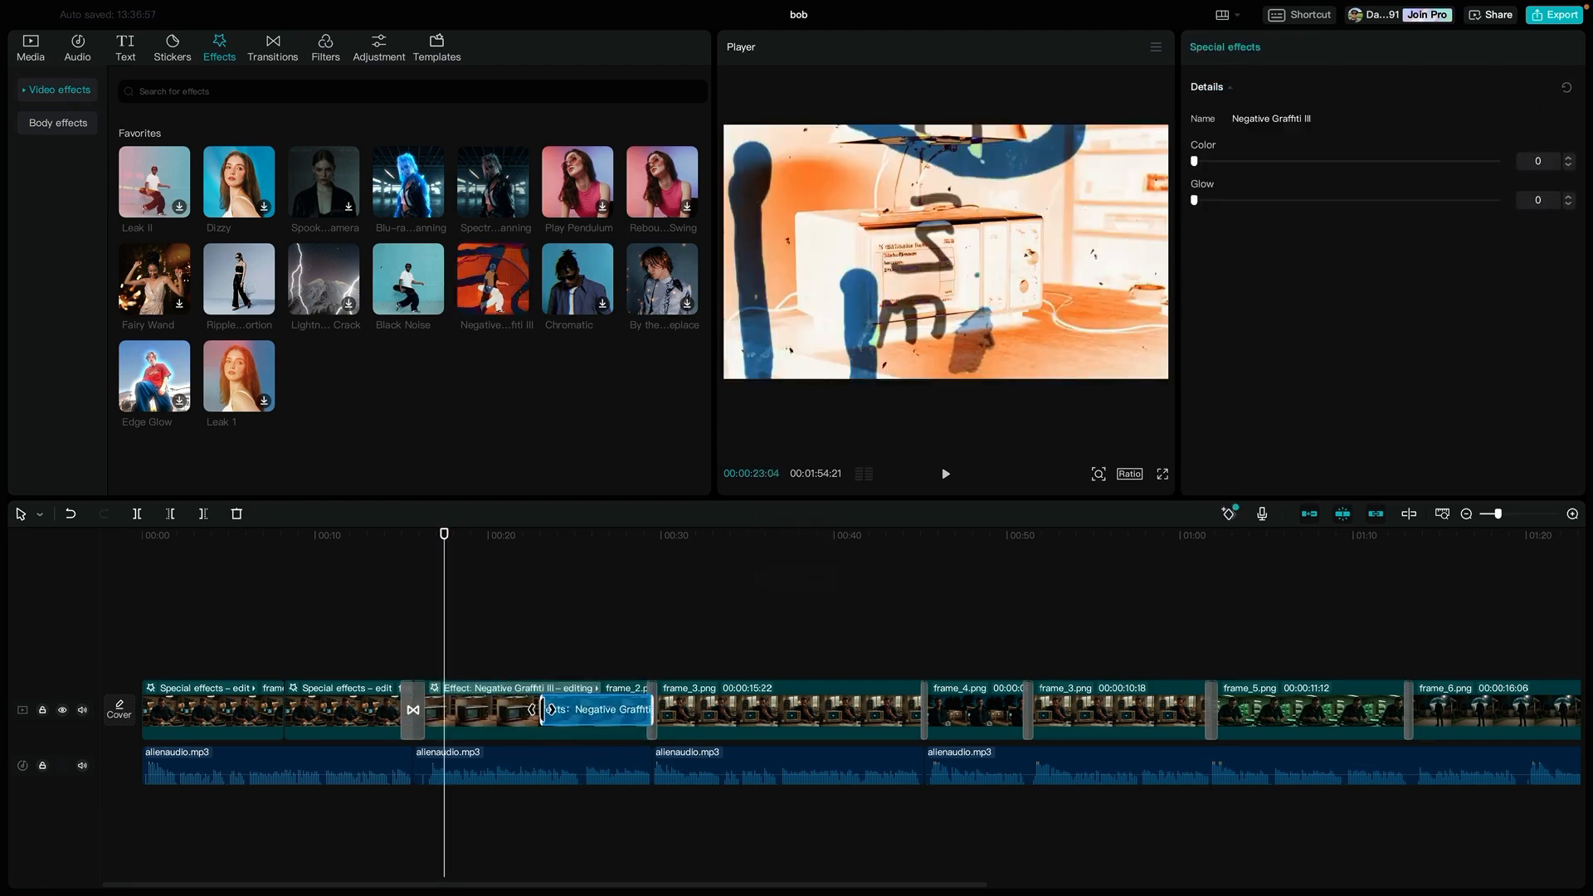
Step: Split the first frame_3.png clip at 37:22 and add Fairy Wand to its first part and By the Fireplace to its second
left_click_drag(445, 535, 674, 557)
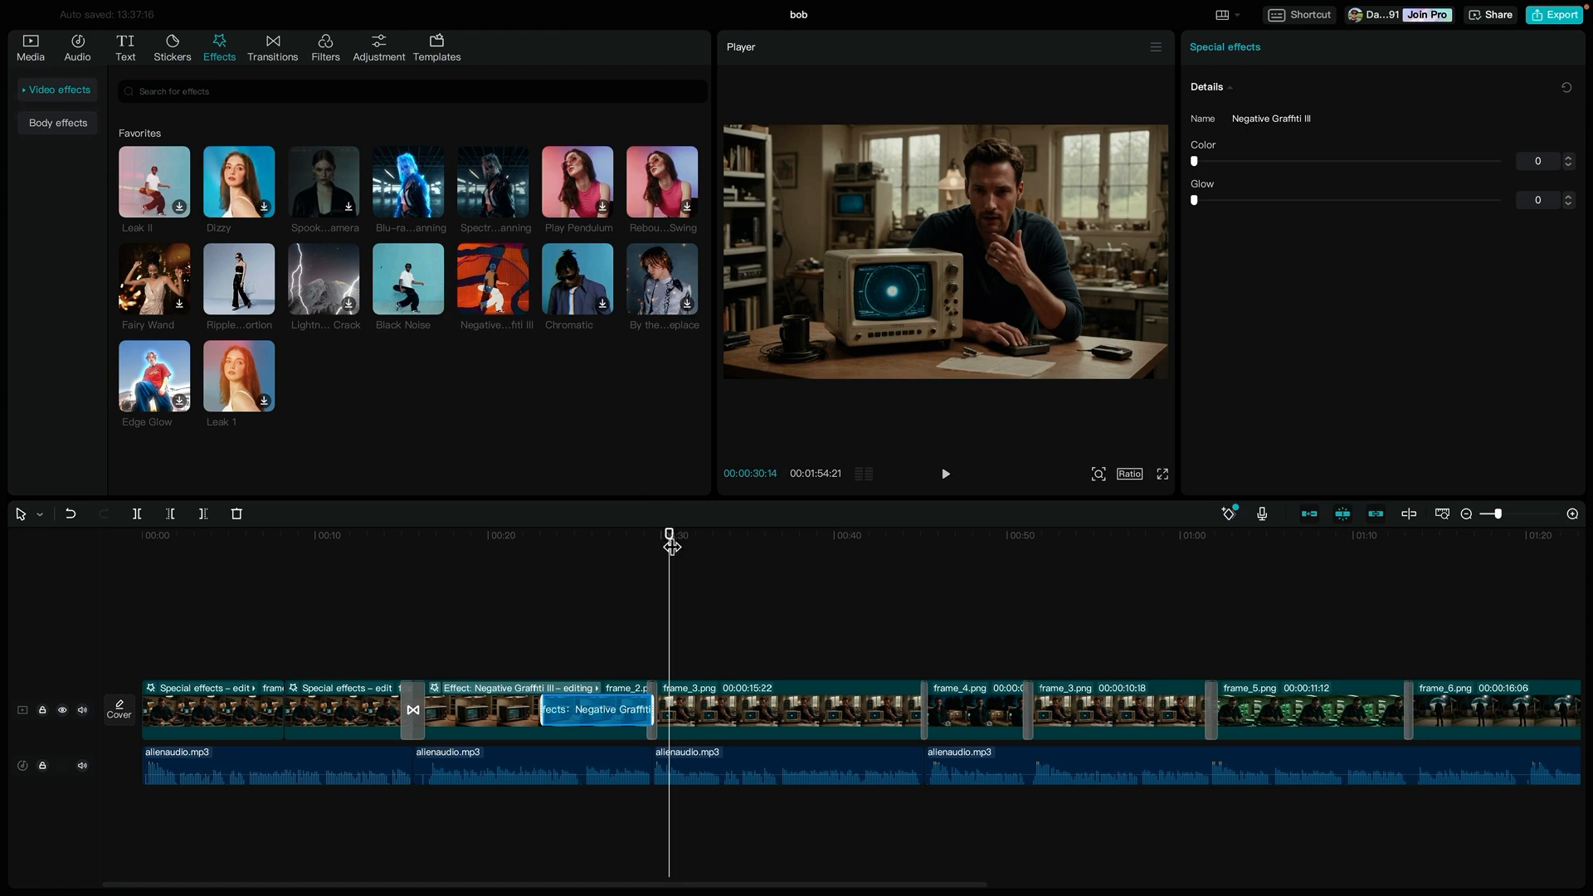
left_click_drag(671, 546, 795, 551)
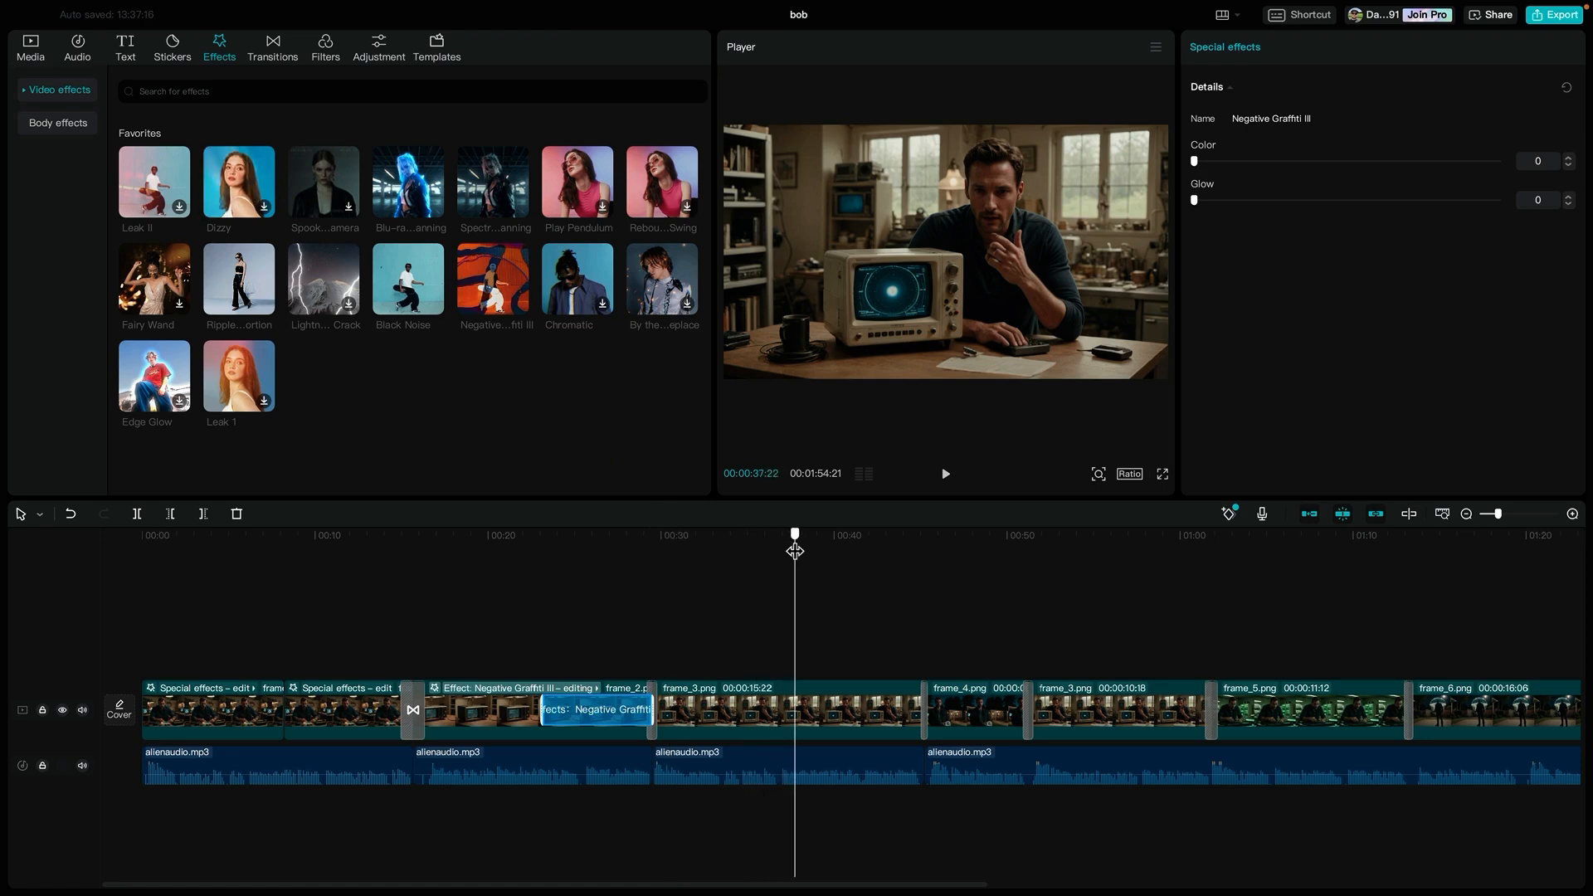
left_click(798, 701)
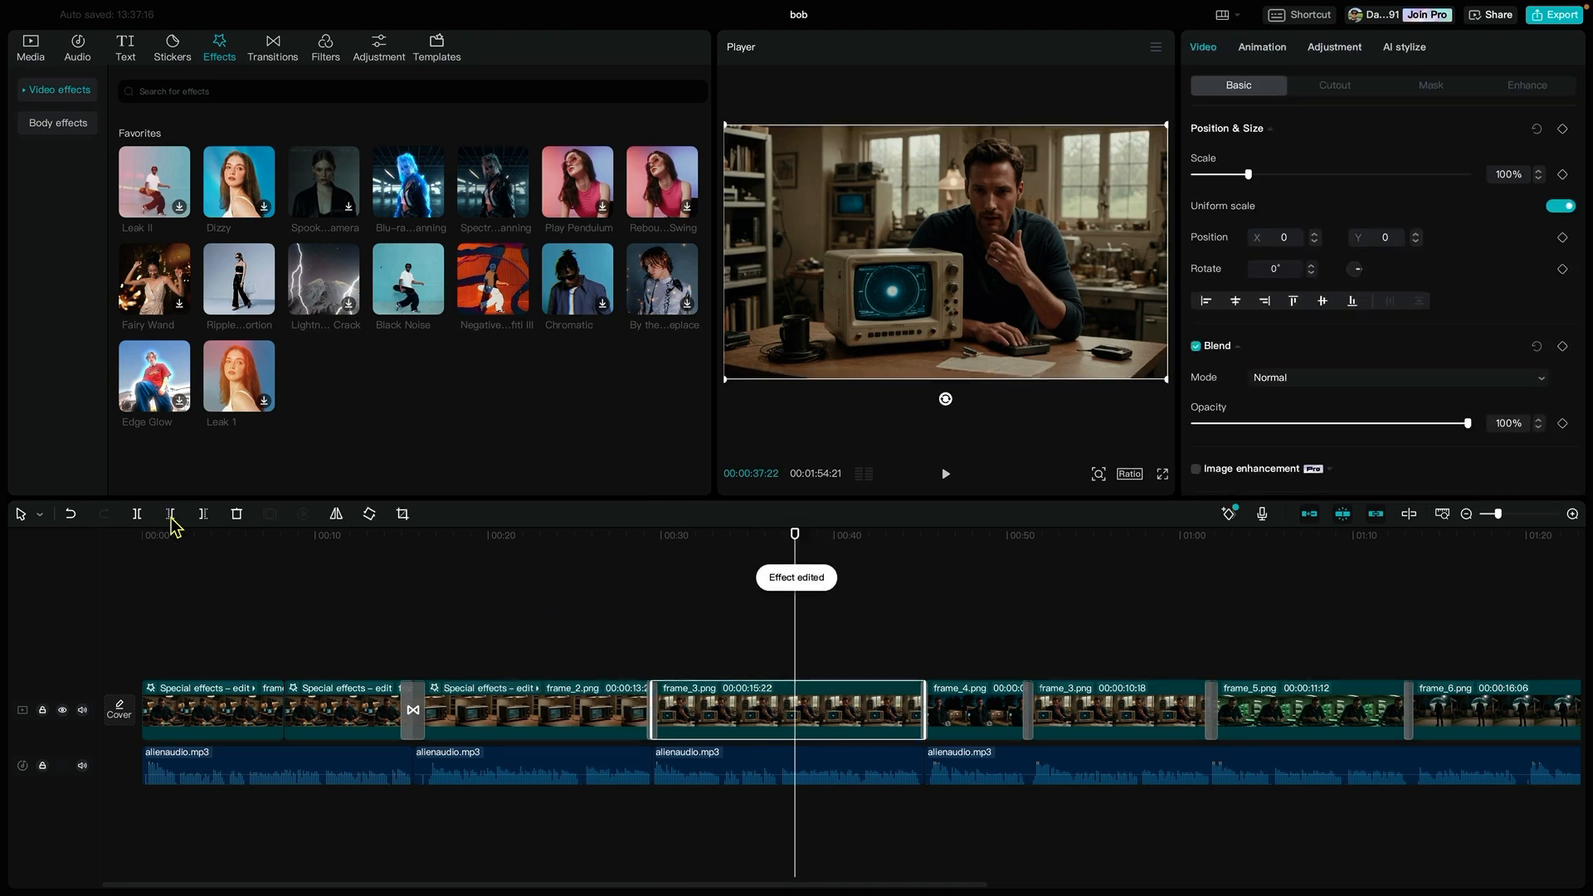
left_click(137, 514)
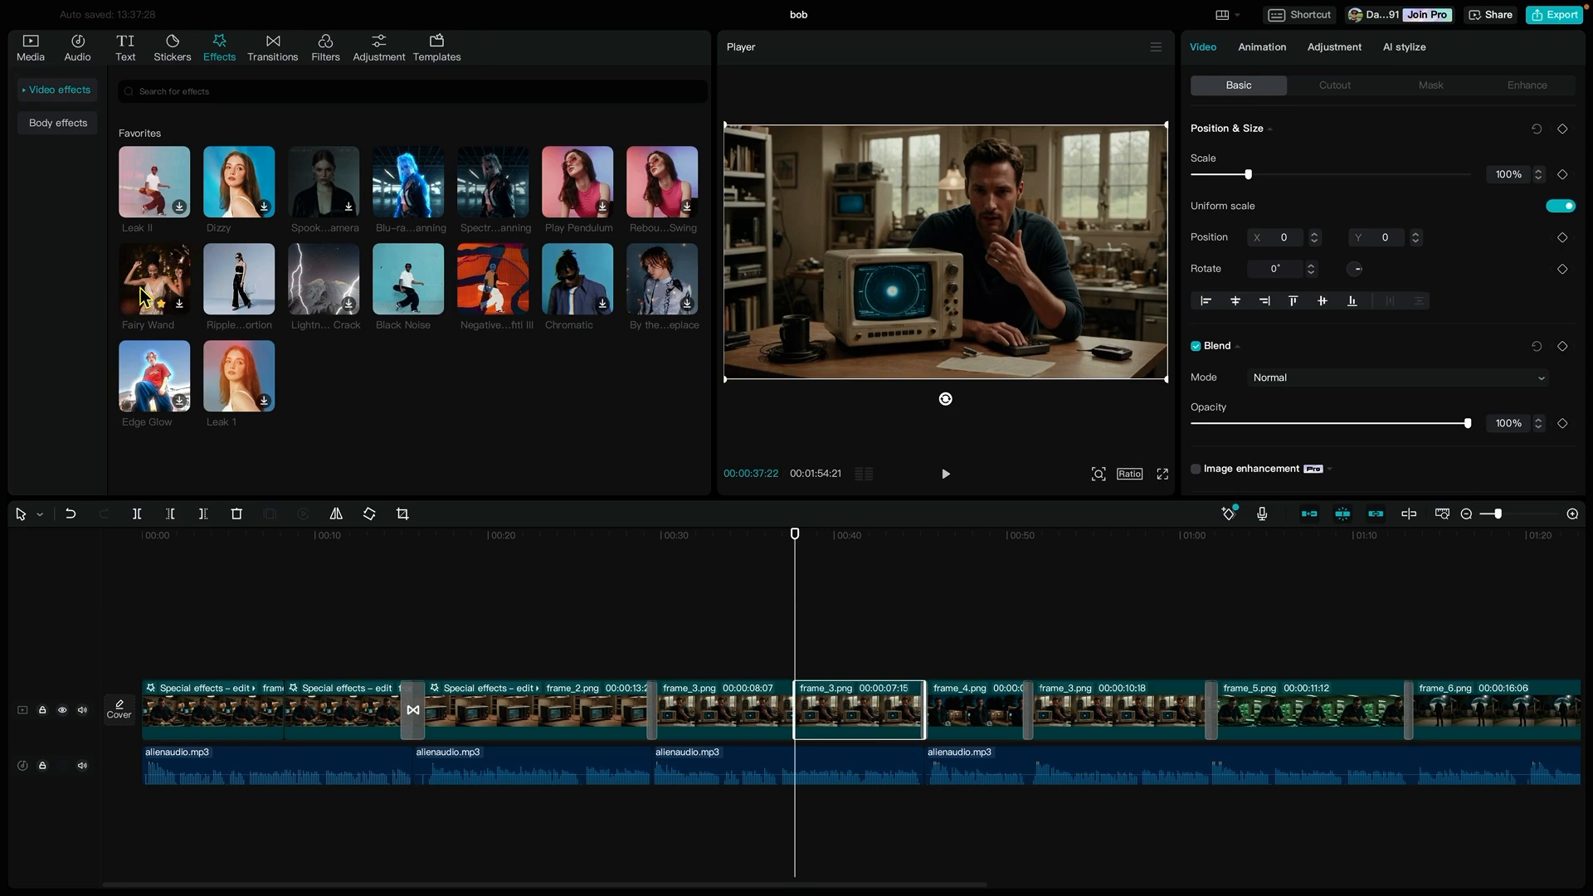
left_click_drag(141, 289, 722, 710)
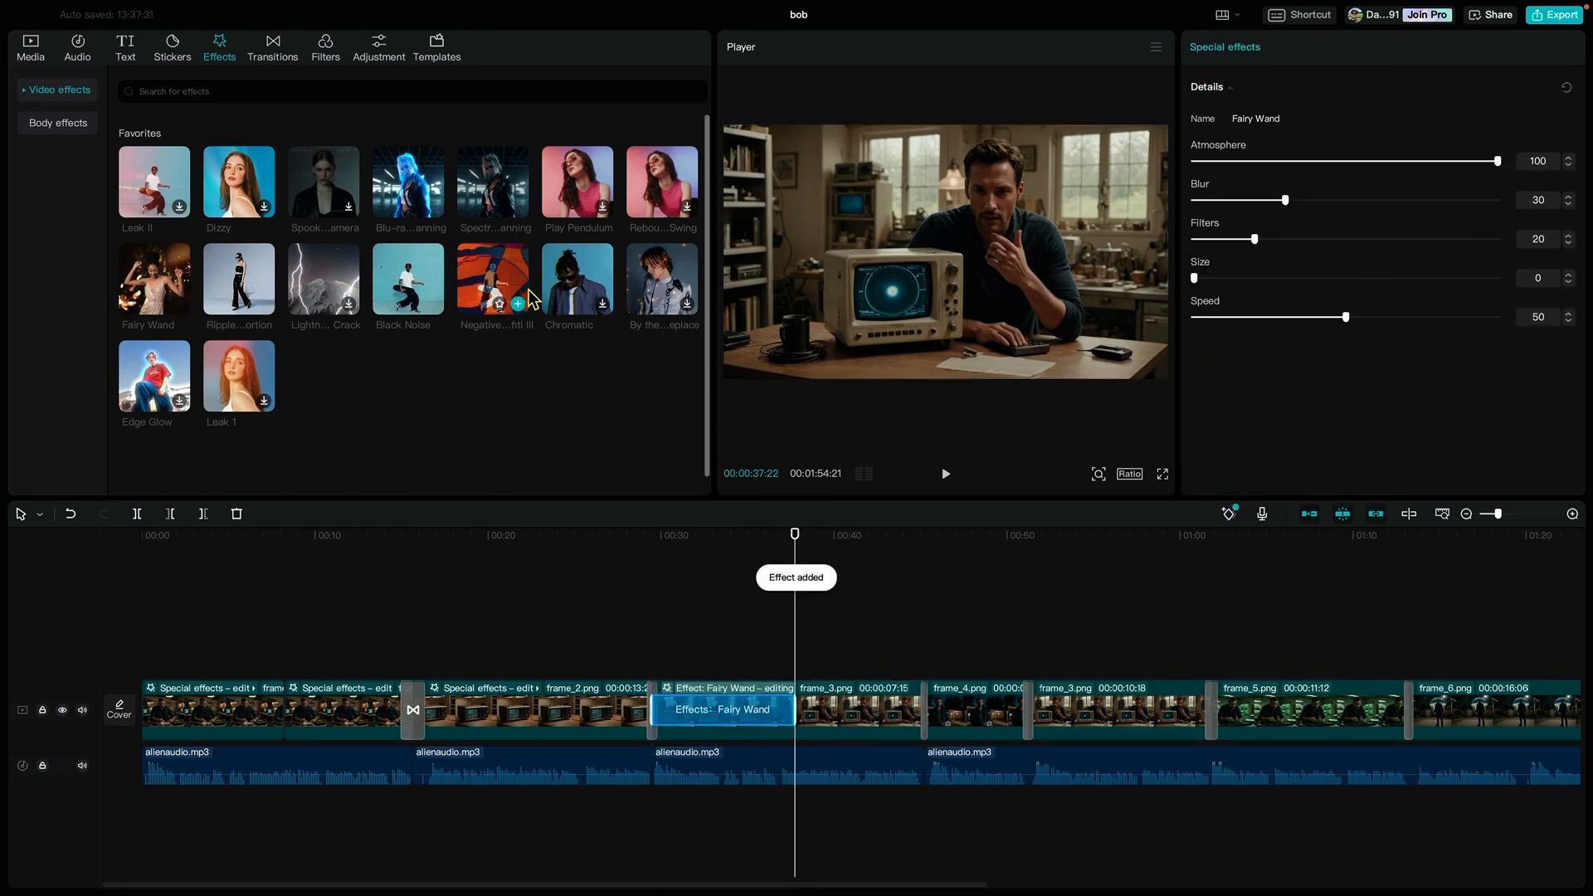
left_click_drag(664, 289, 863, 711)
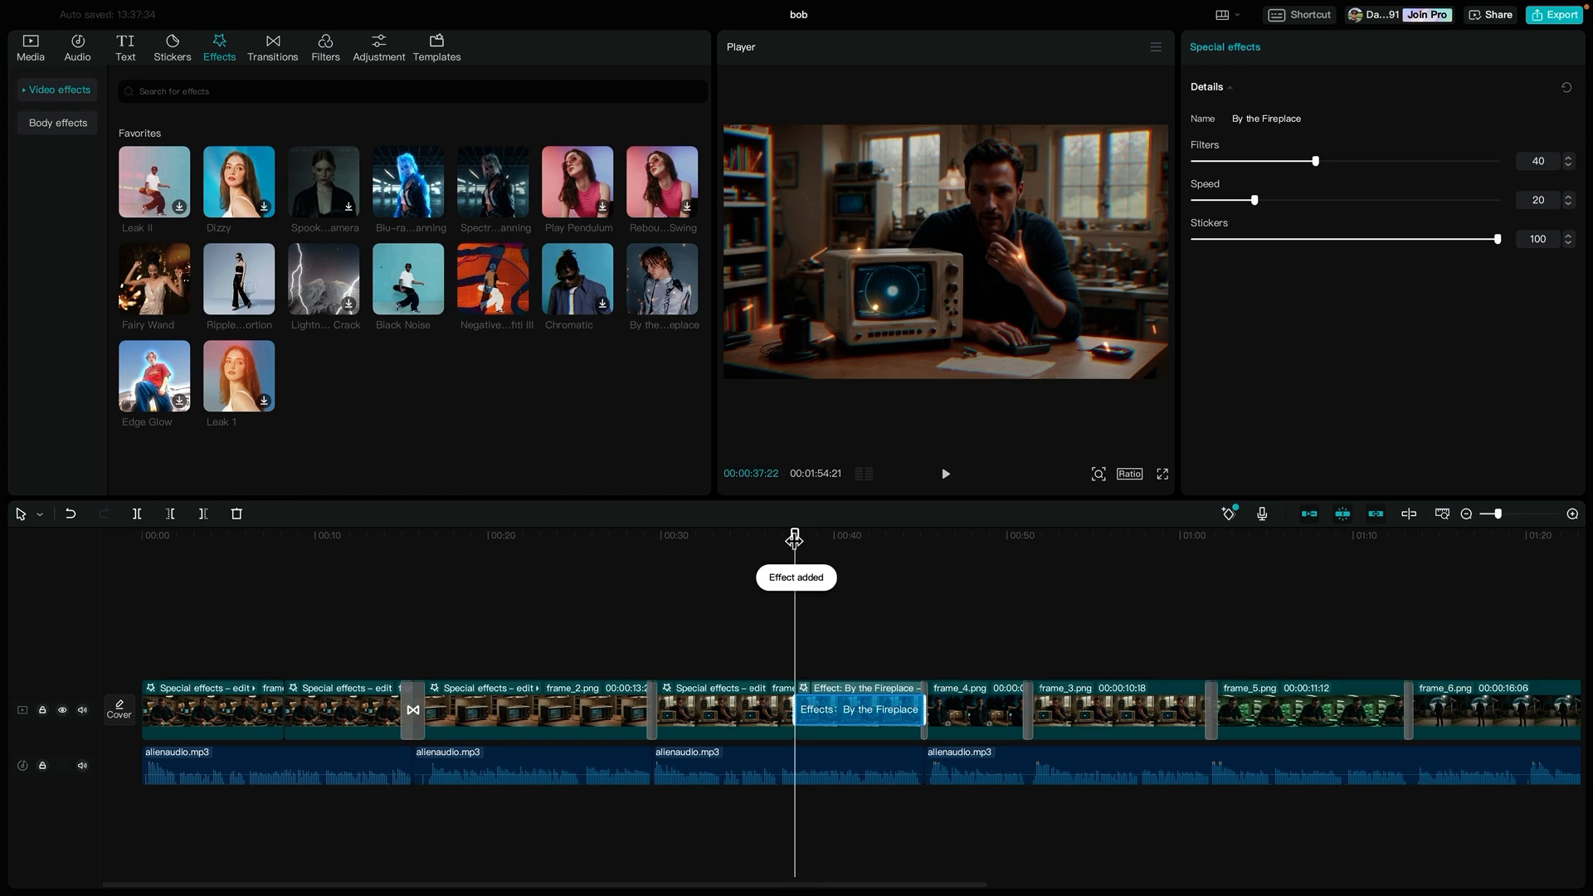
Step: Add the Rebound Swing effect to frame_4.png and preview it from 46:23 to about 50:29
left_click_drag(794, 540, 951, 549)
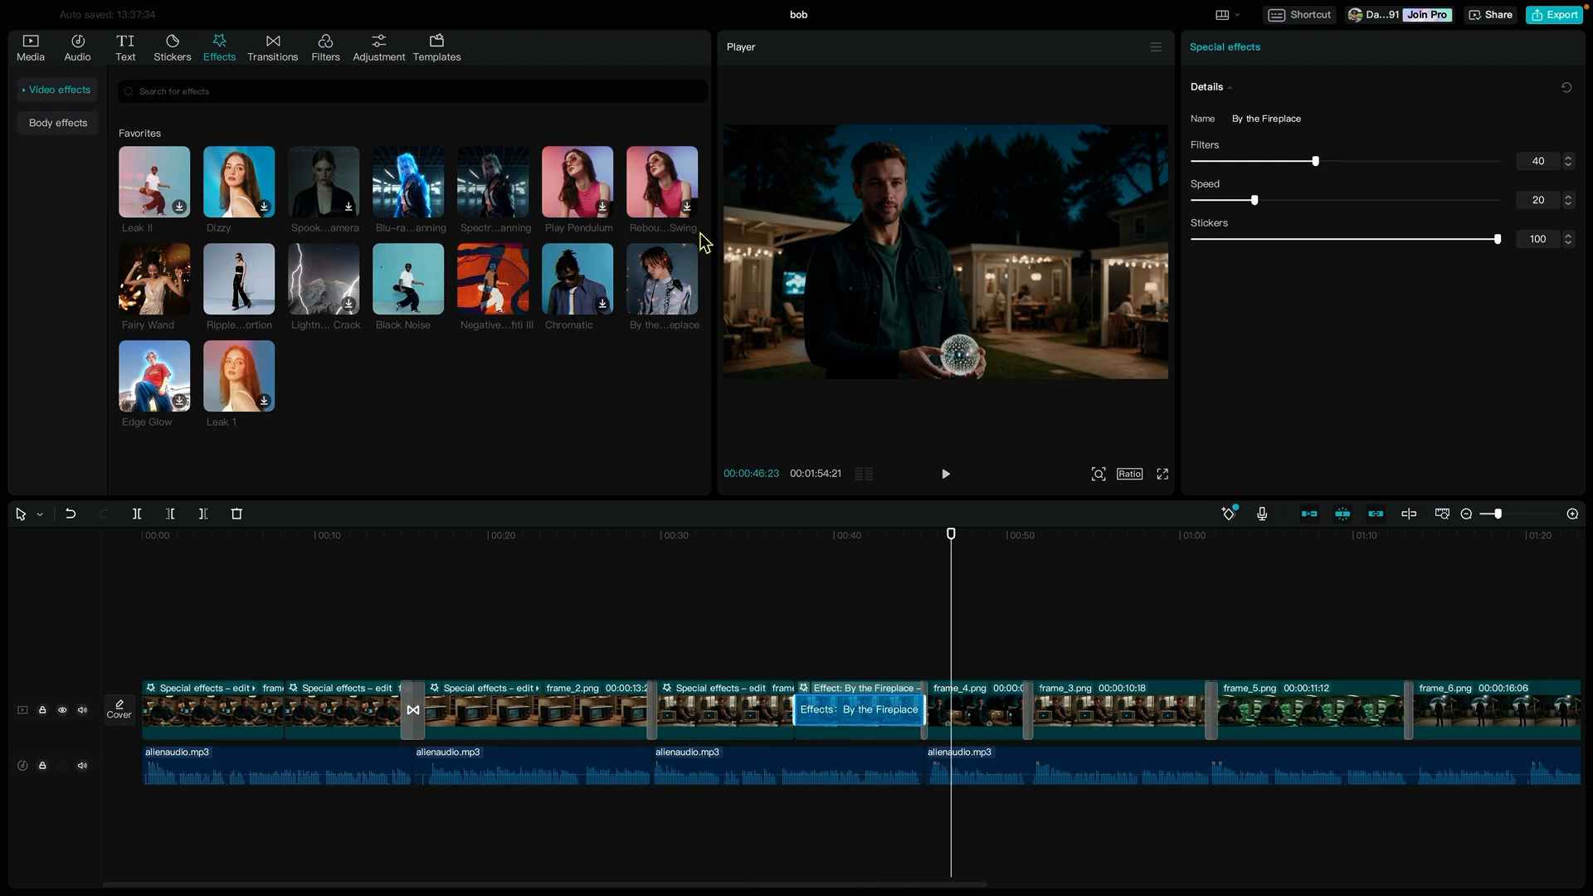
left_click_drag(662, 184, 951, 714)
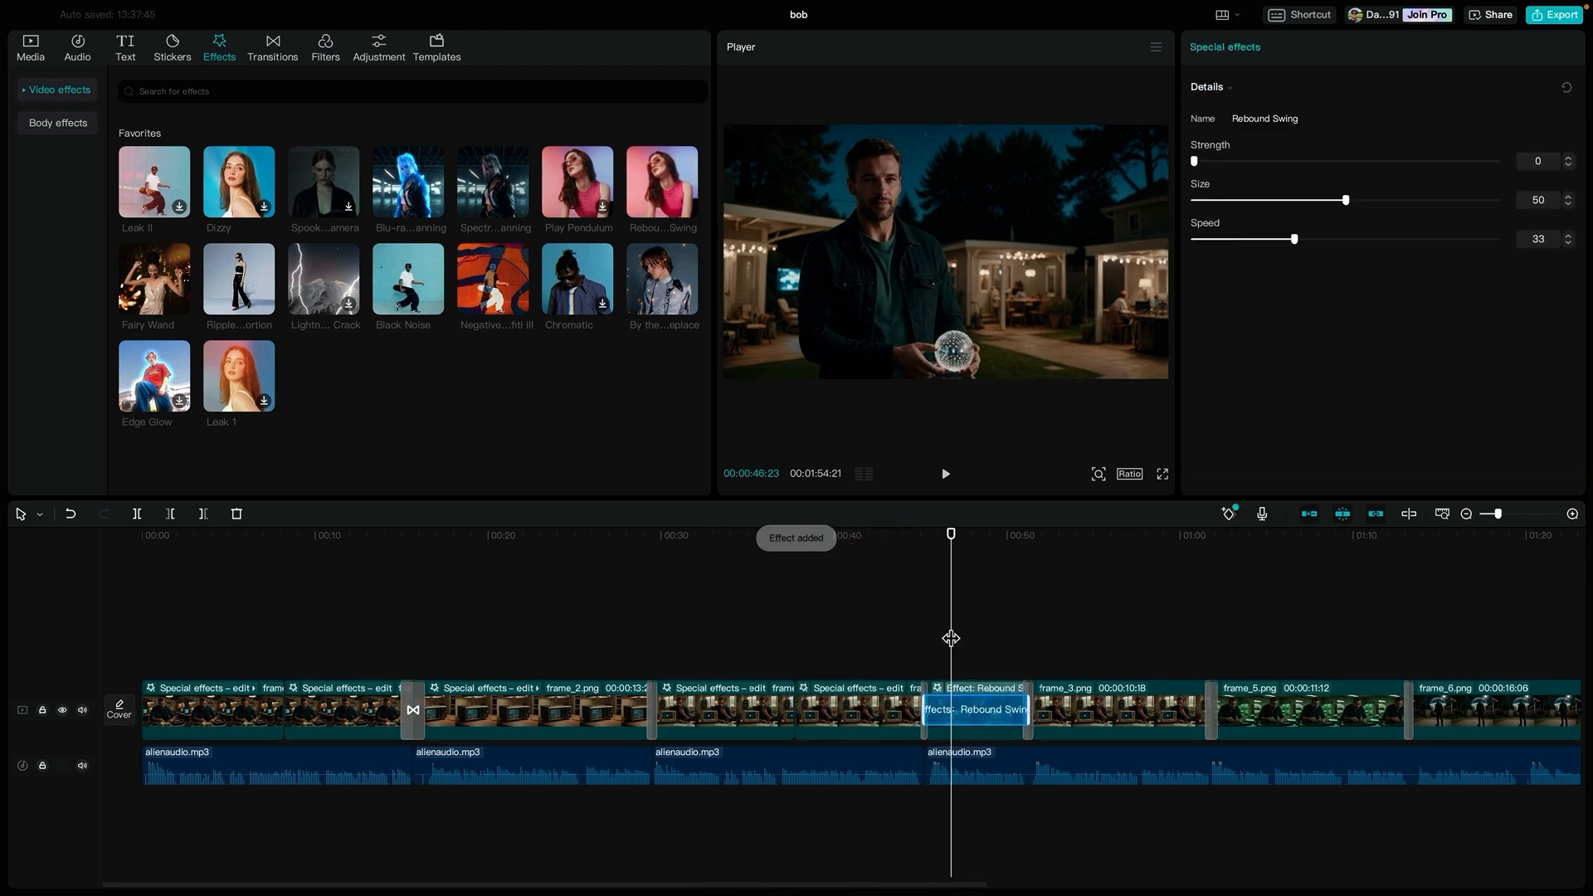
left_click(946, 474)
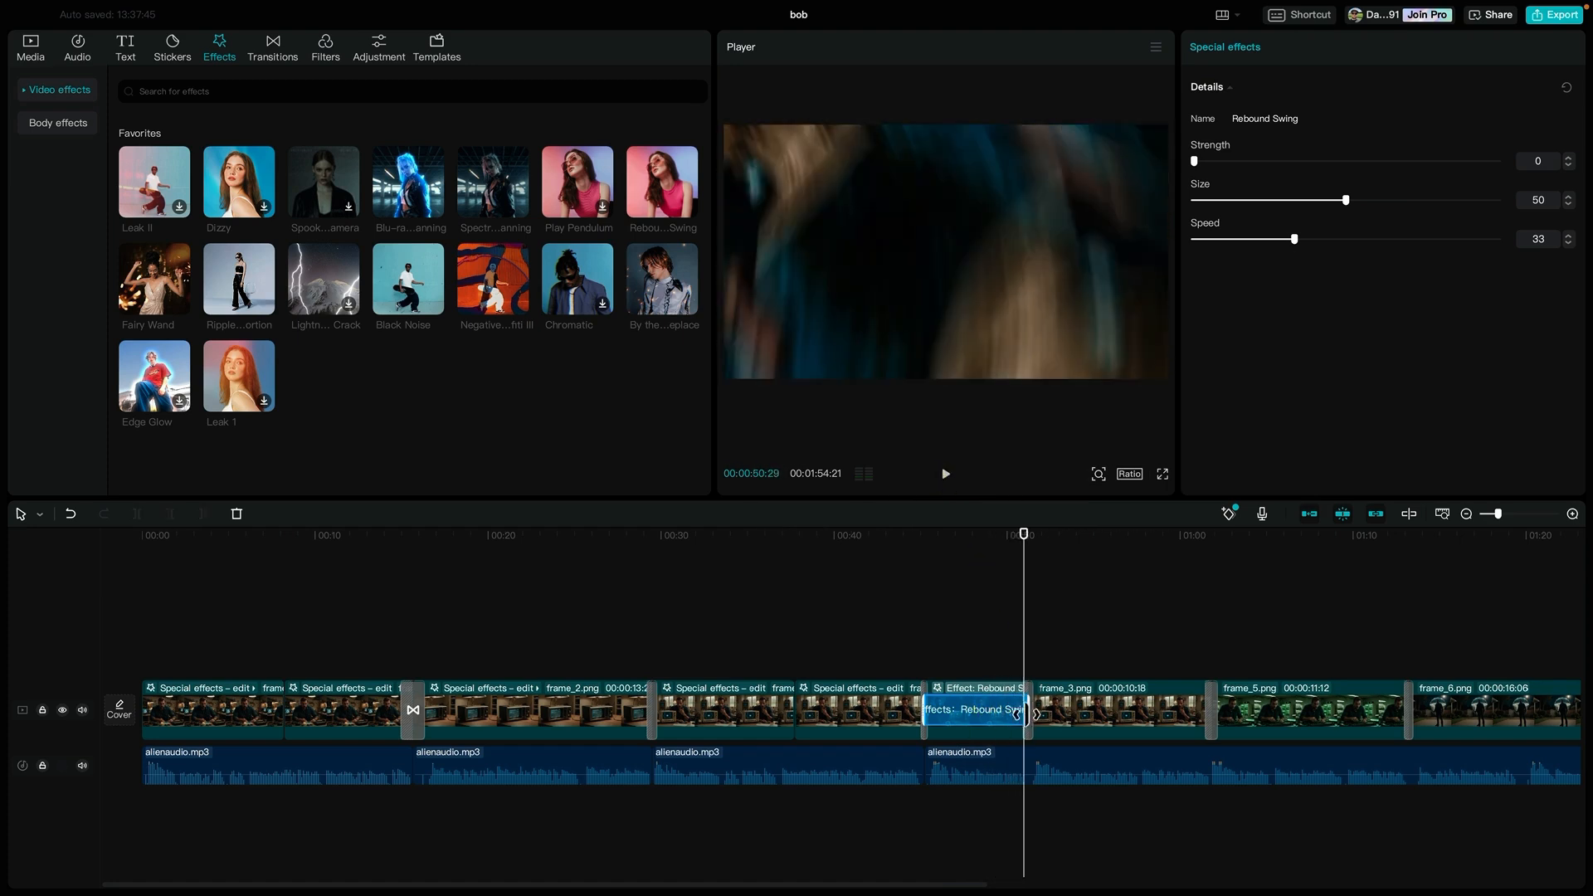
Step: Shorten frame_4.png's Rebound Swing to end at about 00:48, add Spooky Camera to the rest of the clip, and preview both effects
left_click_drag(1027, 712, 980, 712)
left_click_drag(1022, 543, 930, 543)
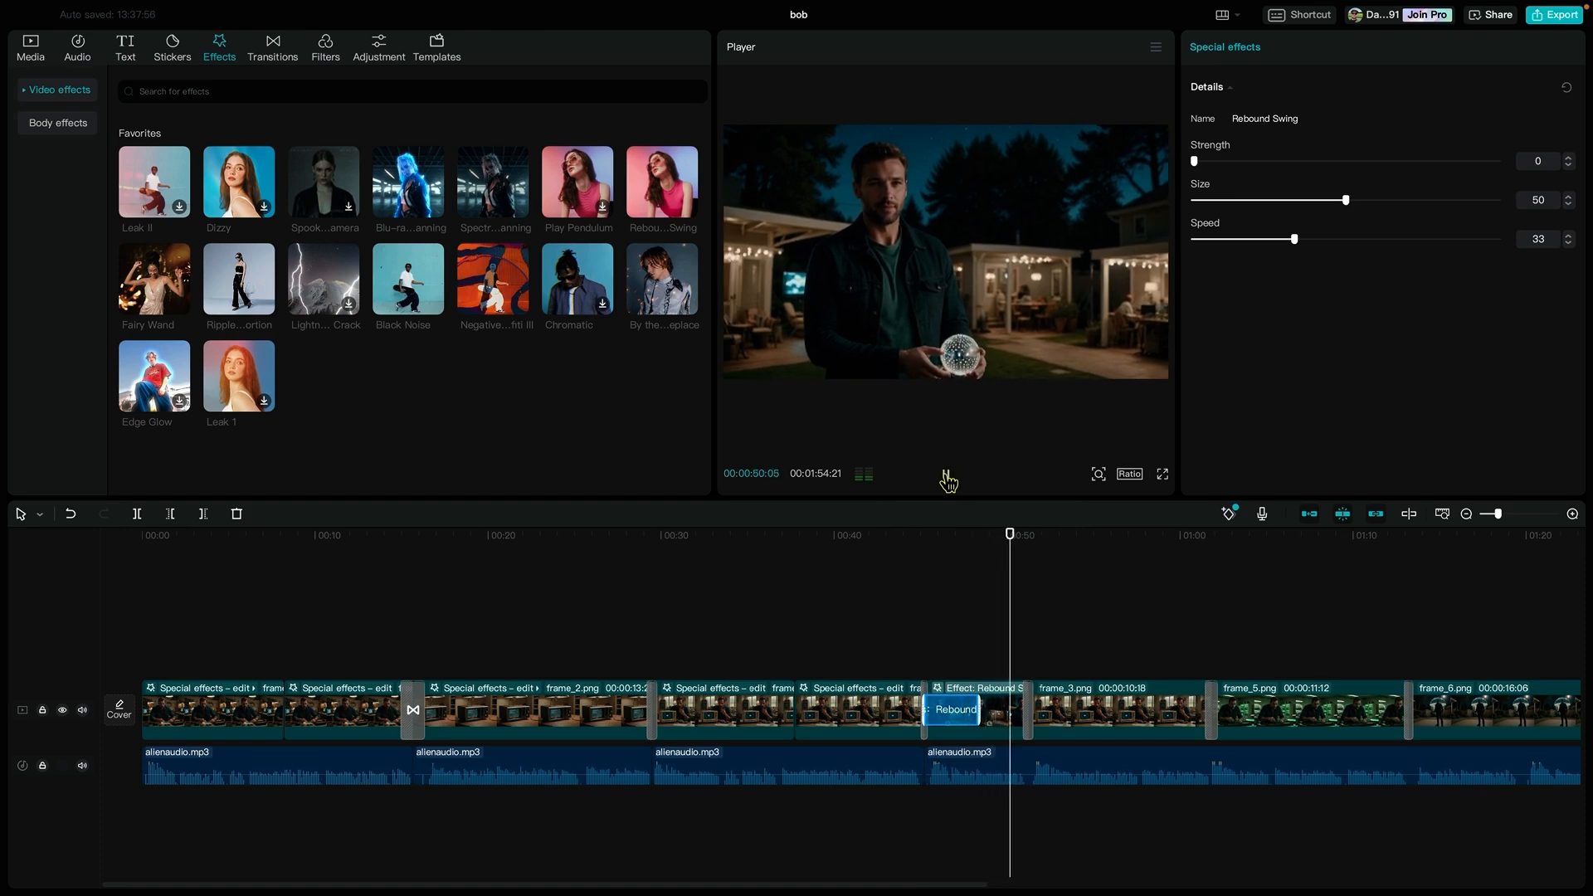
left_click_drag(596, 303, 982, 714)
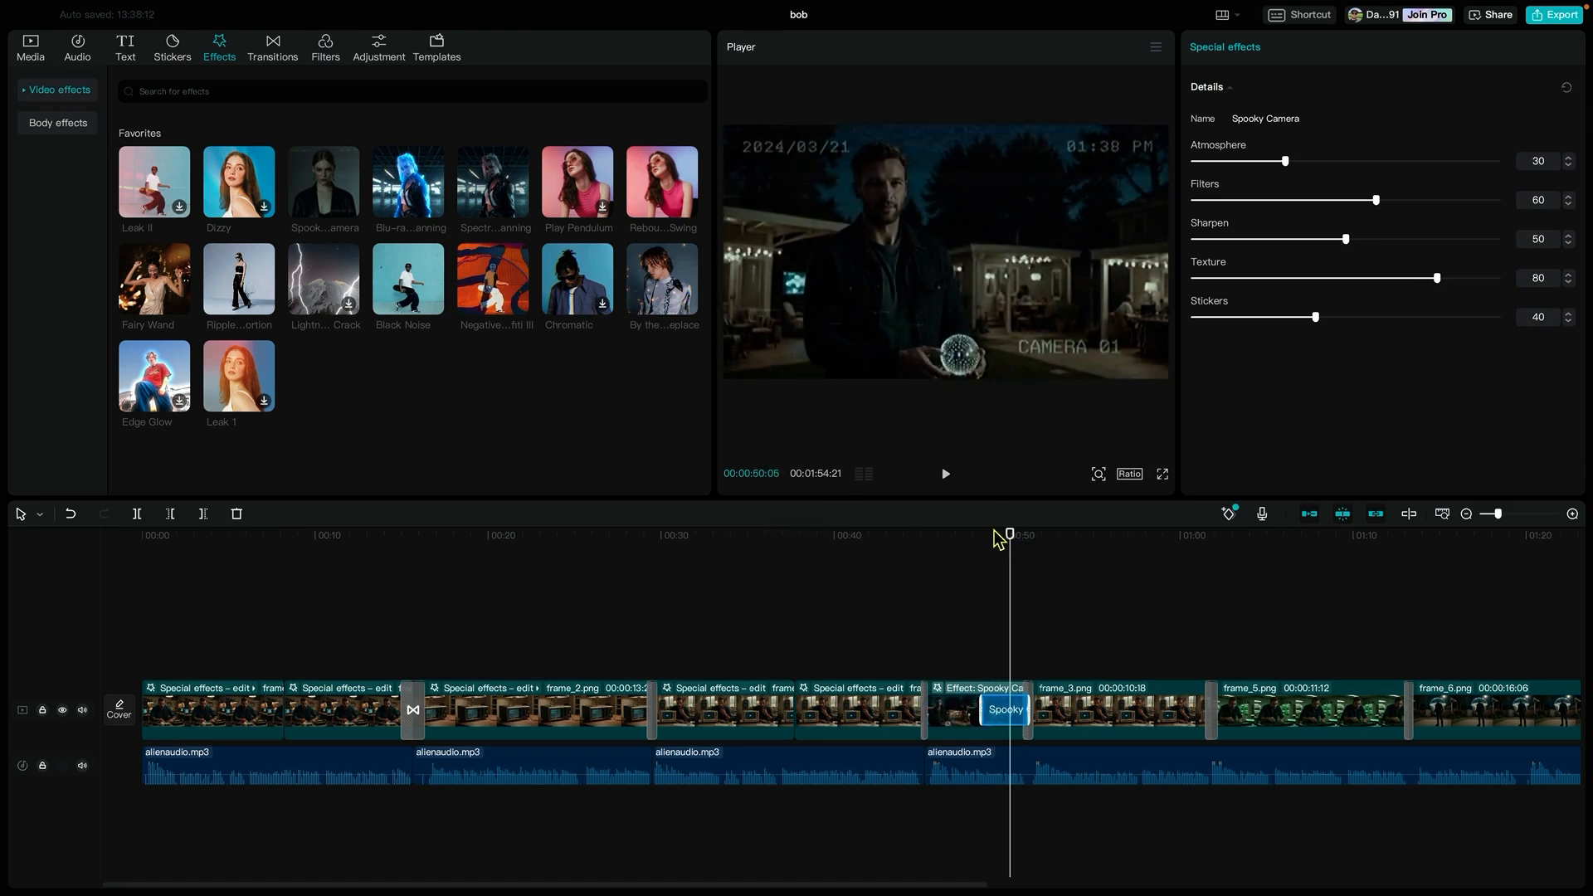
left_click(938, 572)
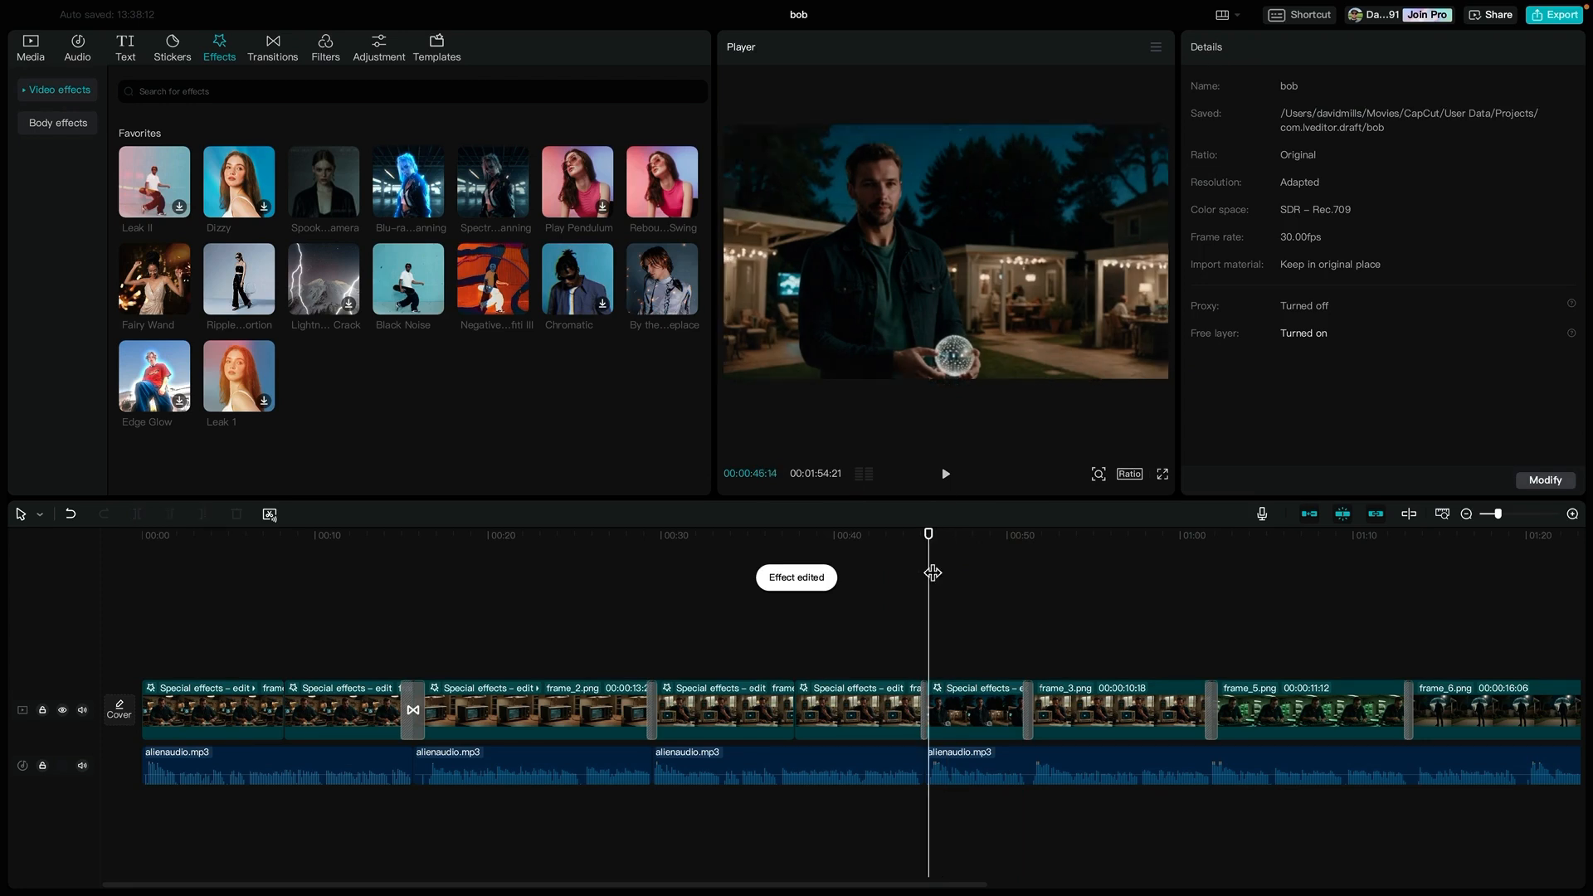
left_click(946, 475)
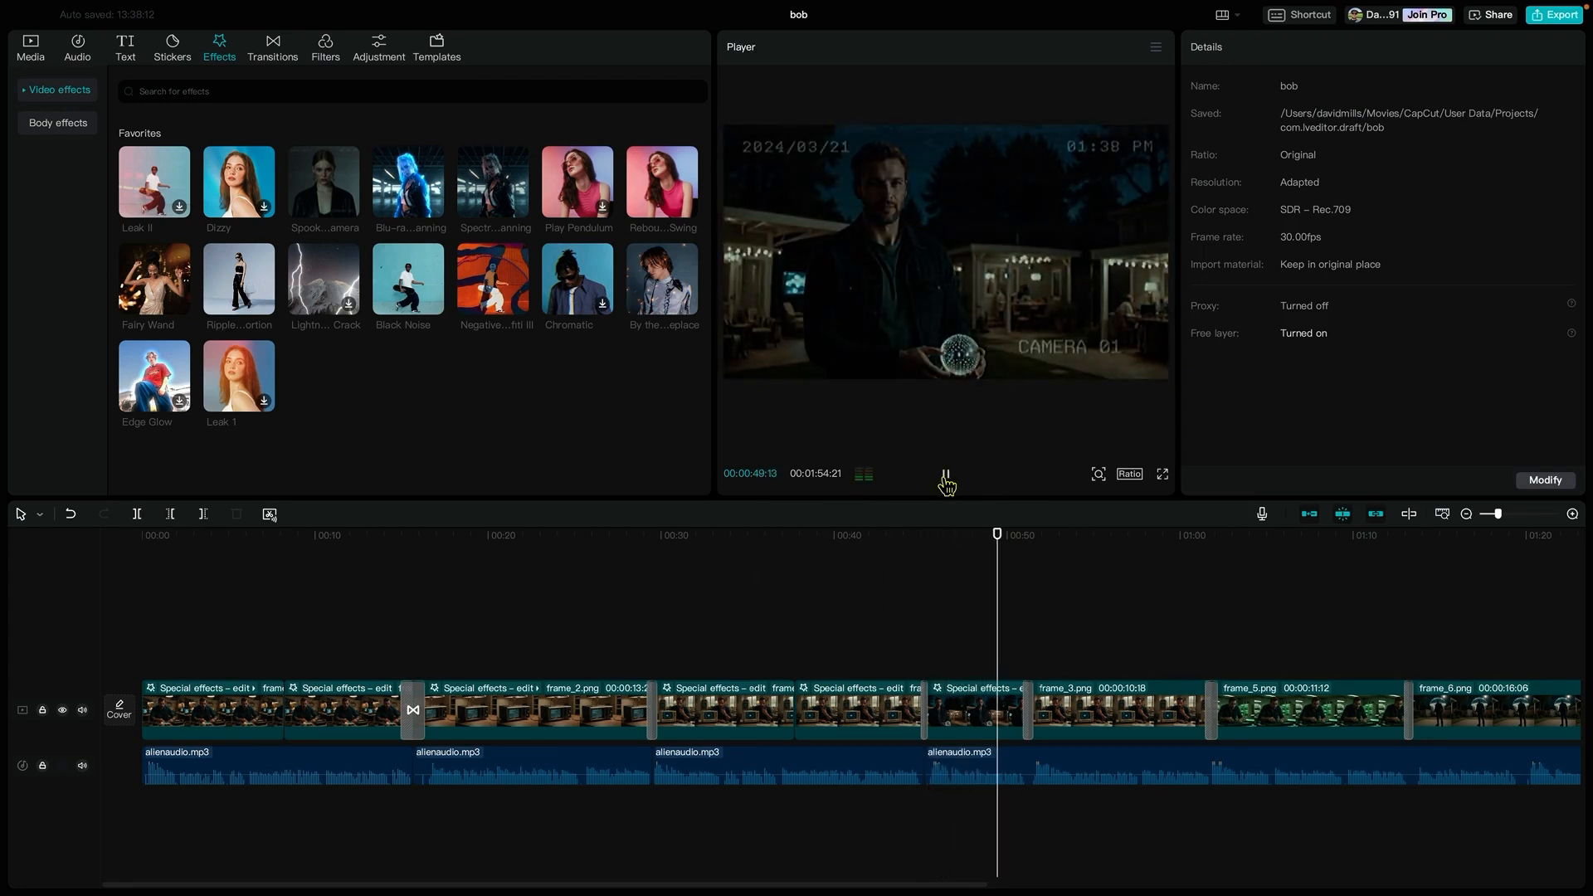
left_click(946, 474)
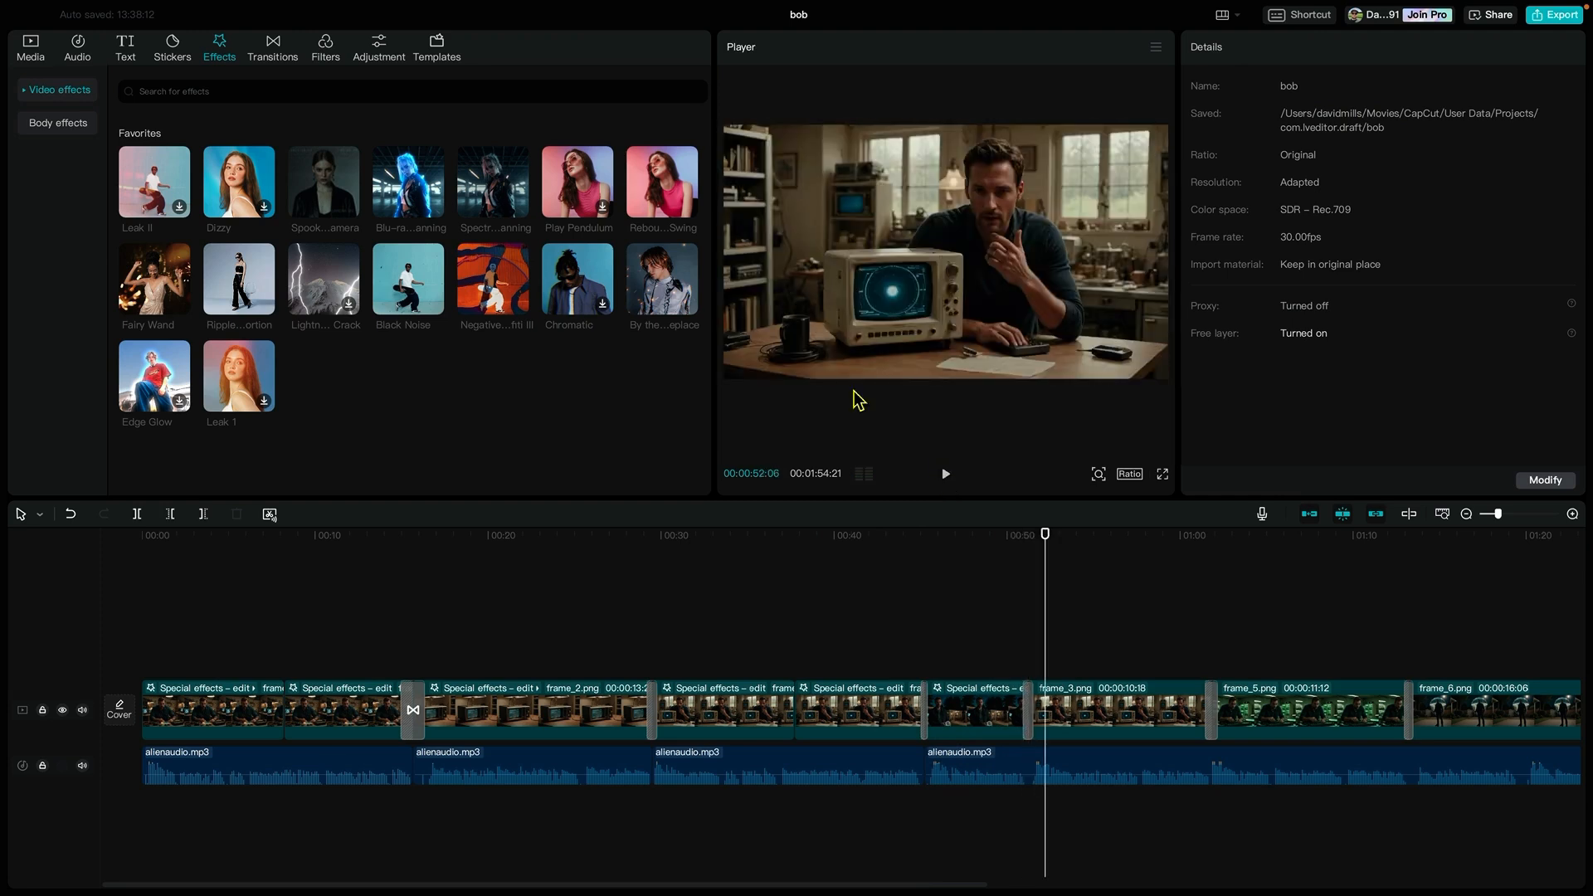
Step: Add Black Noise to the second frame_3.png clip and Chromatic to frame_5.png, and preview both effects
left_click_drag(392, 283, 1070, 710)
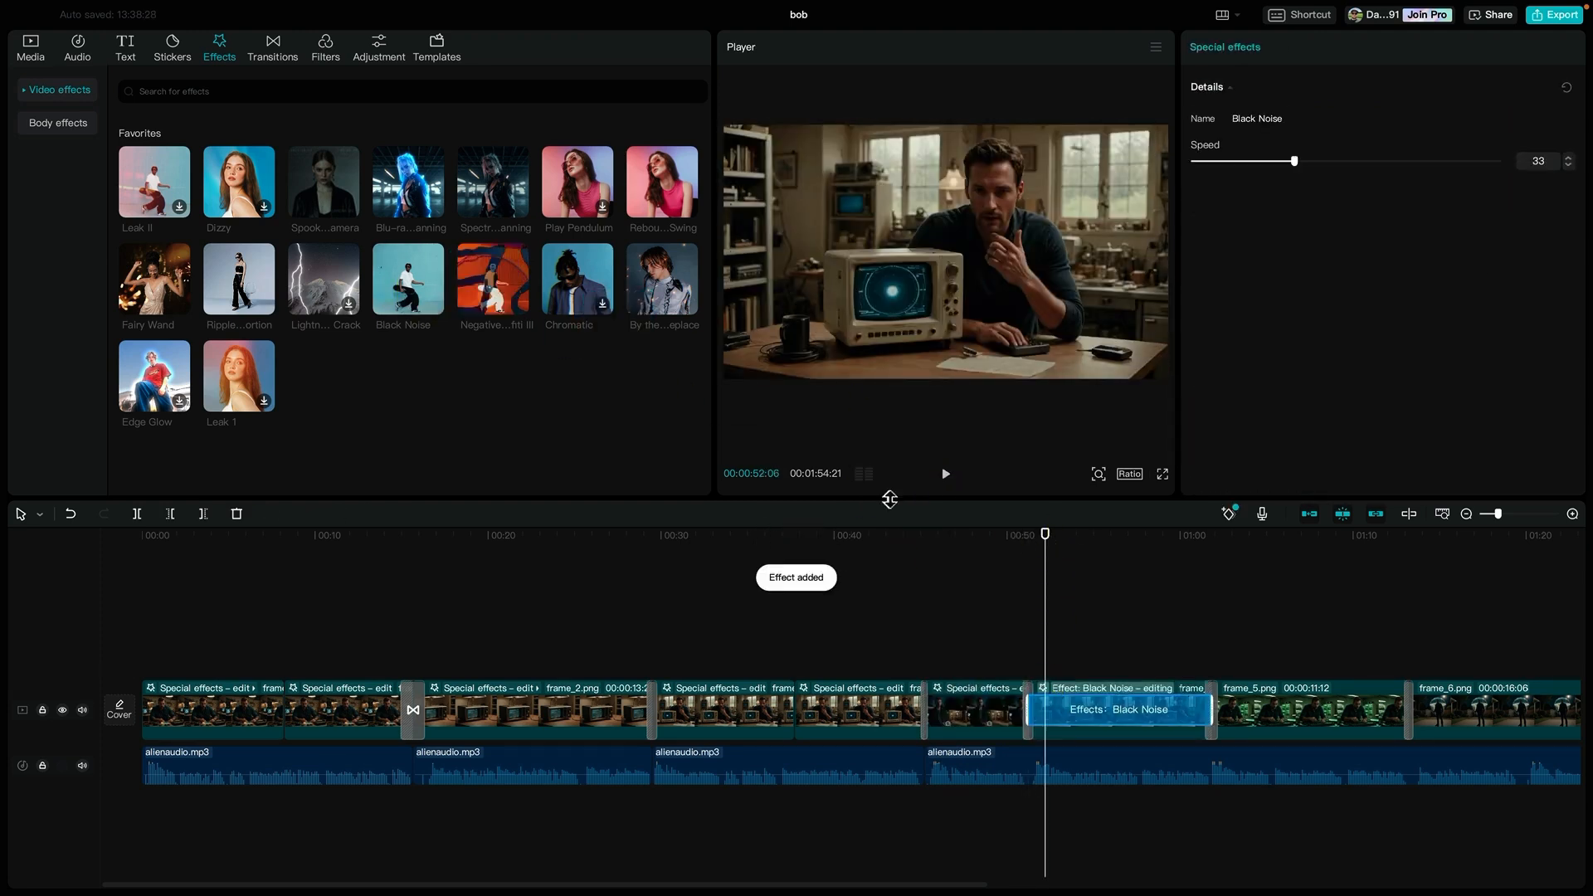
left_click(946, 474)
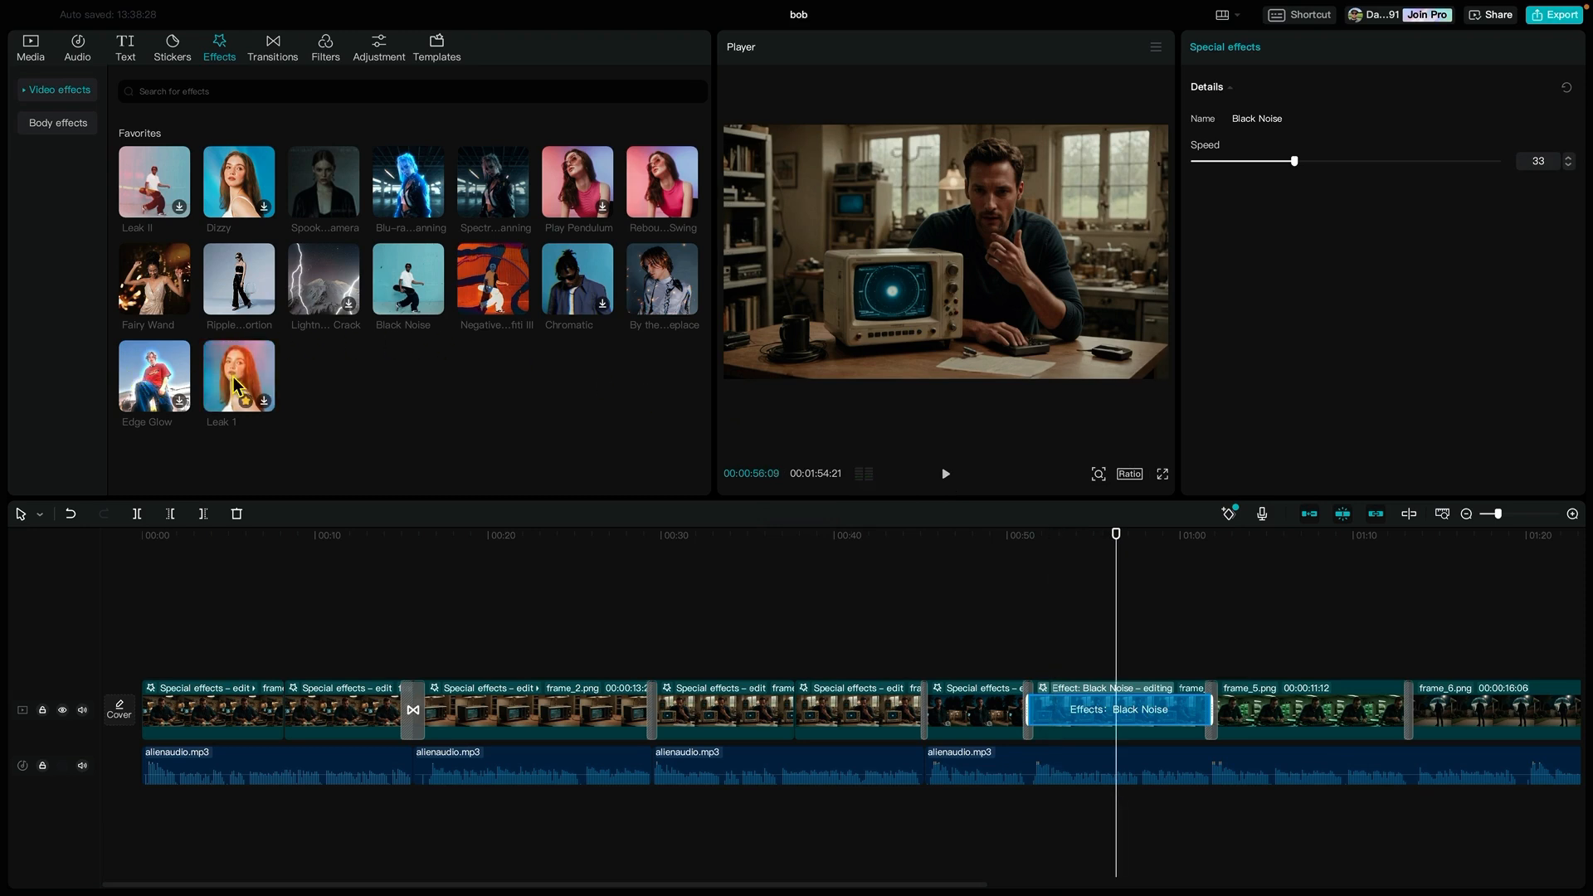
mouse_move(244, 319)
mouse_move(403, 285)
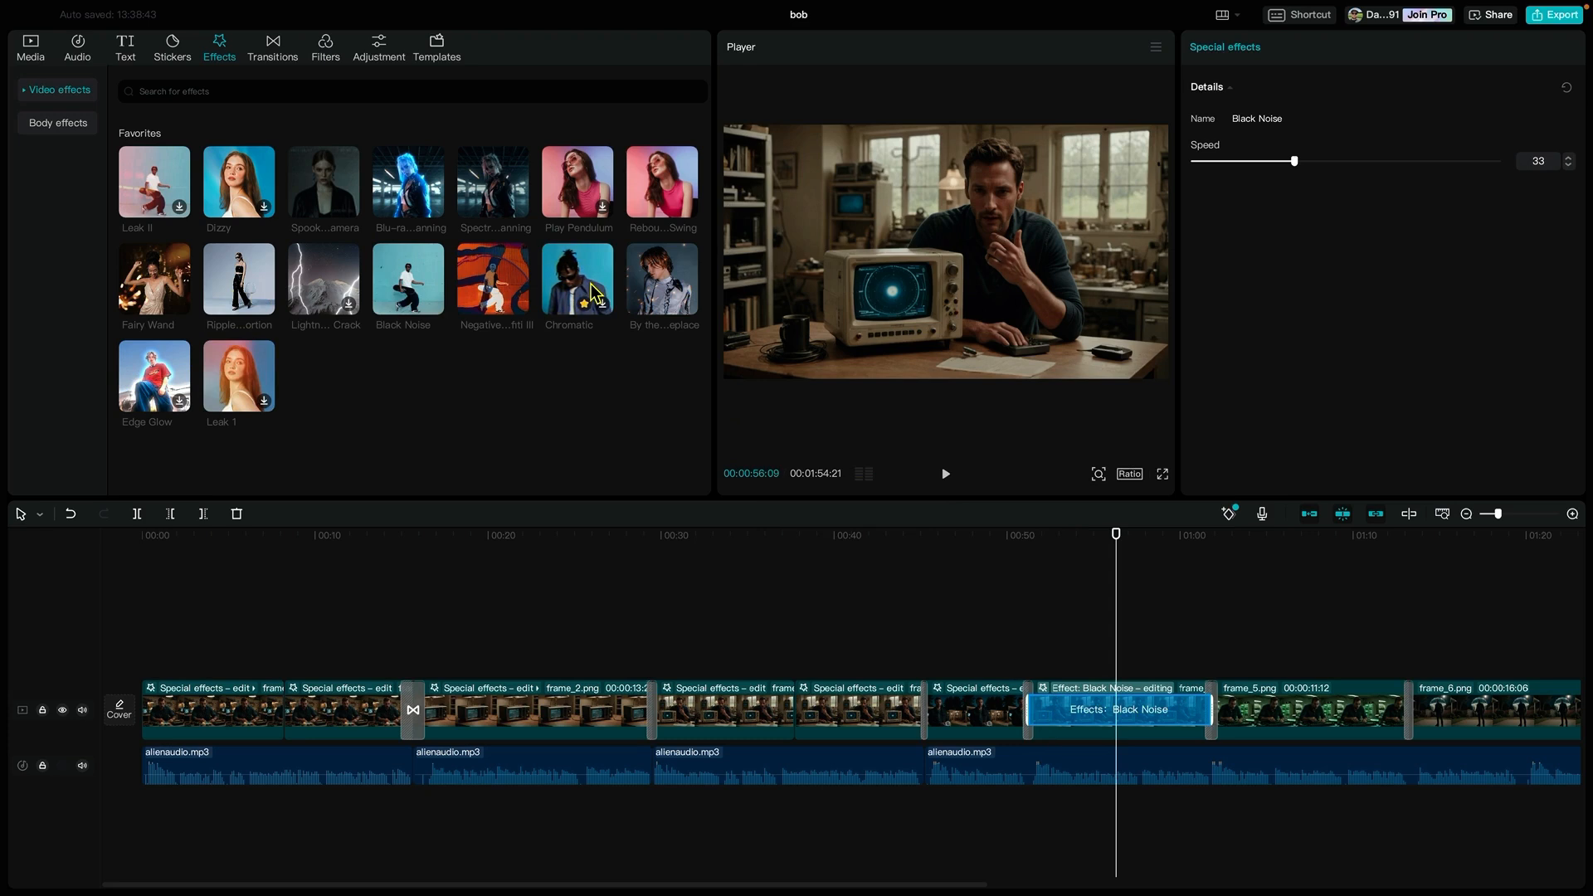
left_click_drag(594, 281, 1307, 710)
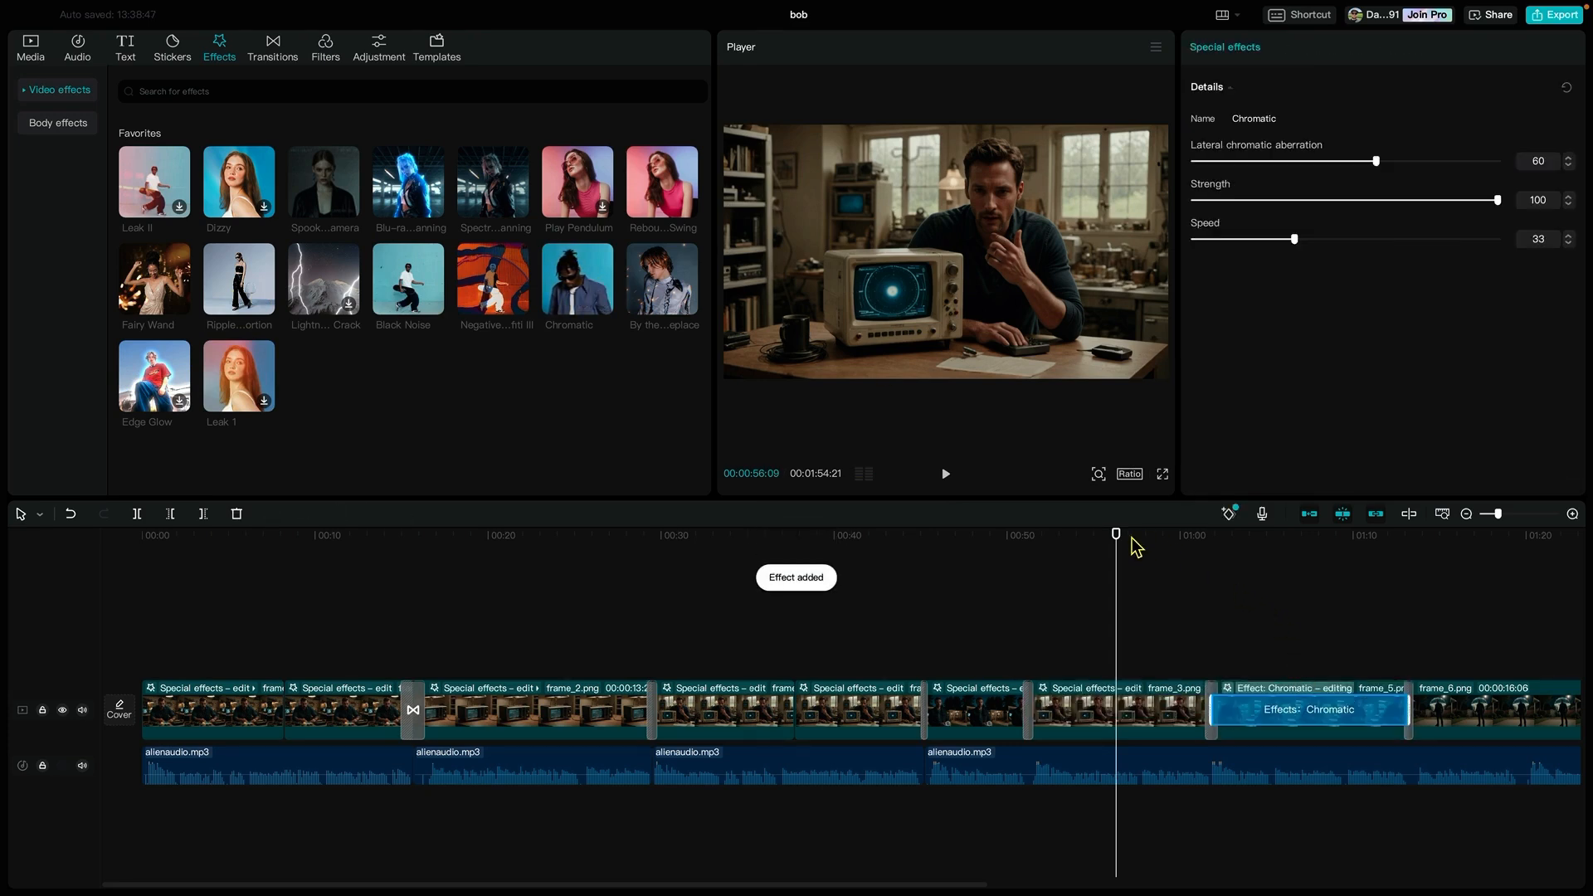
left_click_drag(1121, 544, 1205, 541)
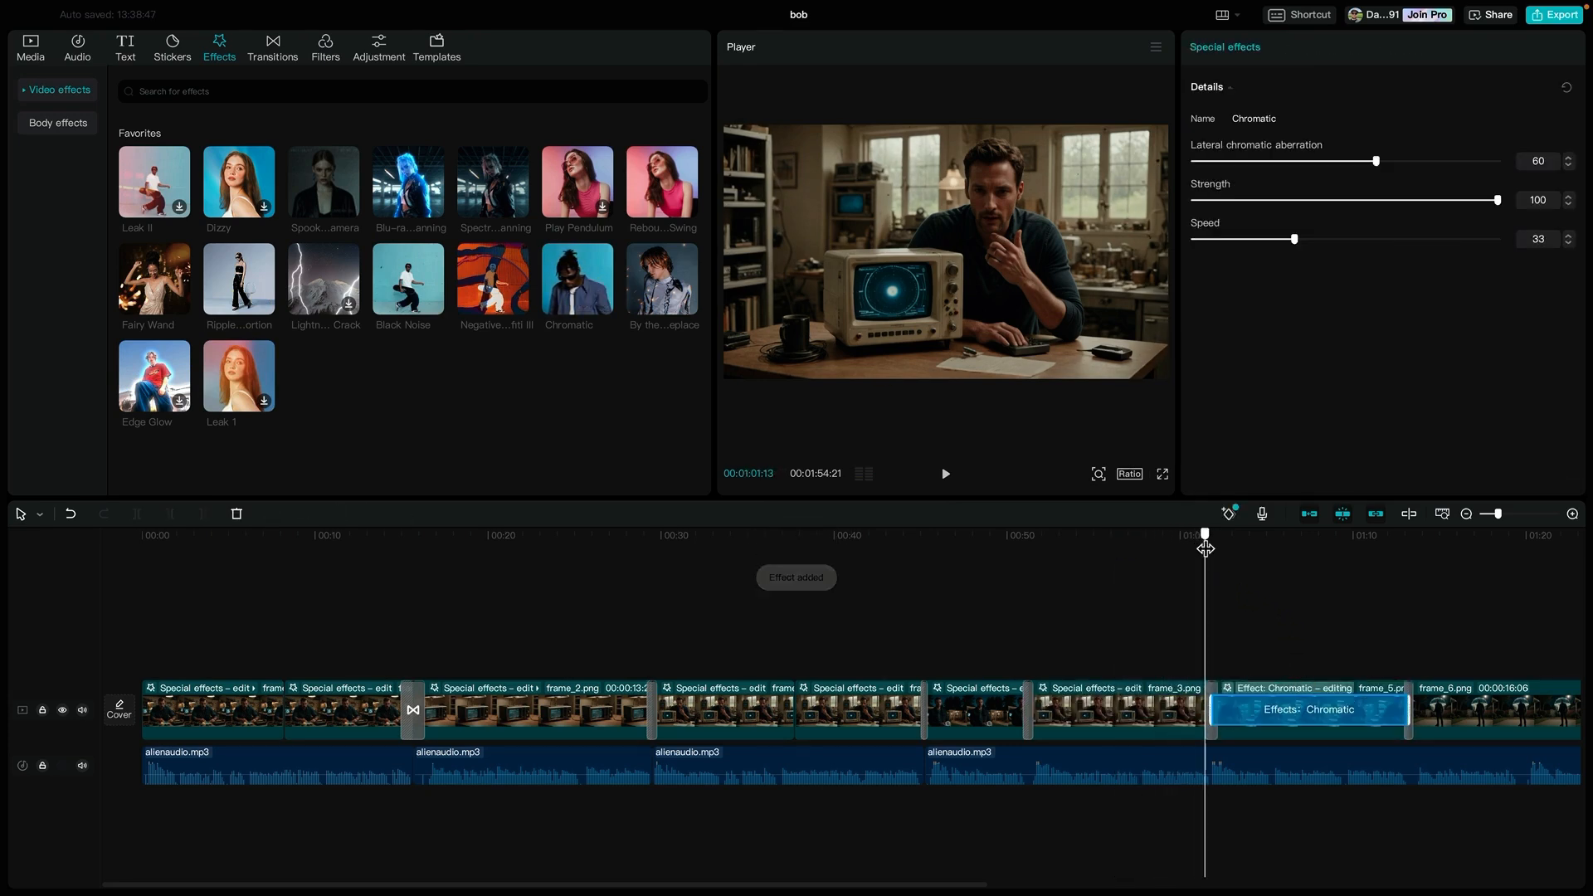
left_click(947, 477)
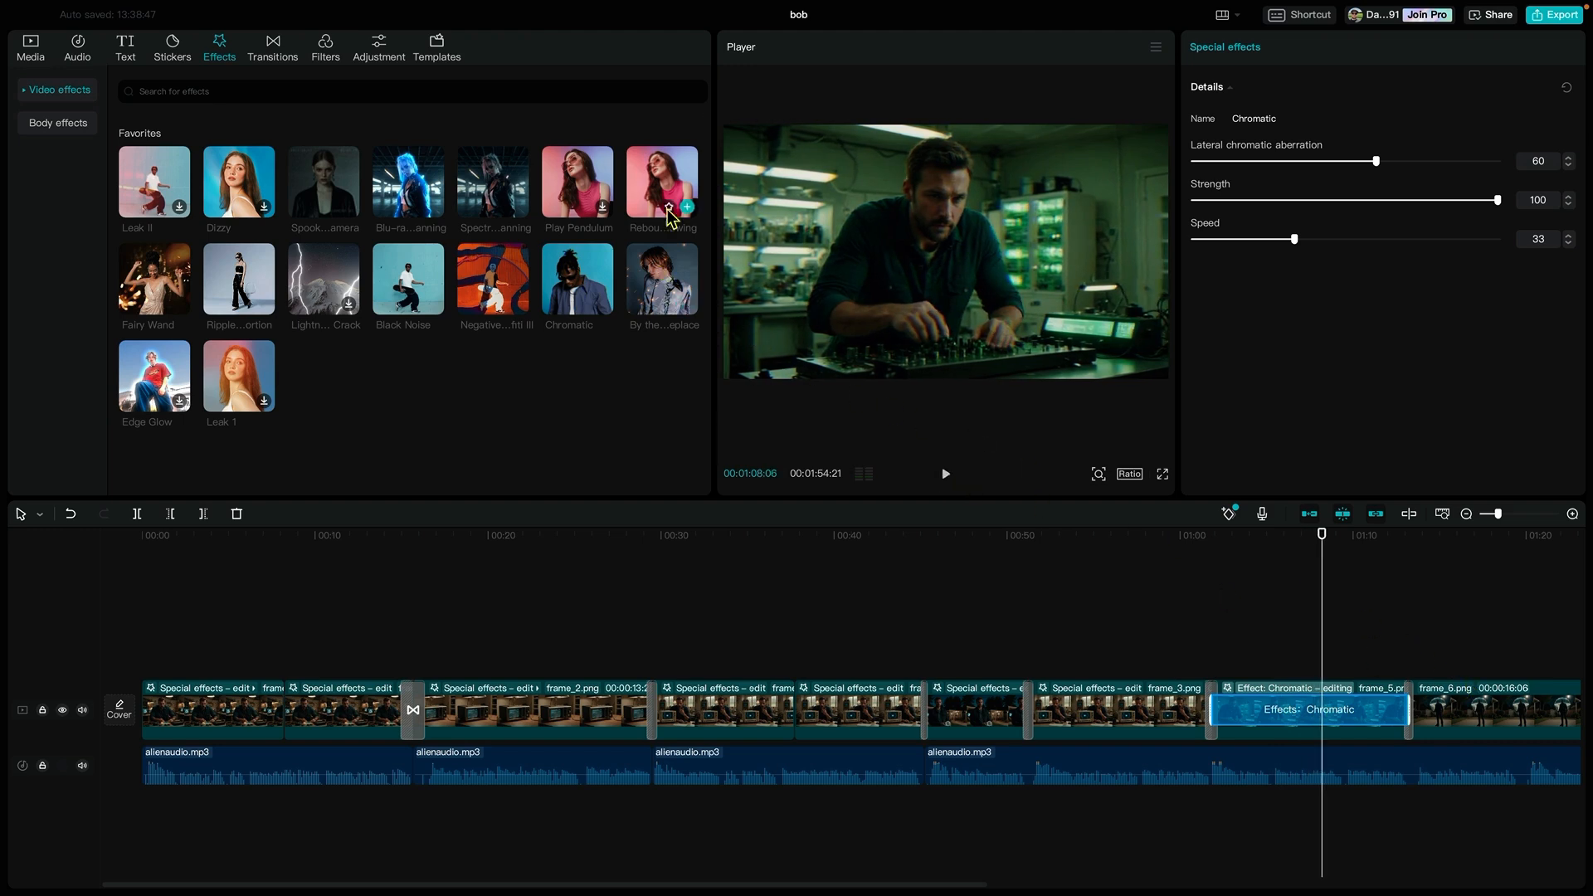
Step: Add Rebound Swing to frame_6.png with its speed at 7 and preview it from 01:13:25
left_click_drag(667, 204, 1448, 706)
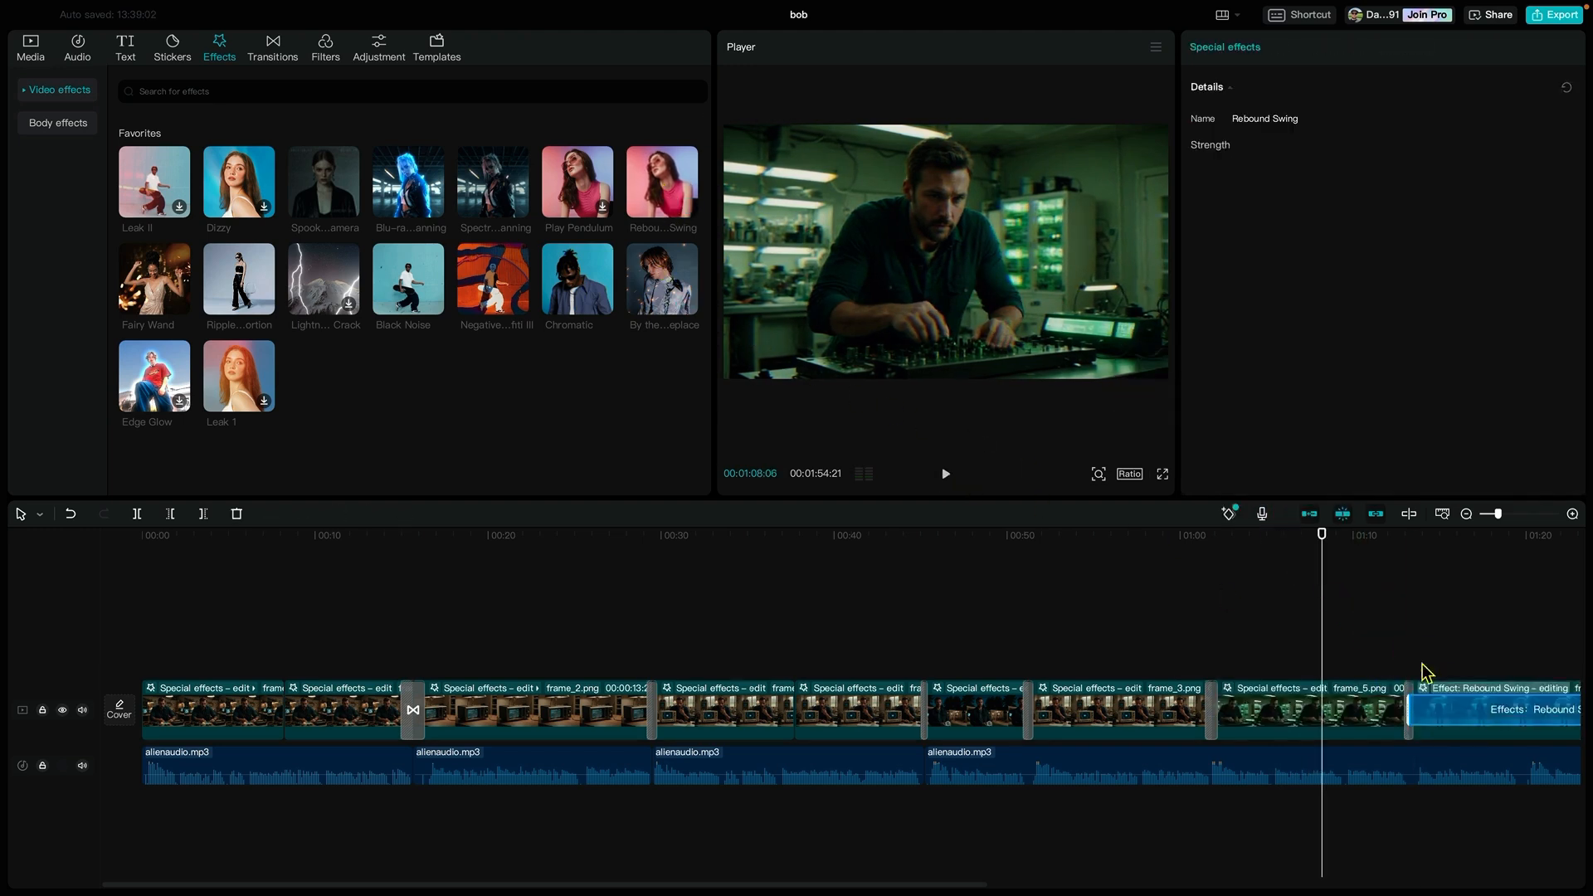
left_click(945, 473)
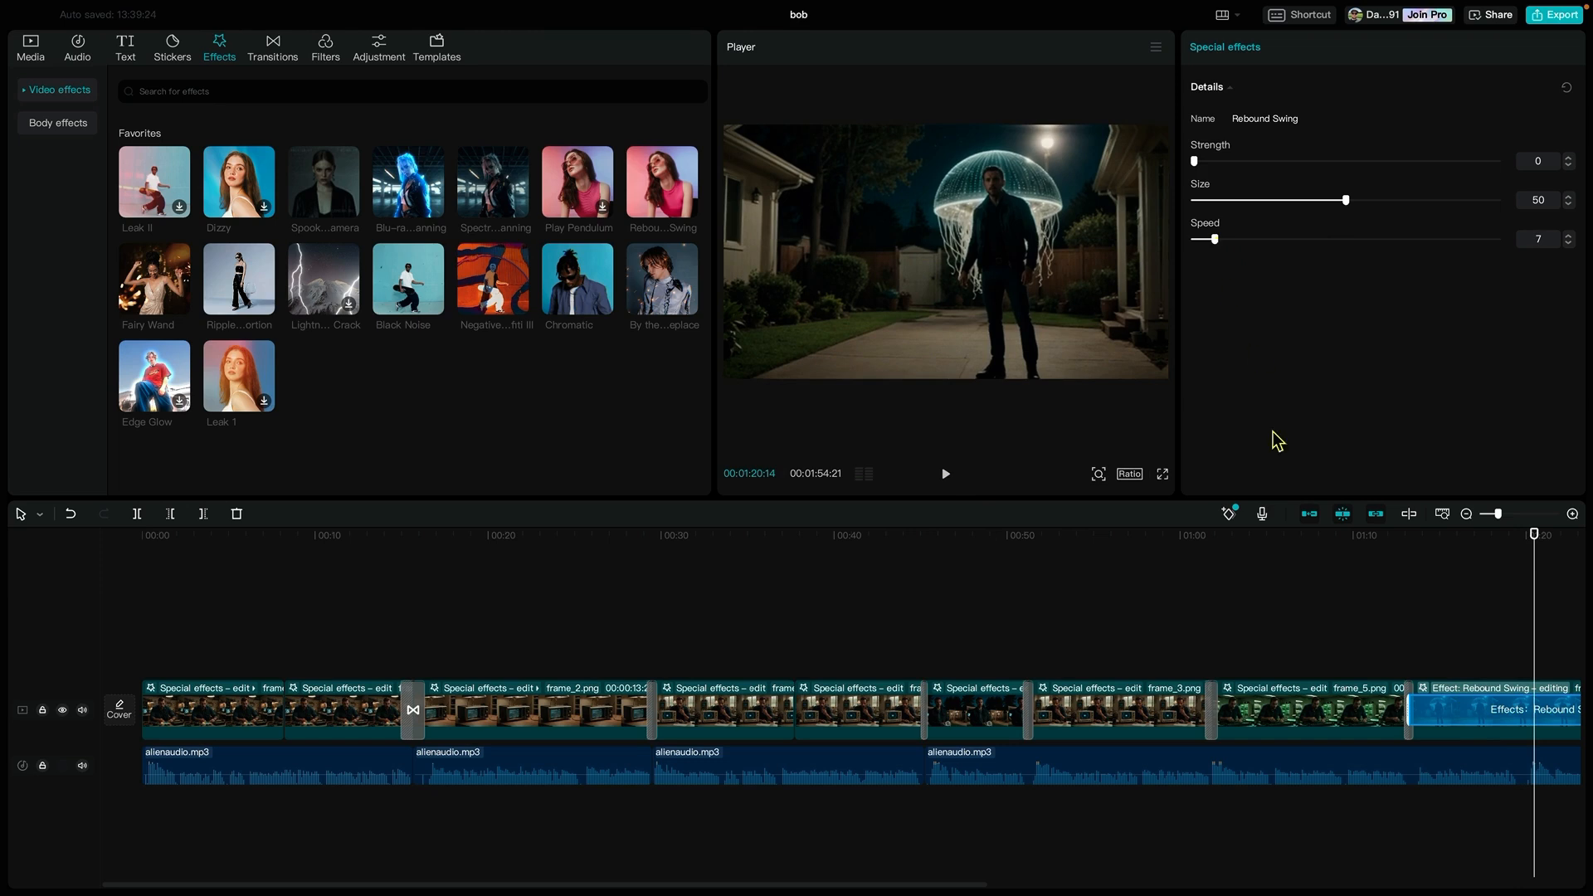
left_click(1421, 561)
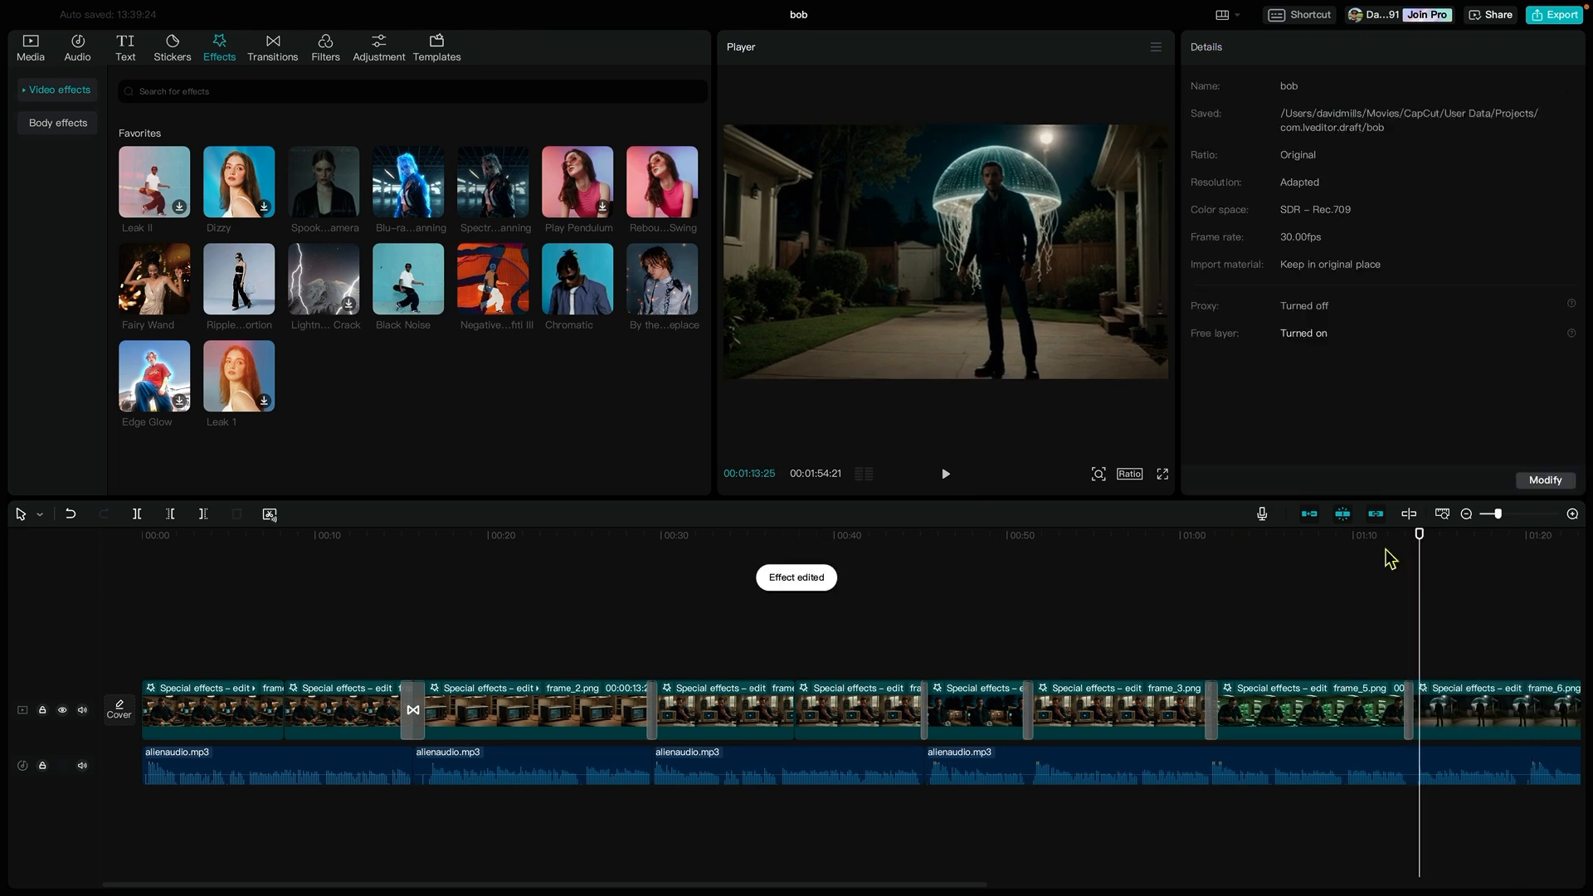
left_click(947, 474)
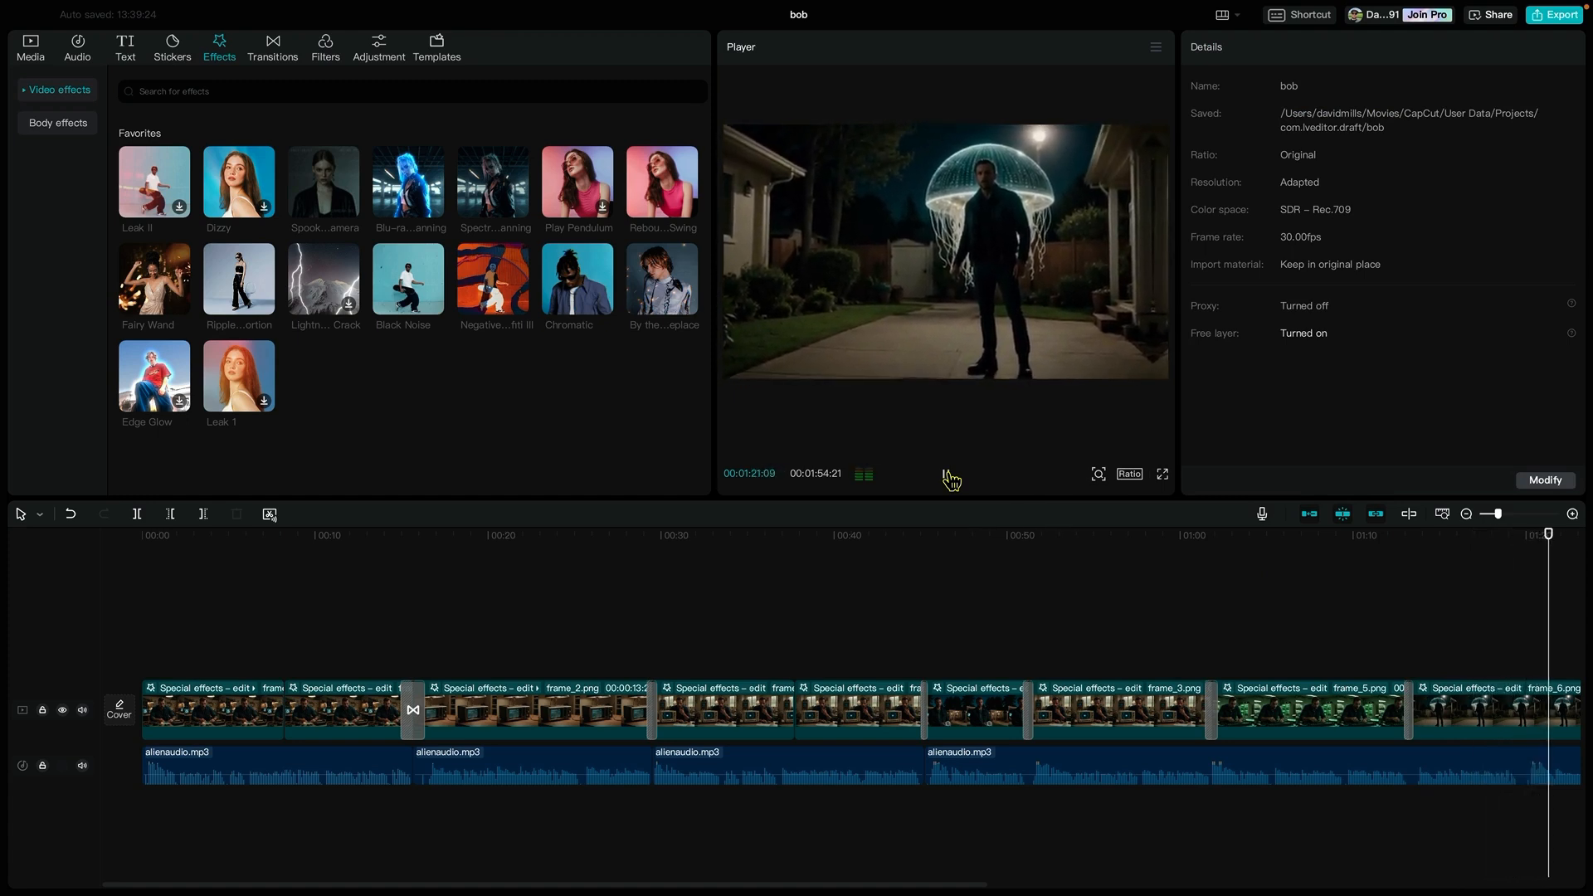
left_click(950, 477)
Step: Set the size of frame_6.png's Rebound Swing to 19 and preview the adjusted effect
left_click(1494, 699)
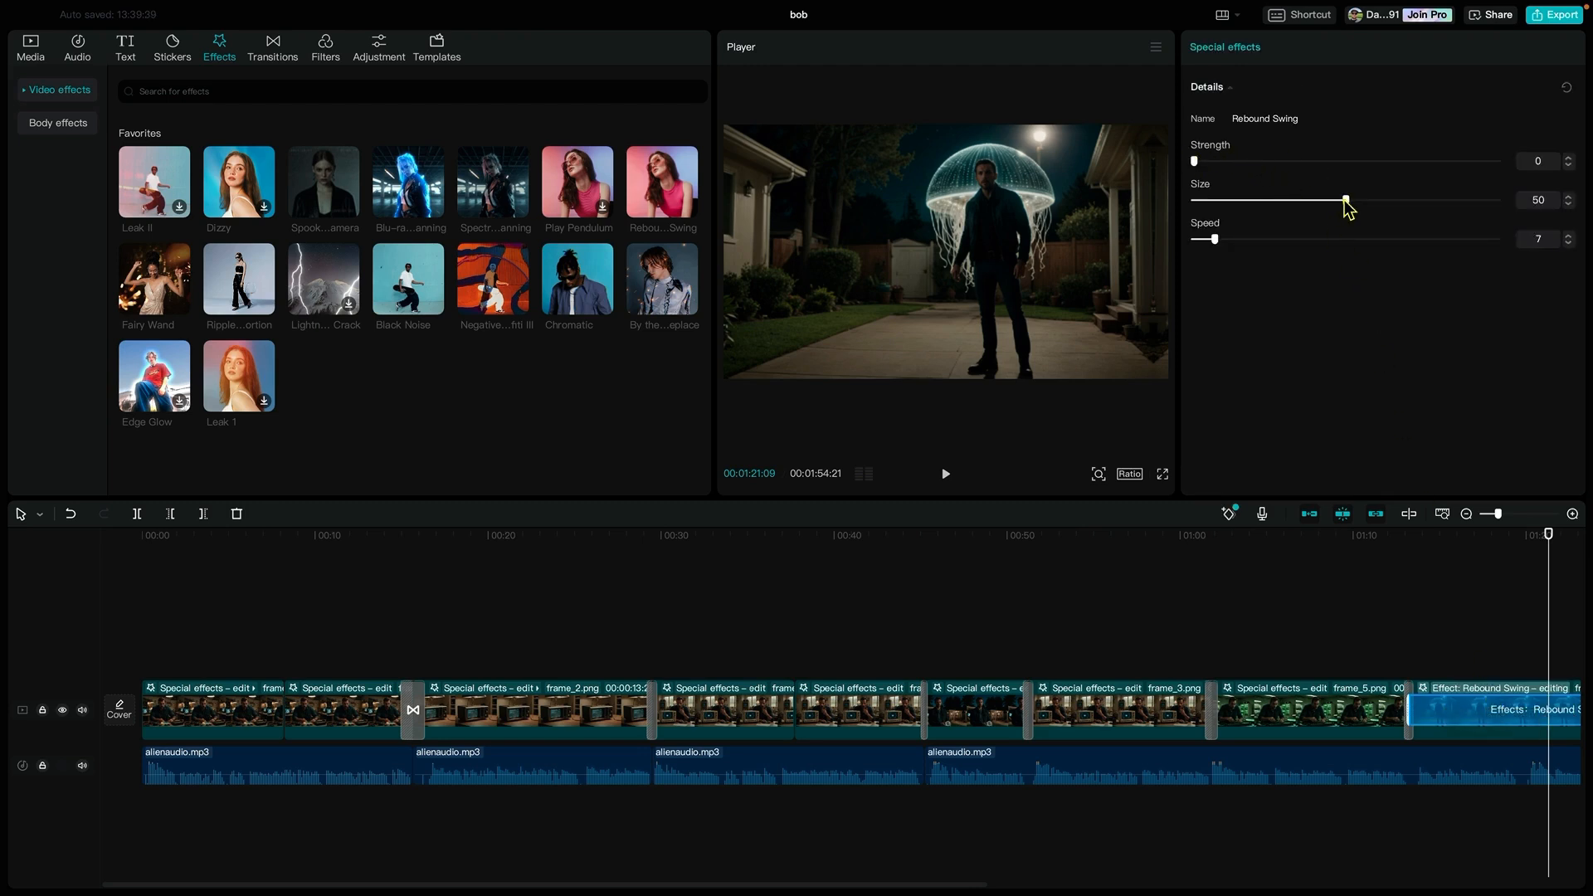
left_click_drag(1347, 202, 1259, 201)
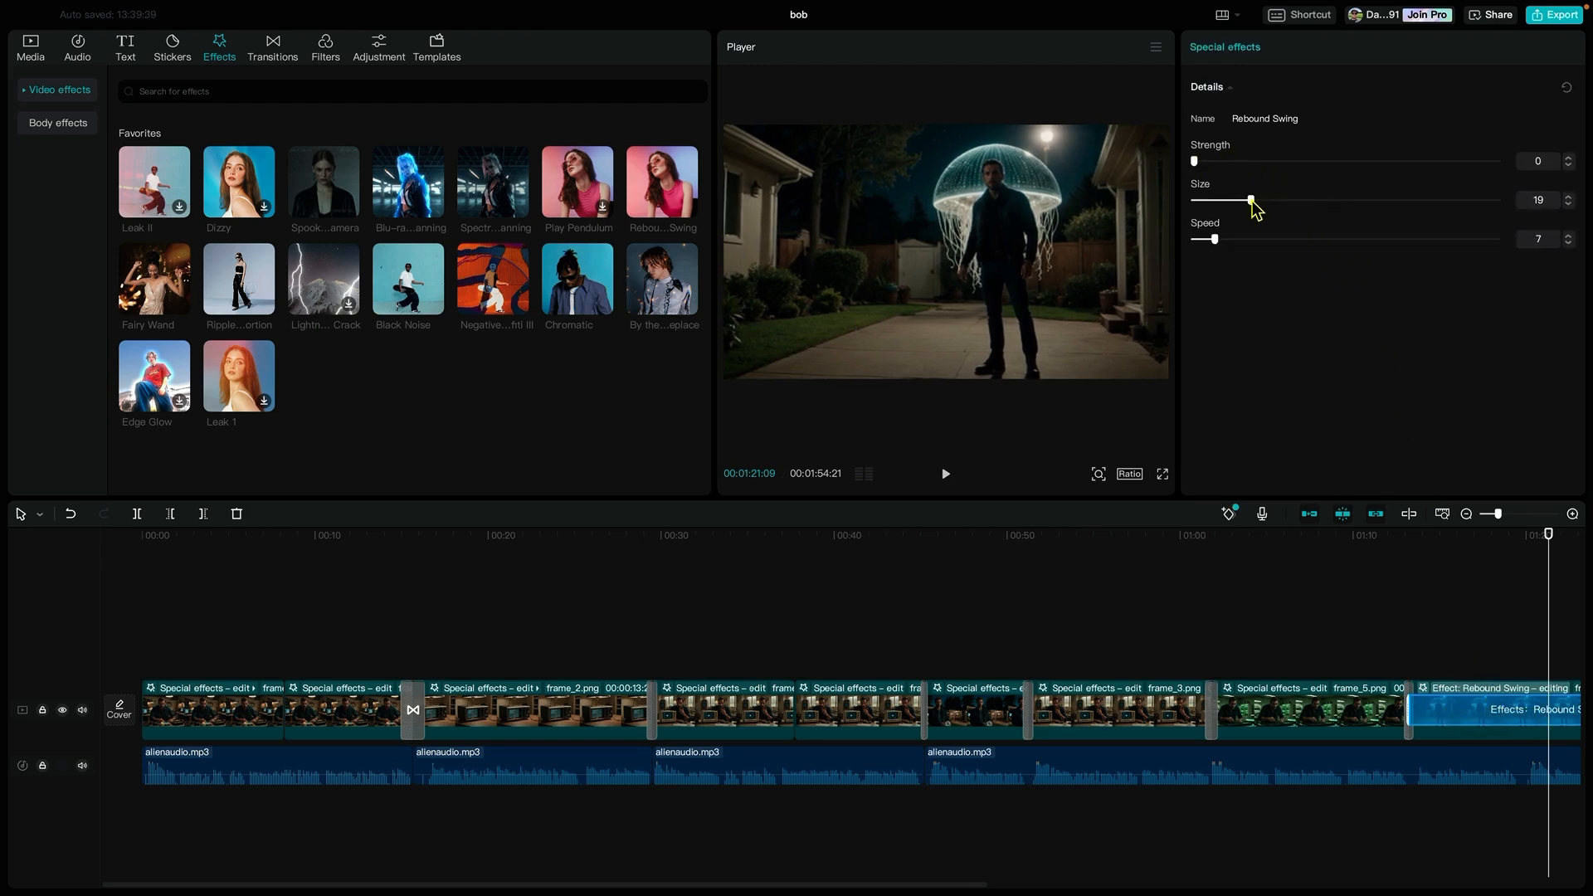
left_click(947, 480)
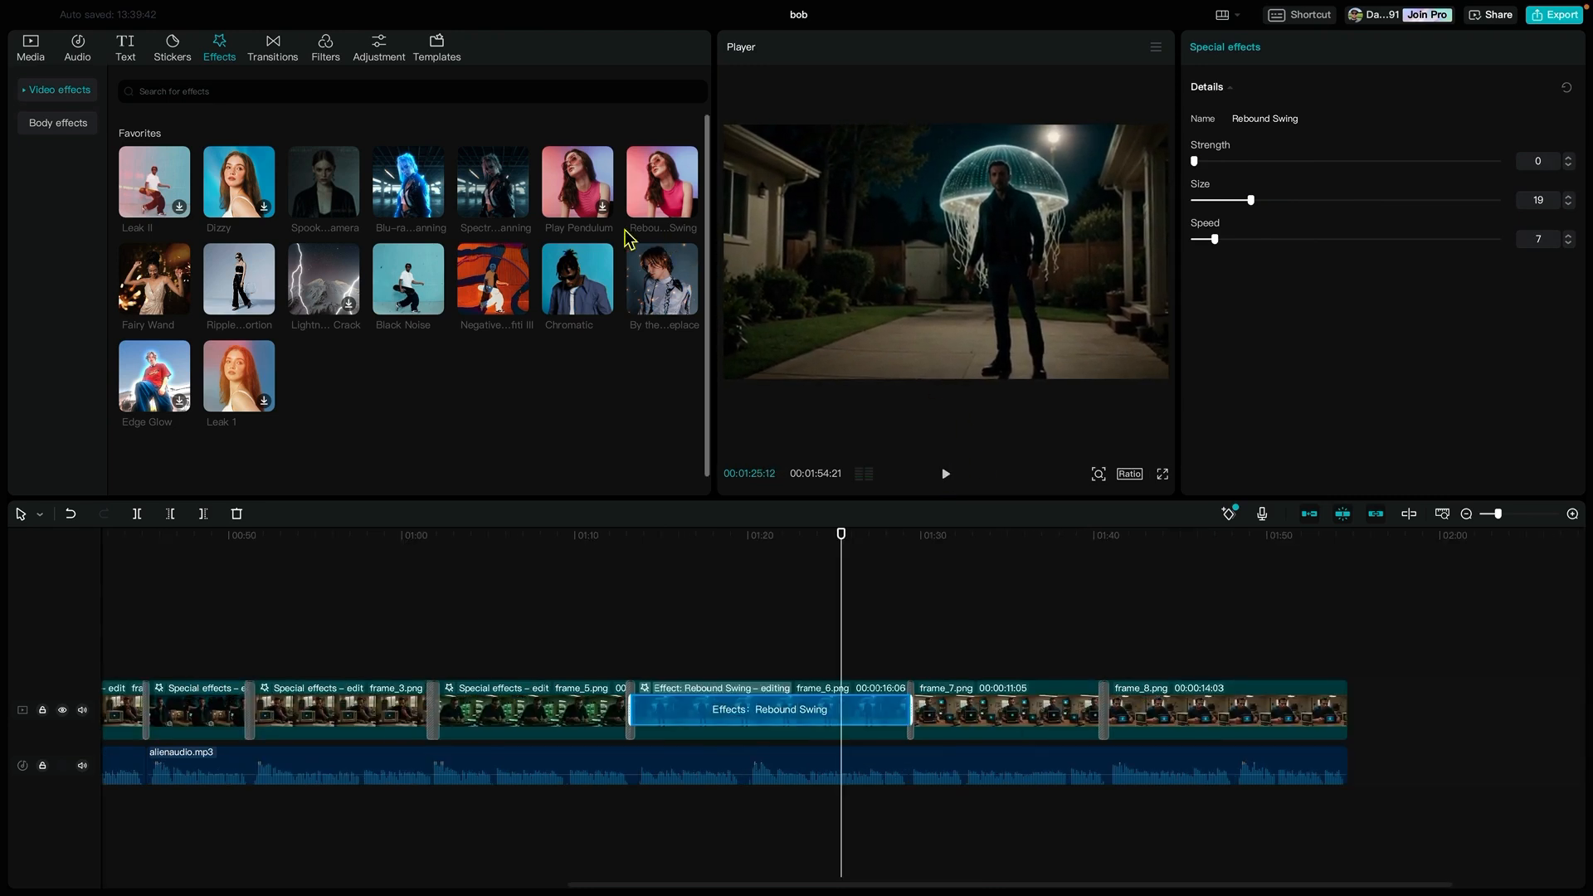
Step: Add By the Fireplace to frame_6.png and preview the clip from just before its start at 01:12:28
left_click_drag(648, 288, 830, 705)
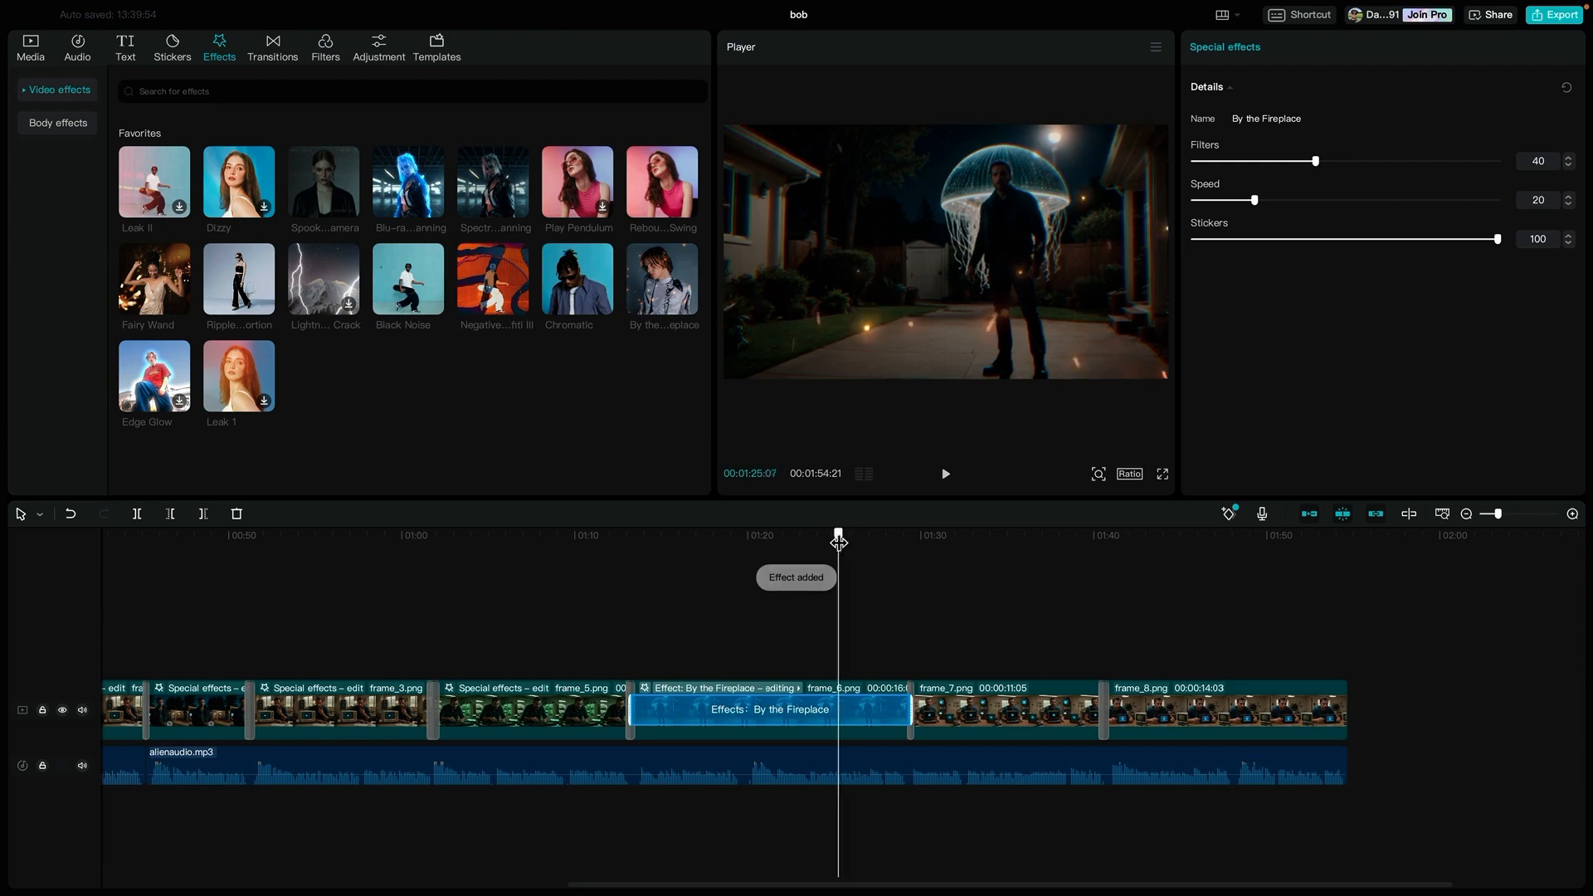
left_click_drag(838, 543, 625, 551)
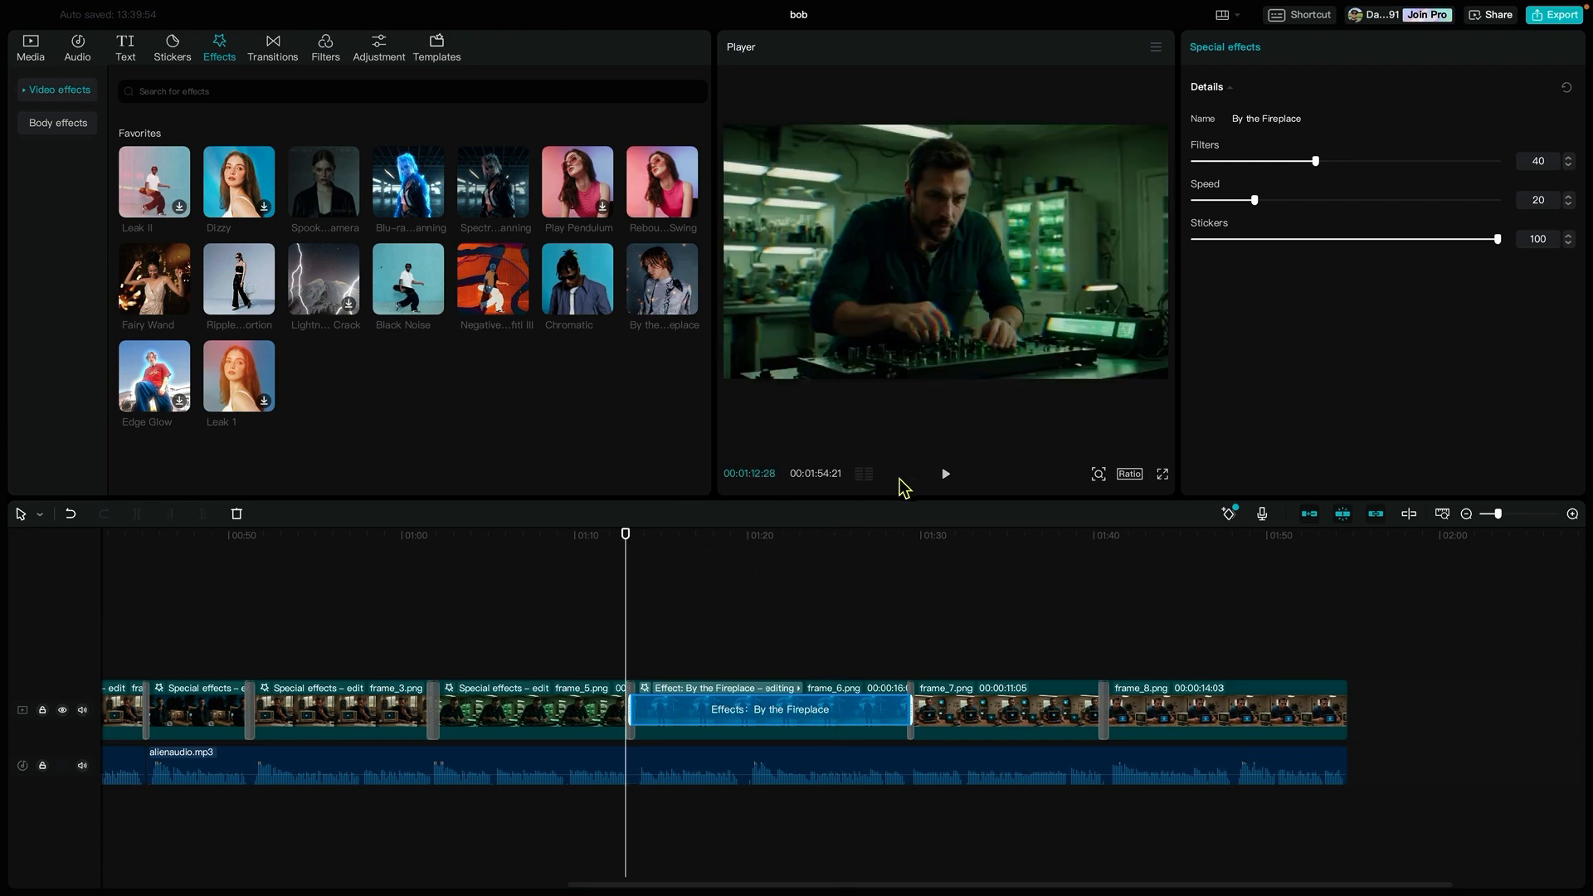
left_click(950, 480)
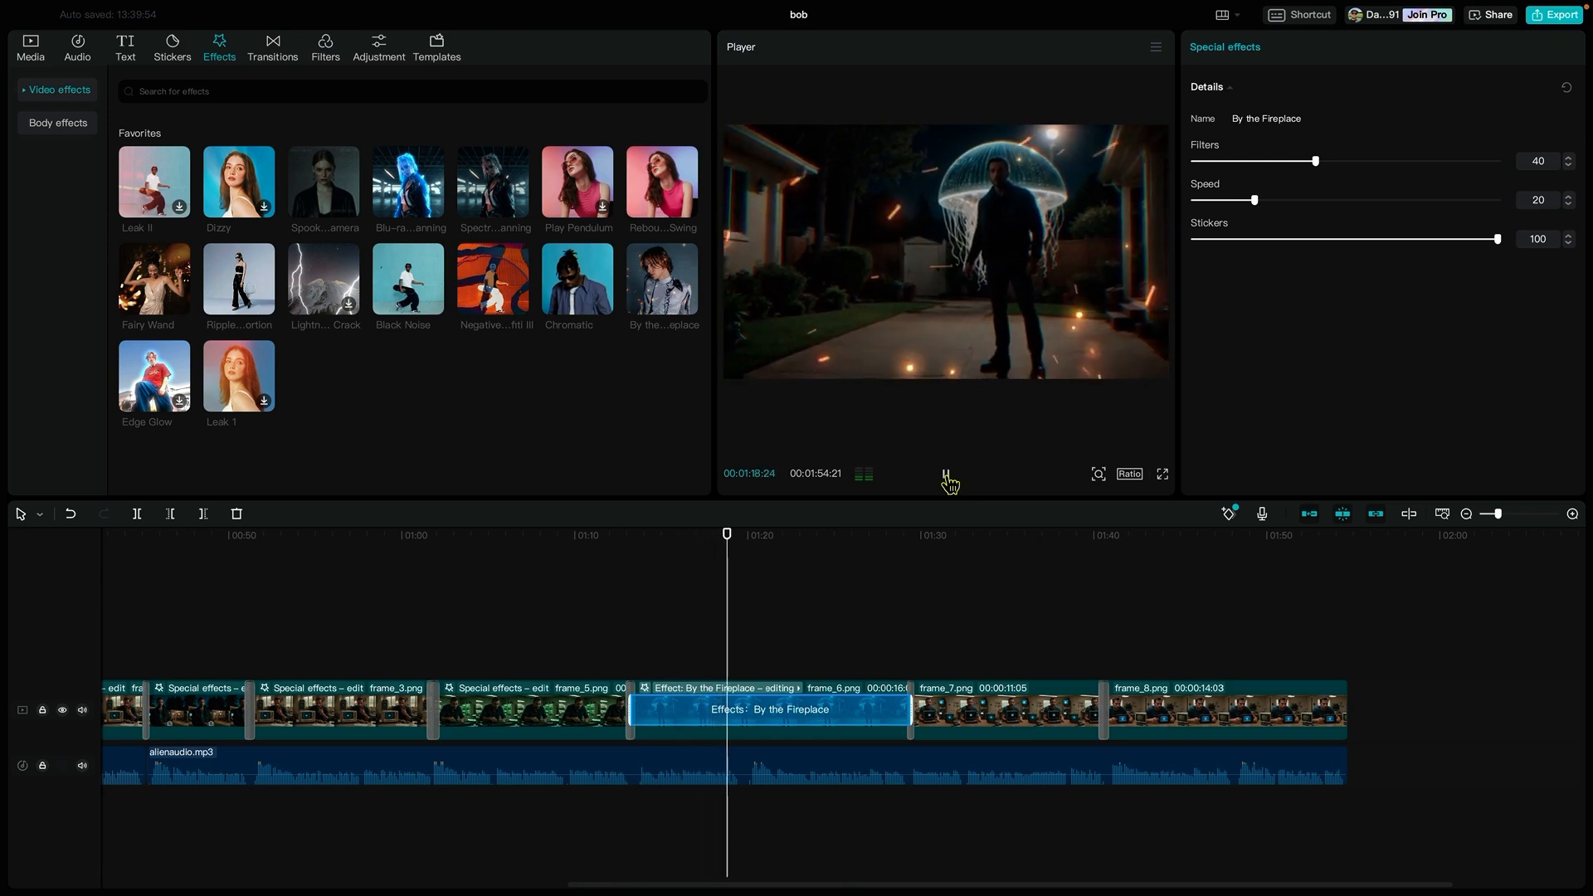
left_click(948, 479)
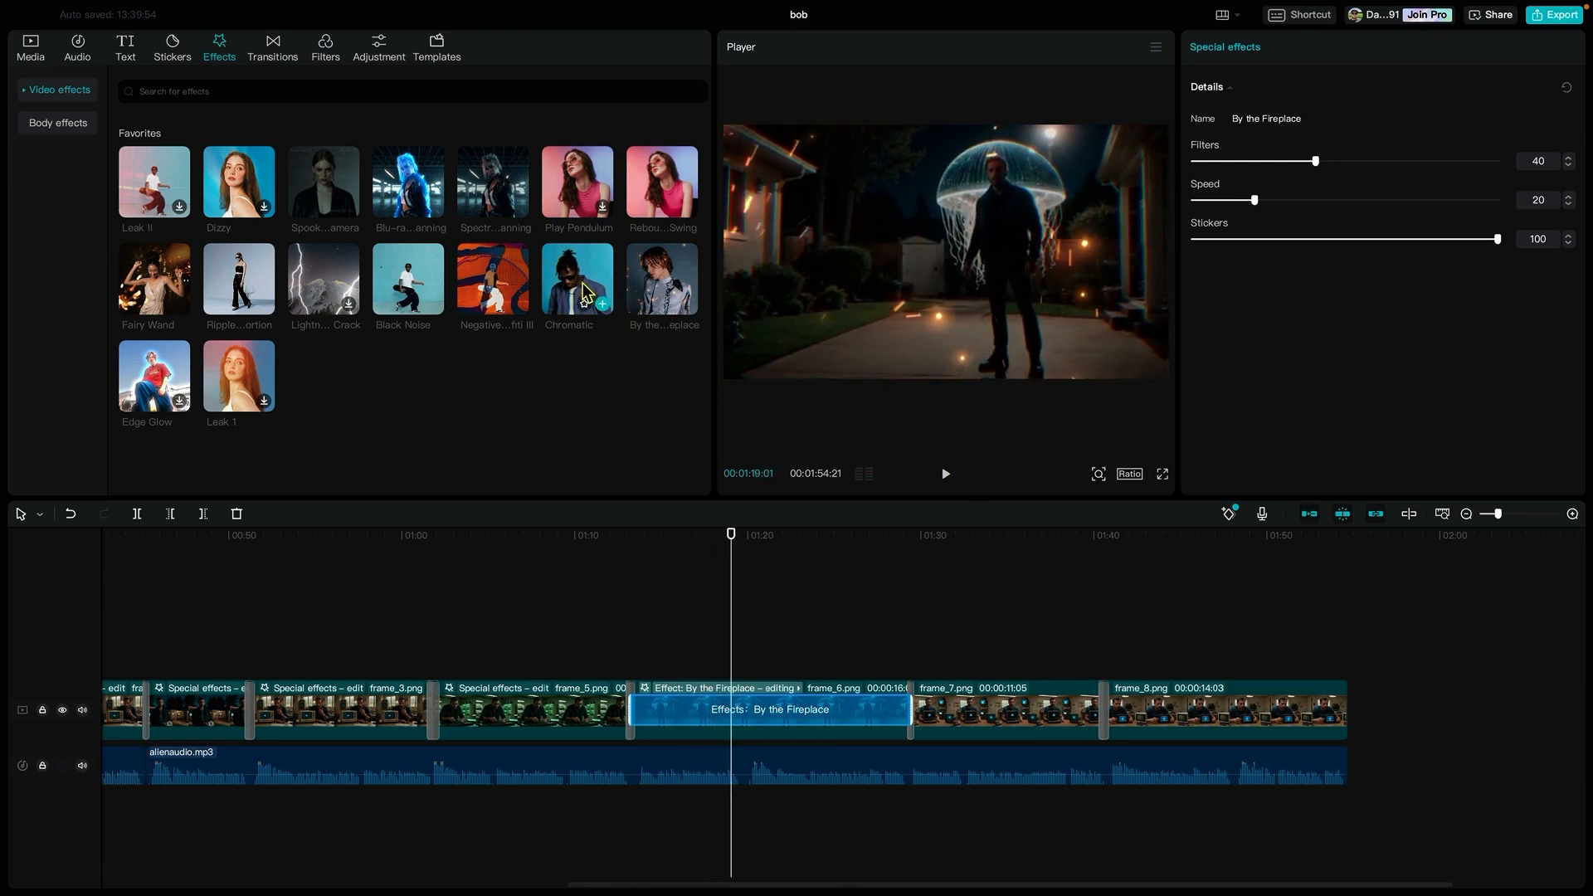
Step: Add Lightning Crack to frame_7.png, preview it, and shorten it to end at about 01:31
left_click(946, 474)
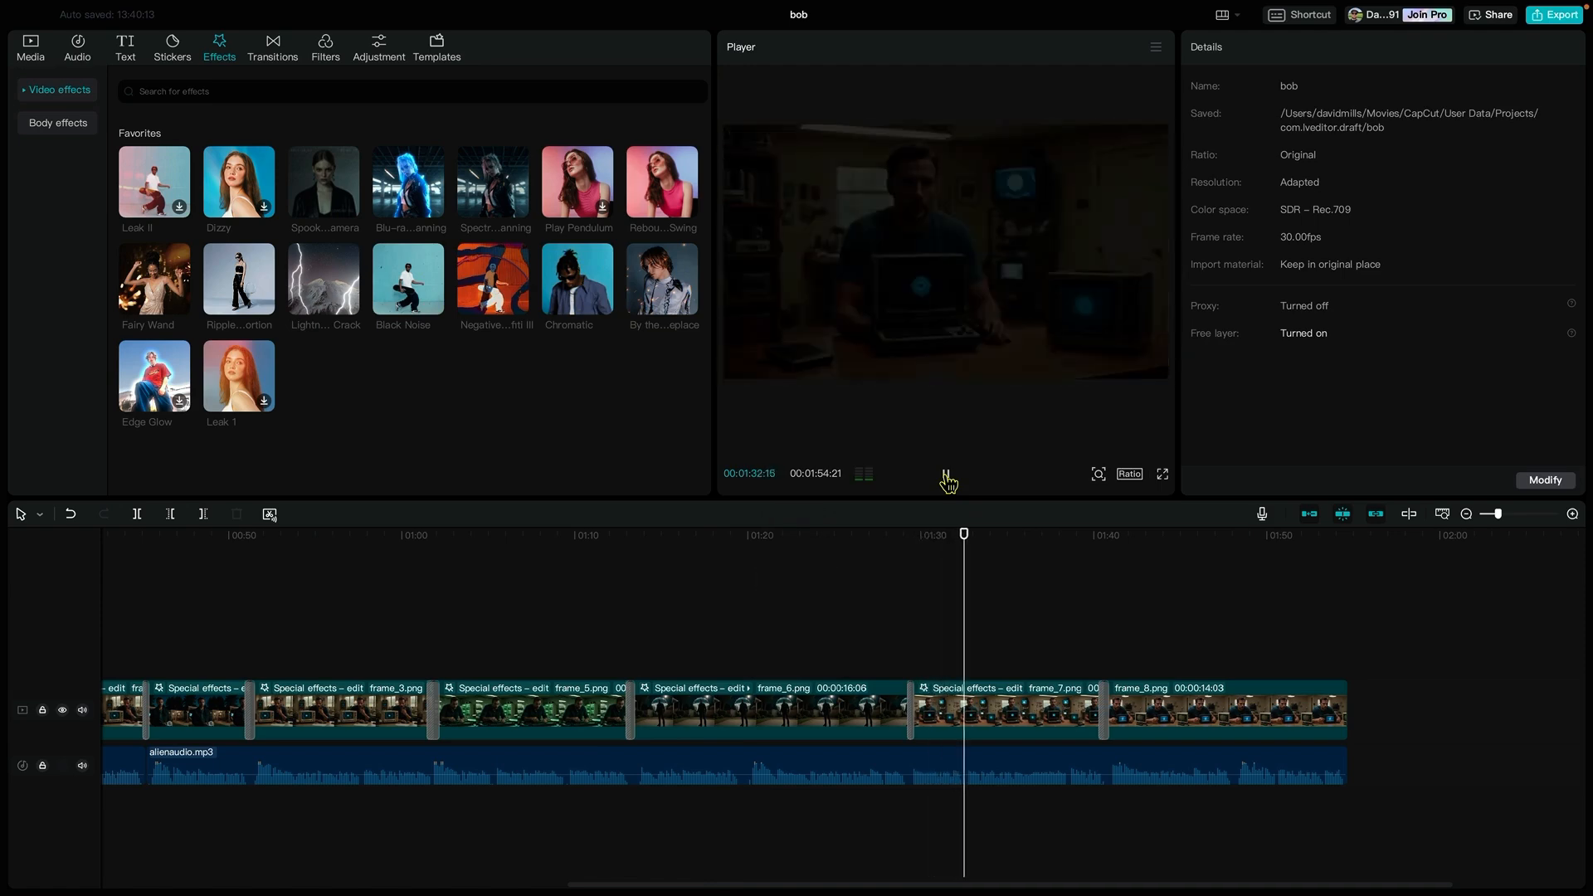
left_click(967, 536)
left_click_drag(969, 541, 929, 538)
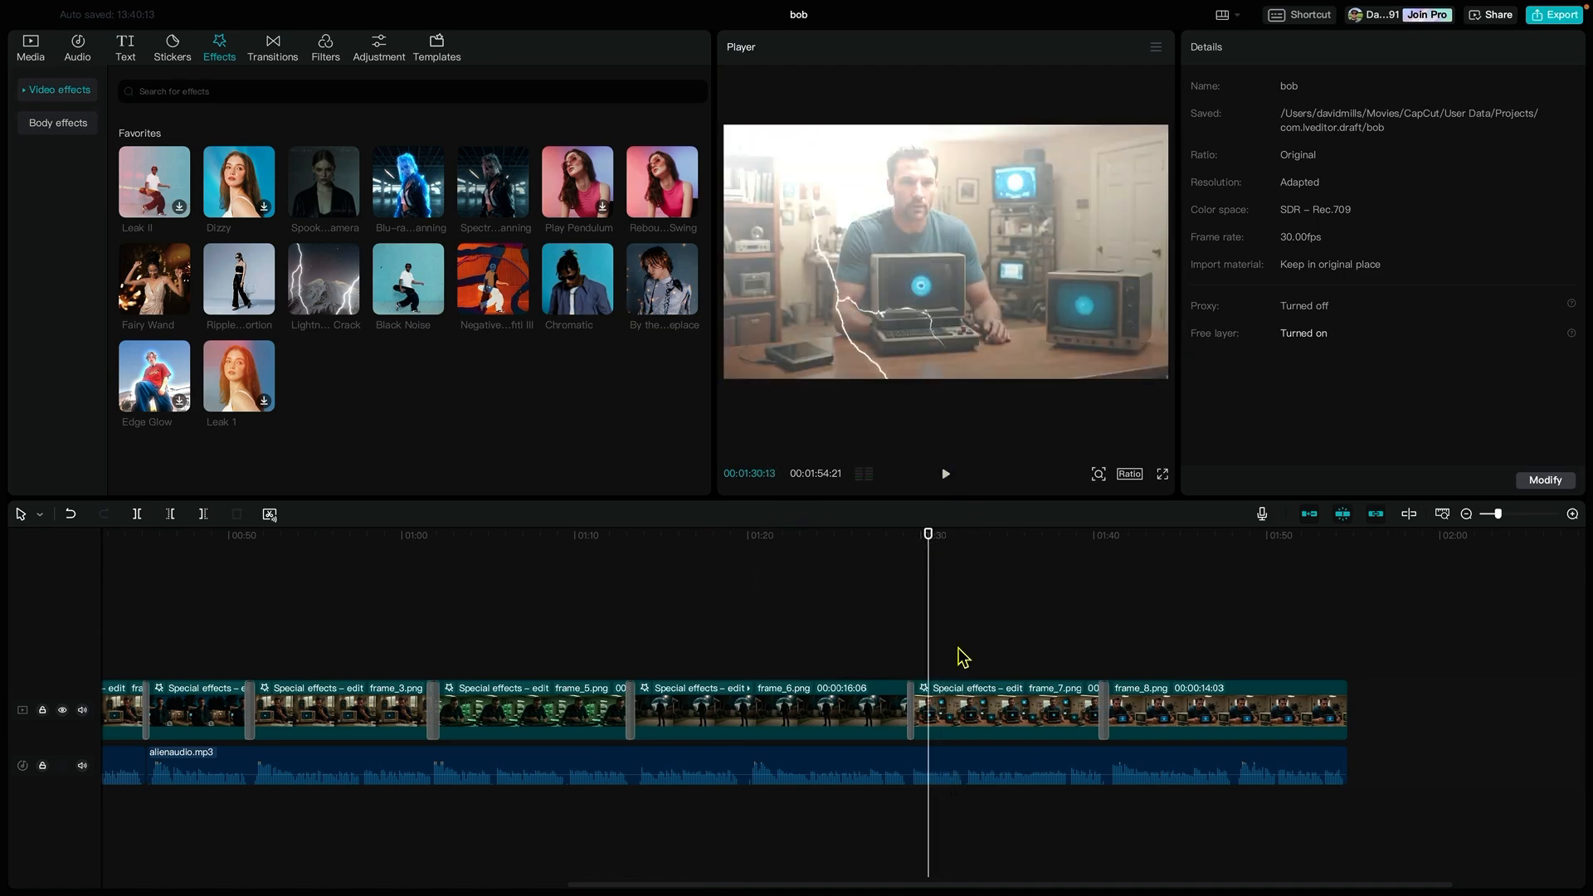
left_click(967, 693)
left_click_drag(1104, 722, 942, 718)
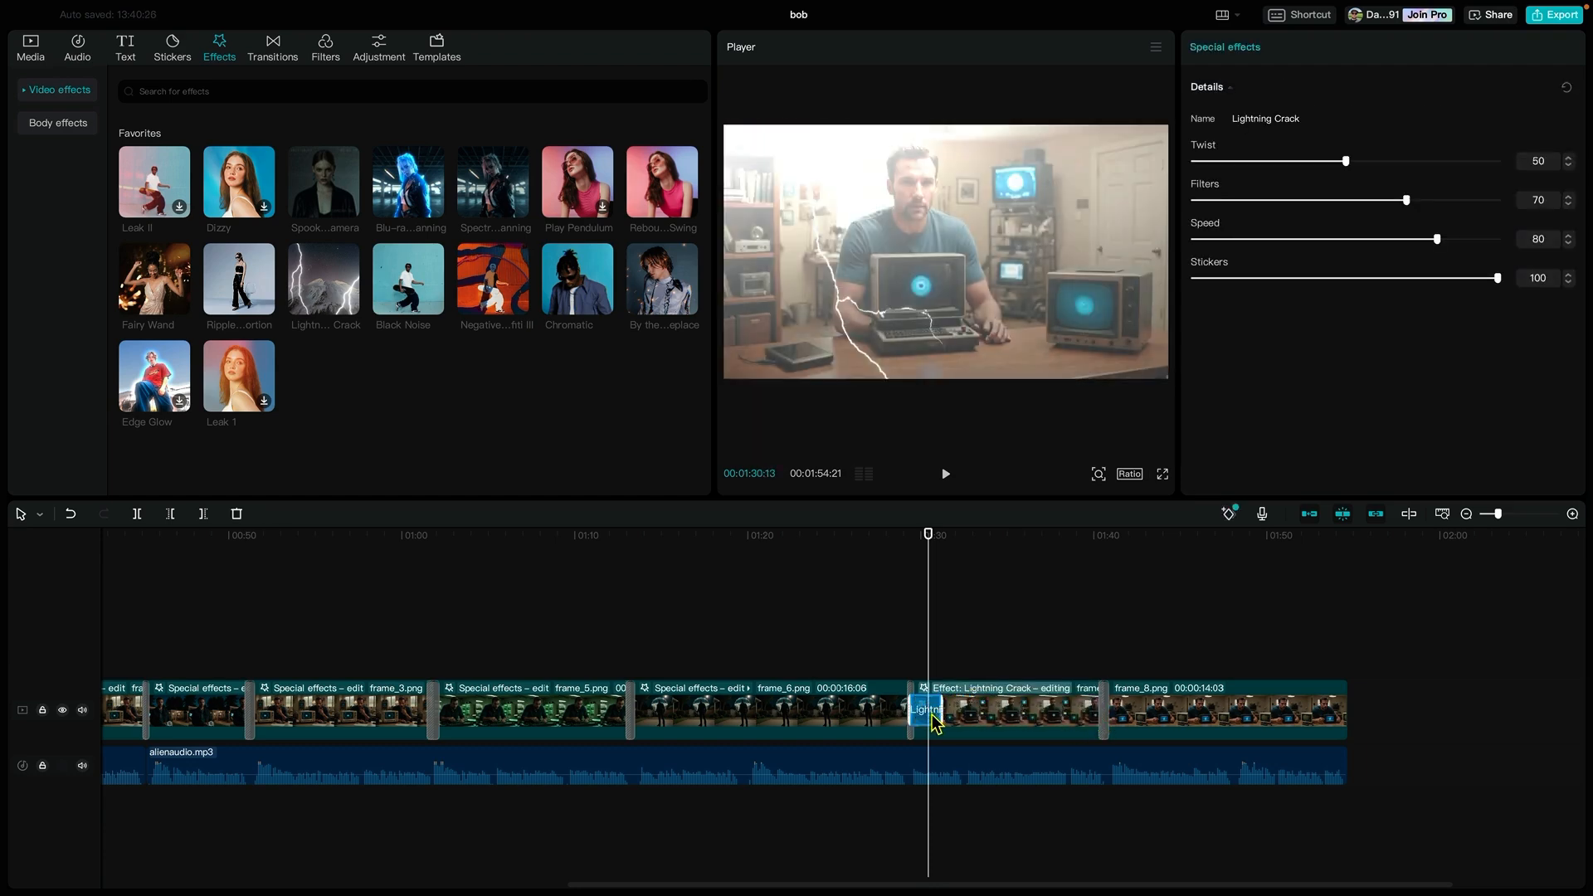
key("super+v")
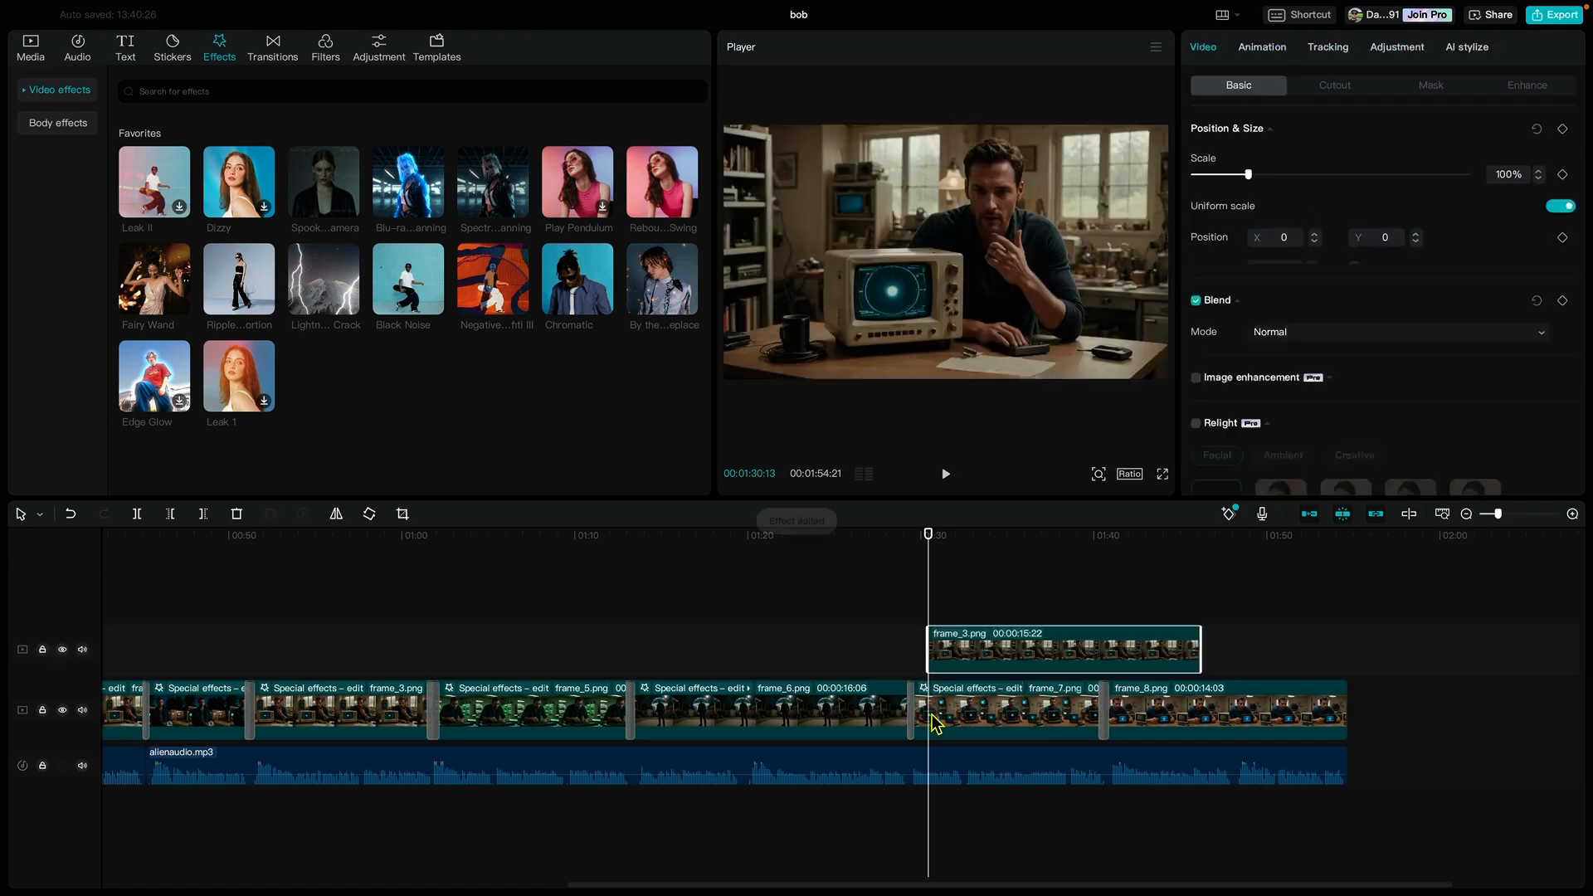
key("super+z")
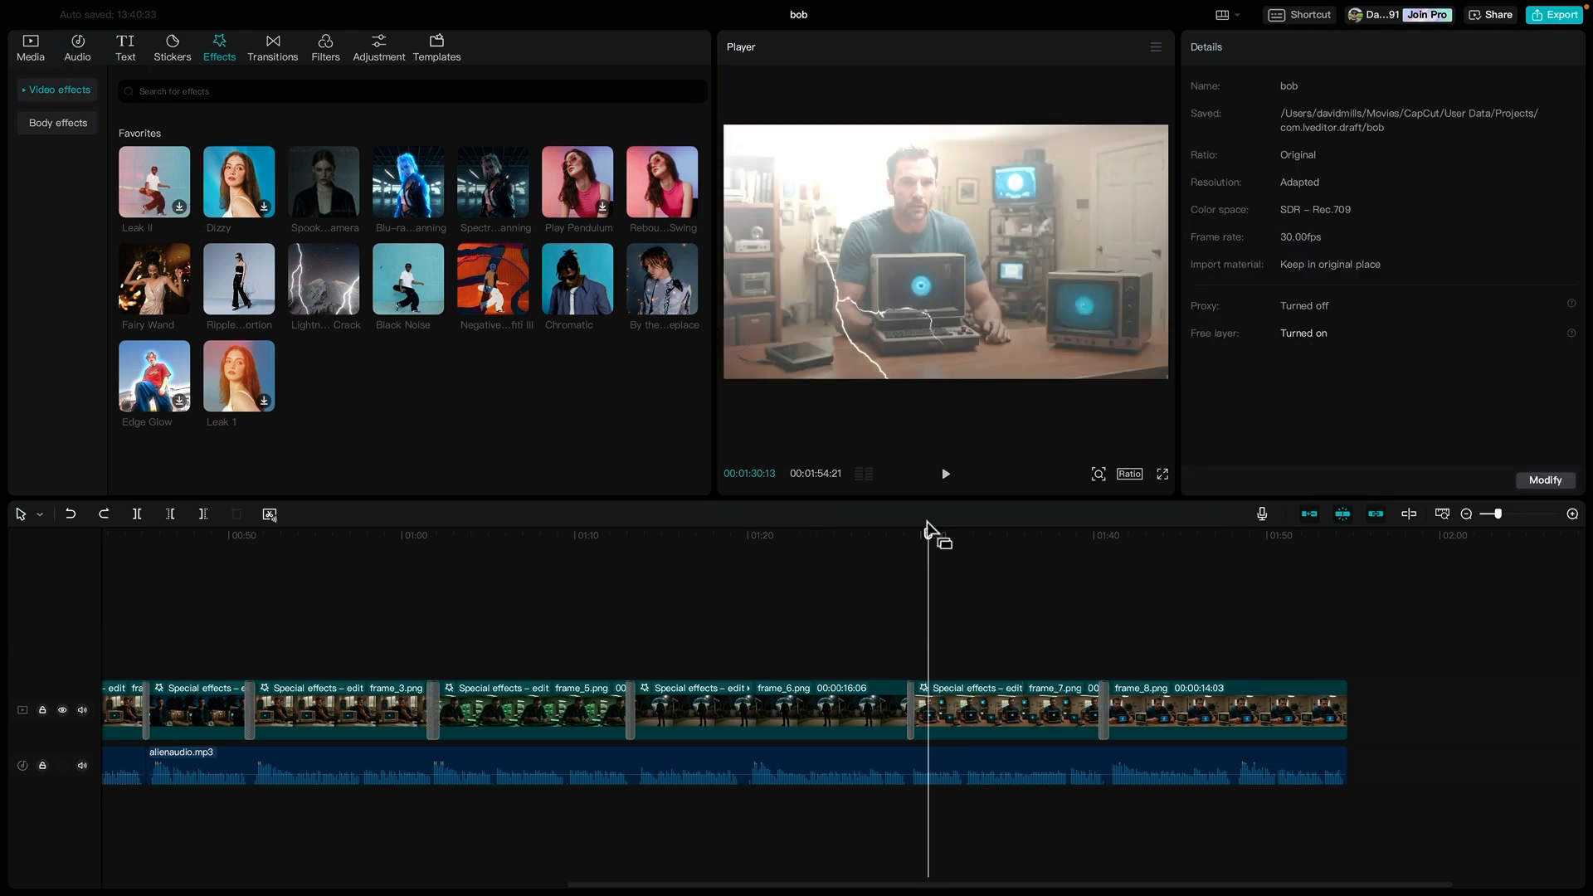
Step: Add Ripple Distortion to frame_7.png, trim it to start at about 01:34, and preview the clip from 01:31:02
left_click_drag(927, 529, 1052, 565)
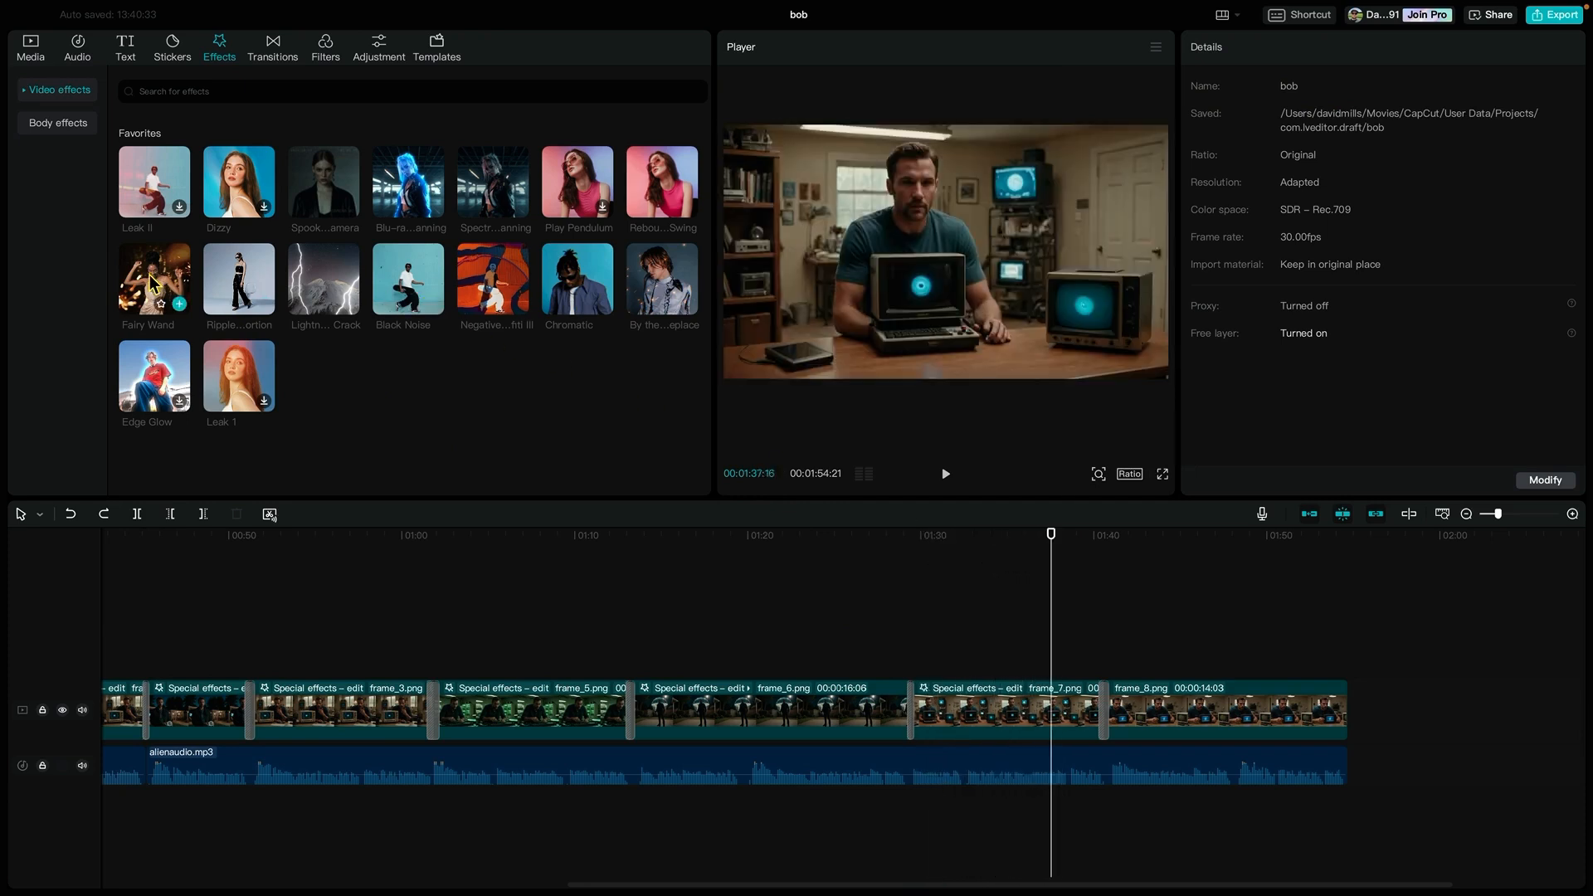
left_click_drag(153, 181, 1047, 718)
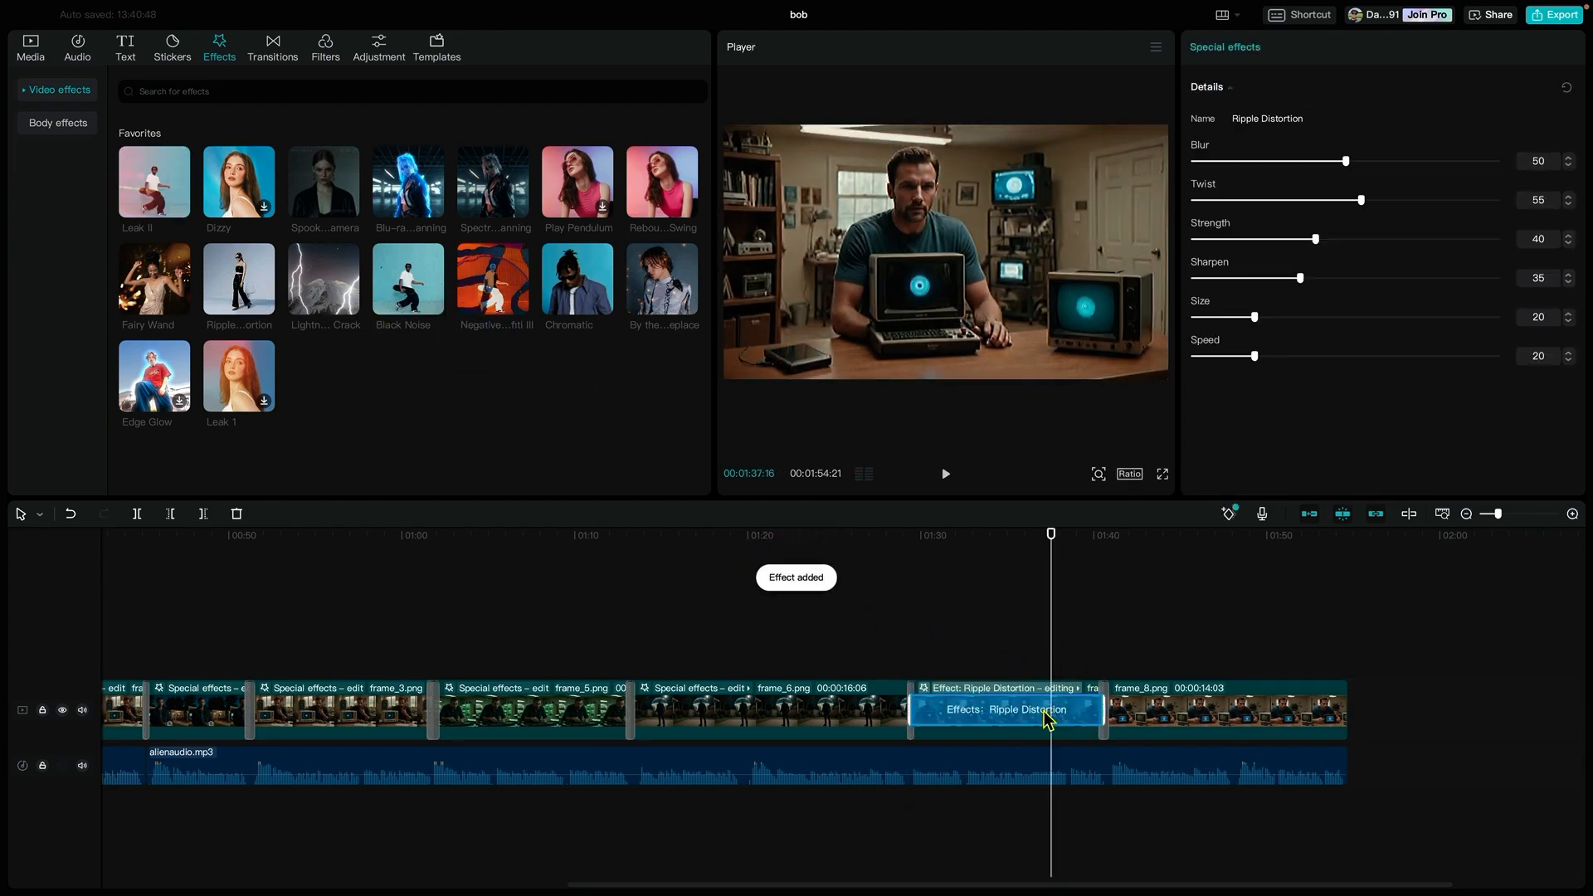
left_click_drag(909, 704, 984, 704)
left_click(939, 543)
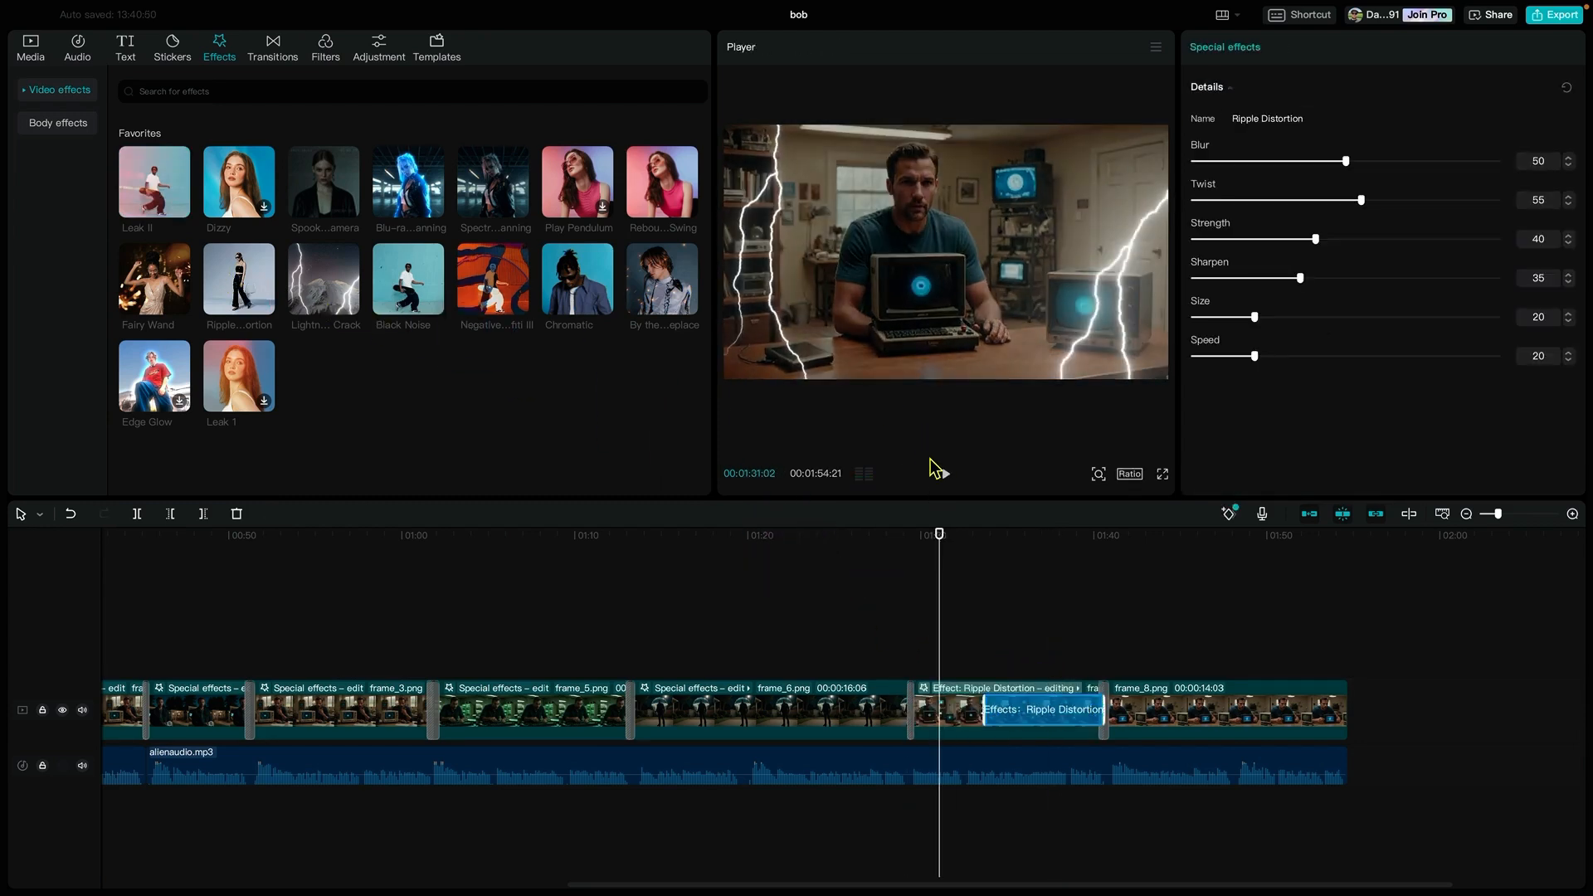
left_click(948, 480)
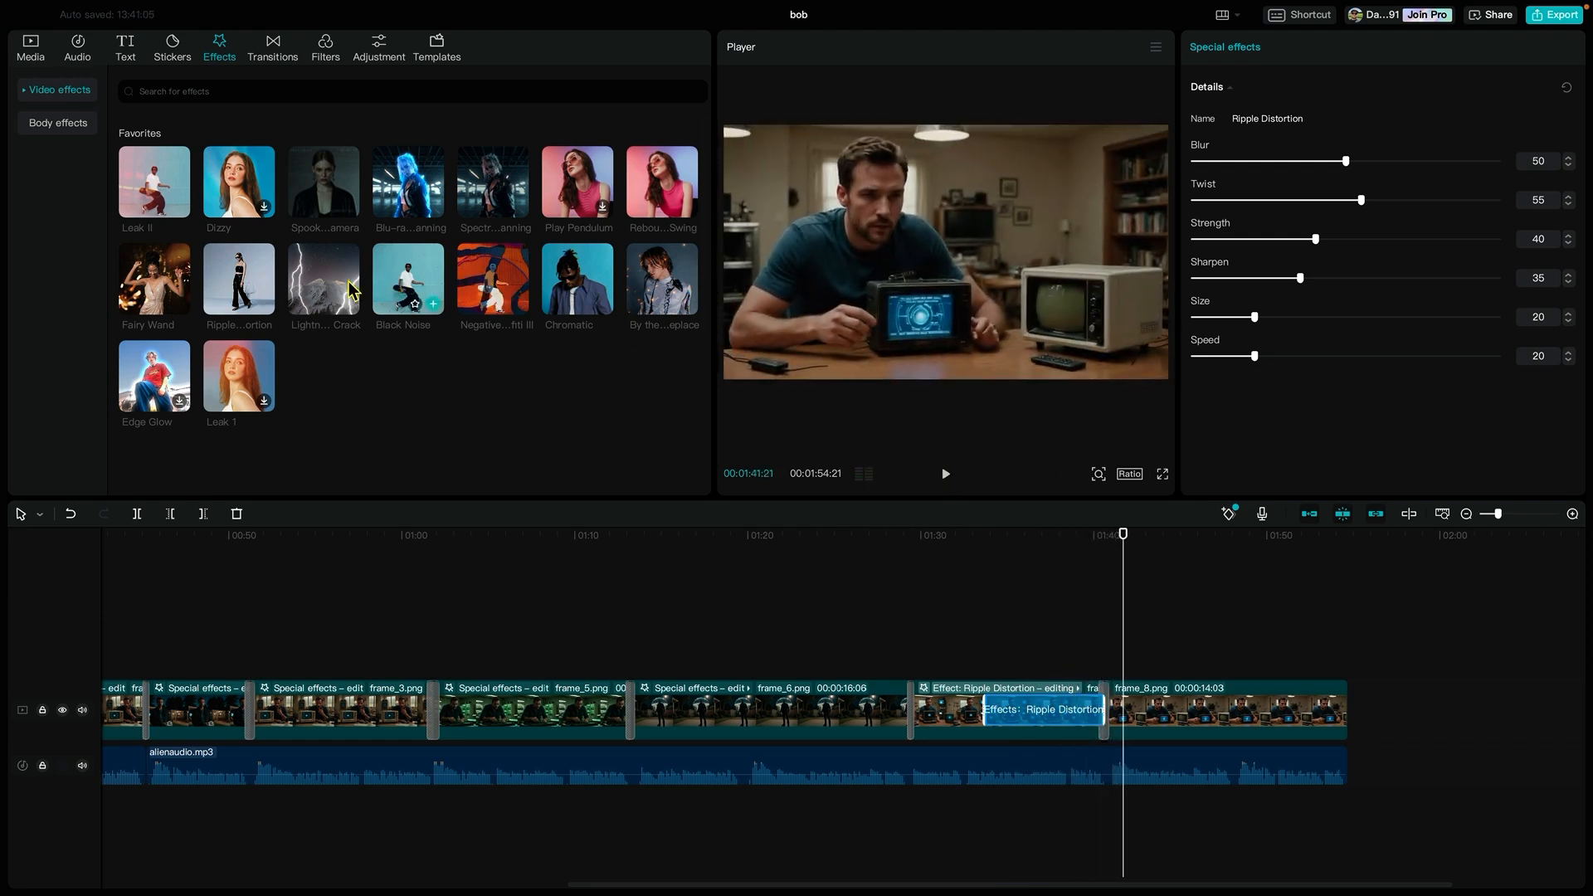
Step: Add the Edge Glow effect to the final clip, frame_8.png, and check it at 01:43:00
scroll(166, 365, "down", 1)
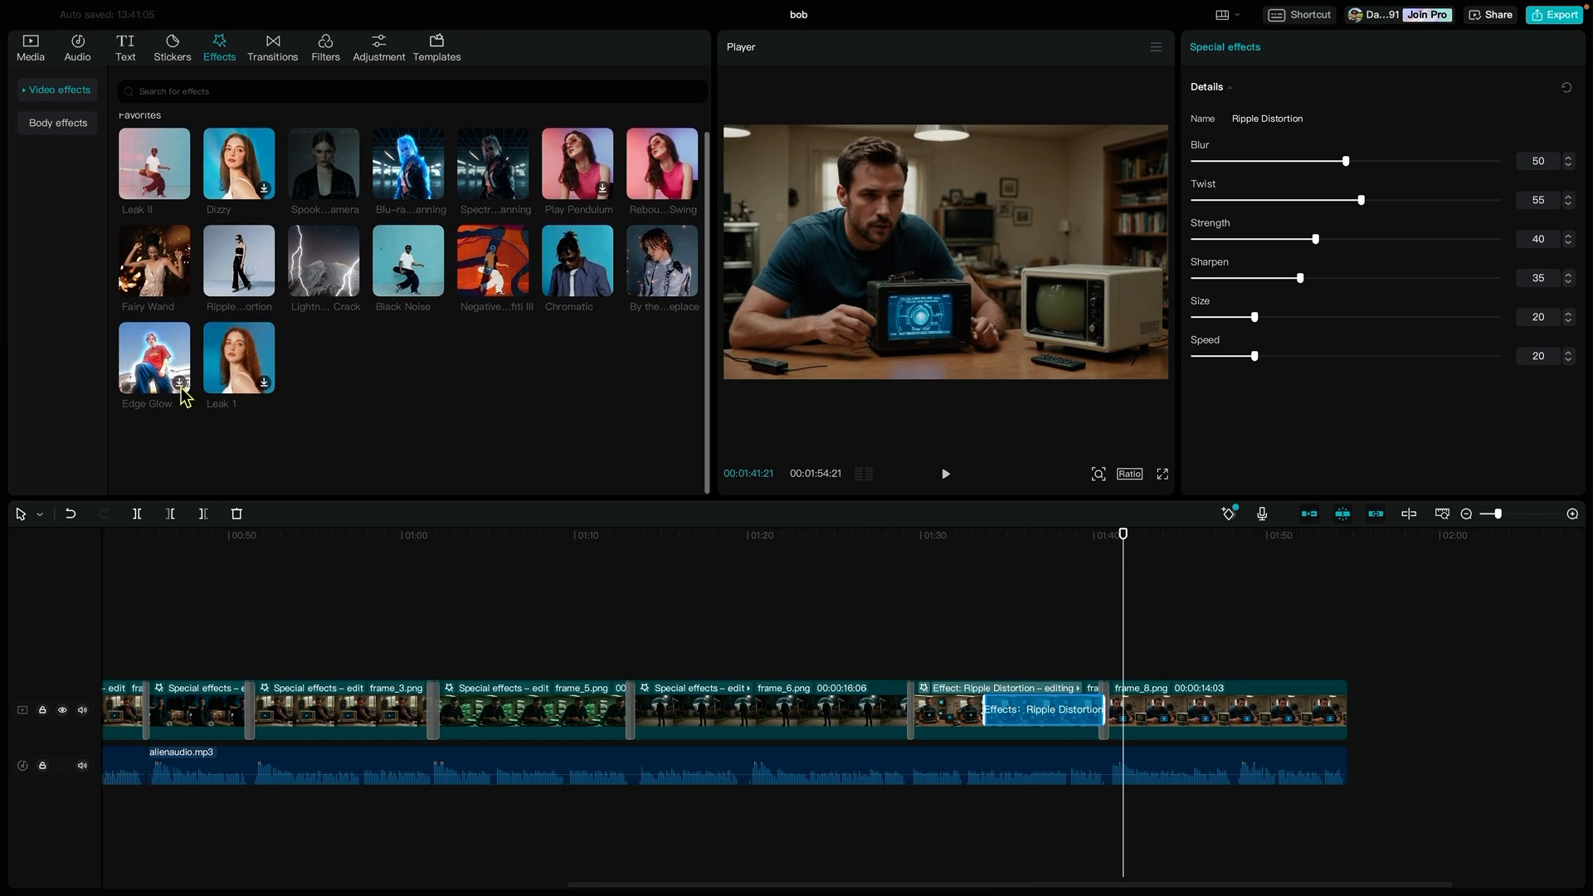
left_click_drag(154, 374, 1267, 719)
mouse_move(1126, 538)
left_mouse_down()
mouse_move(1246, 533)
mouse_move(961, 528)
mouse_move(1148, 526)
mouse_move(1084, 536)
mouse_move(1137, 539)
left_mouse_up()
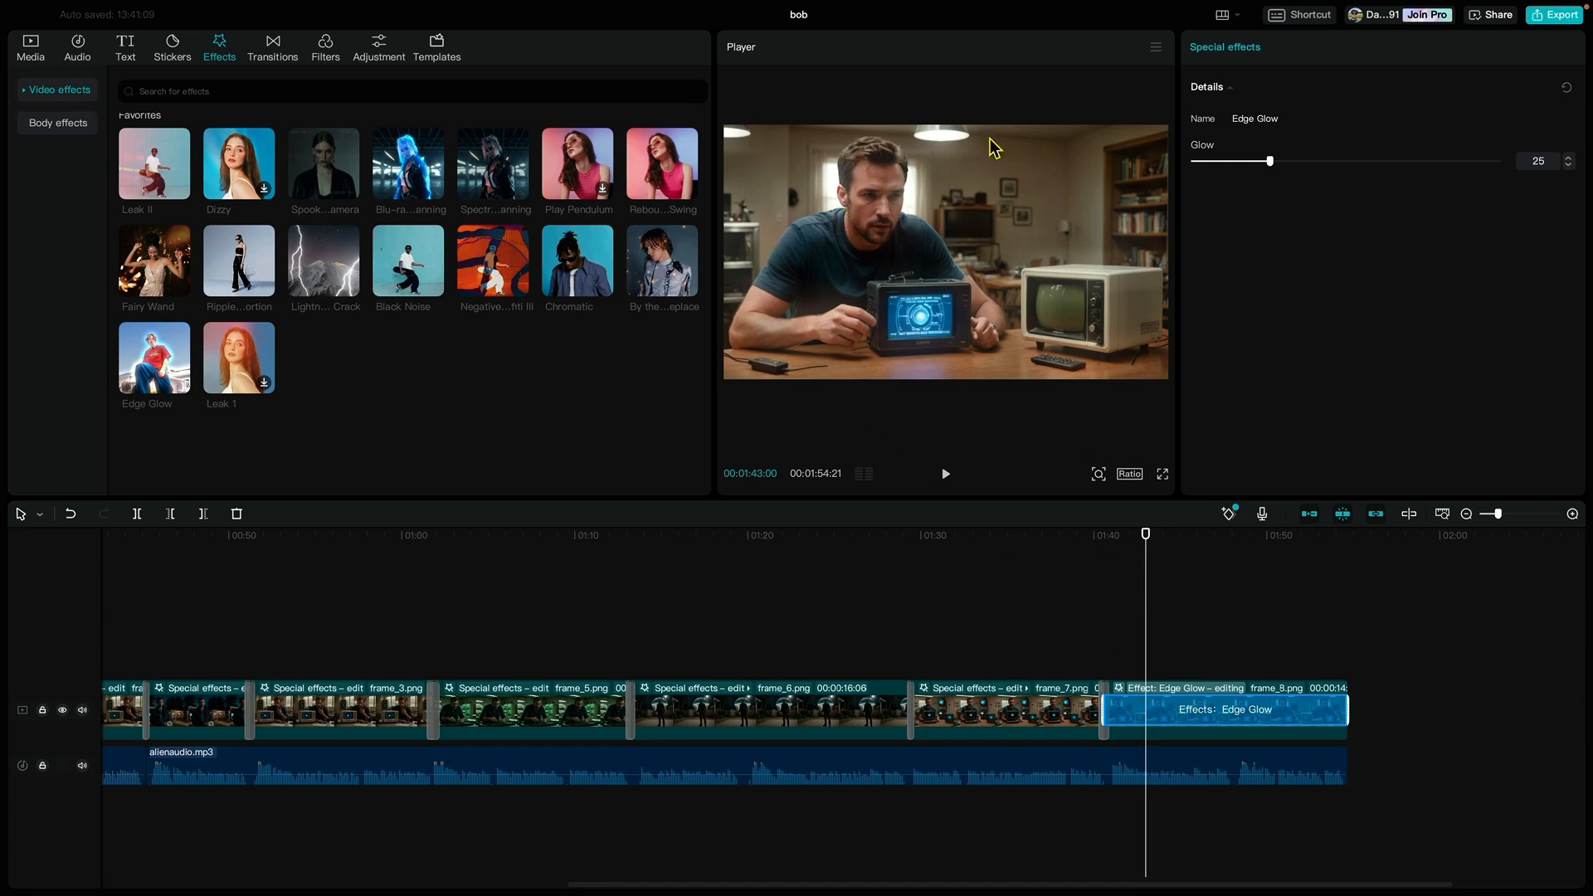
key("super+z")
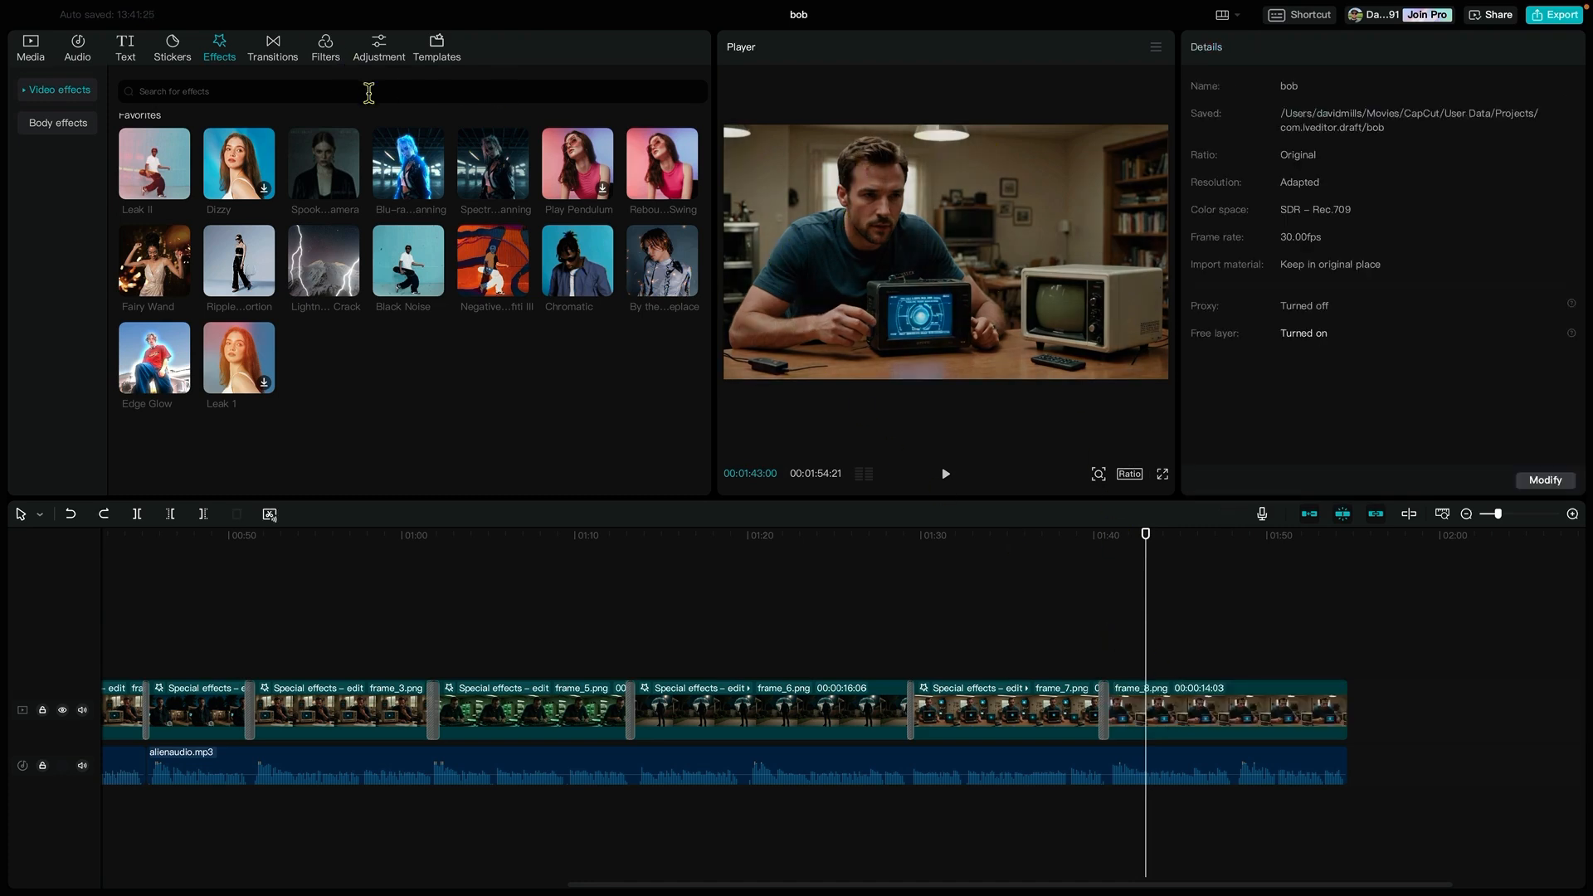
left_click_drag(154, 358, 1174, 718)
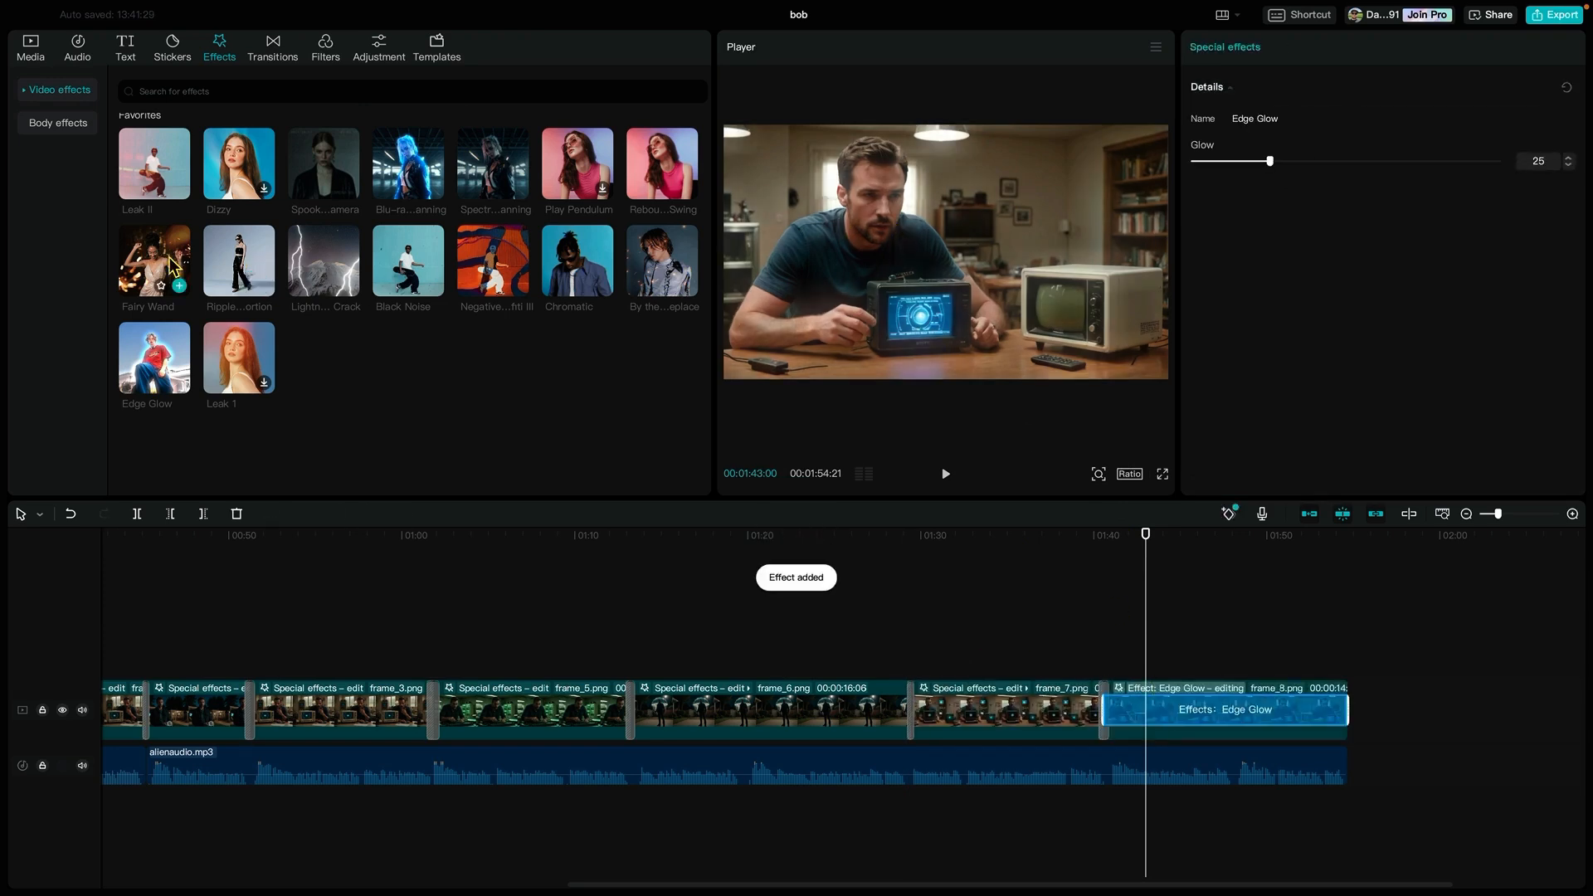
Step: Undo Edge Glow on frame_8.png, then add Play Pendulum to that clip with speed 6 and preview it from 01:43:00
key("super+z")
left_click_drag(578, 163, 1193, 719)
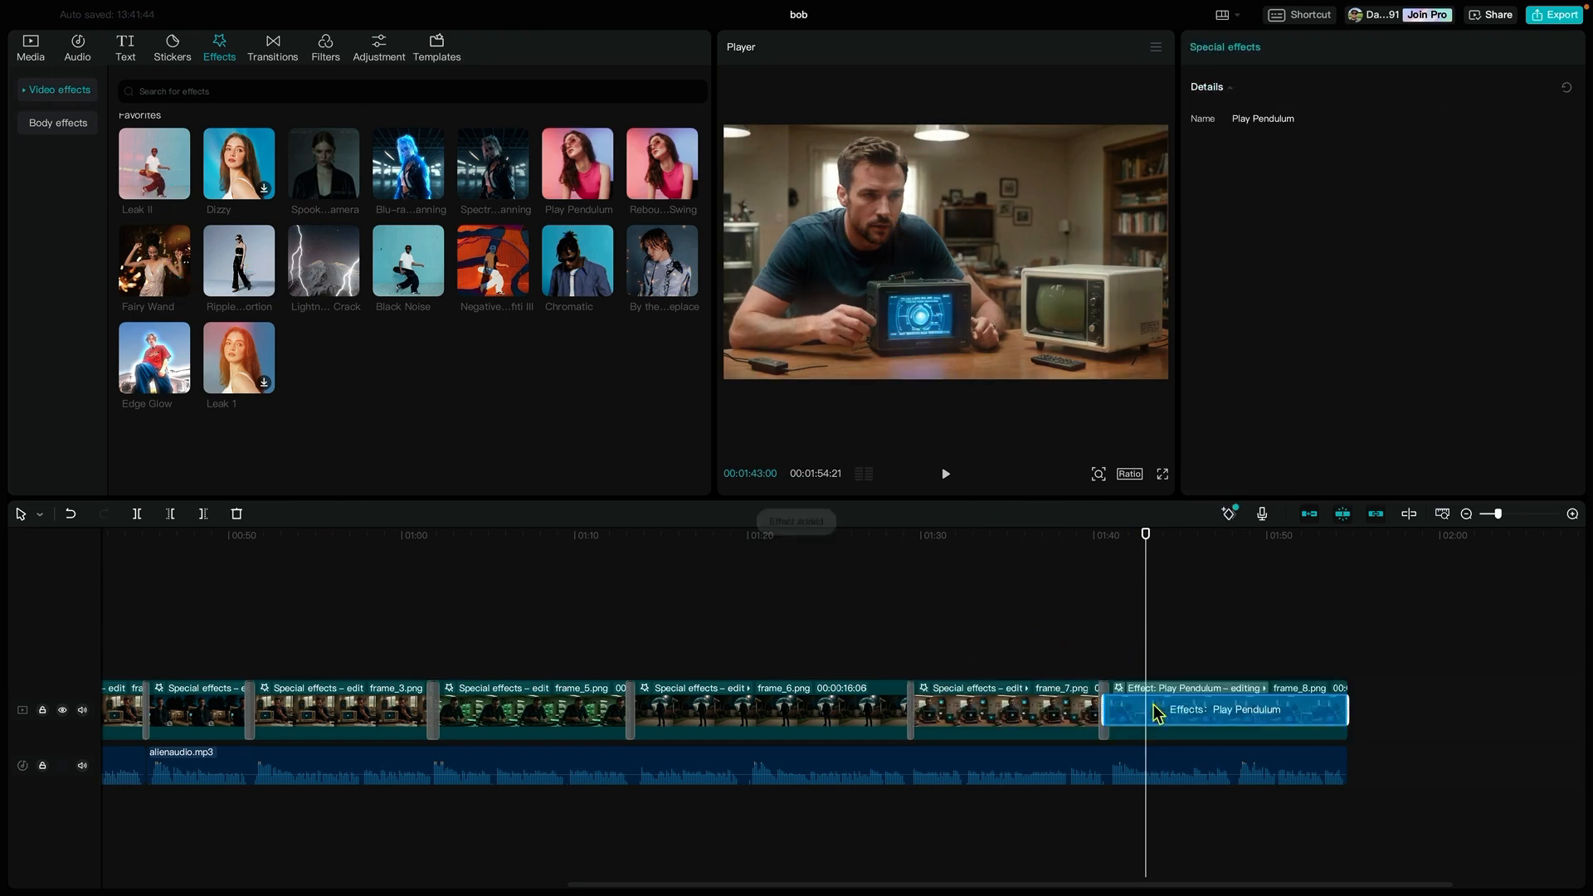
left_click_drag(1317, 278, 1215, 279)
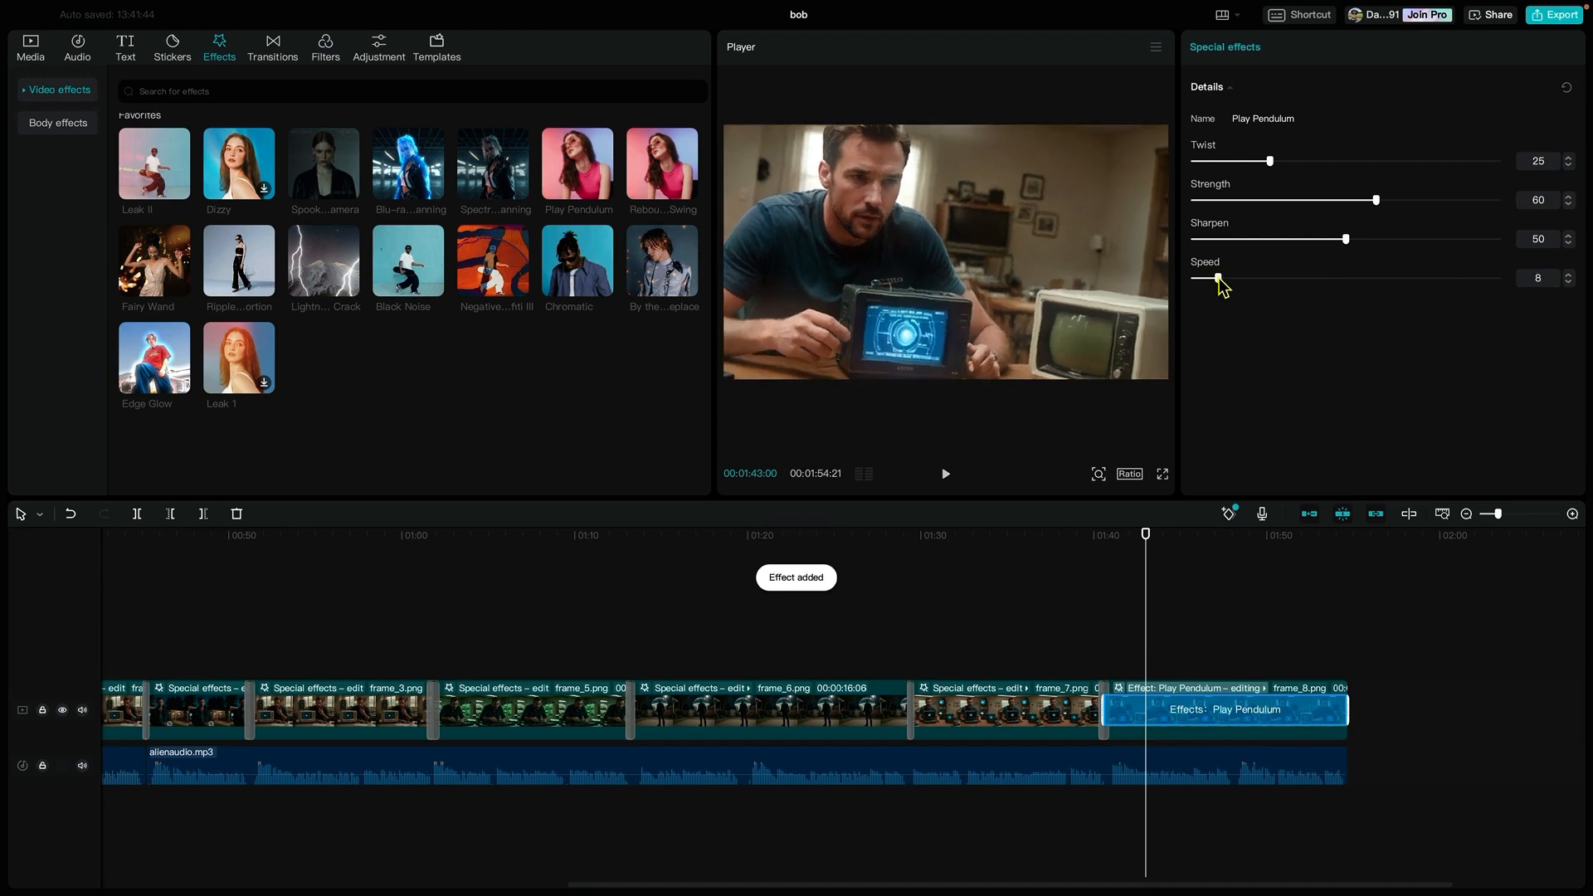
left_click(946, 478)
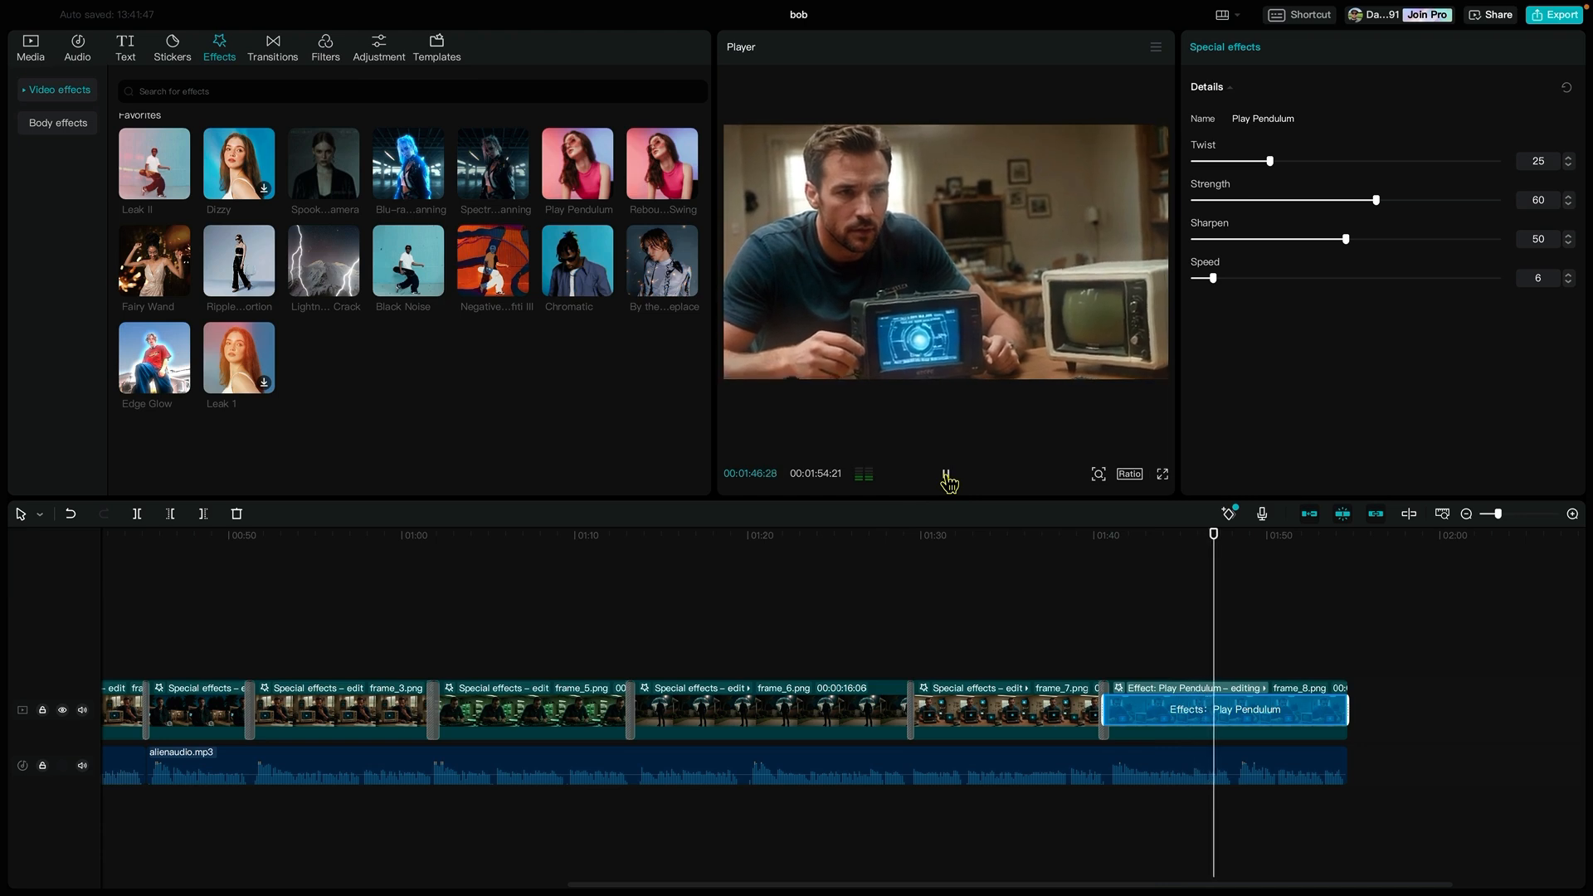
left_click(947, 478)
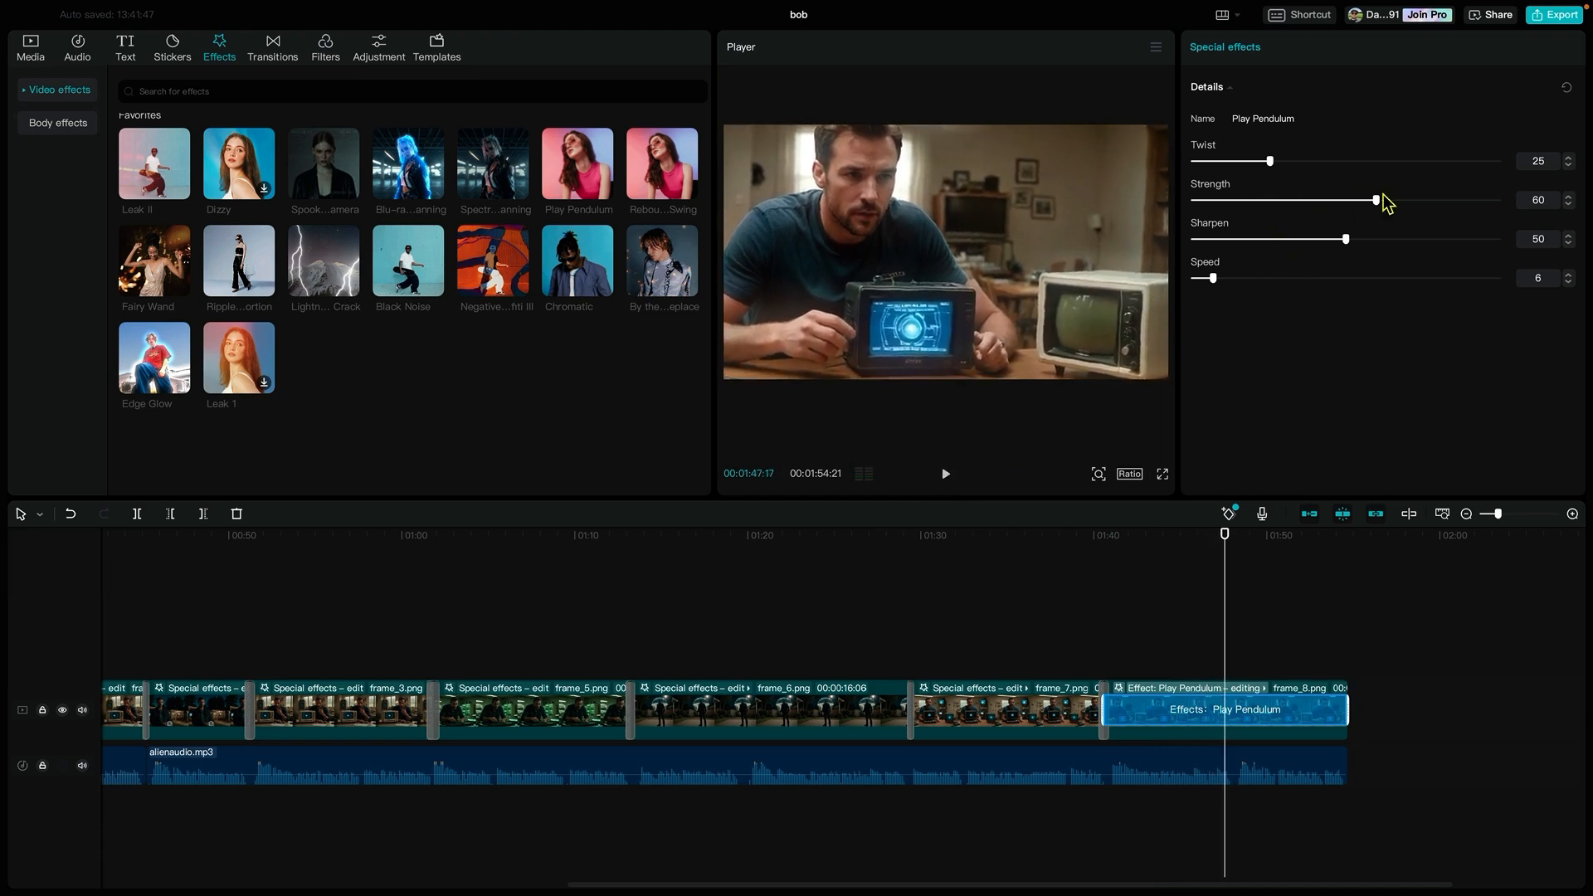
Step: Set Play Pendulum's strength to 22 and speed to 2, and preview frame_8.png from 01:47:17
left_click_drag(1377, 201, 1263, 203)
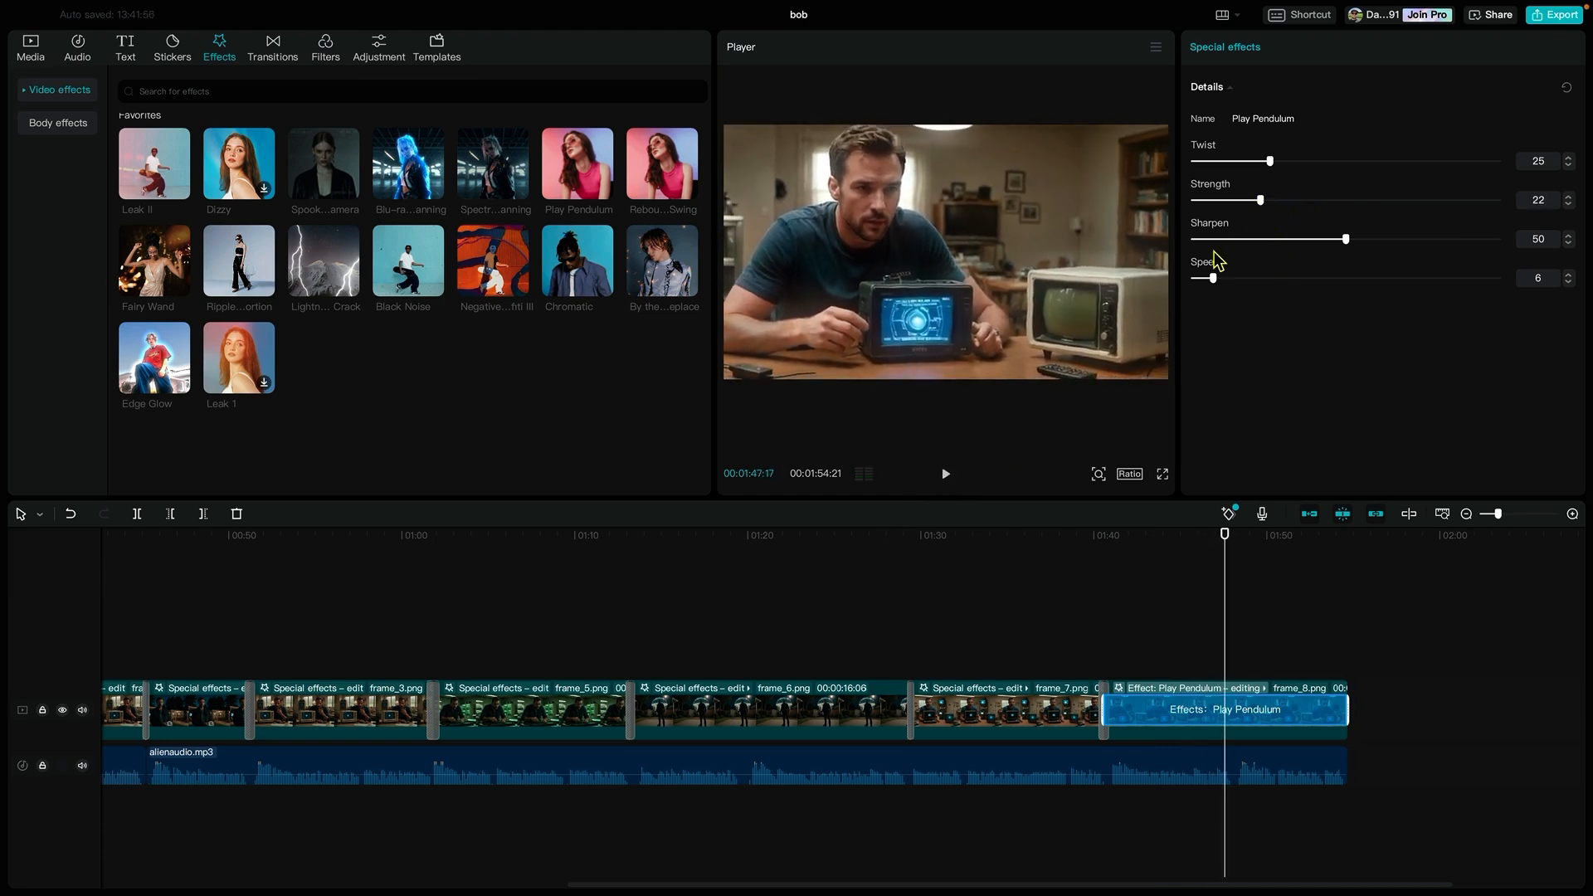
left_click_drag(1213, 280, 1207, 281)
left_click_drag(1203, 279, 1199, 280)
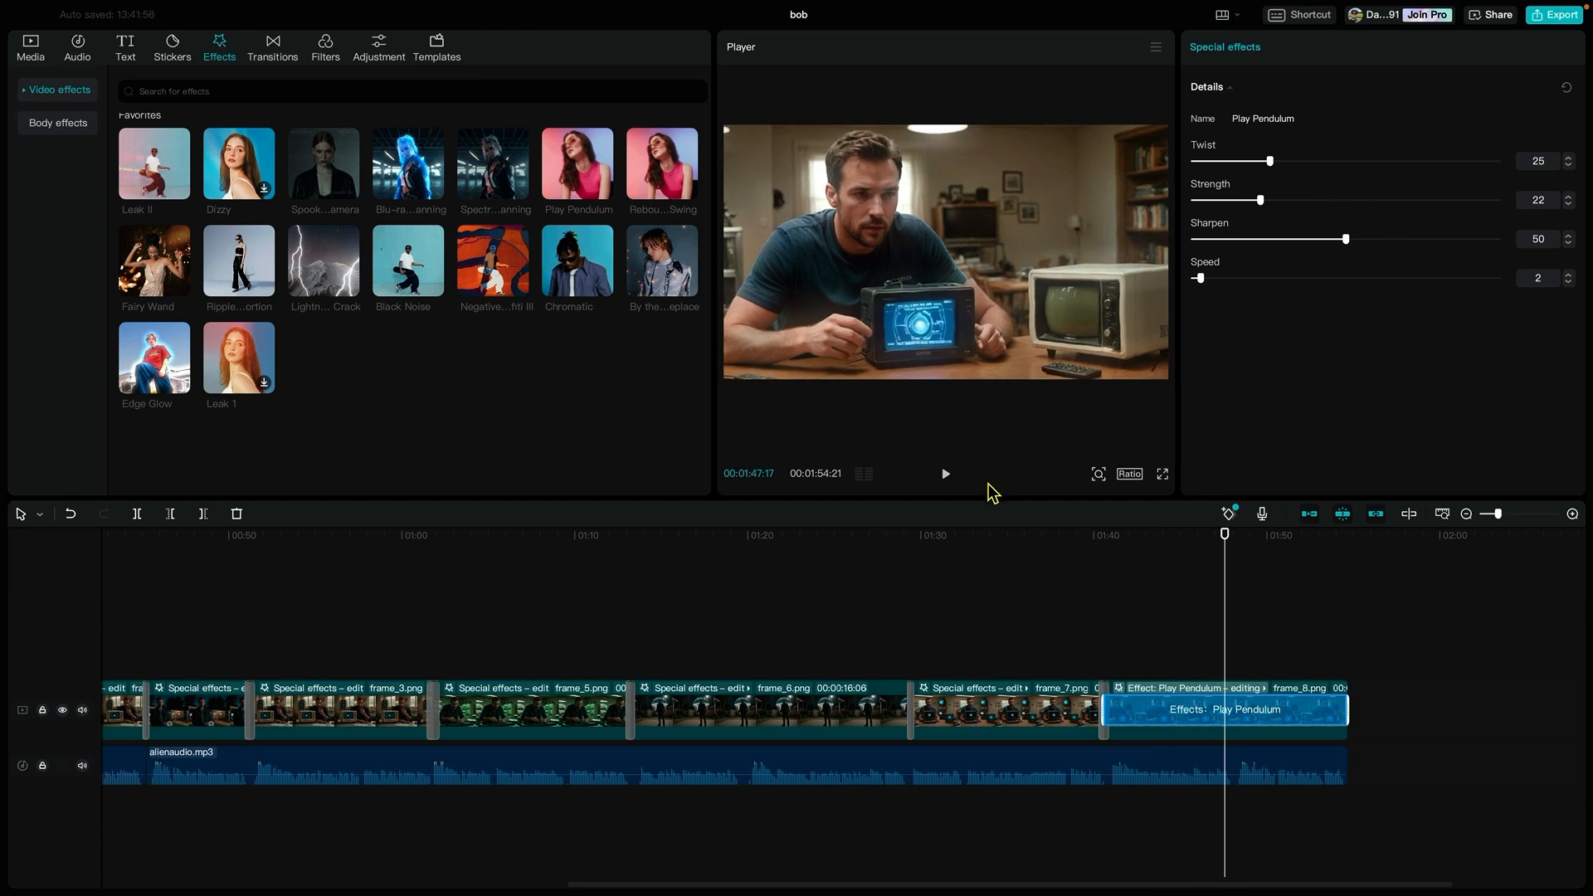
left_click(946, 475)
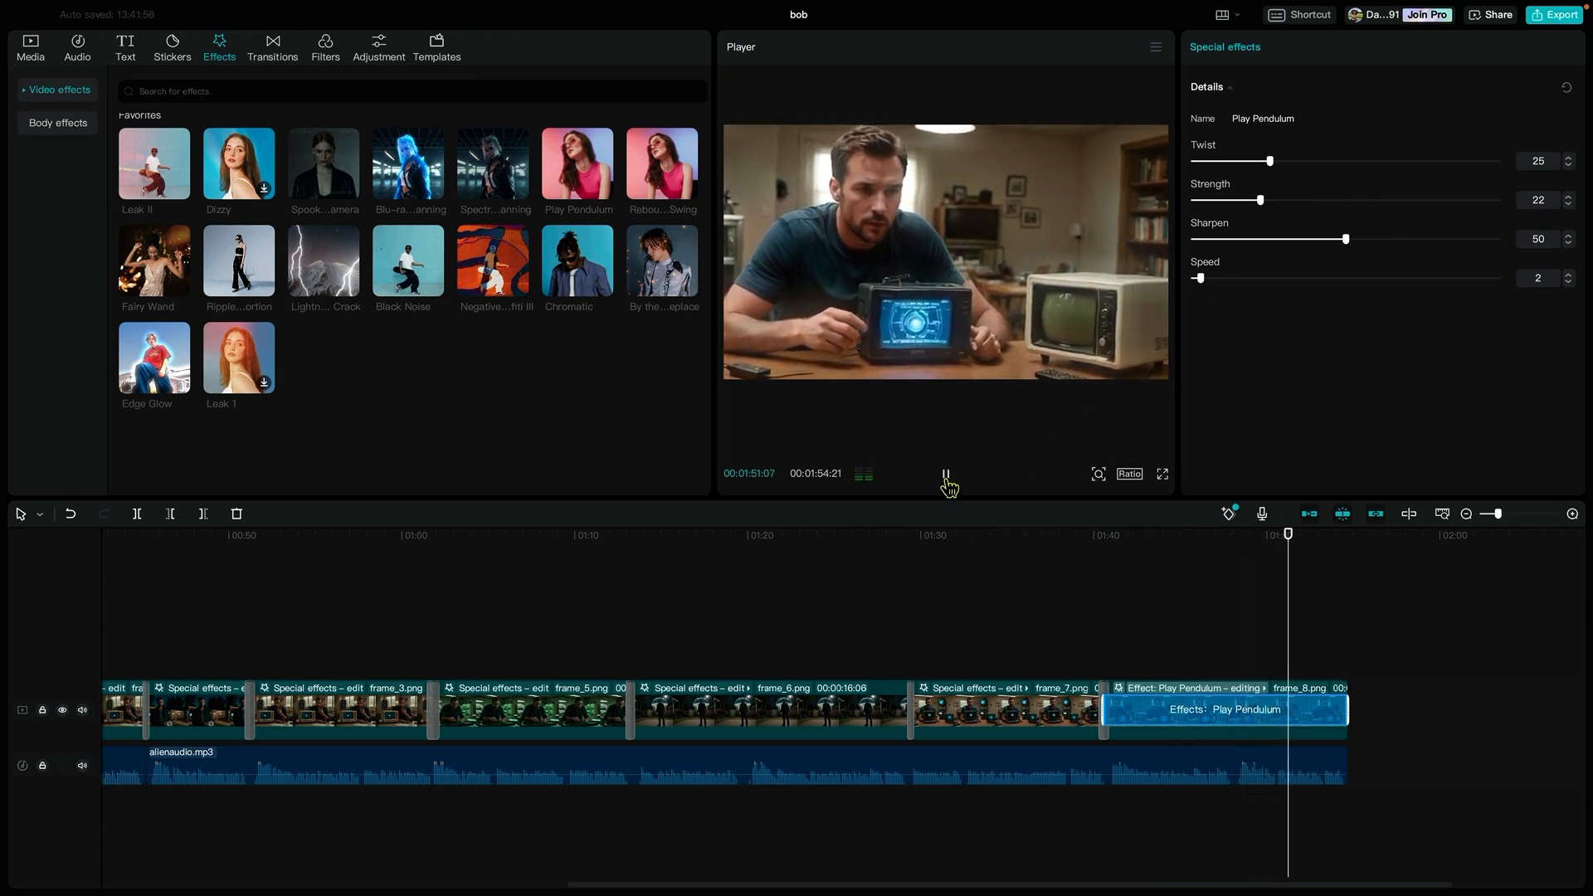
left_click(946, 474)
Step: Add Blu-ray Scanning to frame_8.png and shorten the effect to end at about 01:43
left_click_drag(412, 166, 1173, 712)
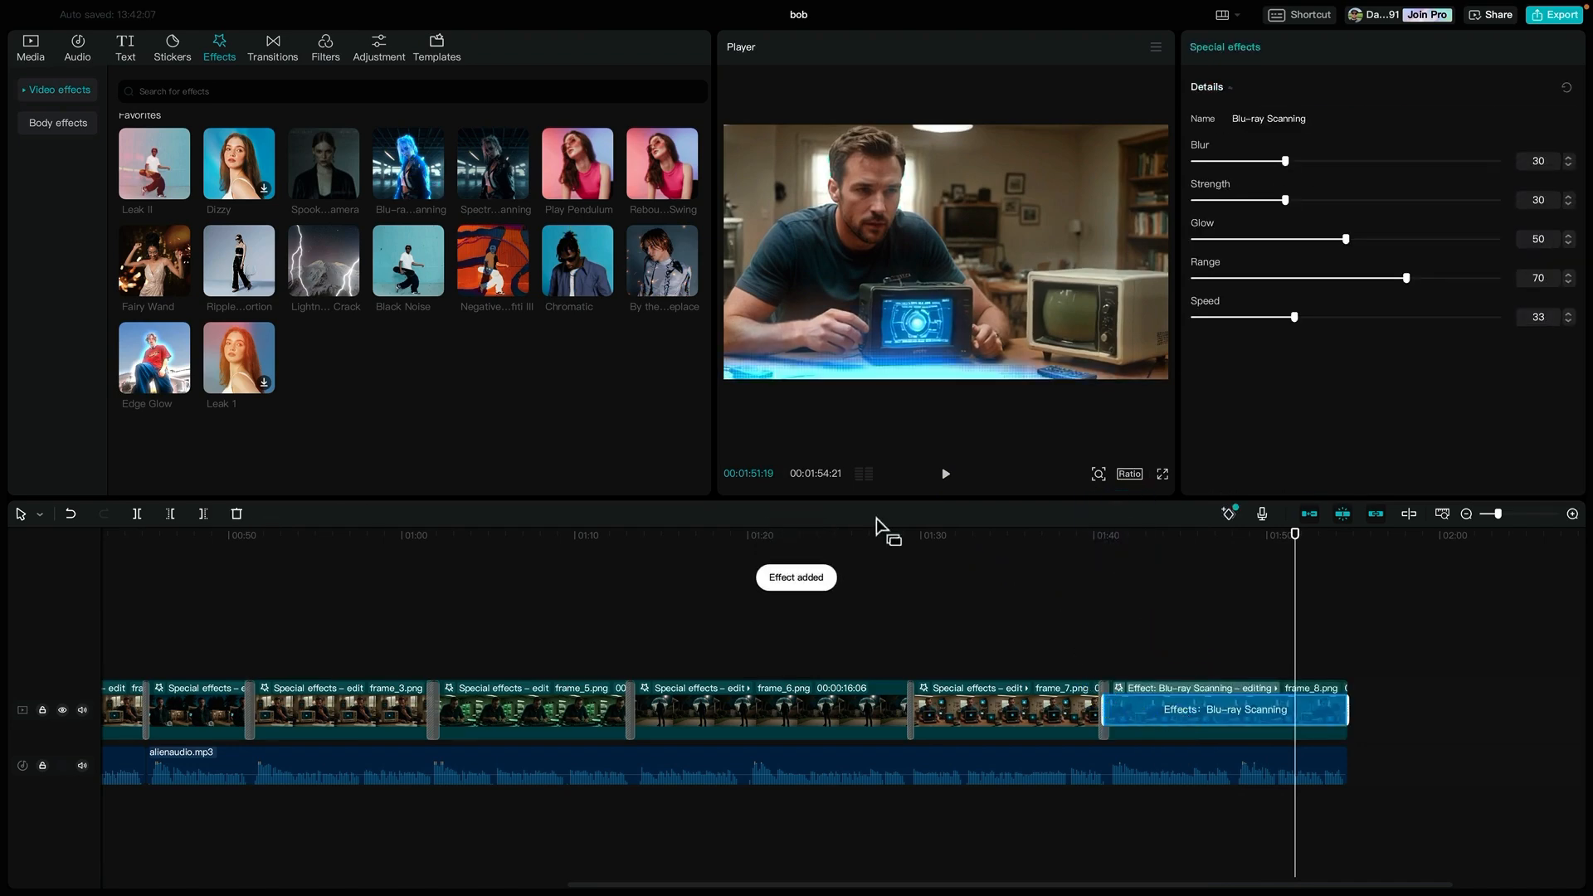
left_click(1140, 724)
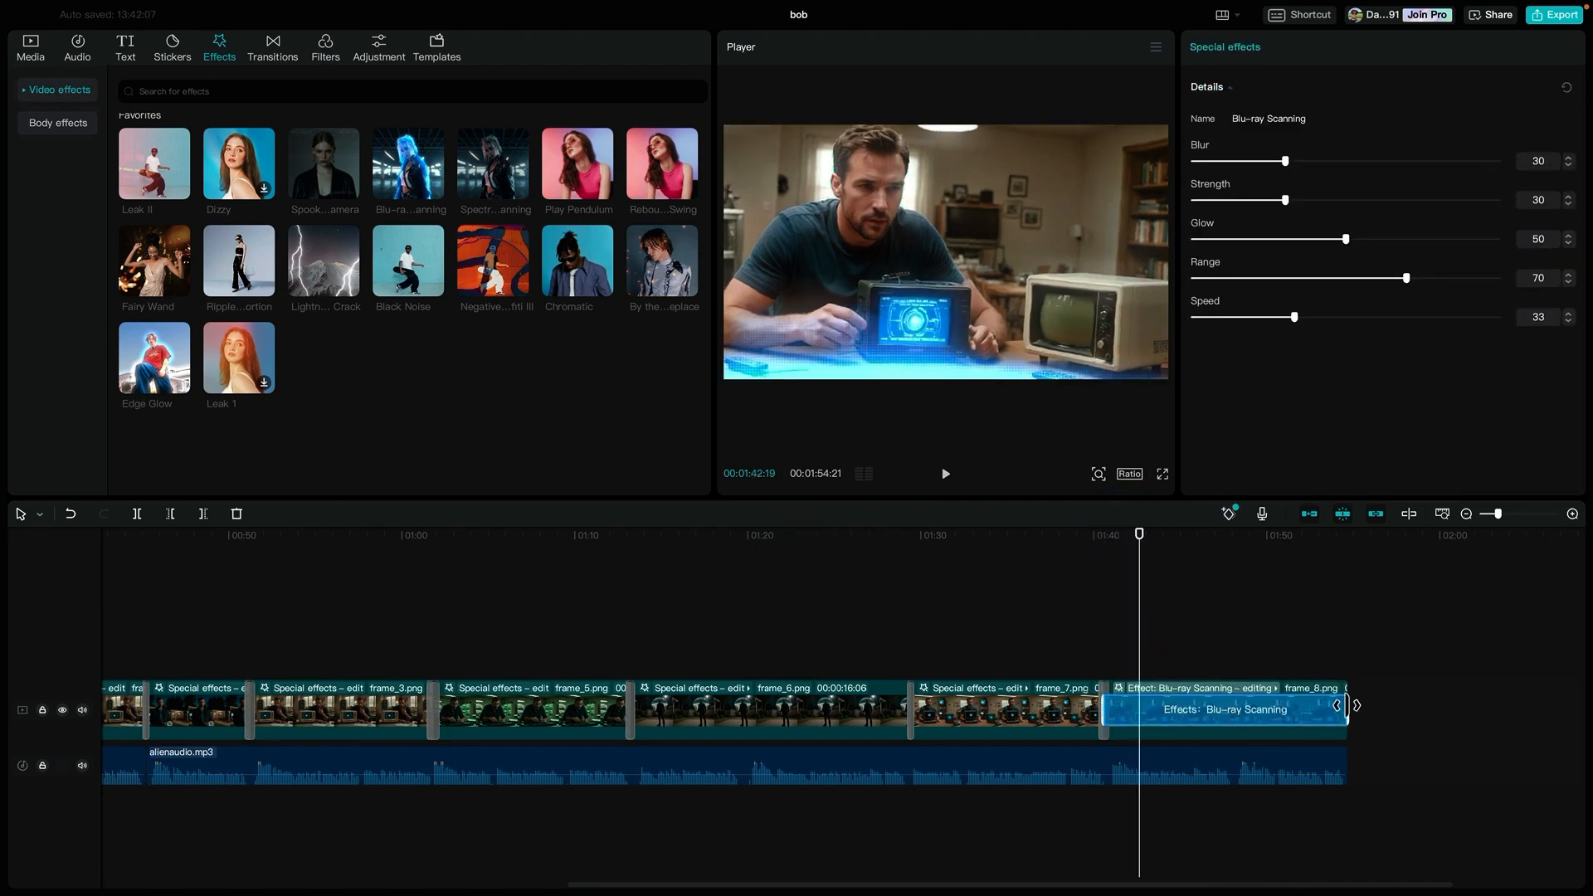
left_click_drag(1356, 705, 1152, 705)
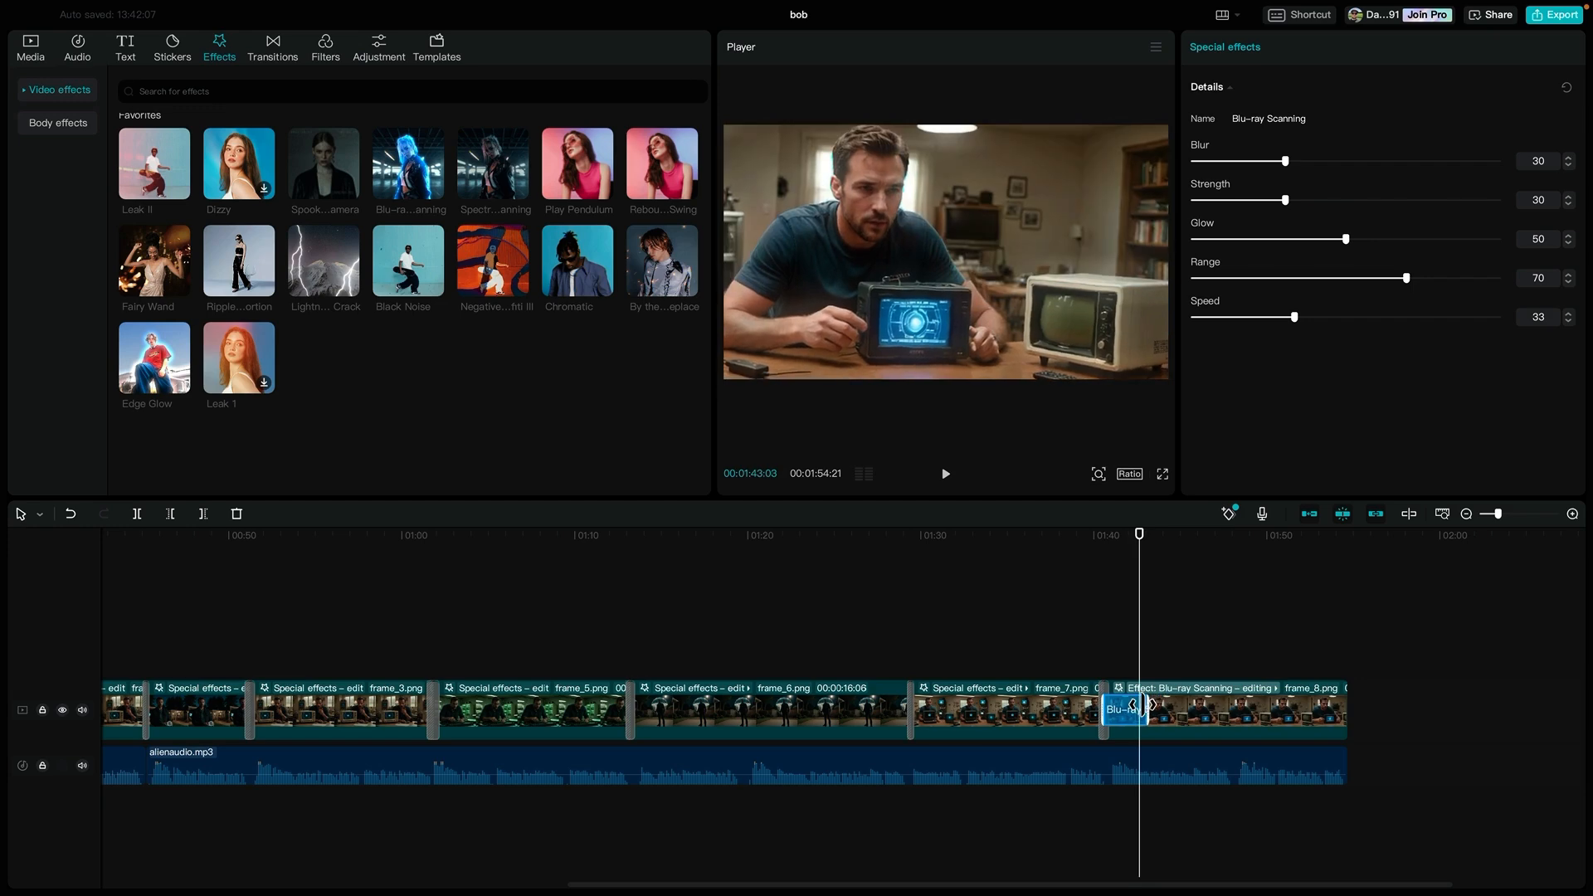
left_click(1205, 549)
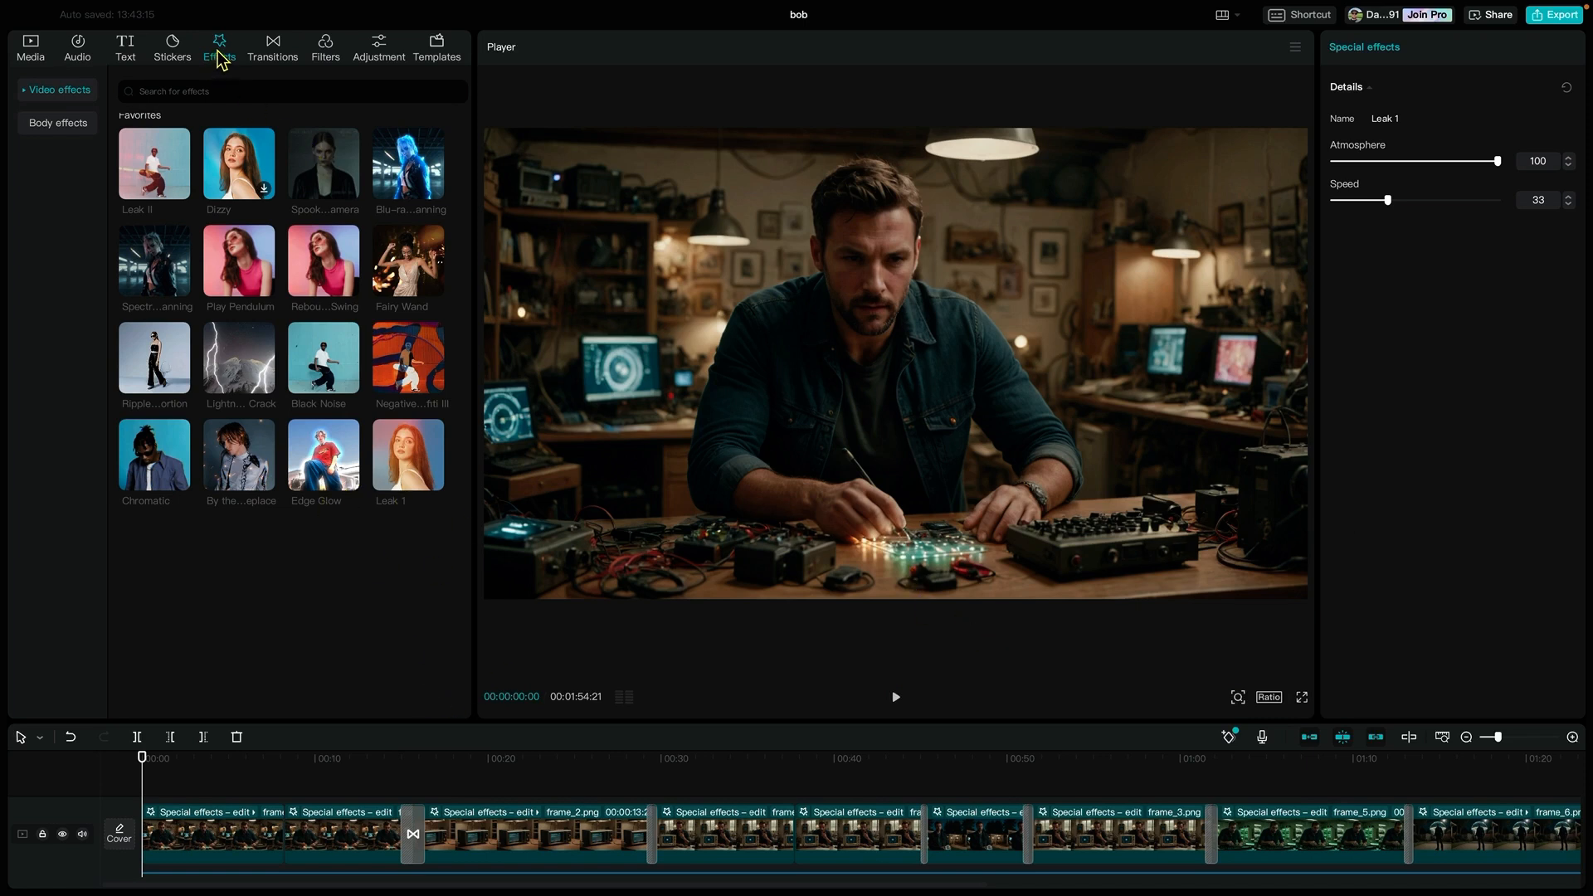
Step: Apply the body effect Unfair to the second clip and Emotional Freeze to the clip right after frame_2.png
scroll(210, 384, "down", 3)
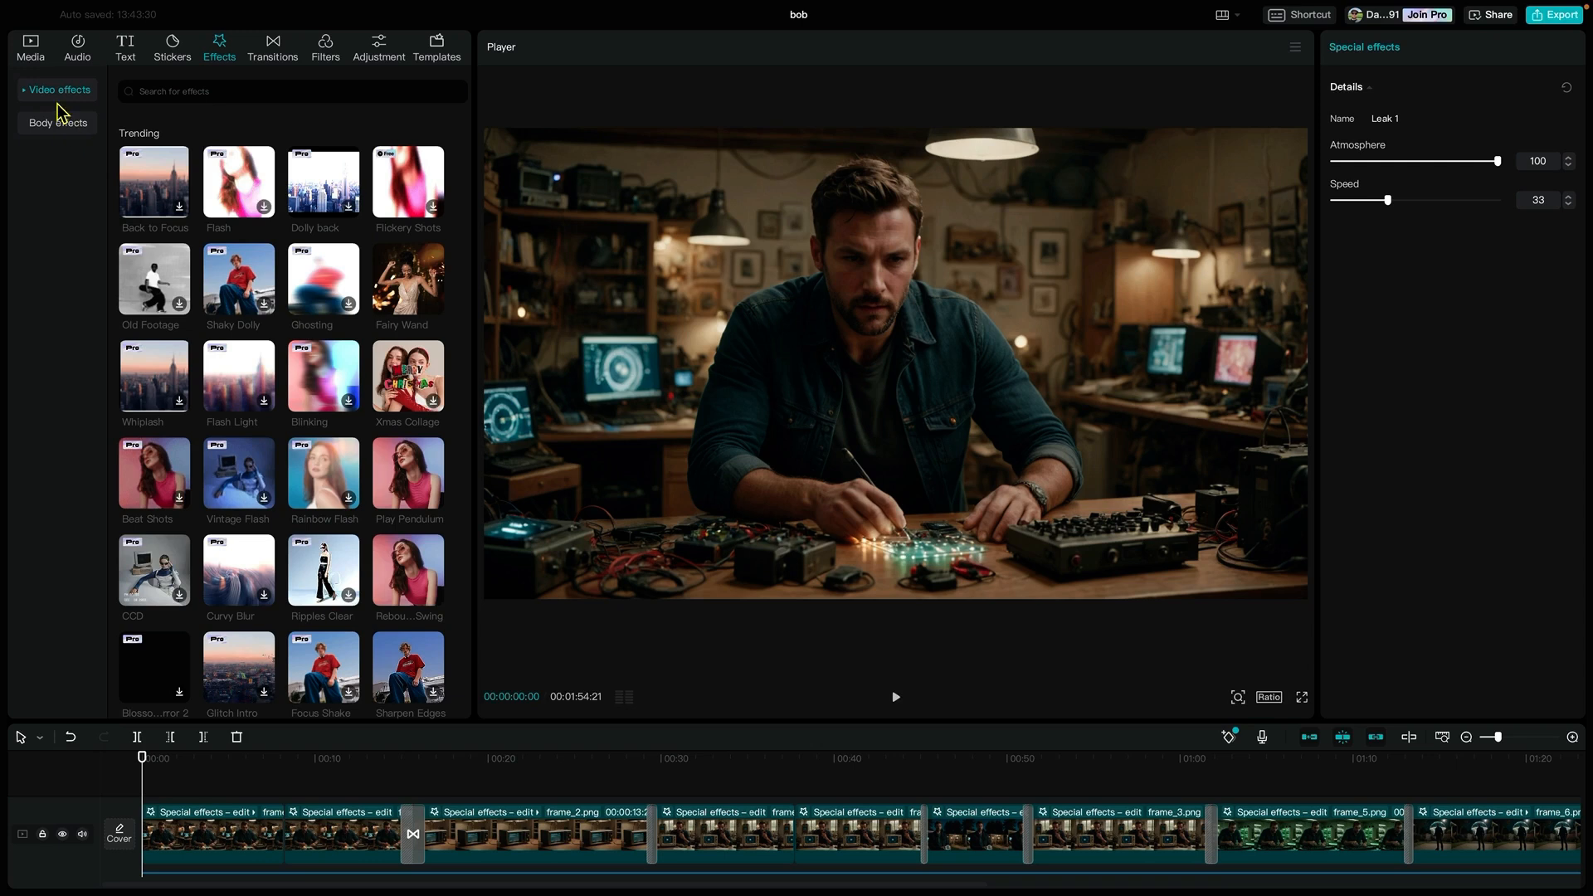
scroll(253, 430, "down", 1)
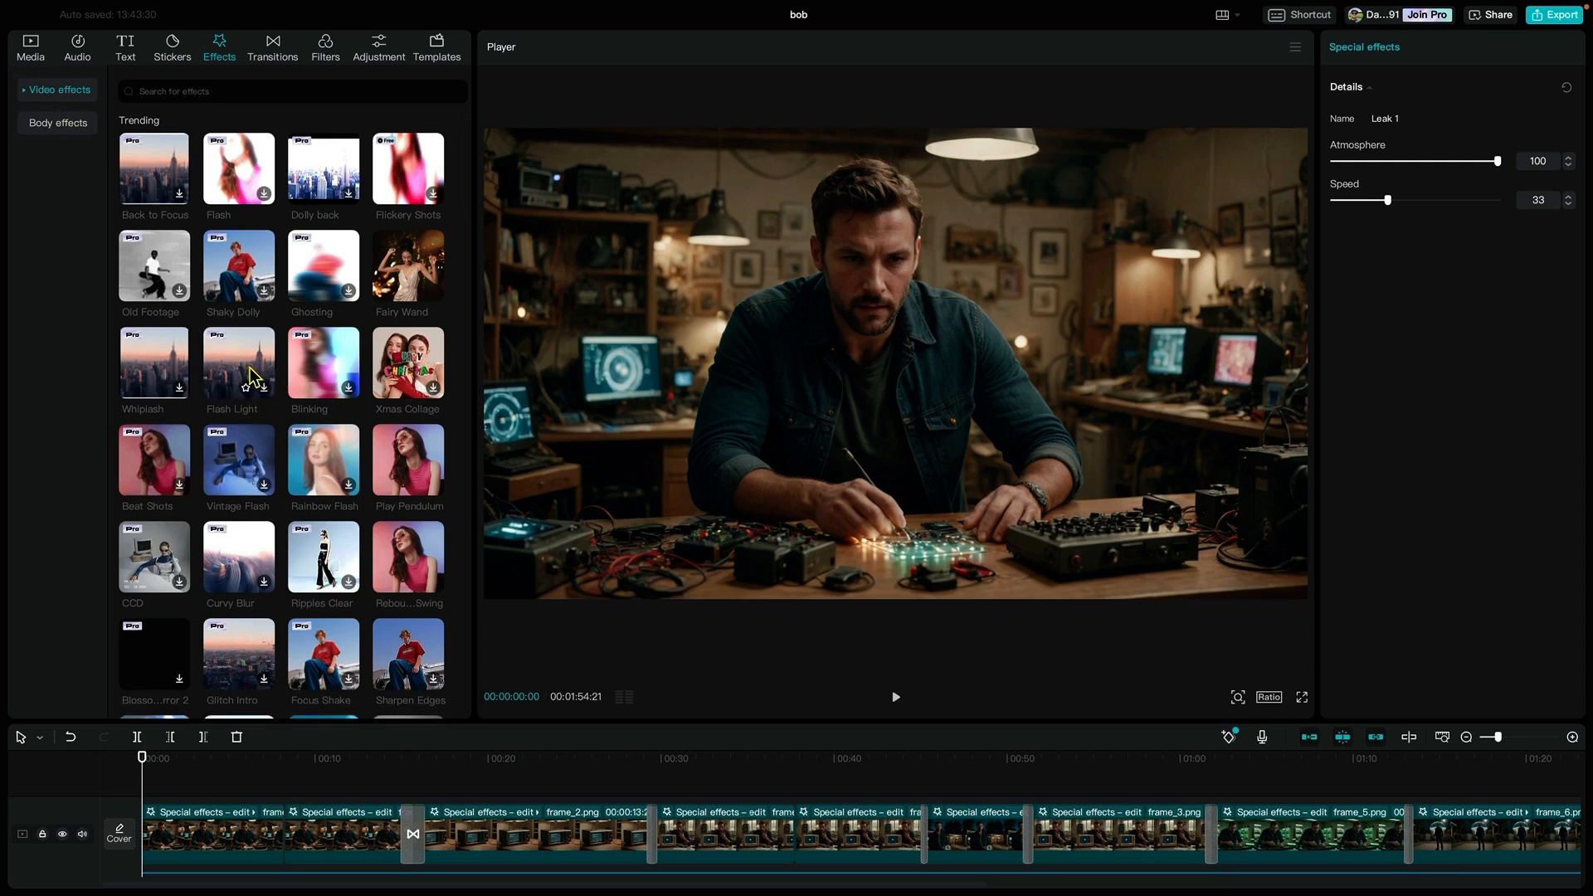
scroll(154, 378, "up", 1)
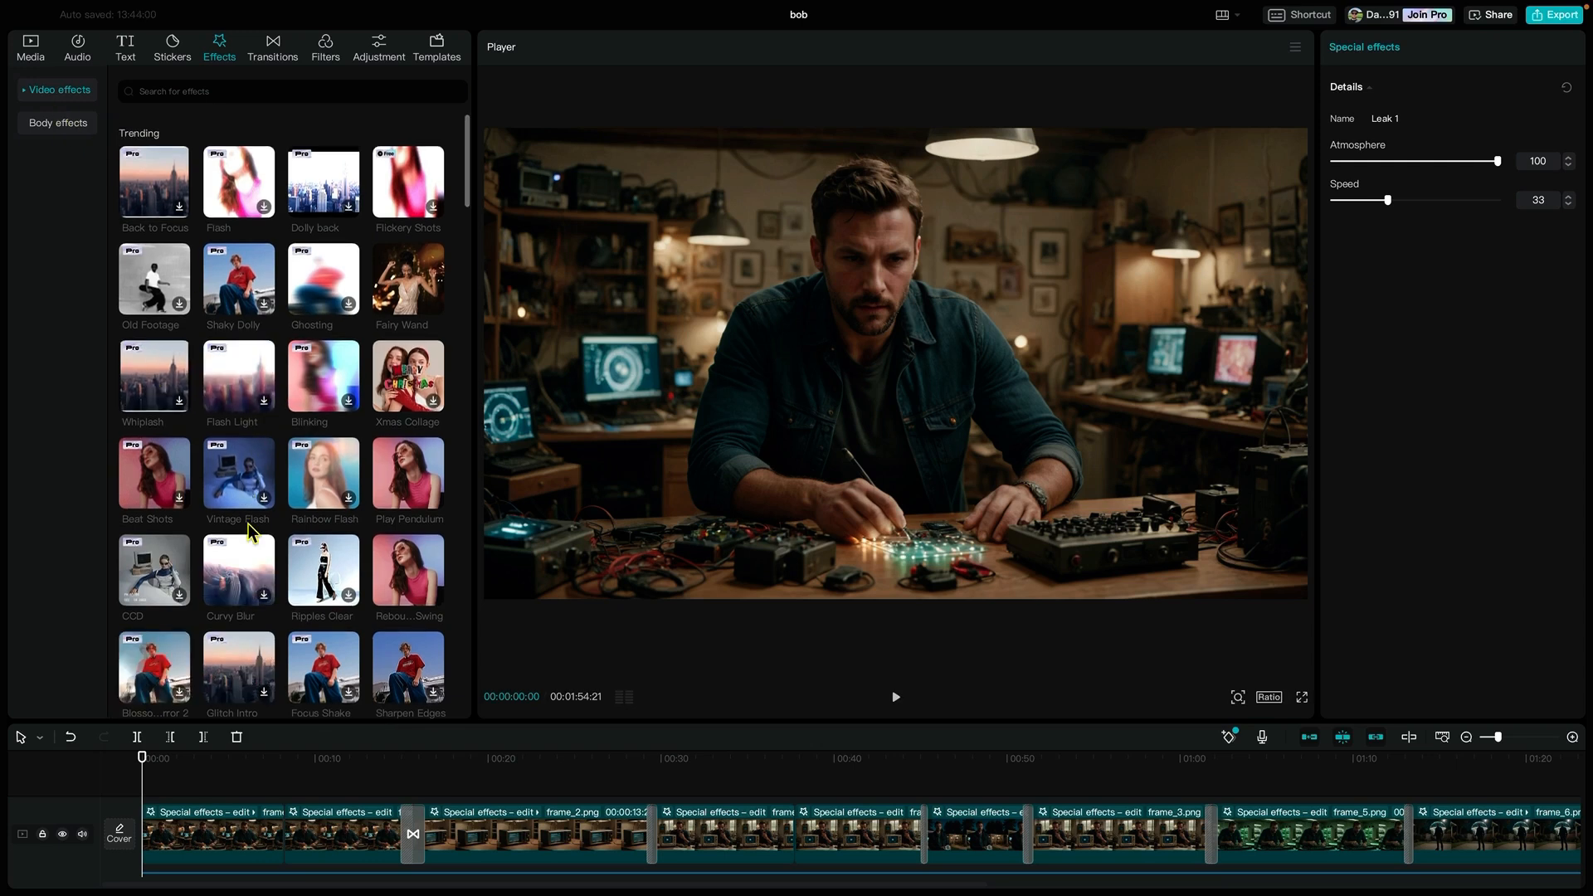
left_click(71, 130)
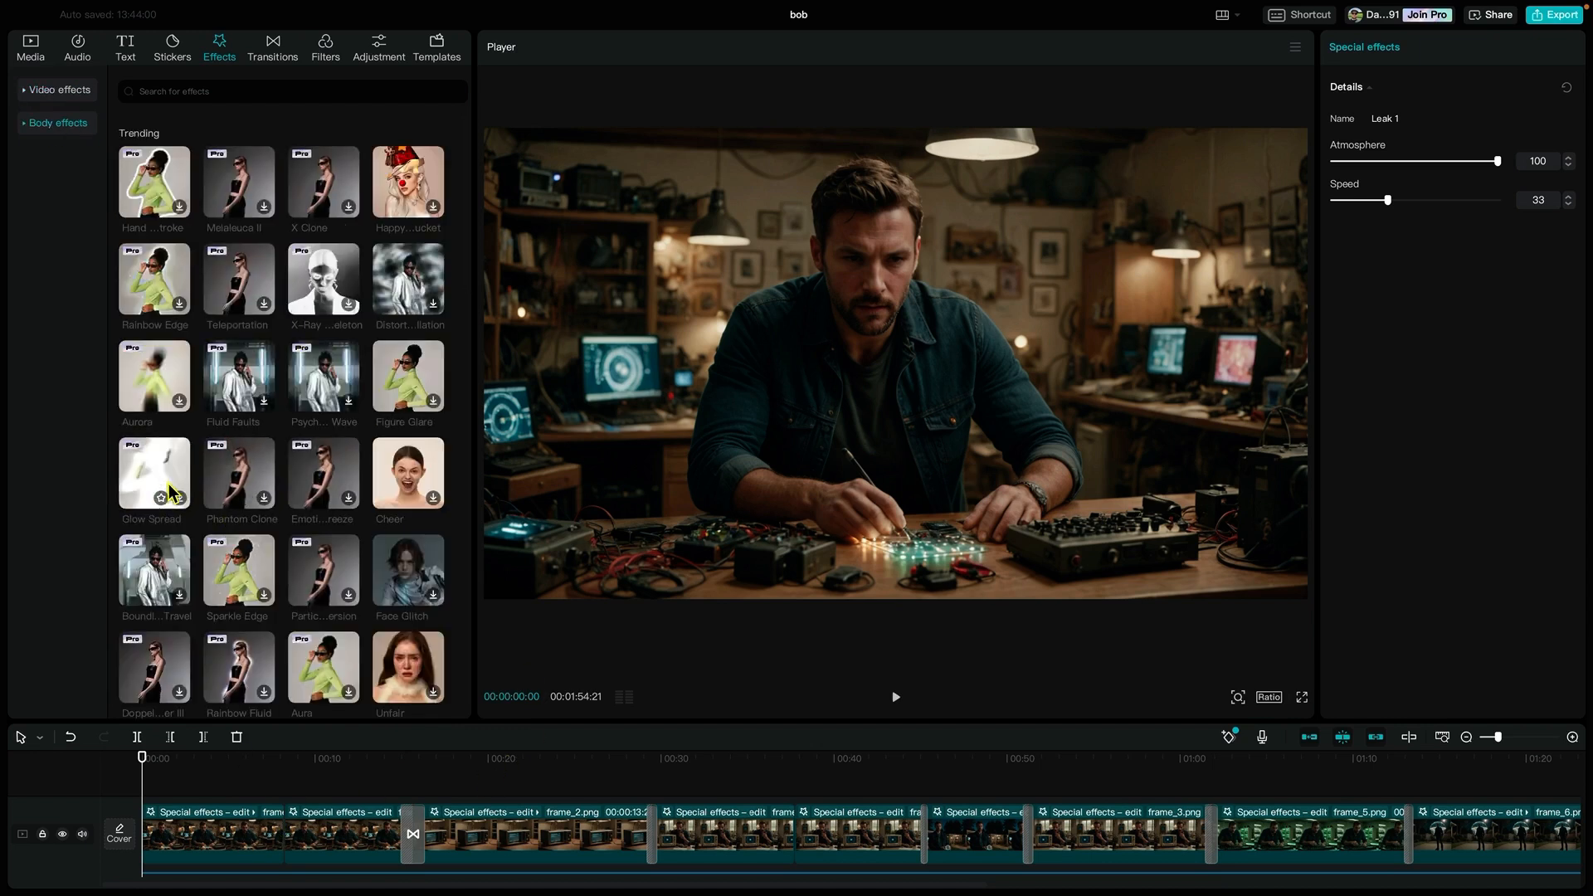
left_click(334, 849)
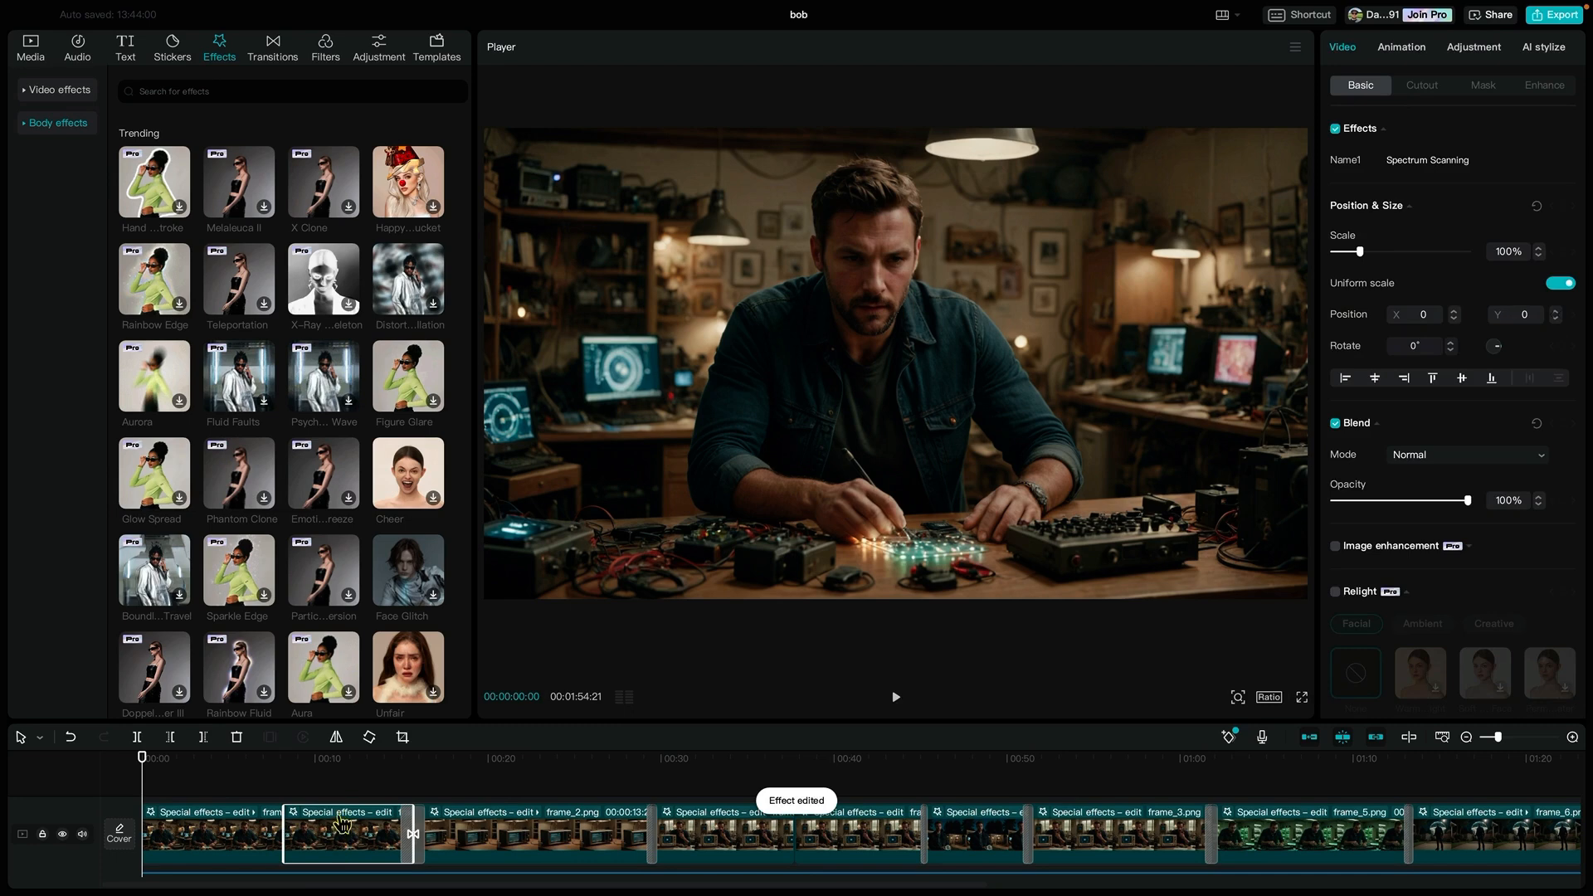
left_click(299, 780)
left_click_drag(390, 689, 345, 834)
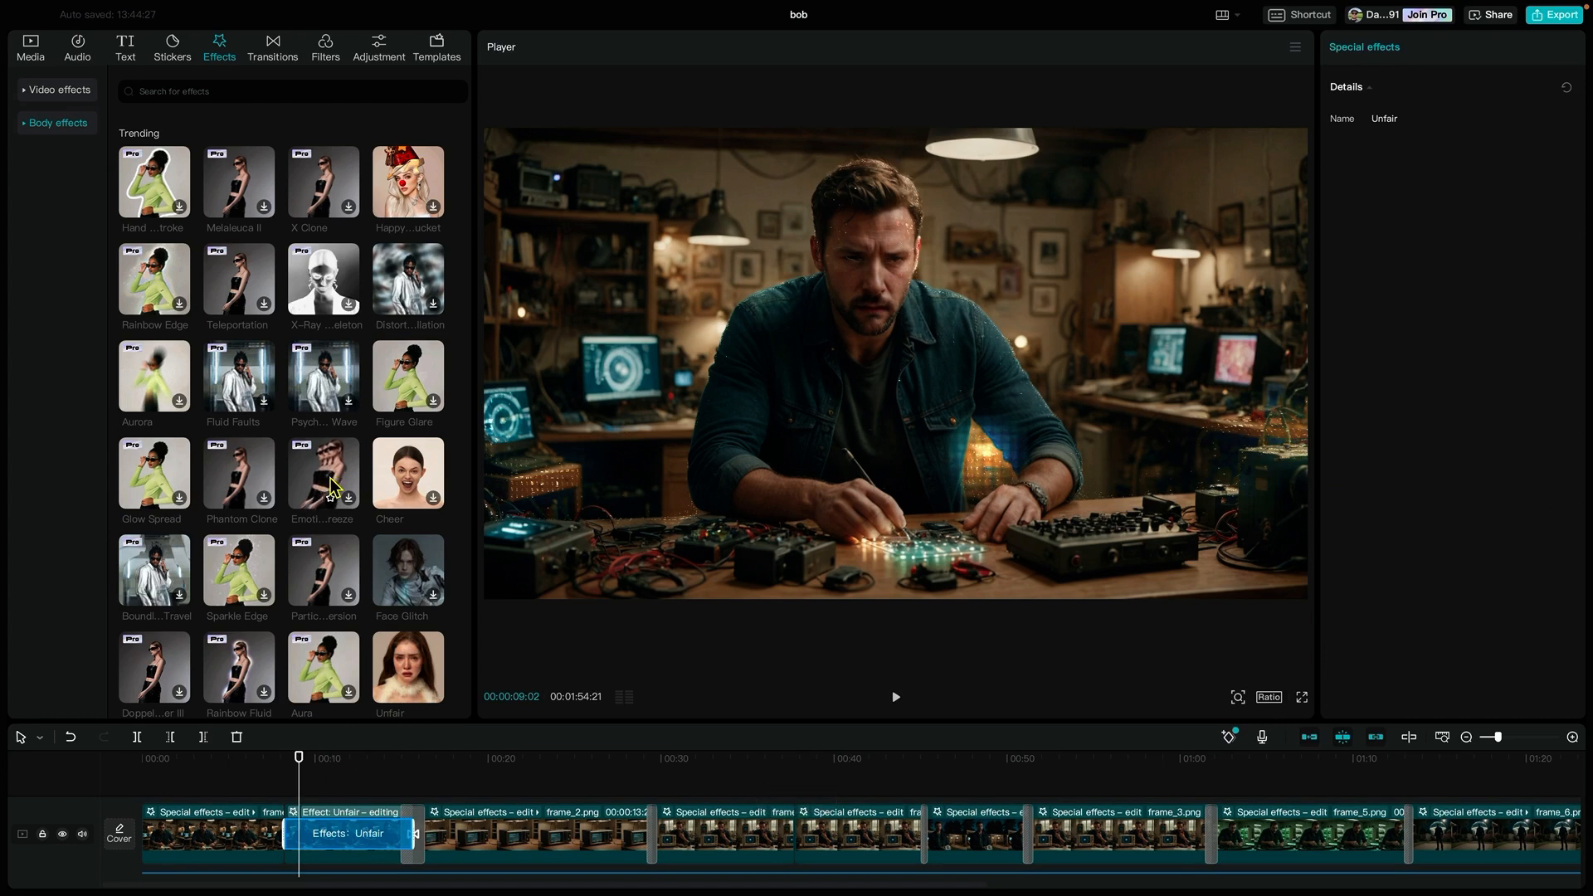
left_click_drag(332, 488, 688, 835)
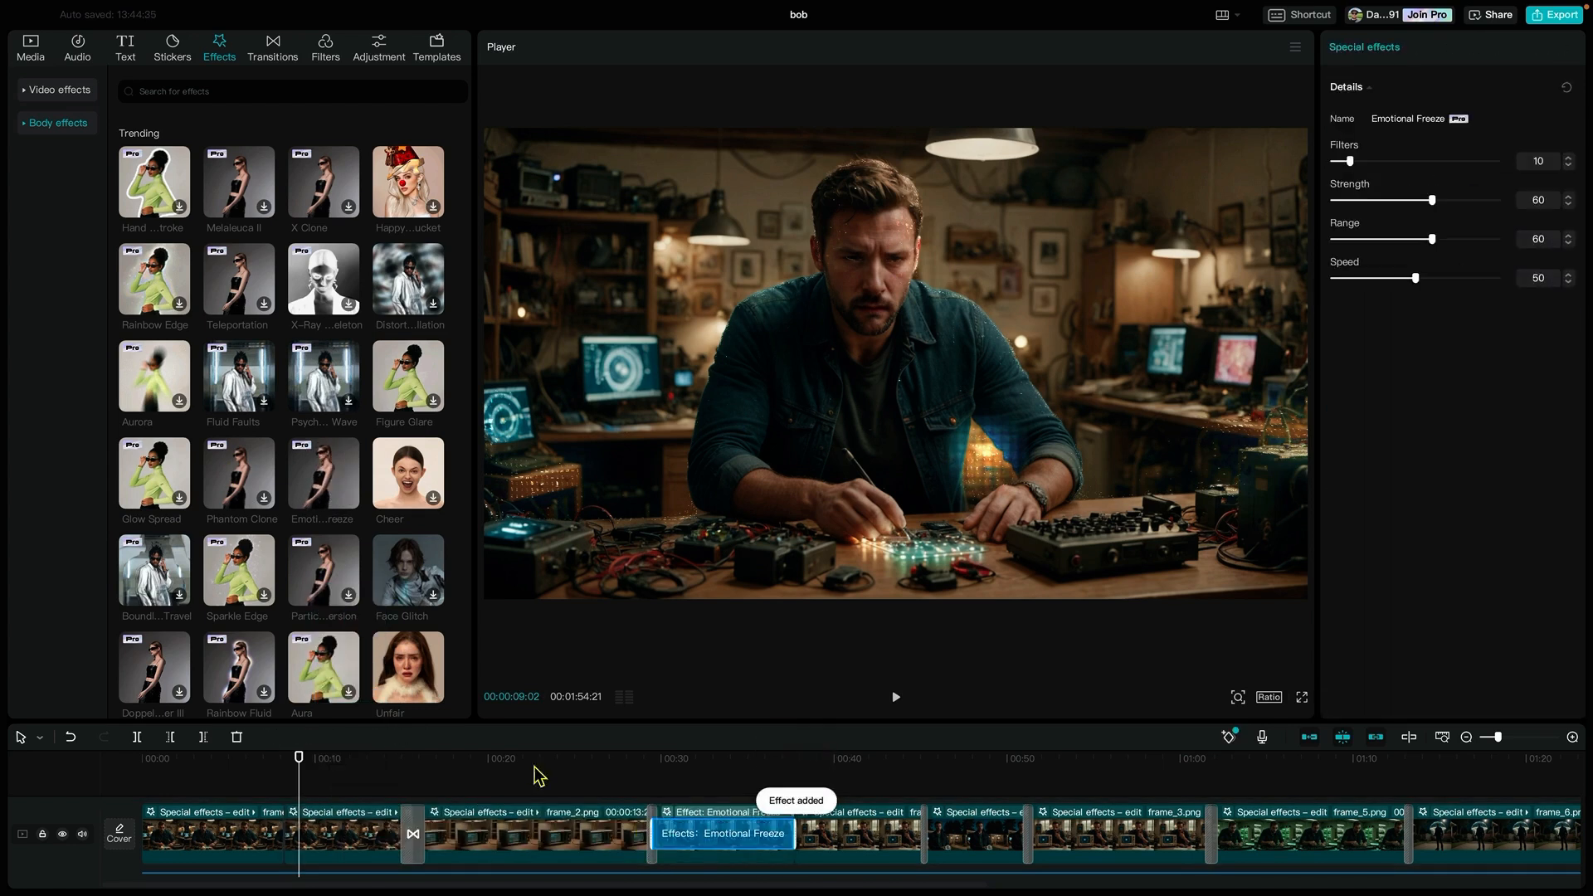
Step: Play the whole video from the start to the end, and return the playhead to the beginning
left_click_drag(298, 765, 141, 760)
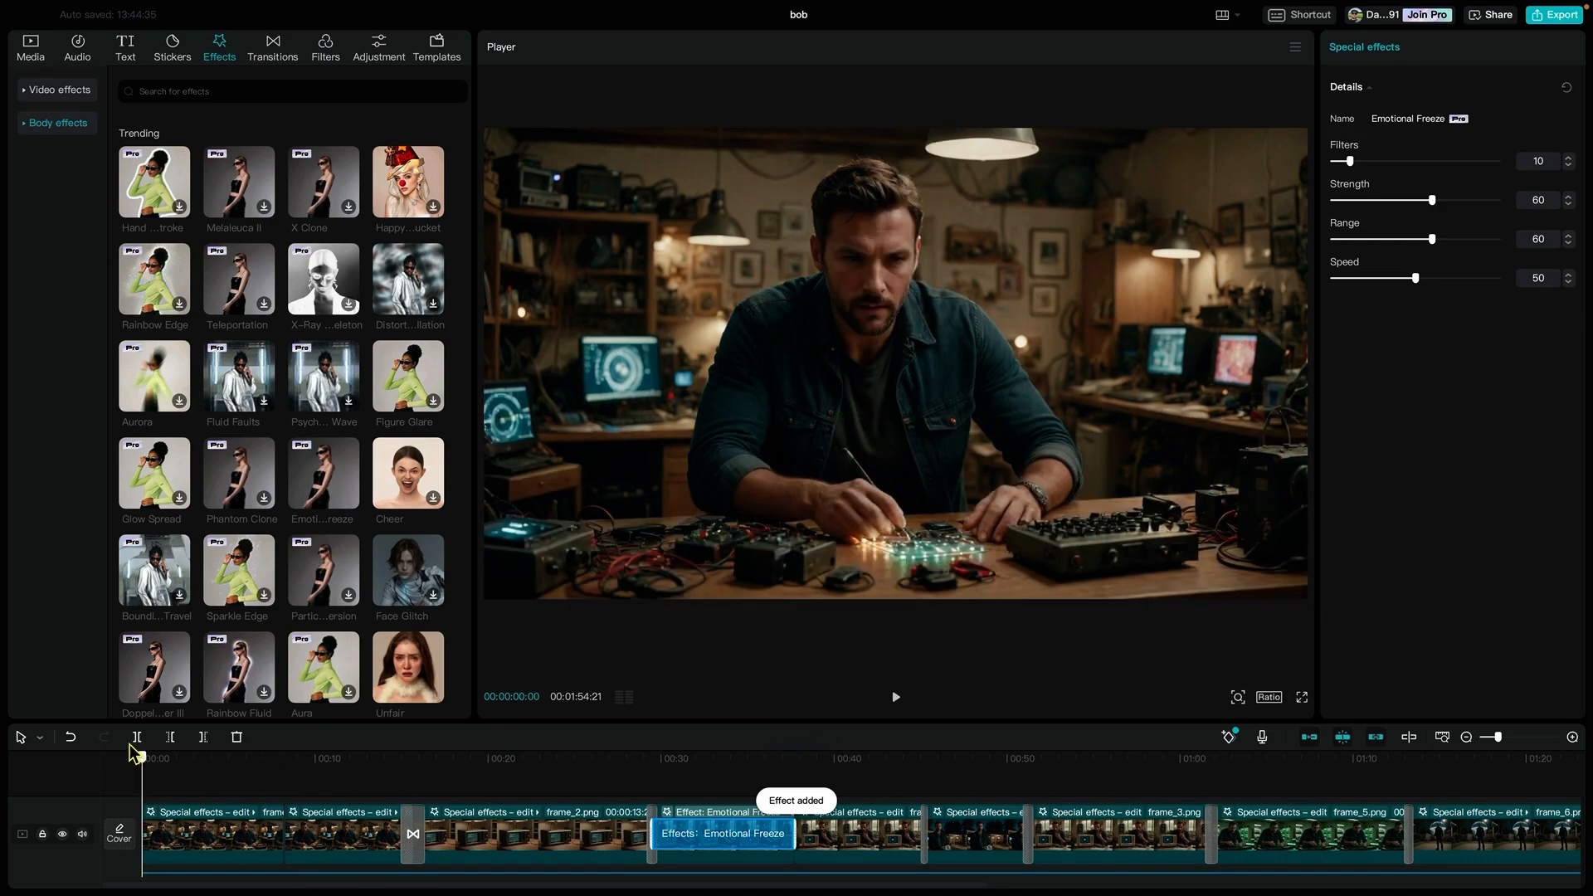
left_click(896, 701)
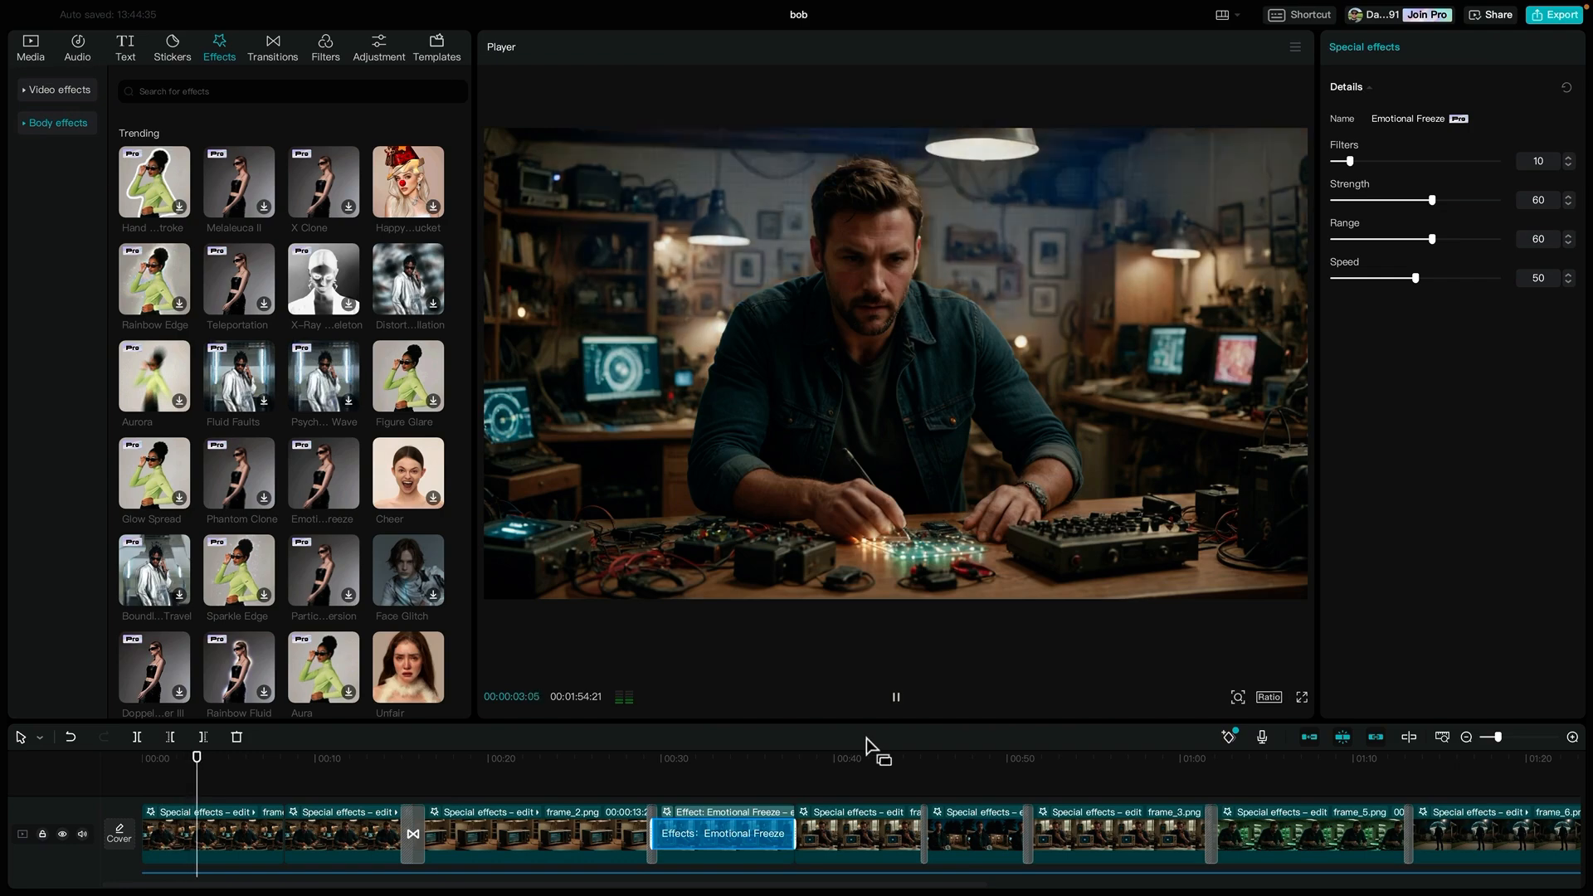
key("XF86AudioRaiseVolume")
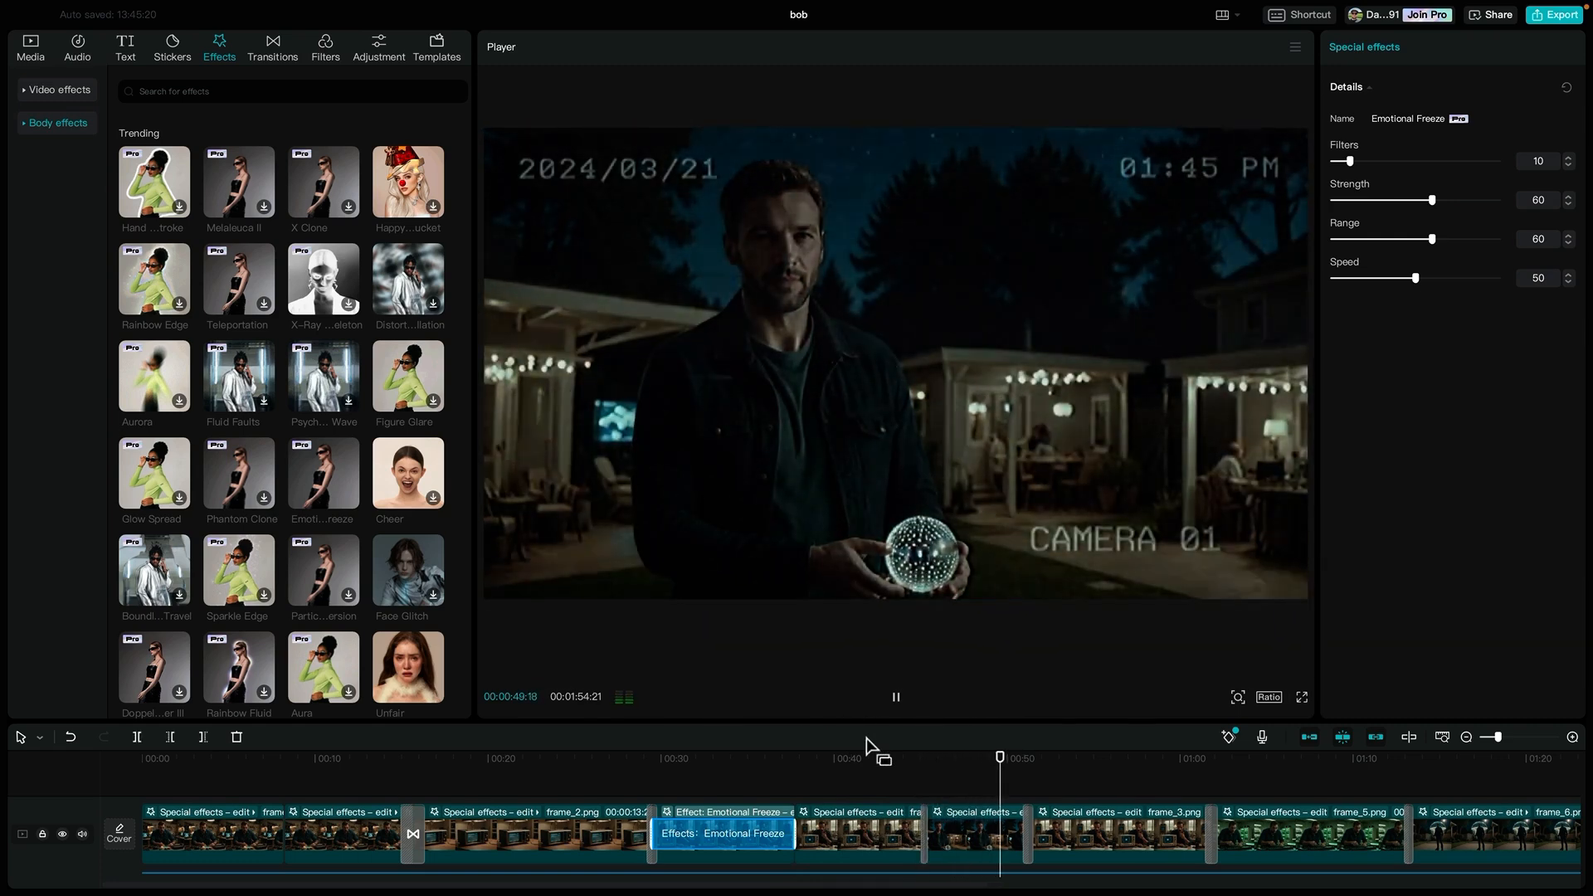
key("XF86AudioRaiseVolume")
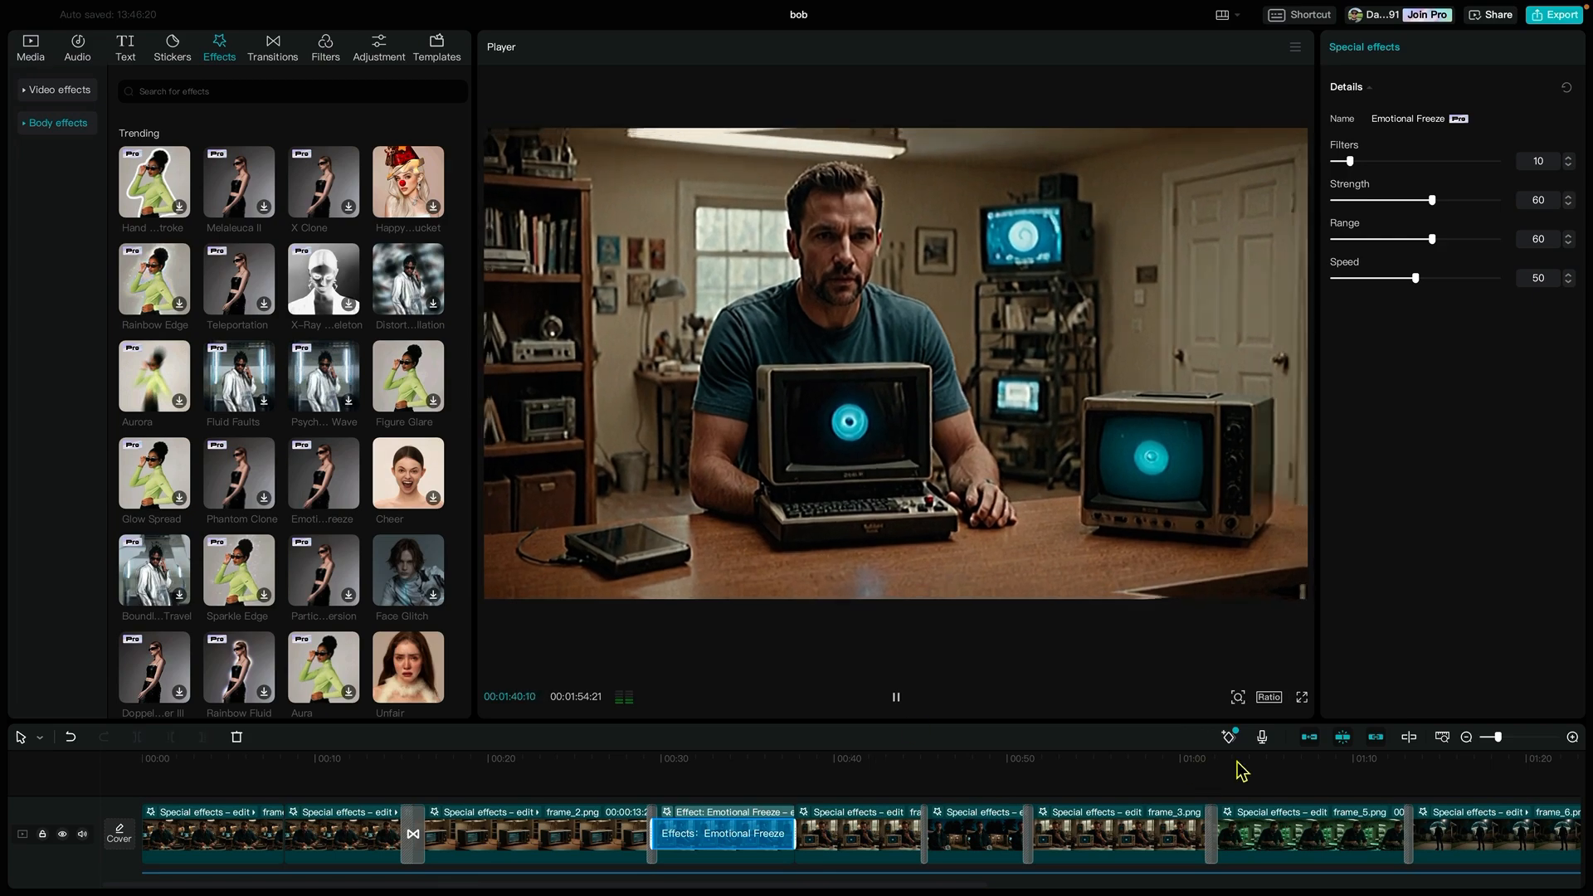
left_click_drag(1500, 740, 1493, 741)
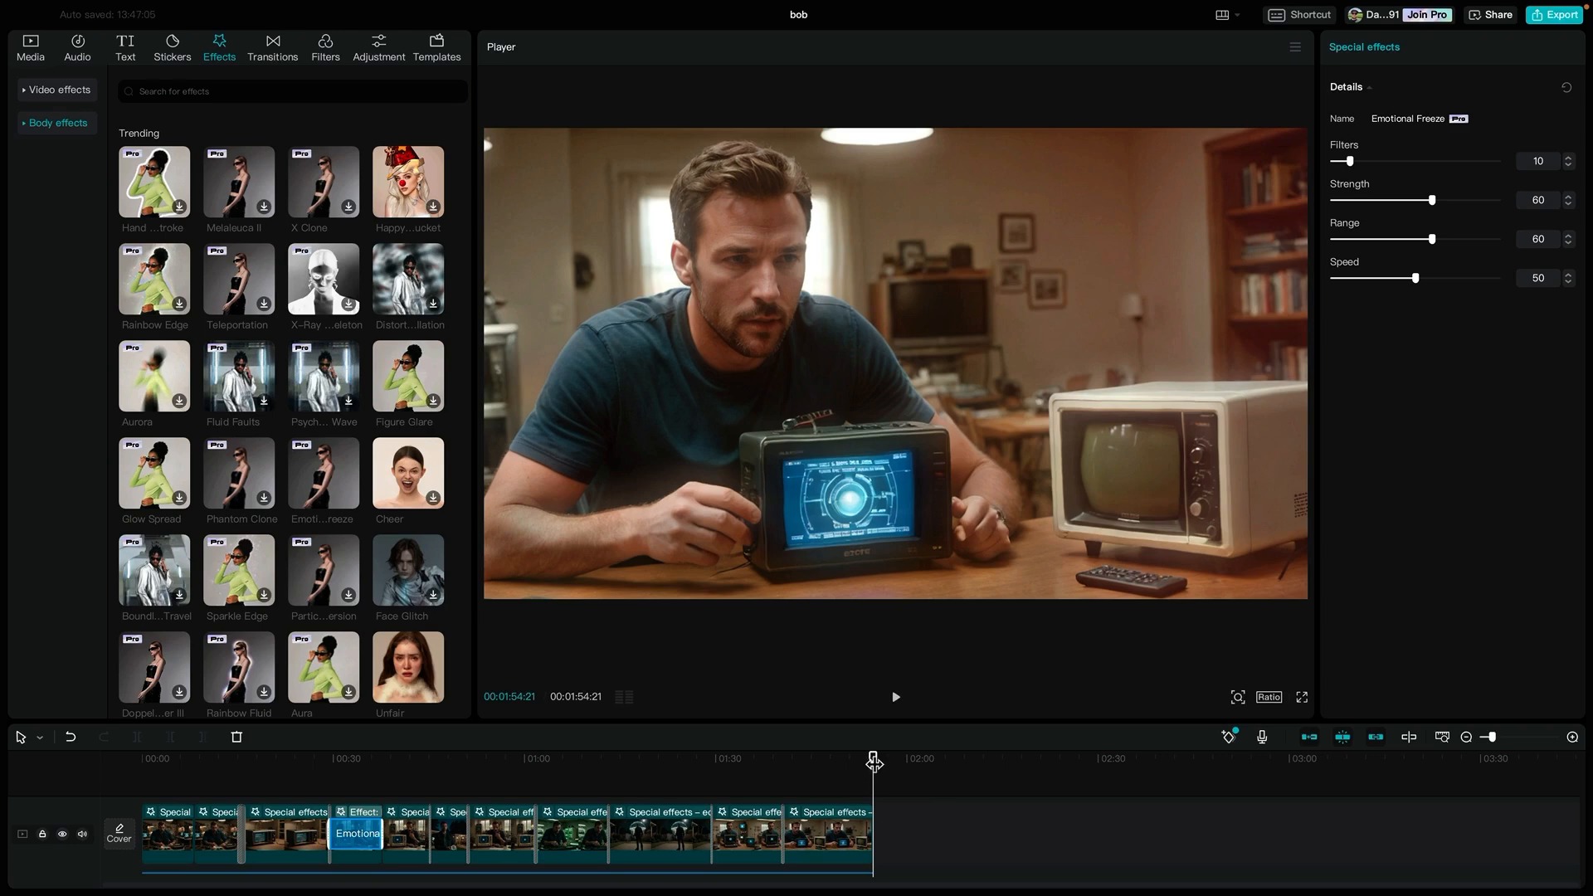
left_click_drag(874, 757, 143, 766)
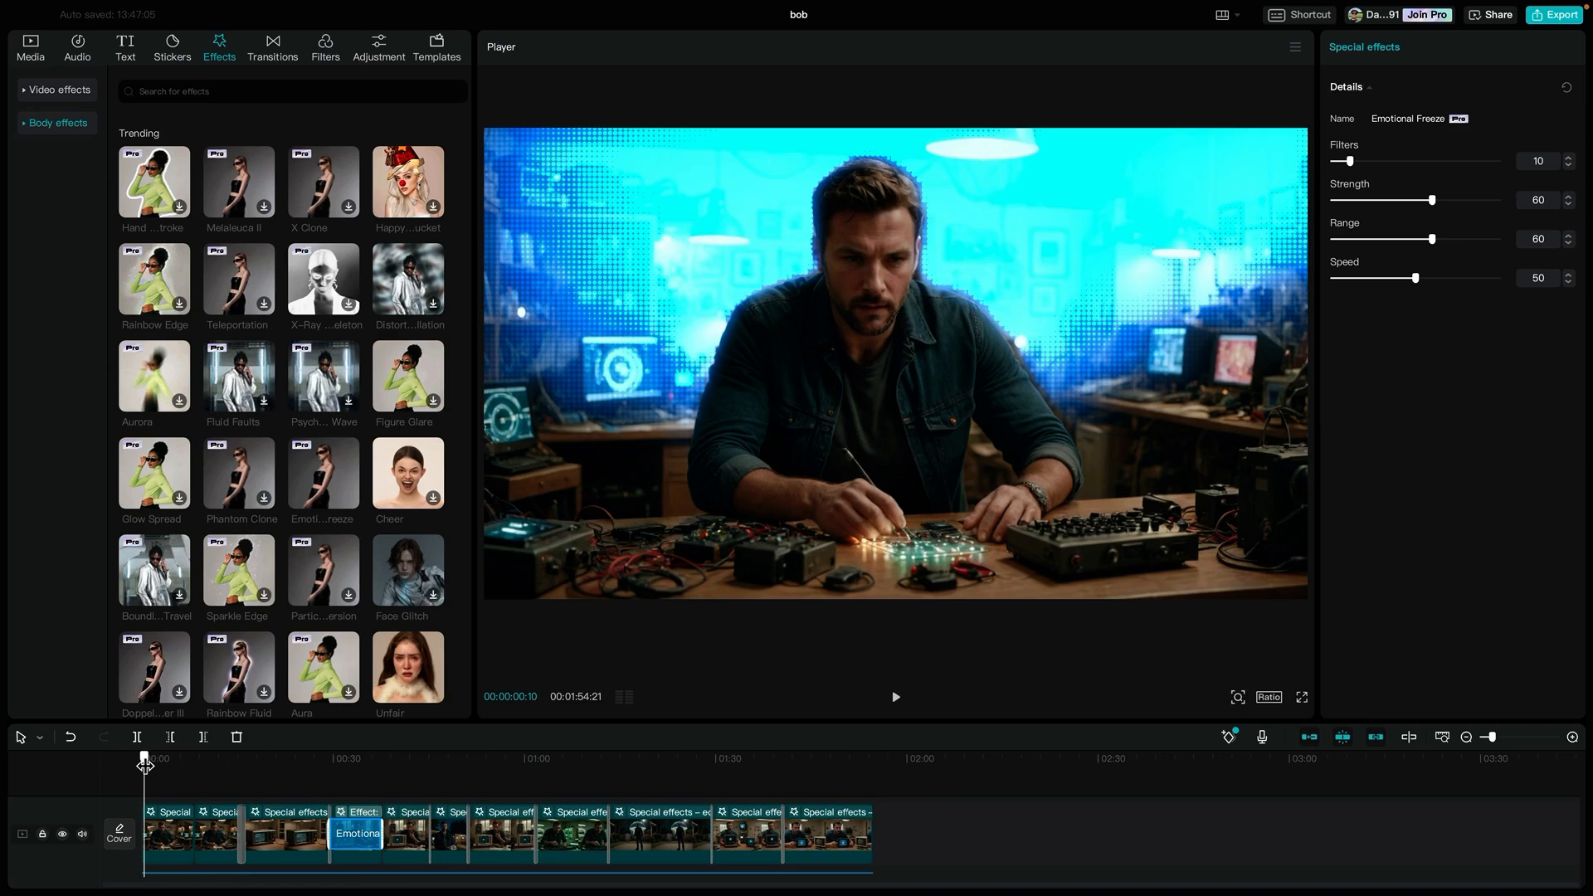
mouse_move(146, 764)
left_mouse_down()
mouse_move(169, 762)
mouse_move(147, 756)
left_mouse_up()
left_click_drag(146, 760, 81, 822)
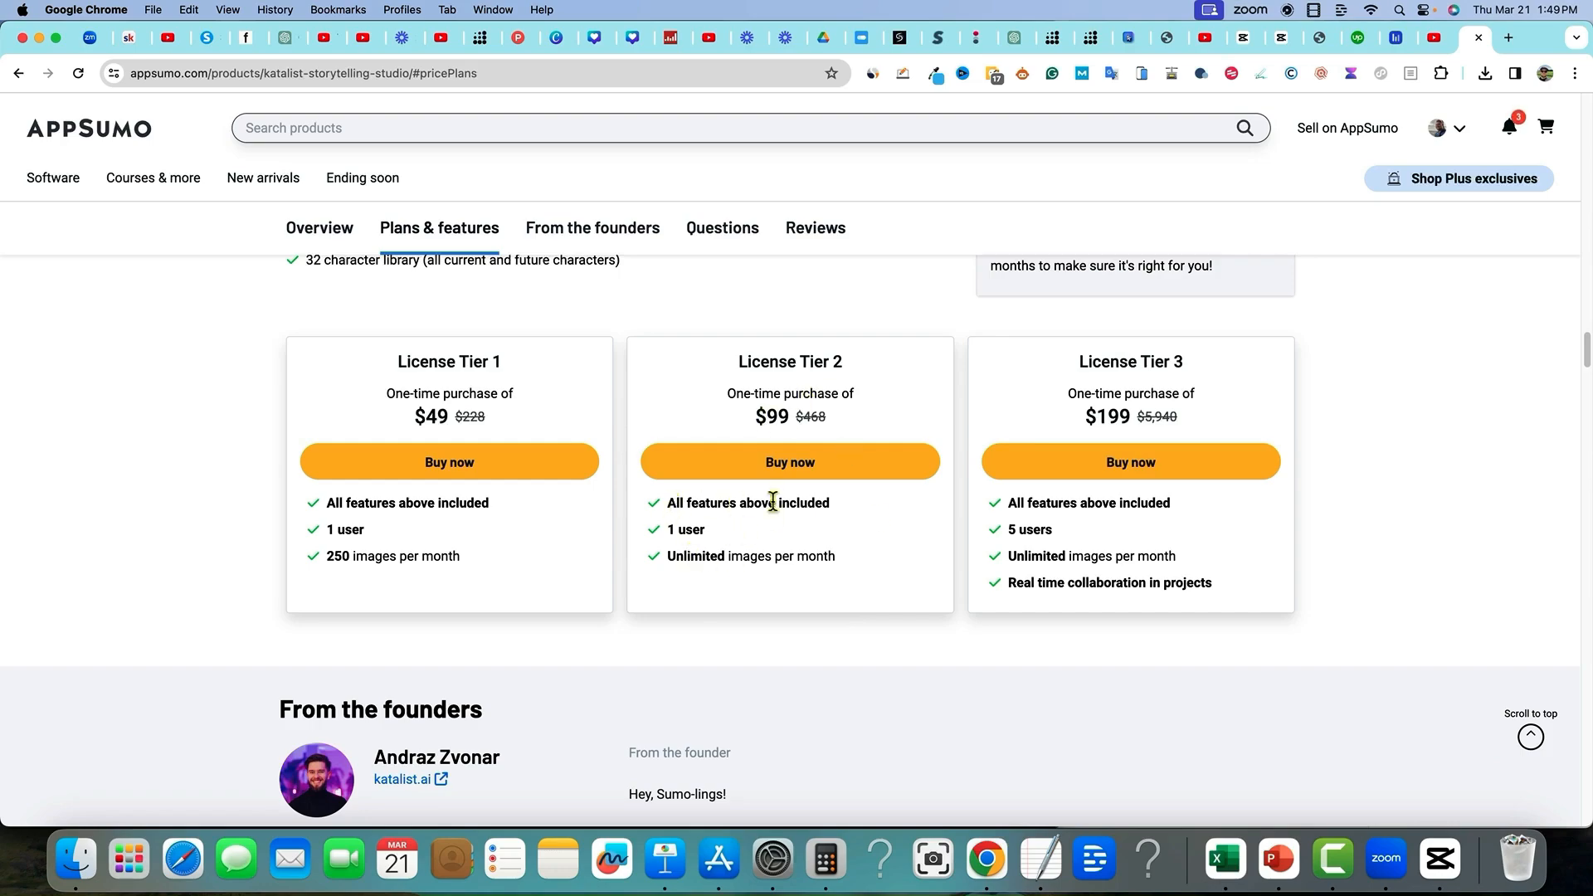
Step: Review the Katalist Storytelling Studio offer on AppSumo in Chrome, from the license tiers back to the product overview
scroll(788, 548, "up", 10)
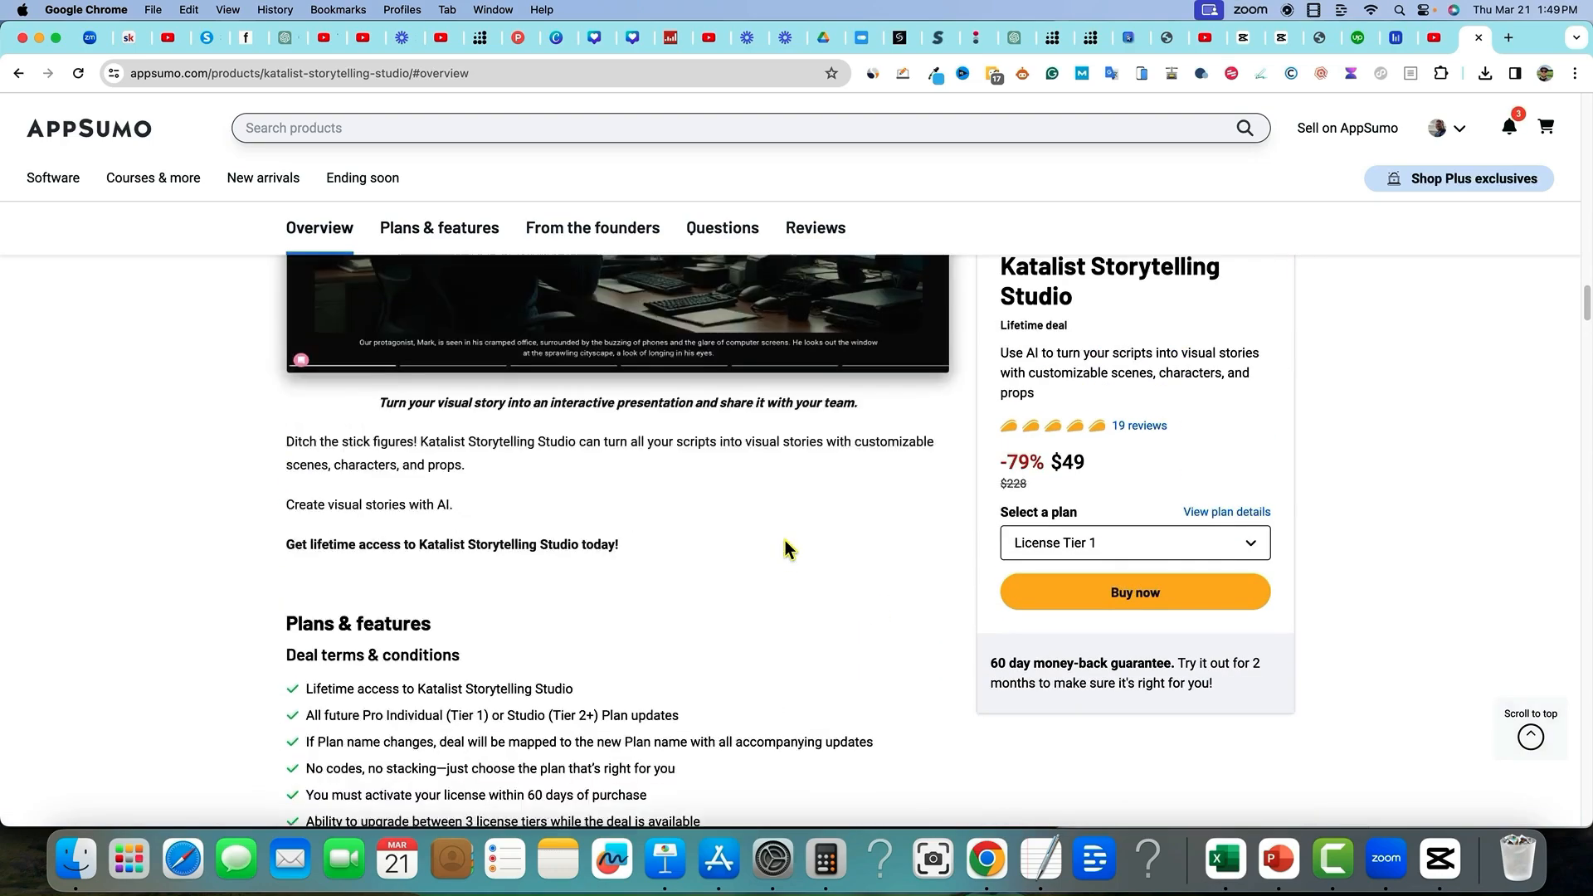
scroll(788, 548, "up", 15)
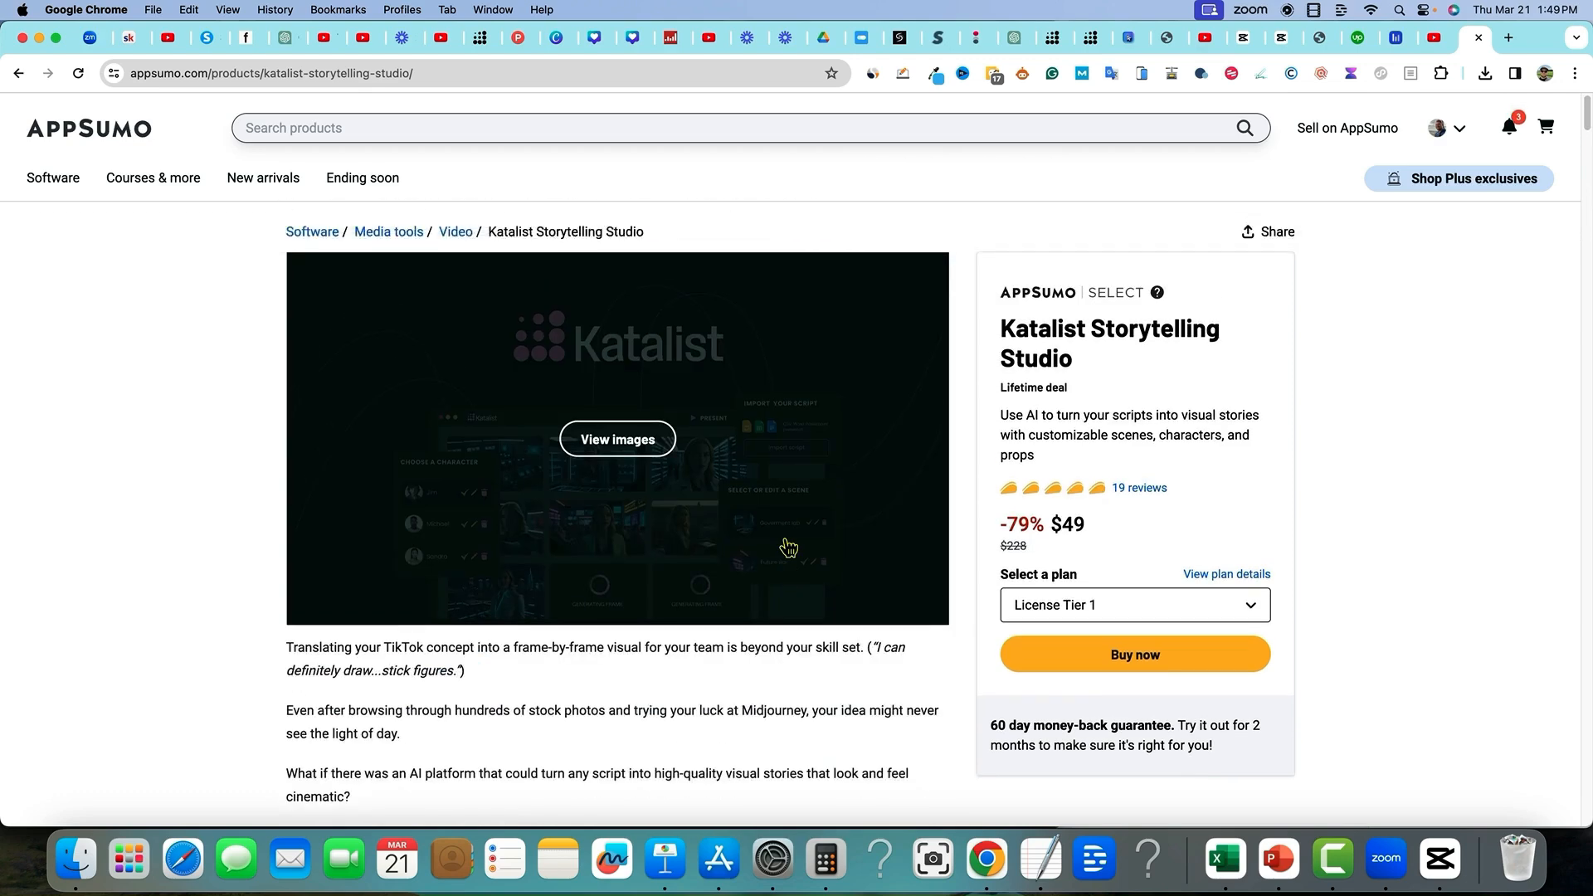